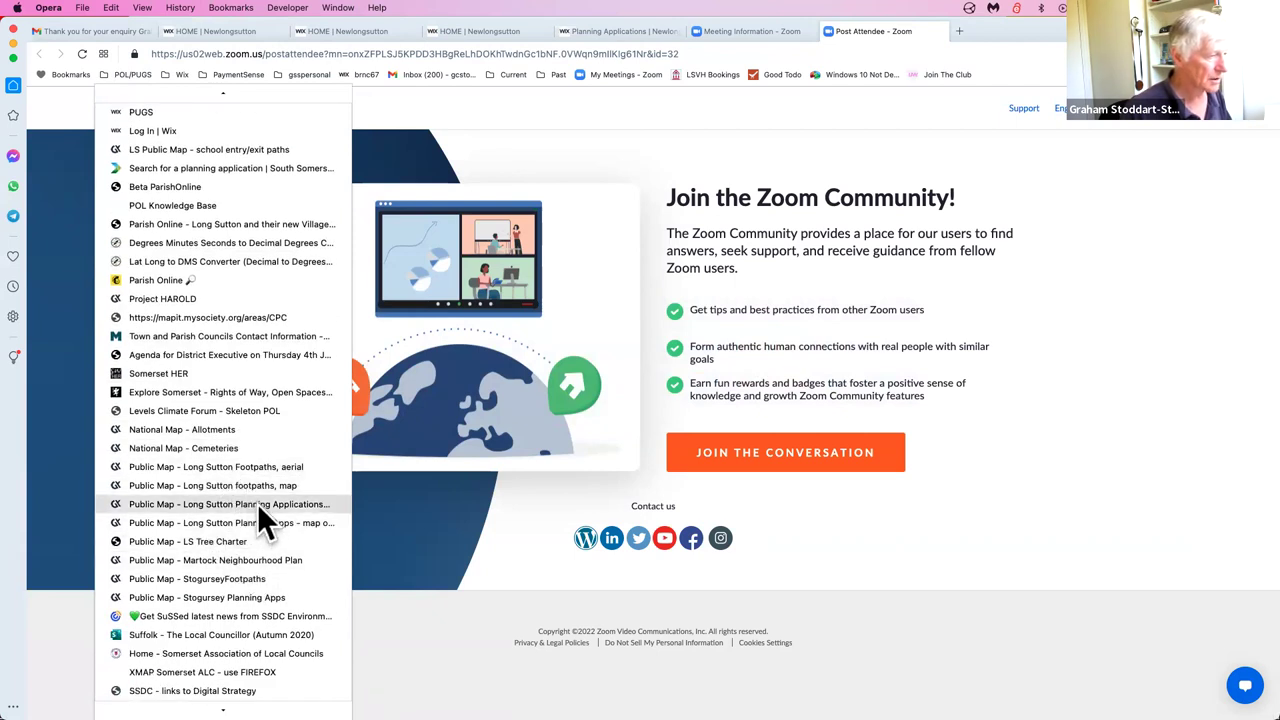
Open the bookmarked Long Sutton Planning Applications public map and display the Planning Applications 2022 layer instead of the 2021 layer.
left_click(256, 504)
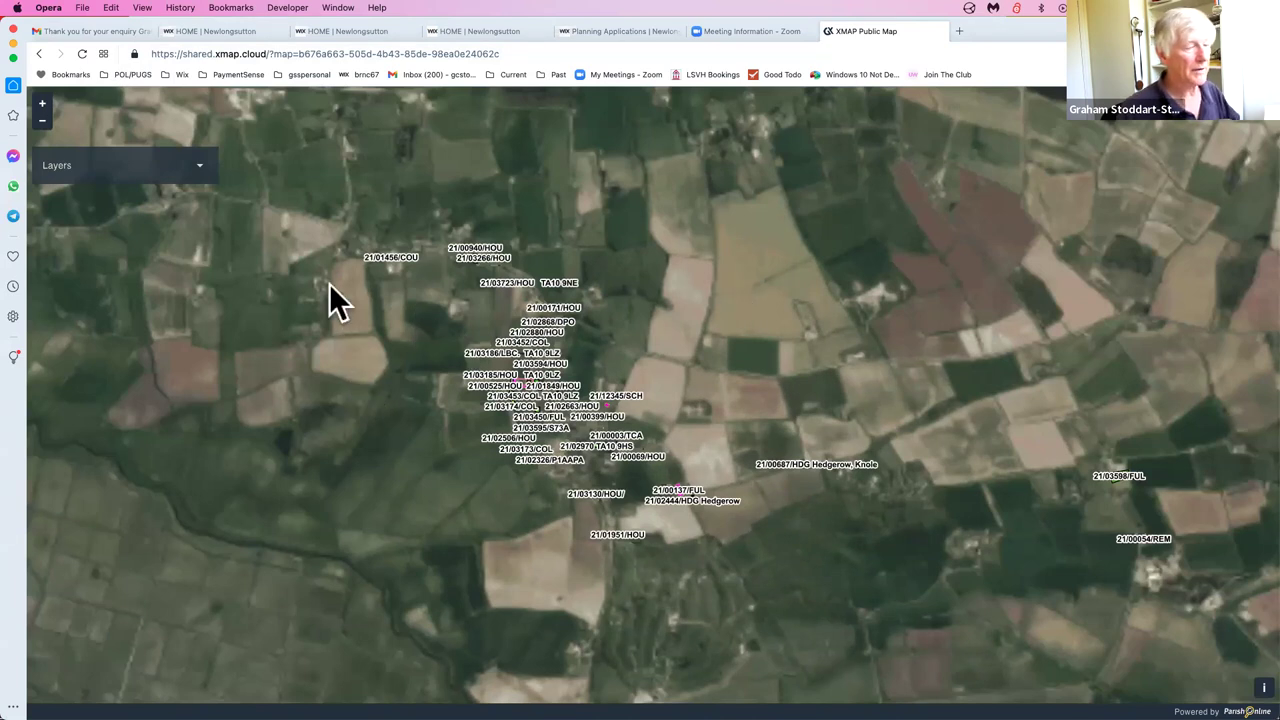
left_click(203, 170)
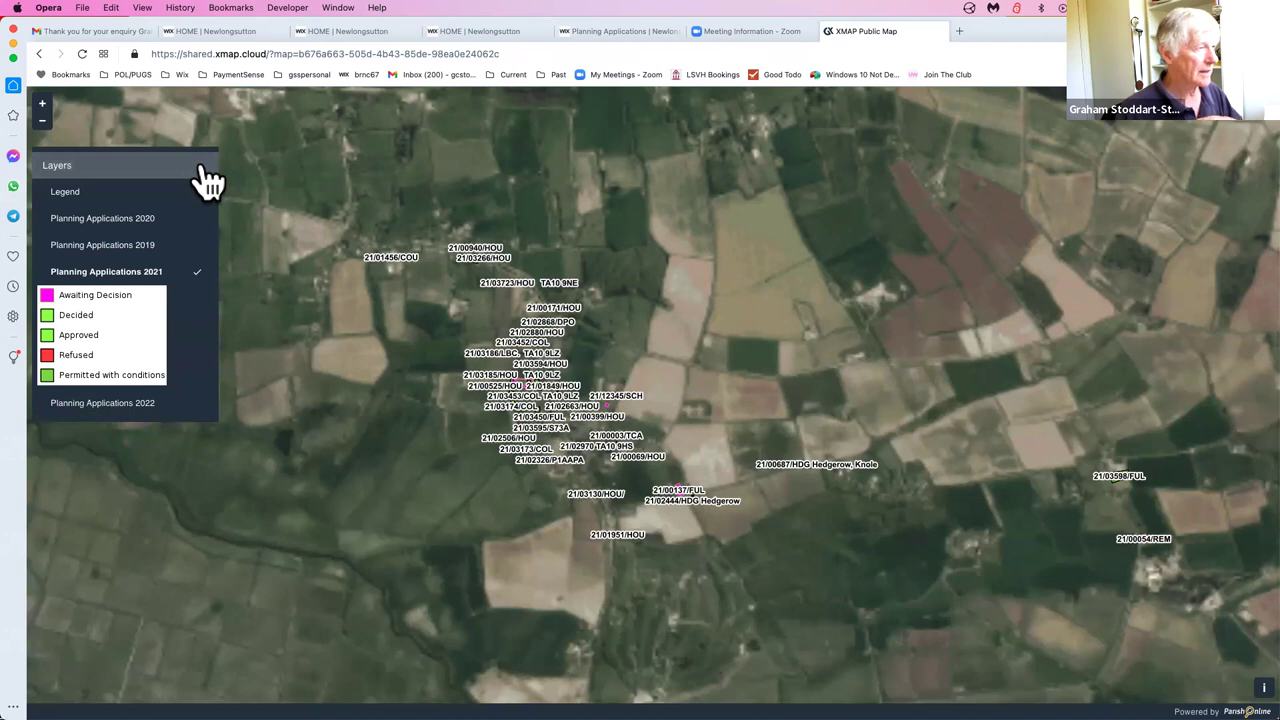
left_click(195, 275)
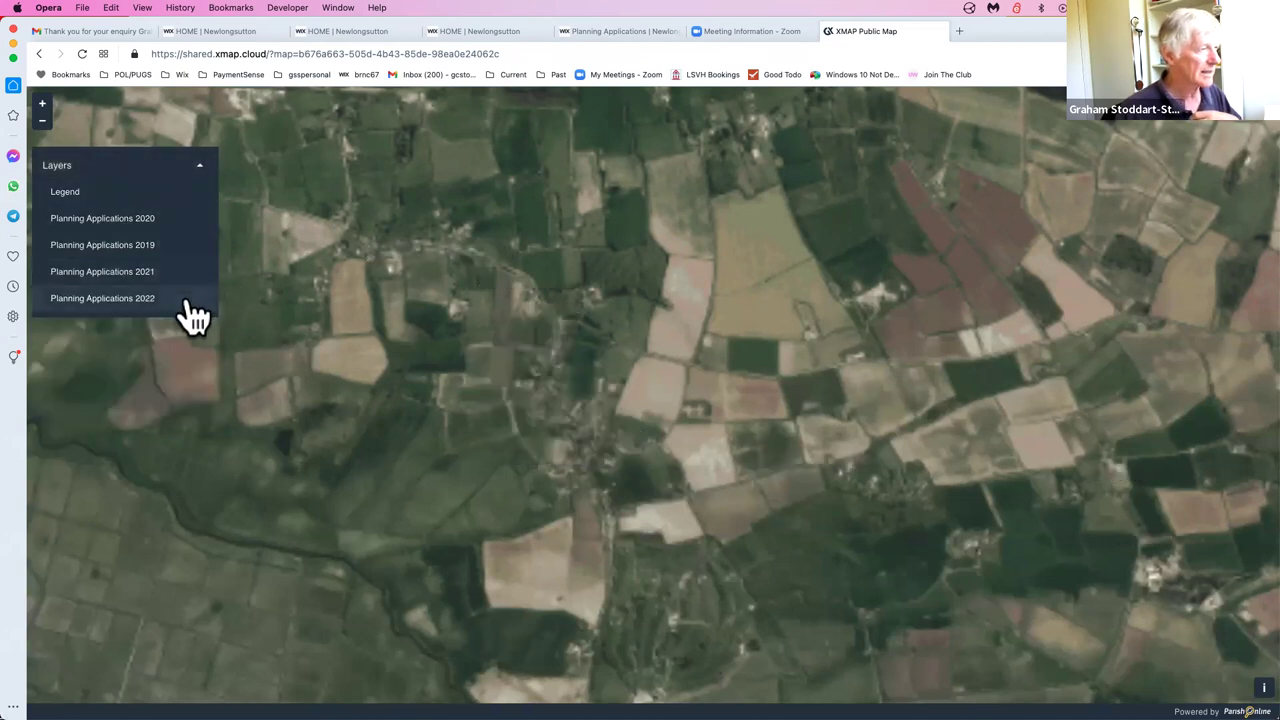
left_click(182, 300)
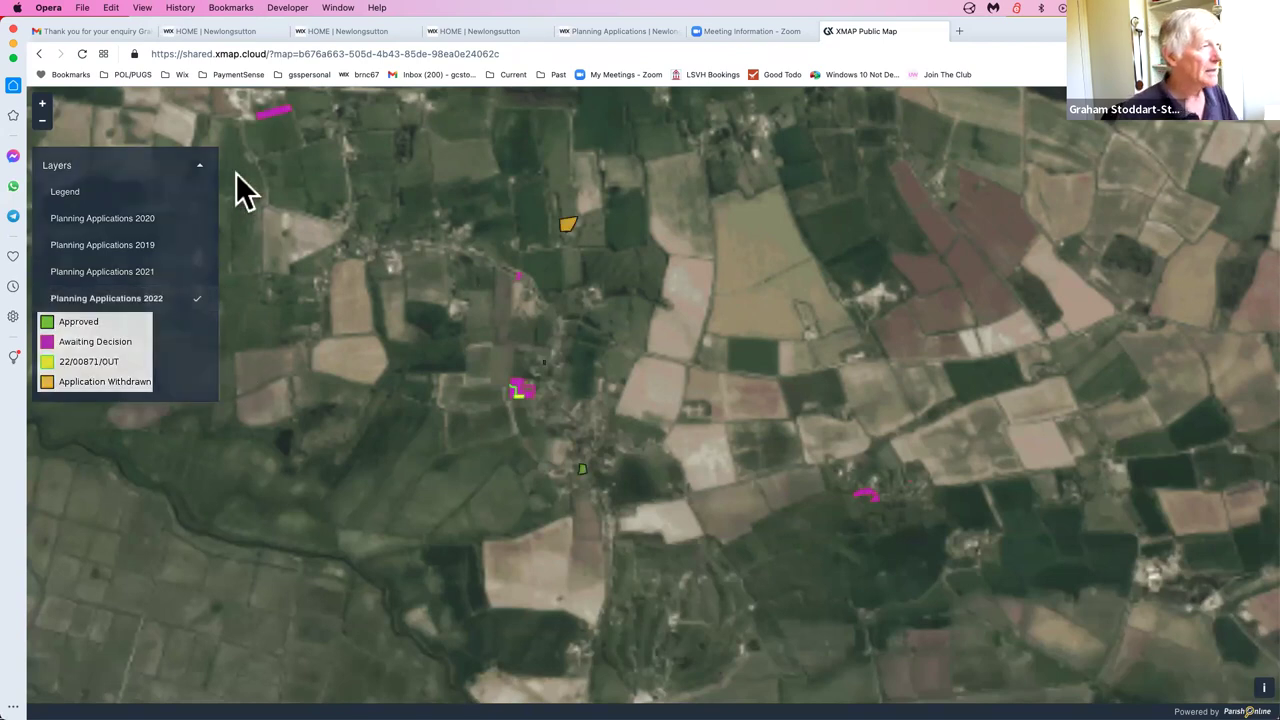
Examine the 2022 application plots awaiting decision and the yellow 22/00871/OUT plot up close on the village's western edge.
left_click_drag(351, 274, 563, 335)
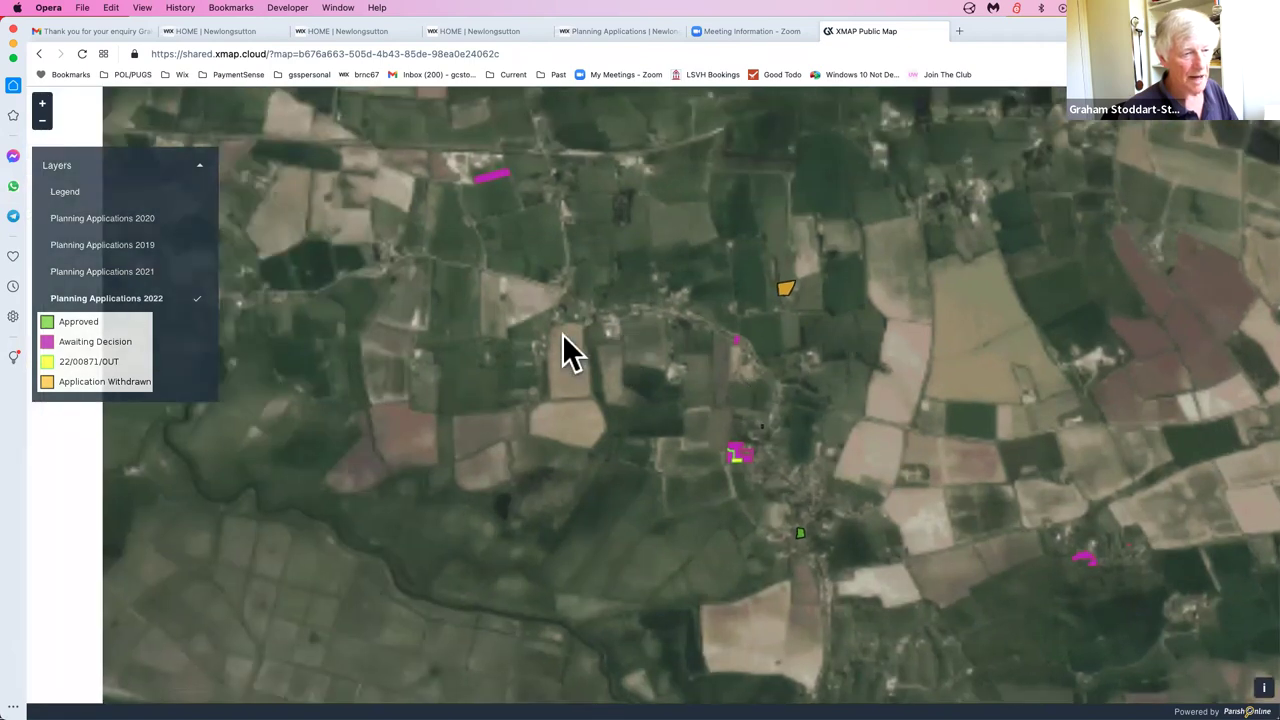
left_click(42, 103)
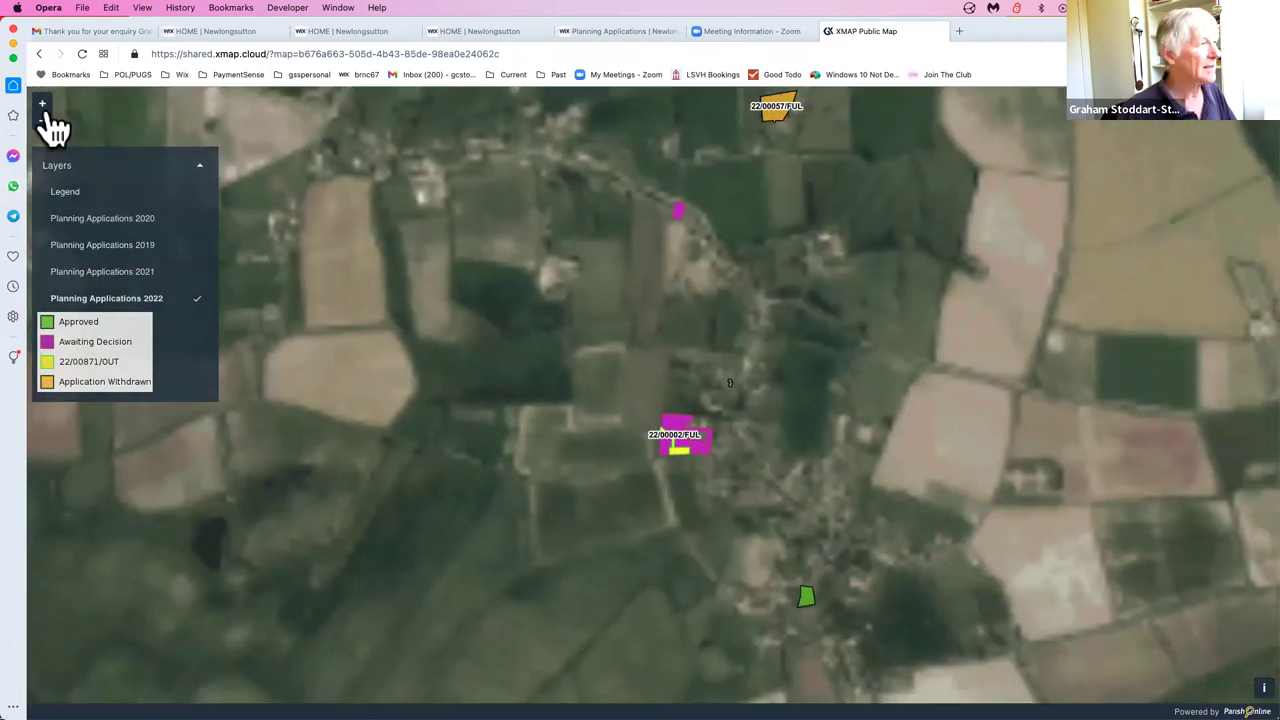
left_click(42, 104)
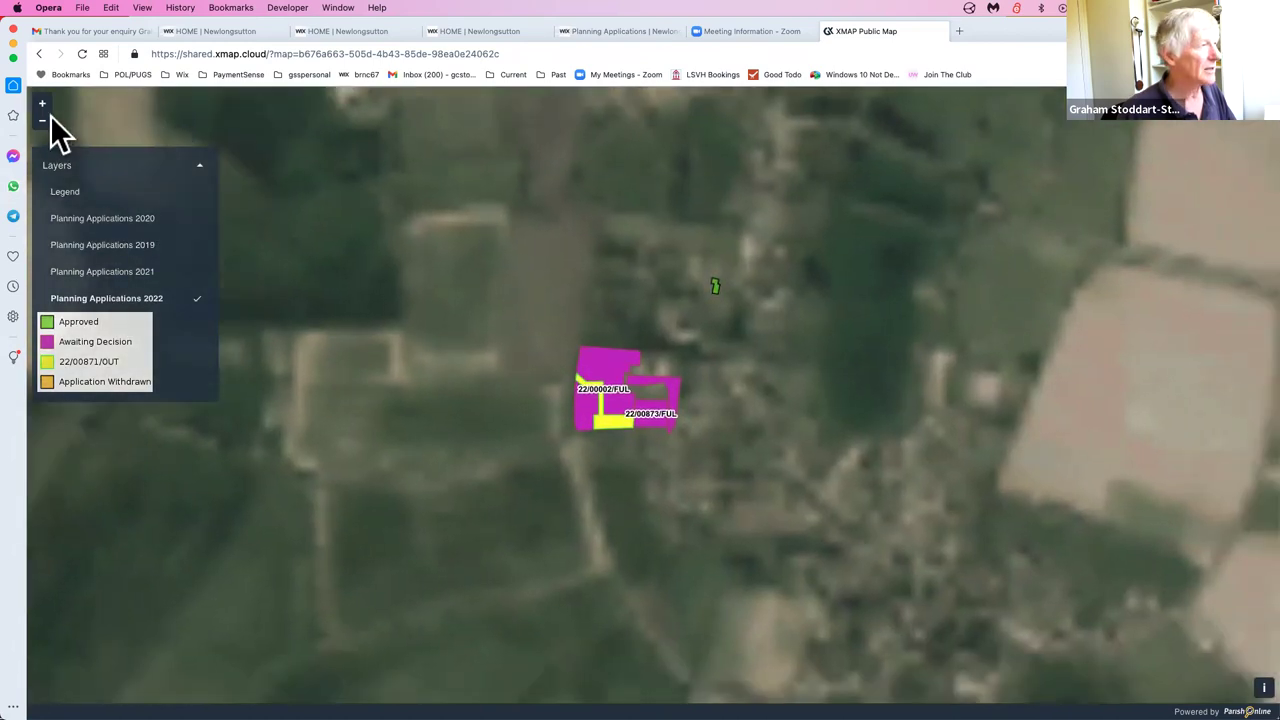
left_click(43, 104)
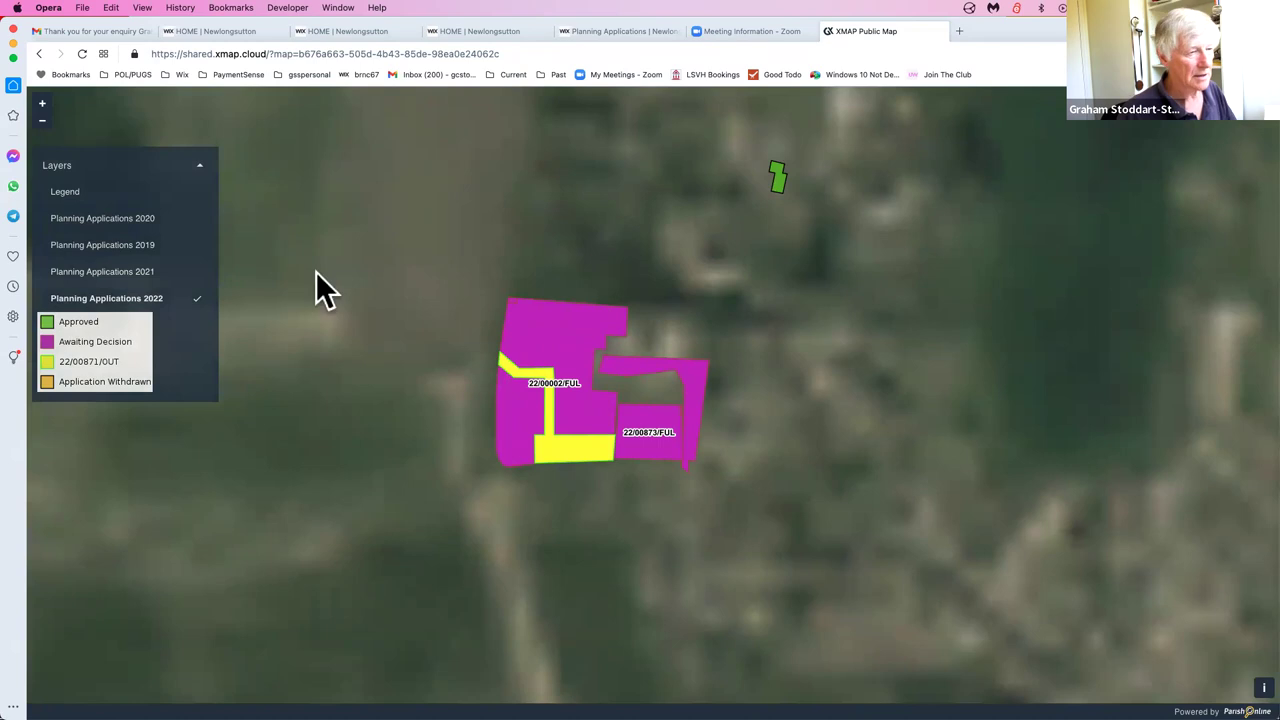
left_click(43, 104)
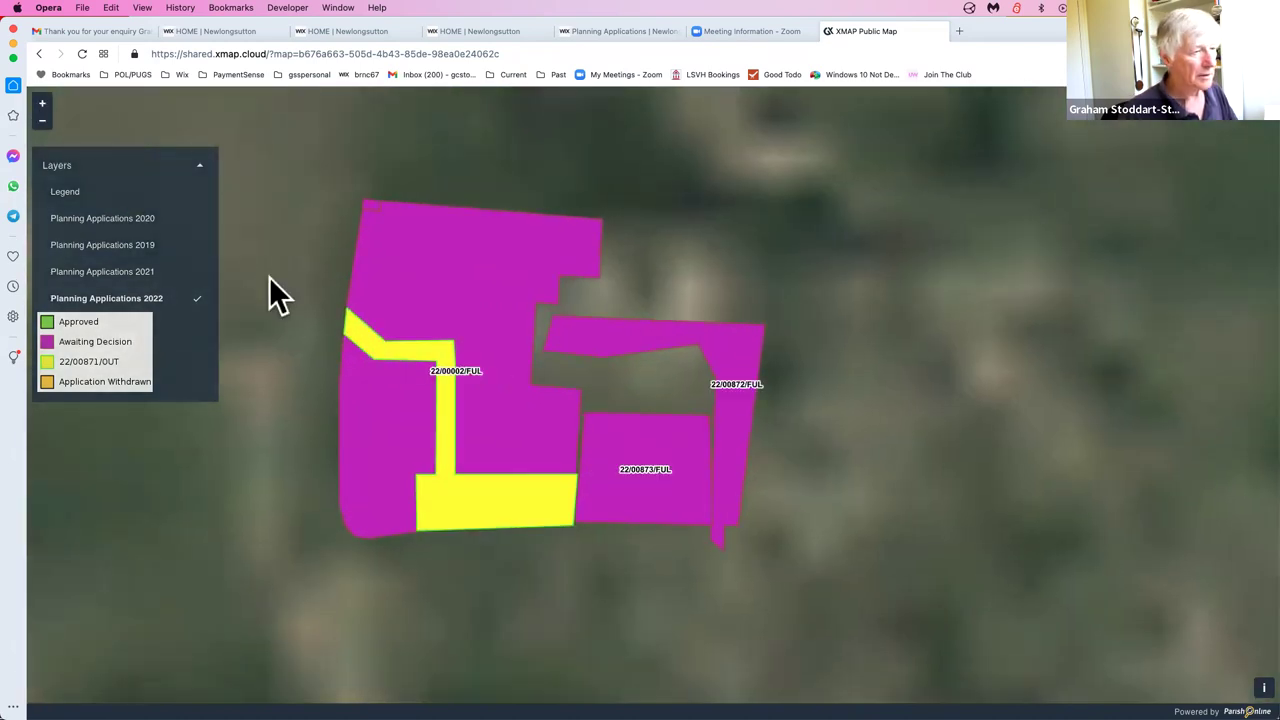
left_click(43, 104)
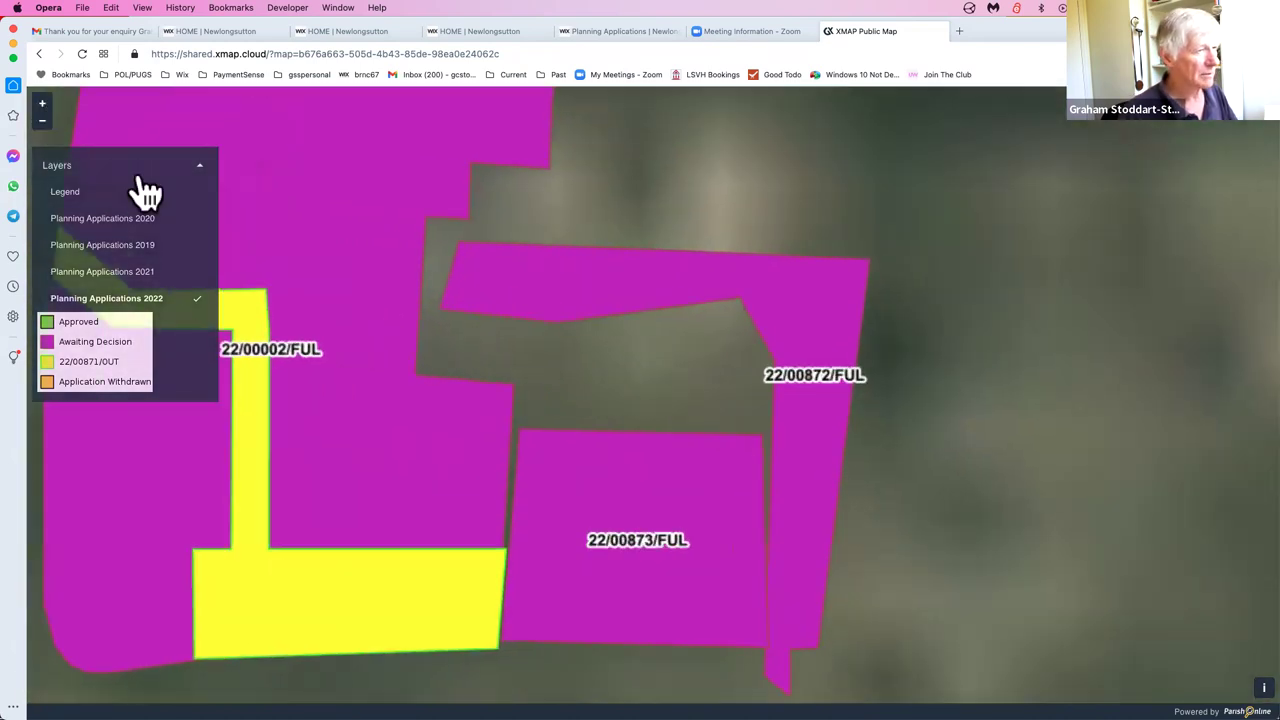
left_click_drag(458, 318, 621, 299)
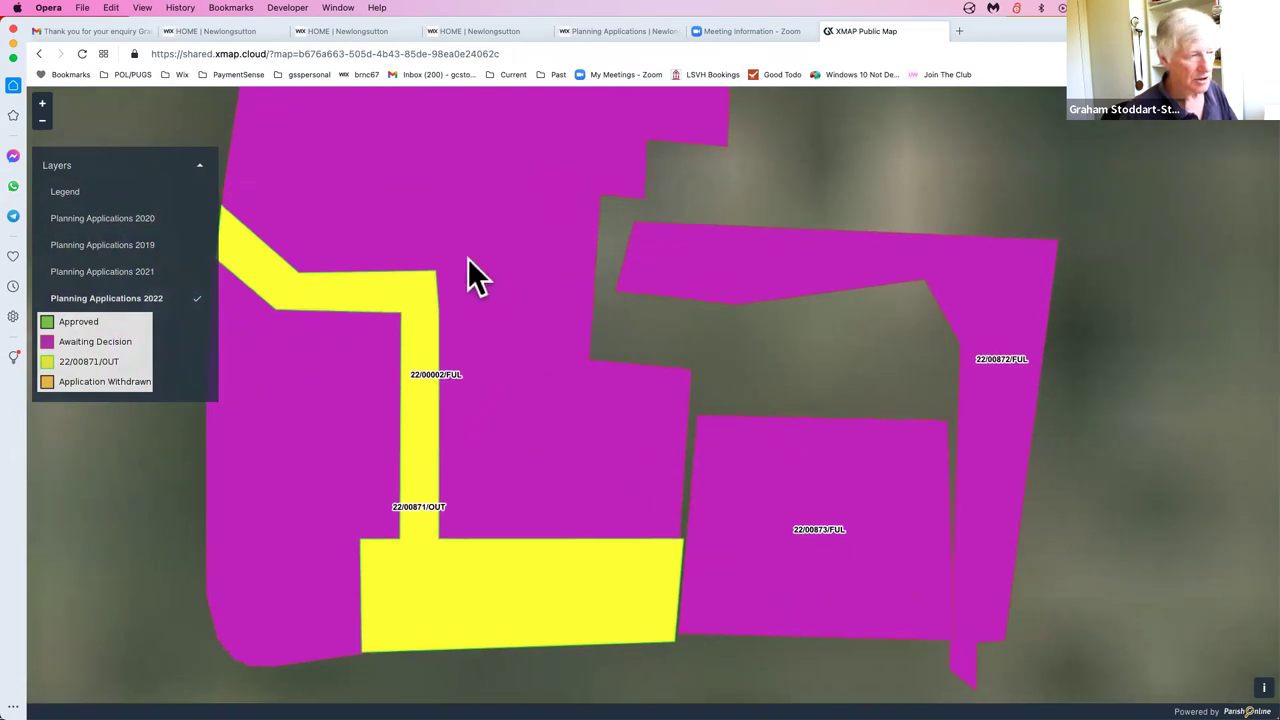
left_click_drag(416, 233, 454, 262)
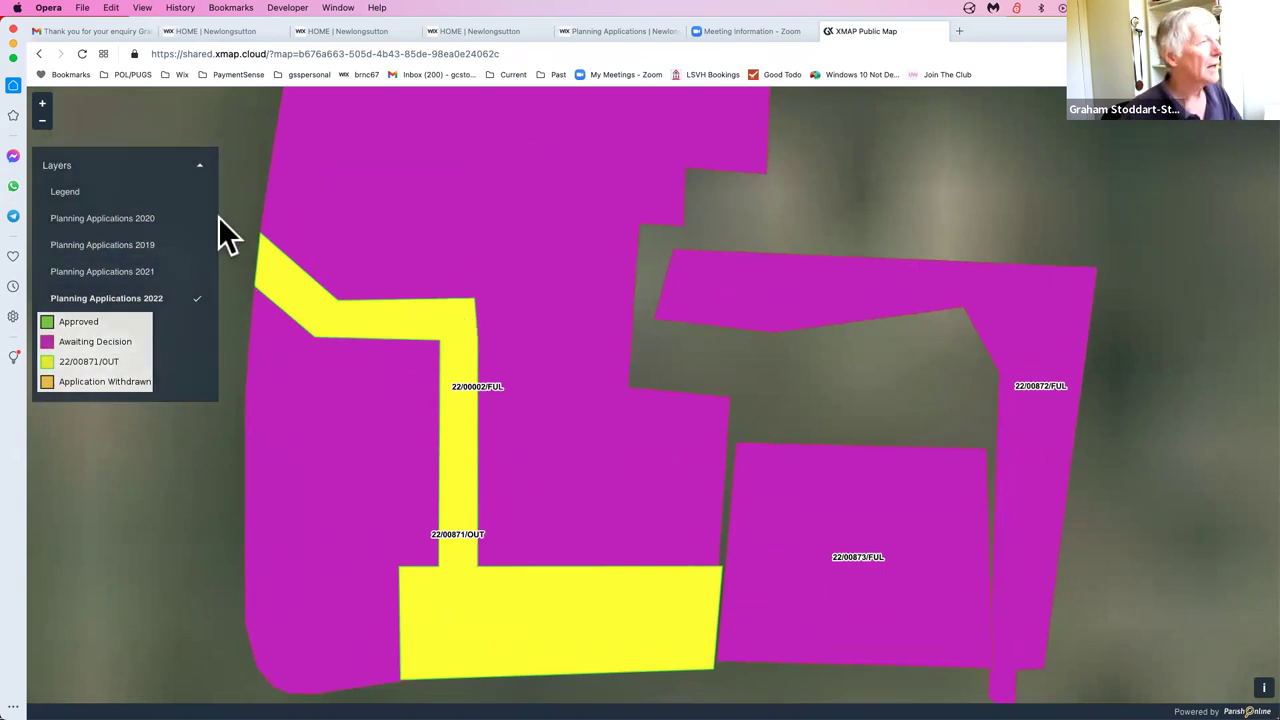
Replace the Planning Applications 2022 layer with the 2021 layer around the same plots.
left_click(183, 300)
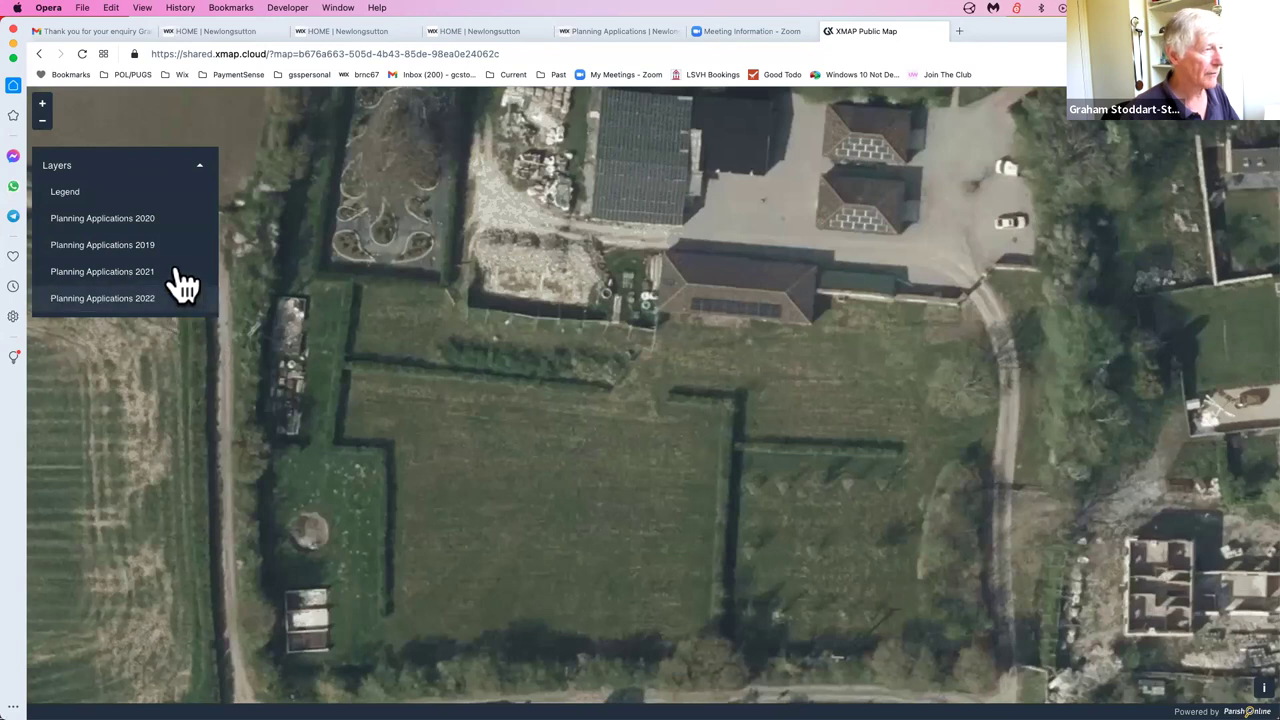
left_click(181, 276)
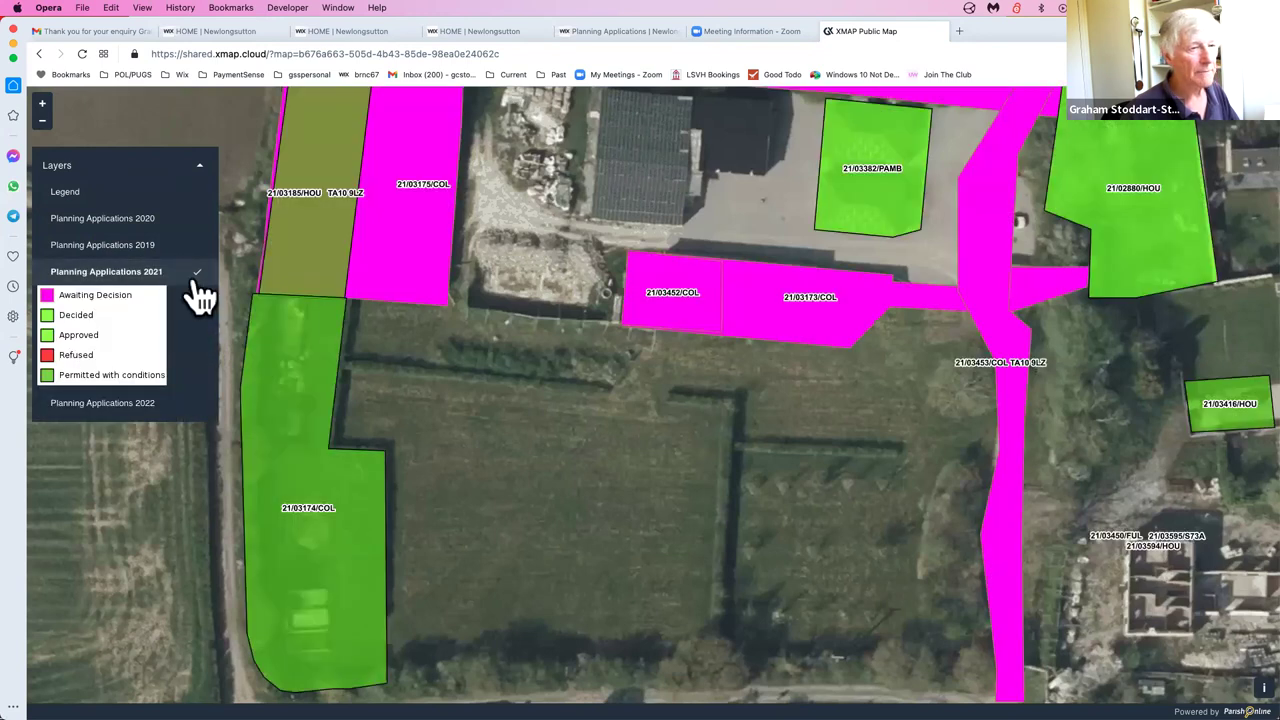
left_click_drag(526, 332, 461, 418)
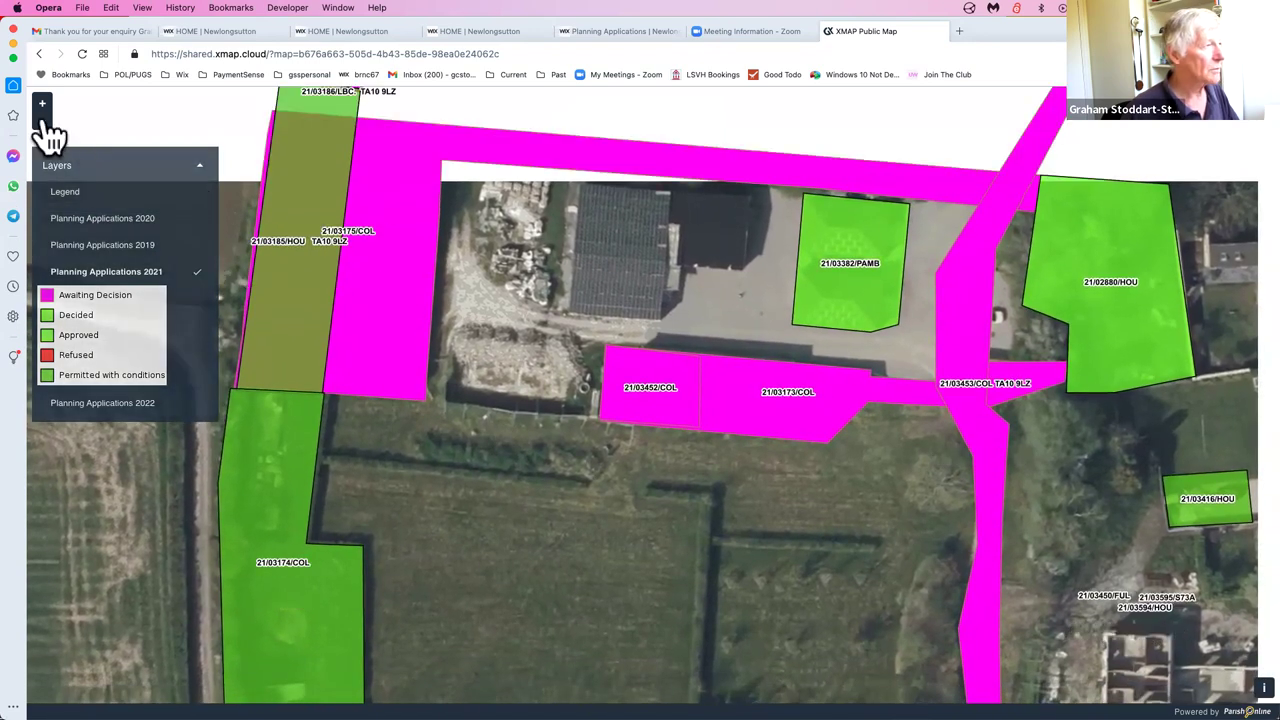
Show the details of the refused 2021 planning application on the village's eastern side.
left_click(43, 120)
left_click(43, 120)
left_click(43, 120)
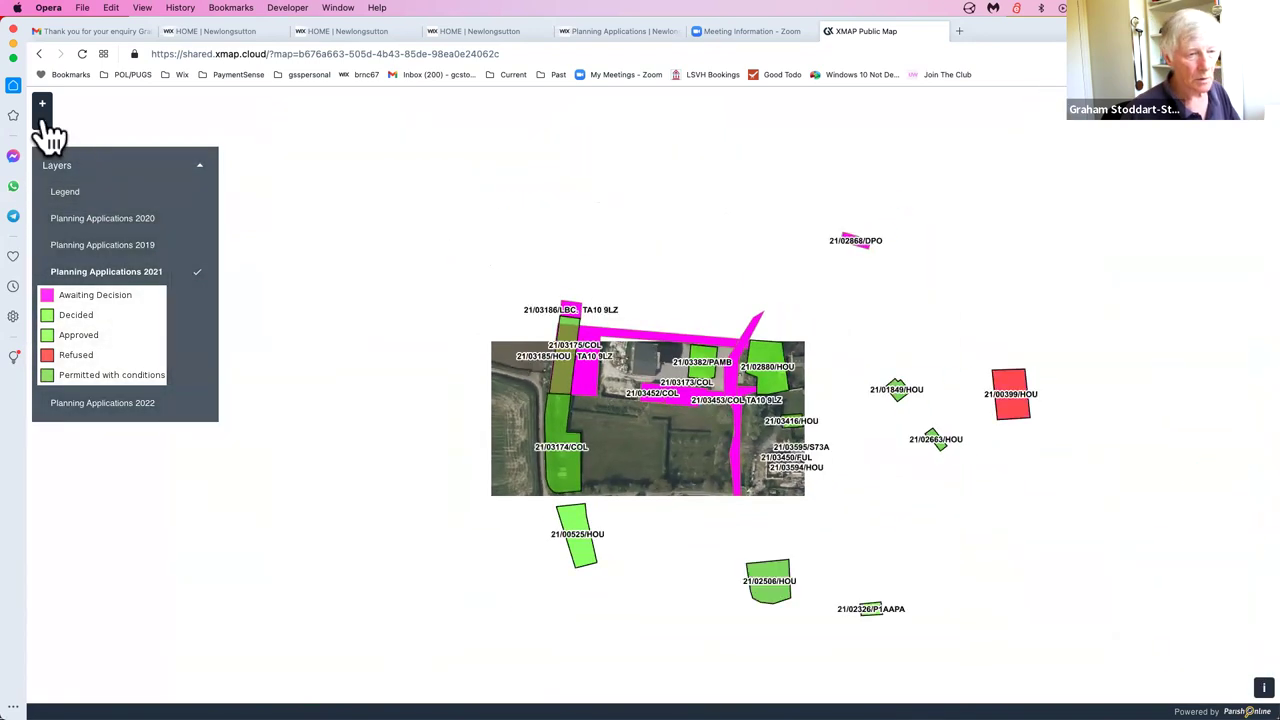
left_click(43, 120)
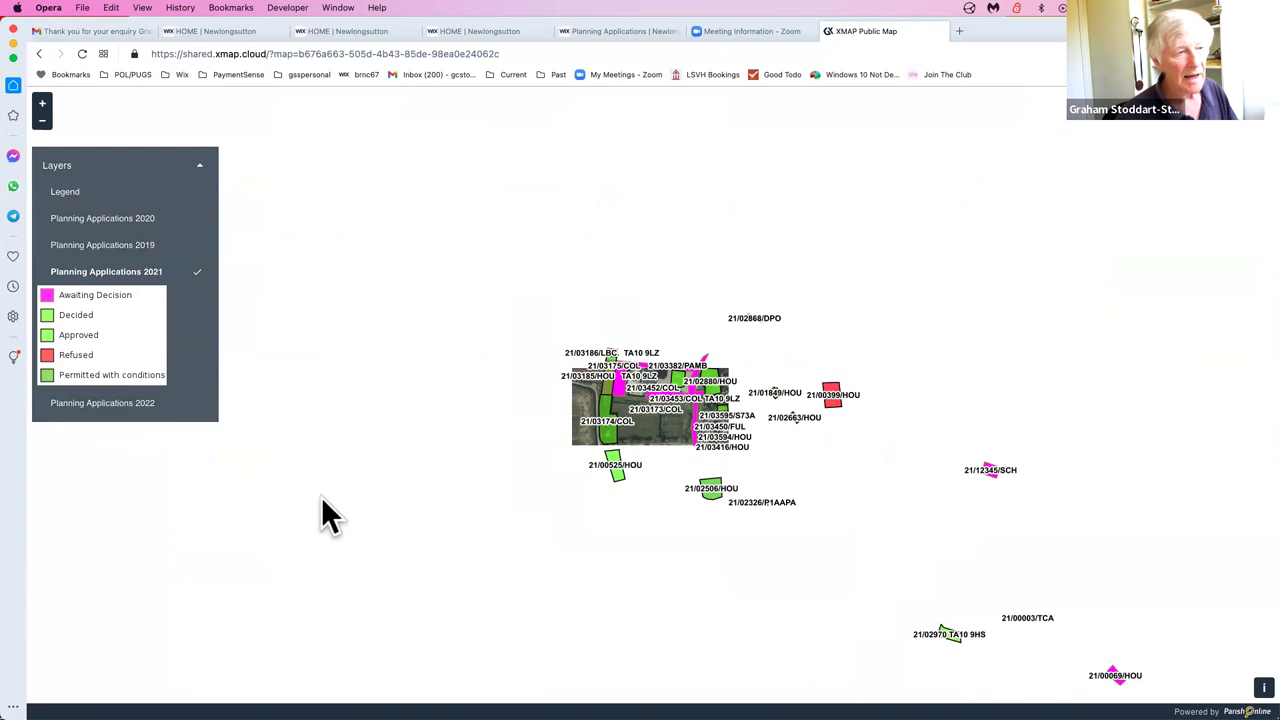
left_click(830, 392)
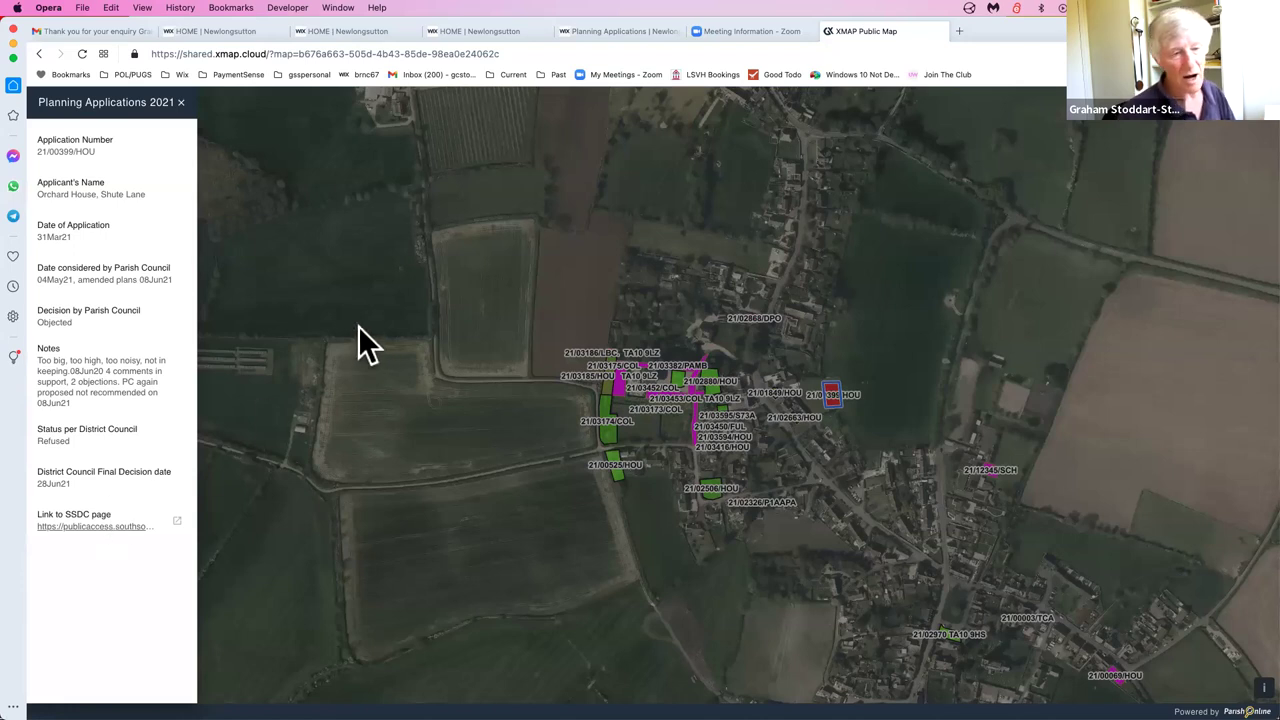
Close the Long Sutton map and open the bookmarked StogurseyFootpaths public map.
left_click(823, 30)
left_click(134, 74)
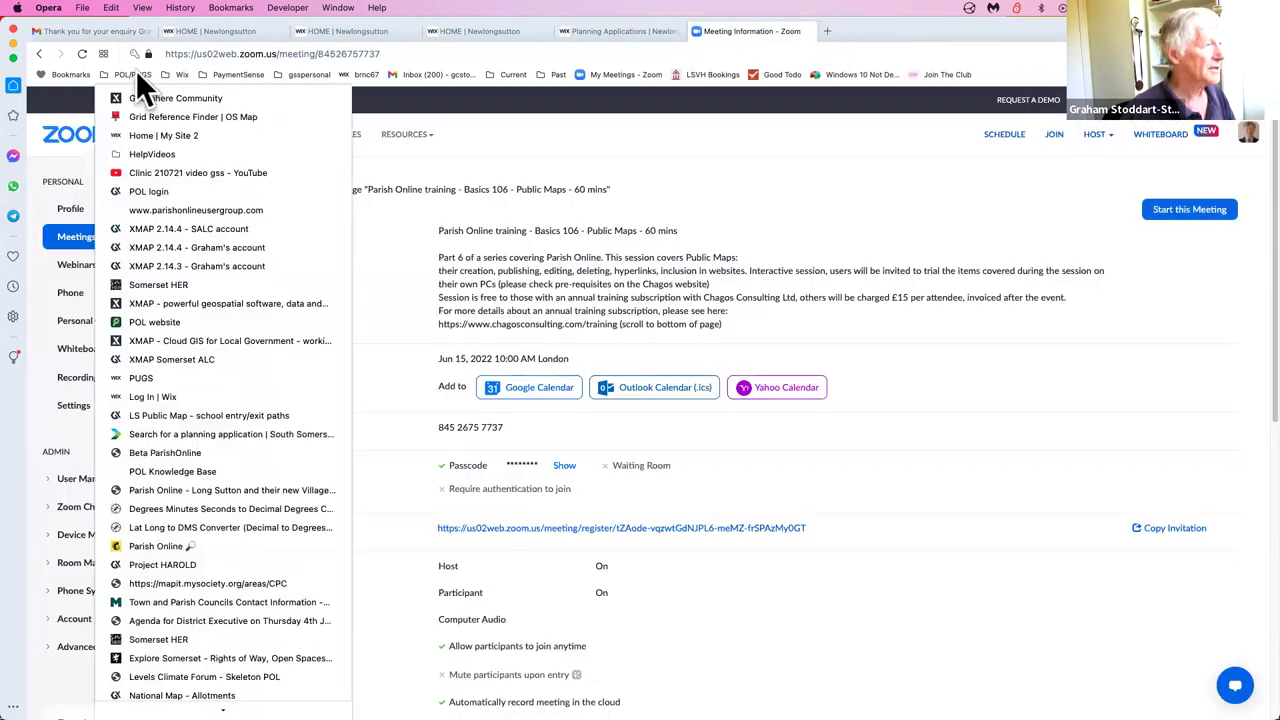
scroll(193, 535, "down", 6)
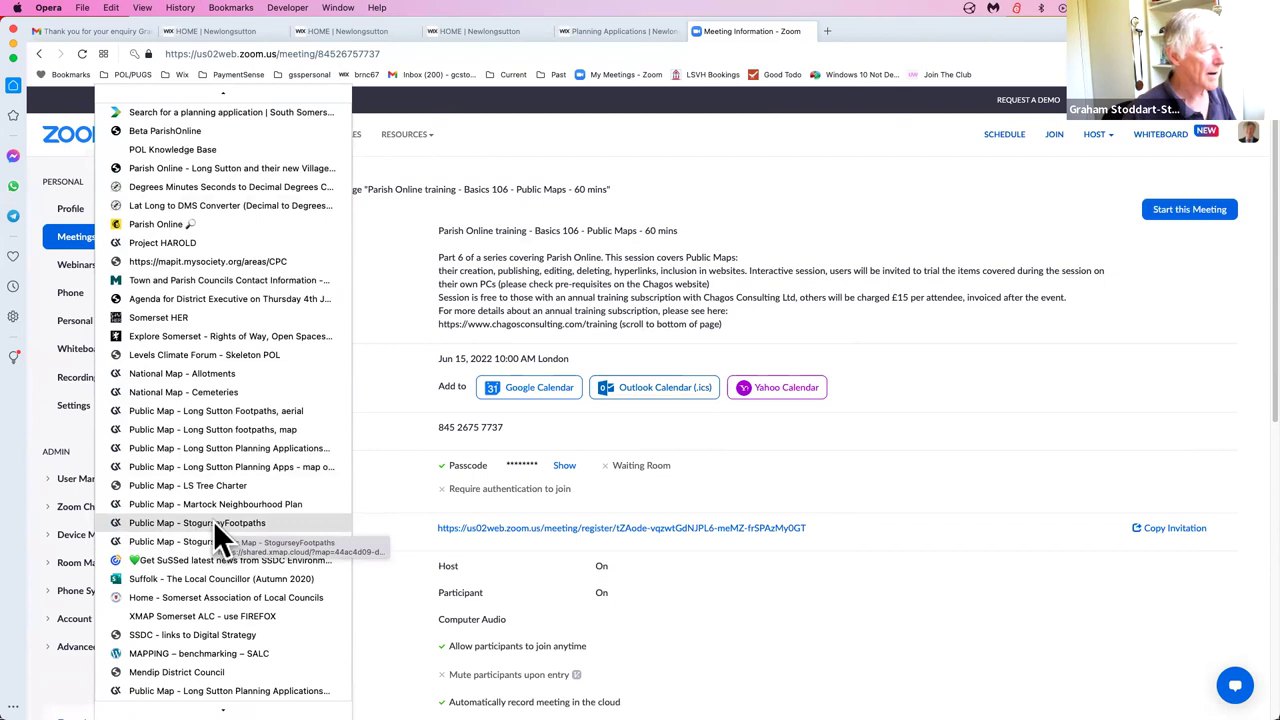
left_click(214, 526)
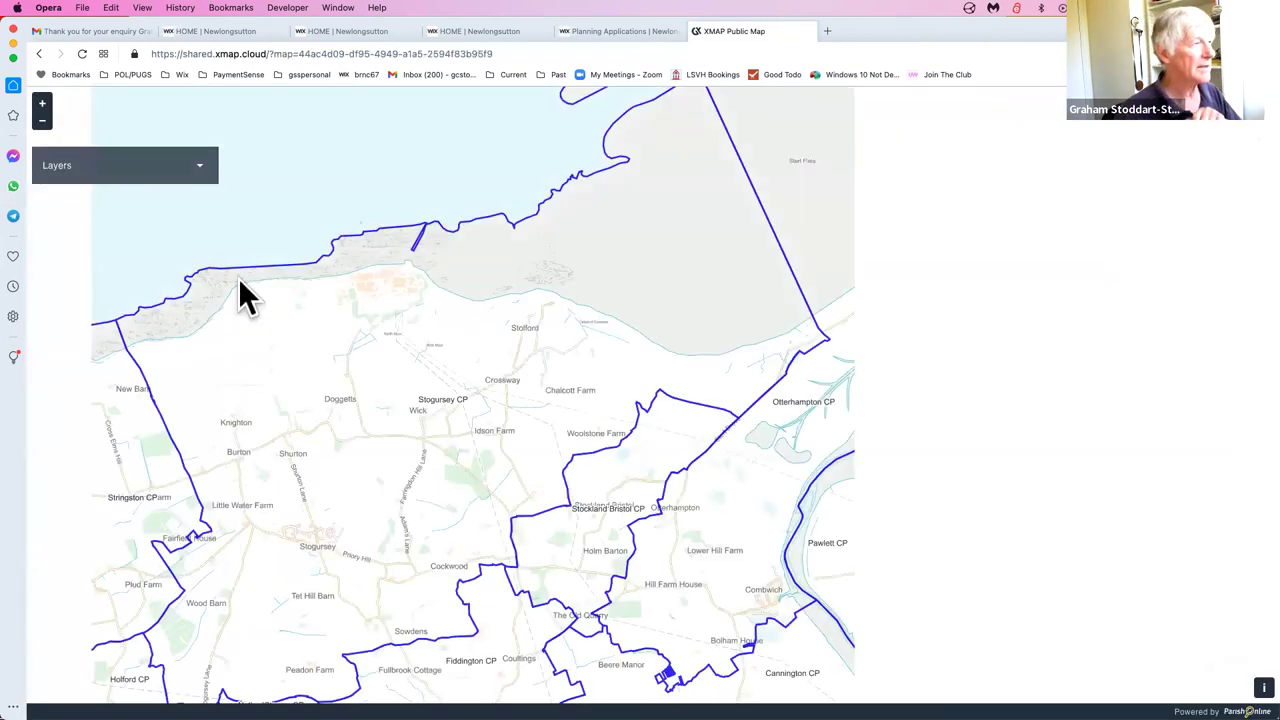
Turn on the Public Rights of Way layer on the Stogursey map and bring the parish's western side into view.
left_click(200, 166)
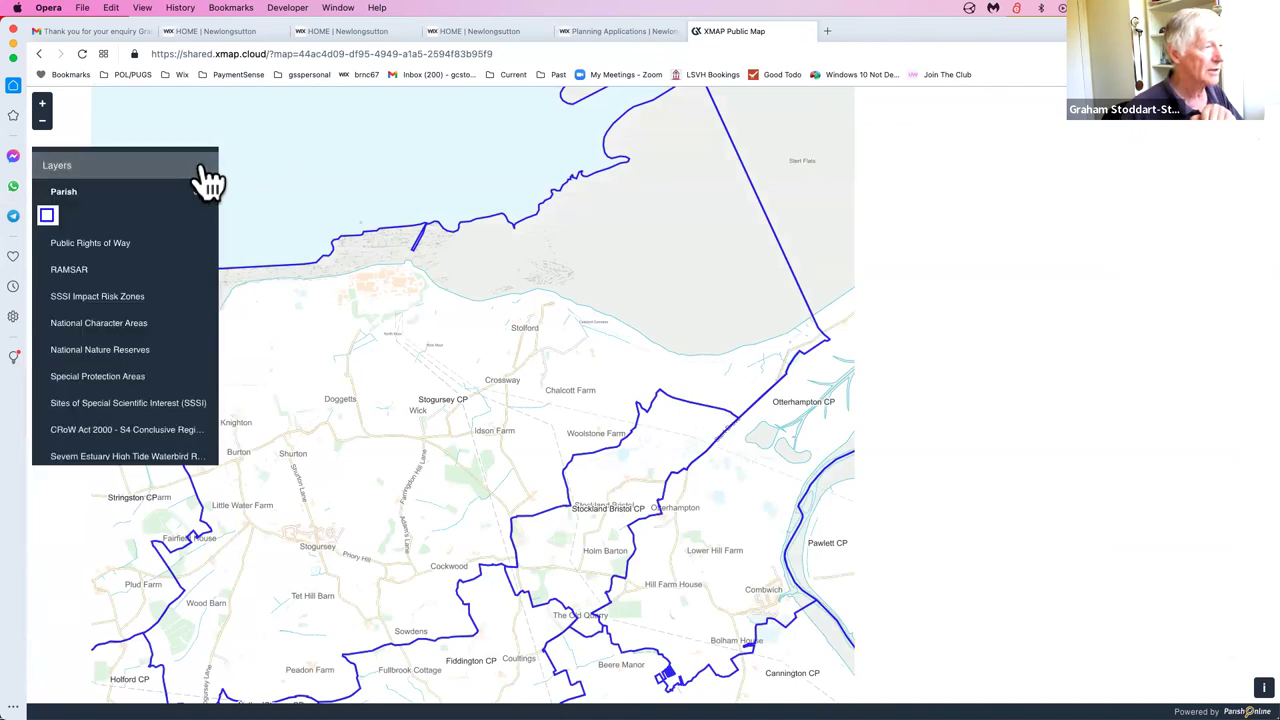
left_click(128, 250)
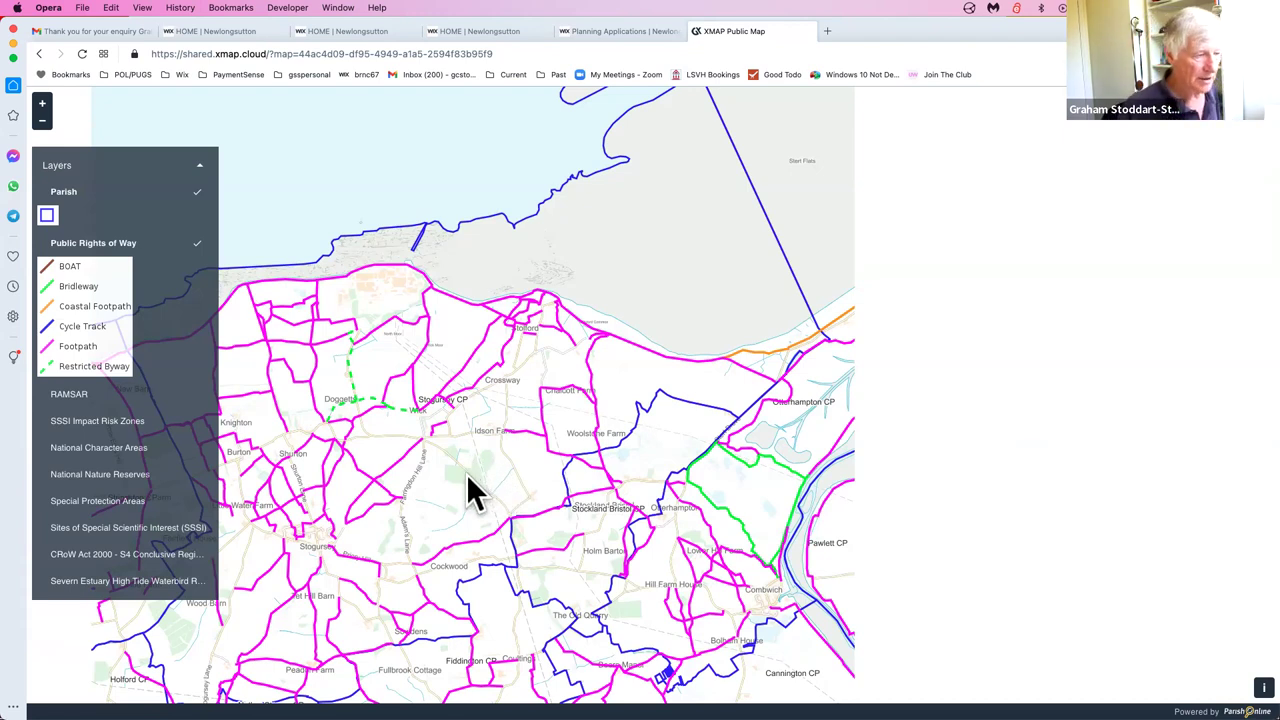
left_click_drag(468, 474, 616, 526)
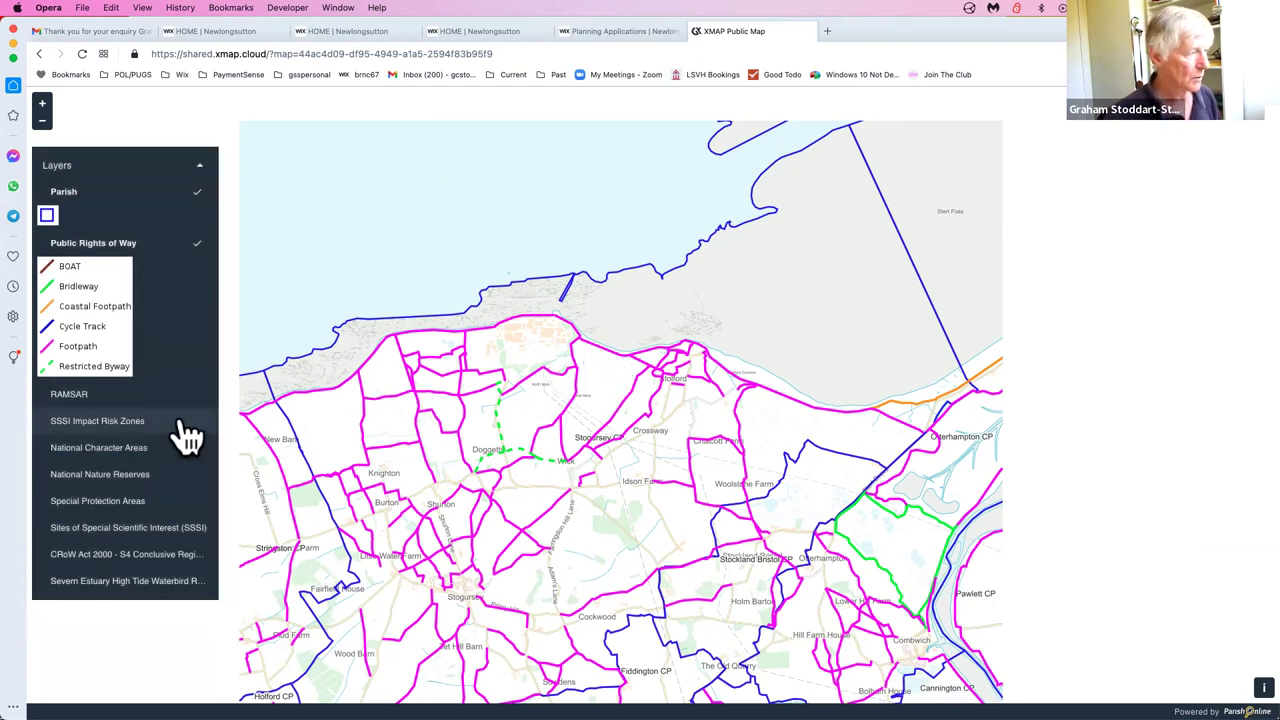
Preview the RAMSAR layer and the SSSI Impact Risk Zones layer one at a time, switching each off again.
left_click(75, 397)
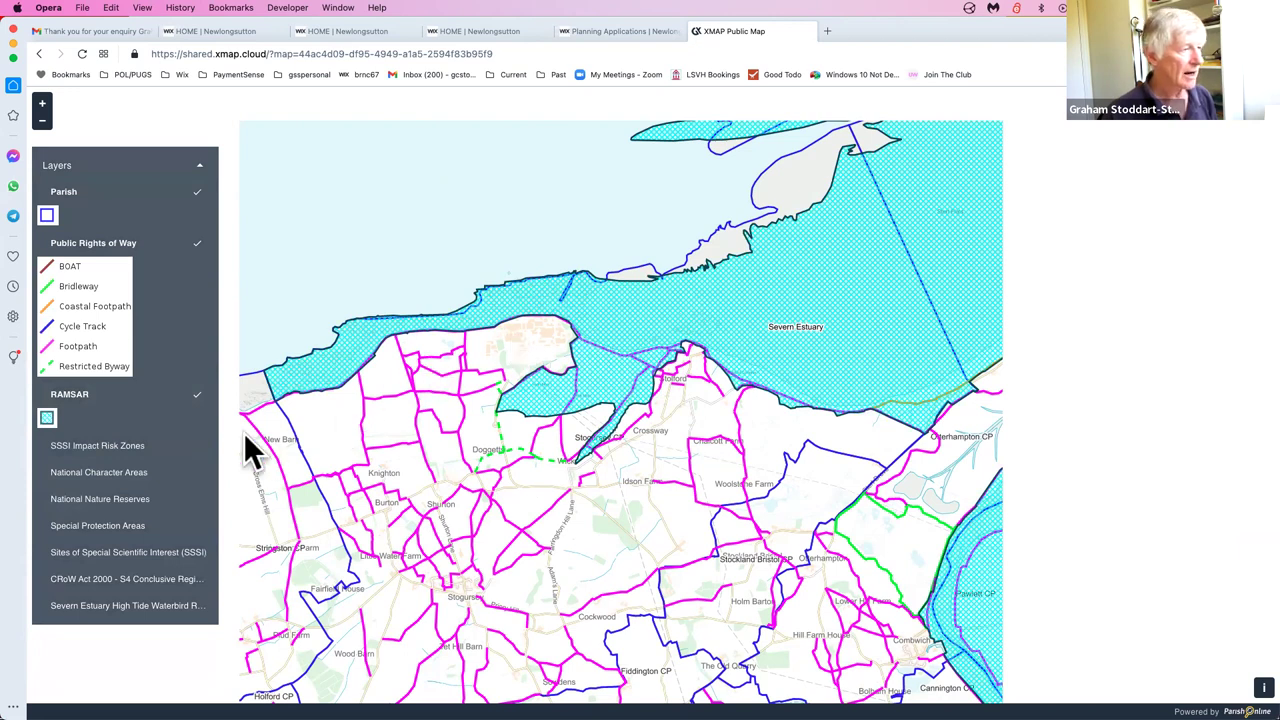
left_click(199, 400)
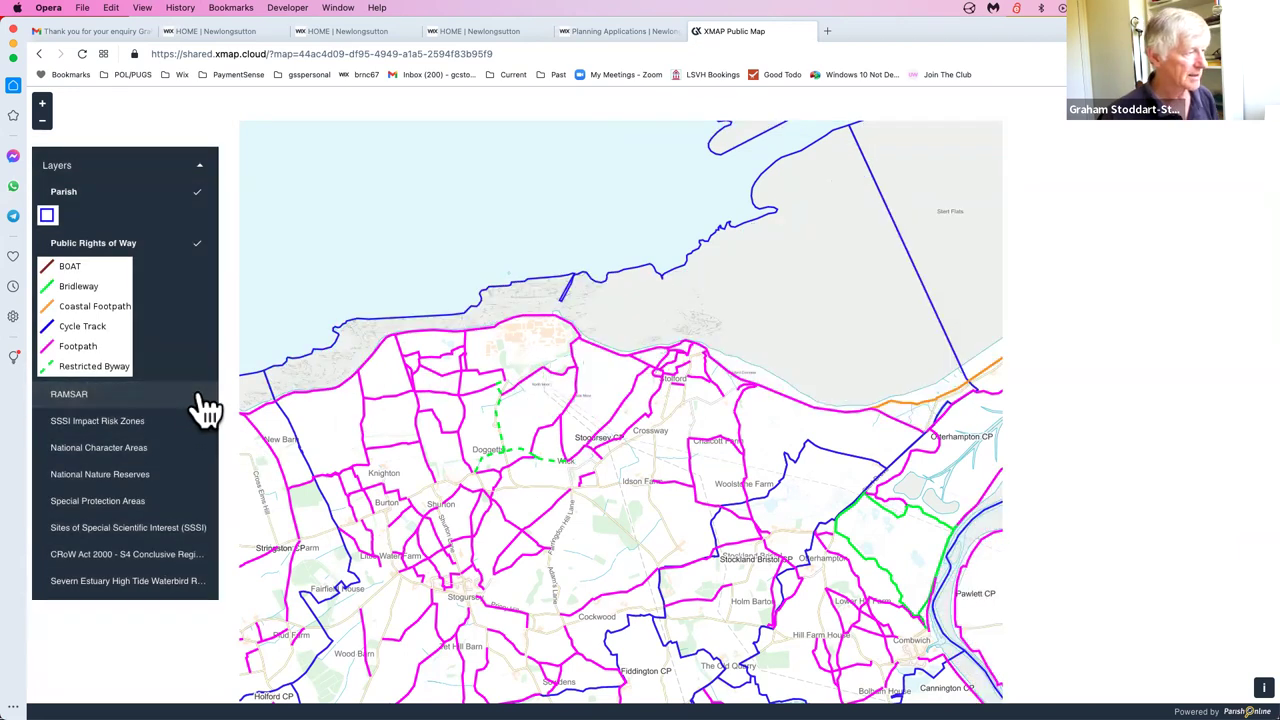
left_click(136, 422)
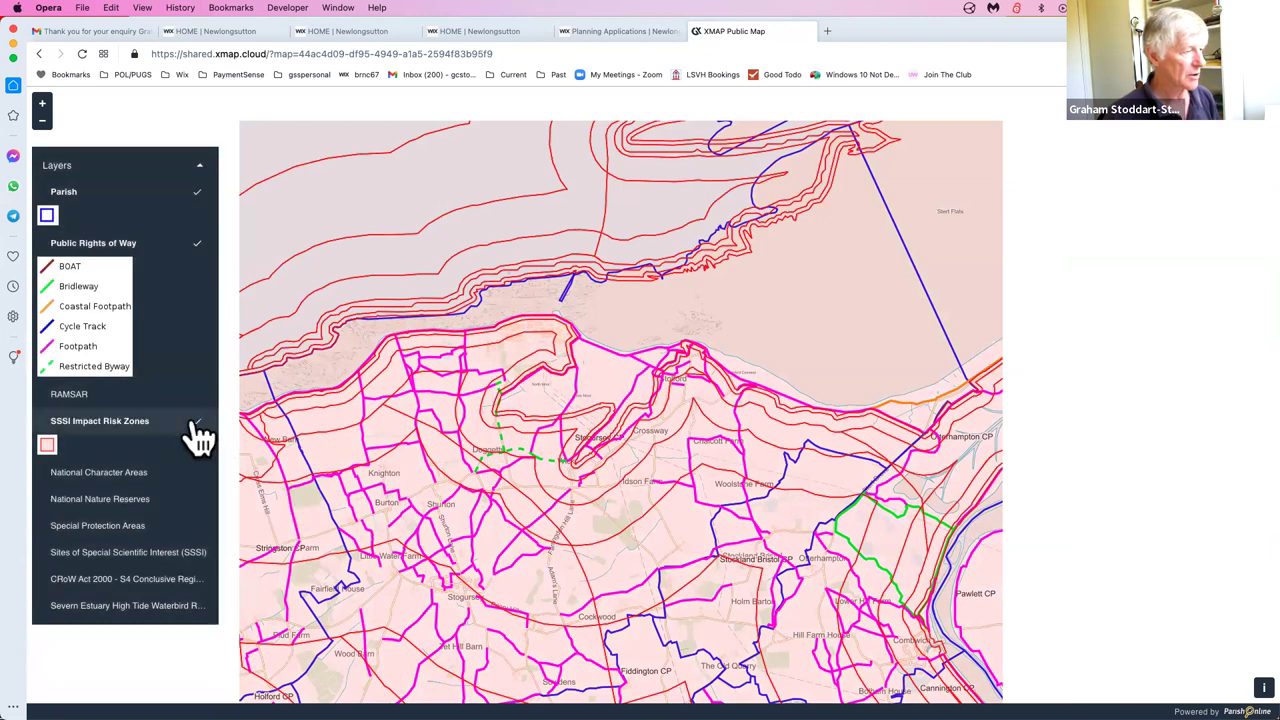
left_click(192, 421)
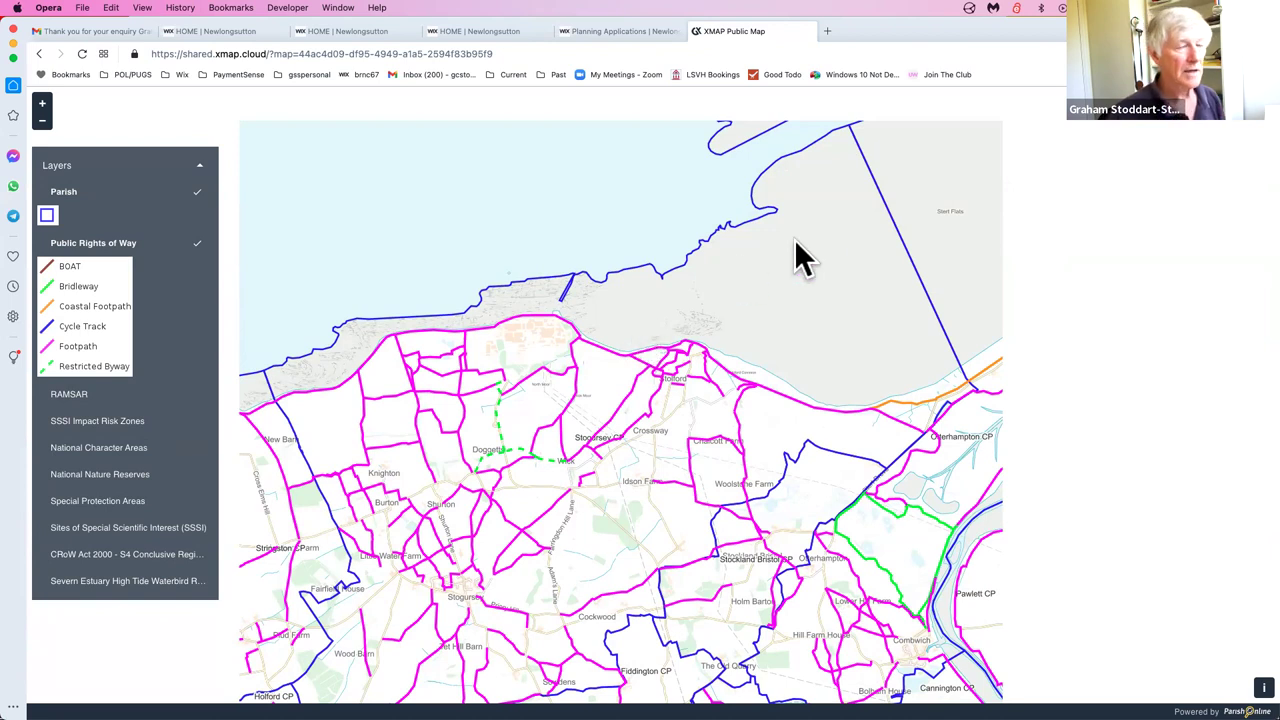
Close the Stogursey map and the open Planning Applications page, and reach Planning Applications from the Long Sutton website's Community section.
left_click(693, 31)
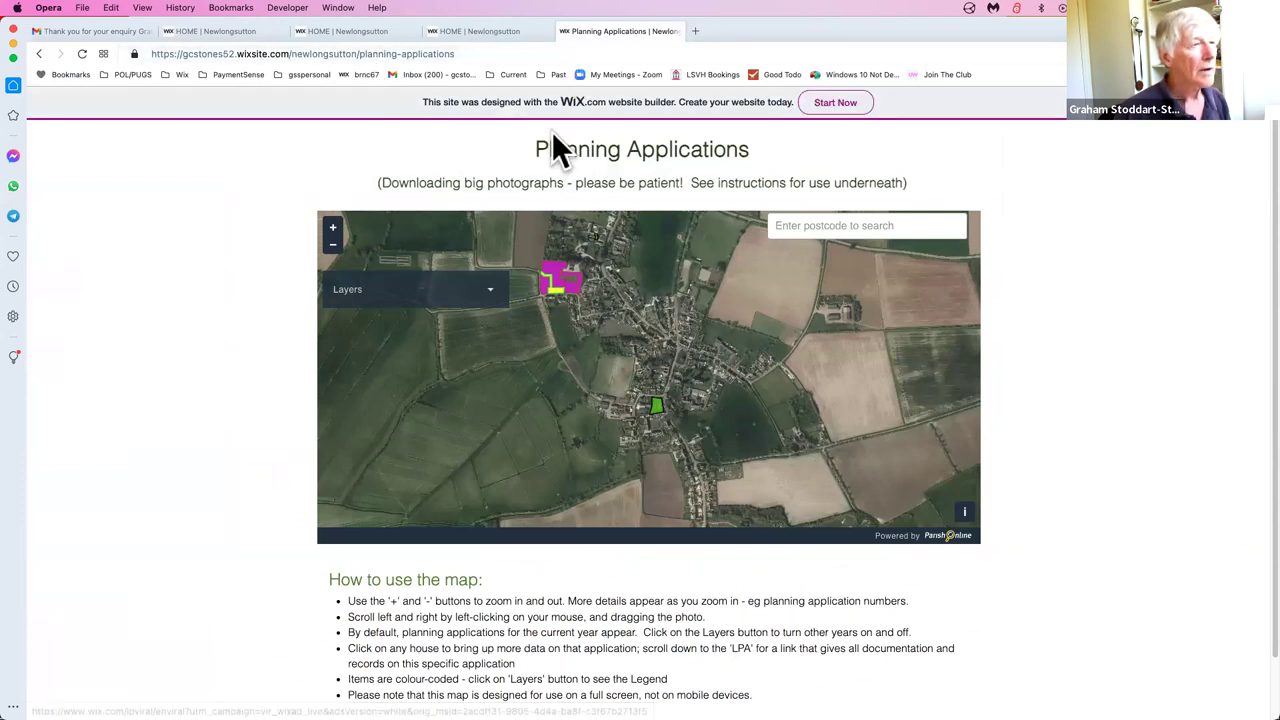
left_click(564, 31)
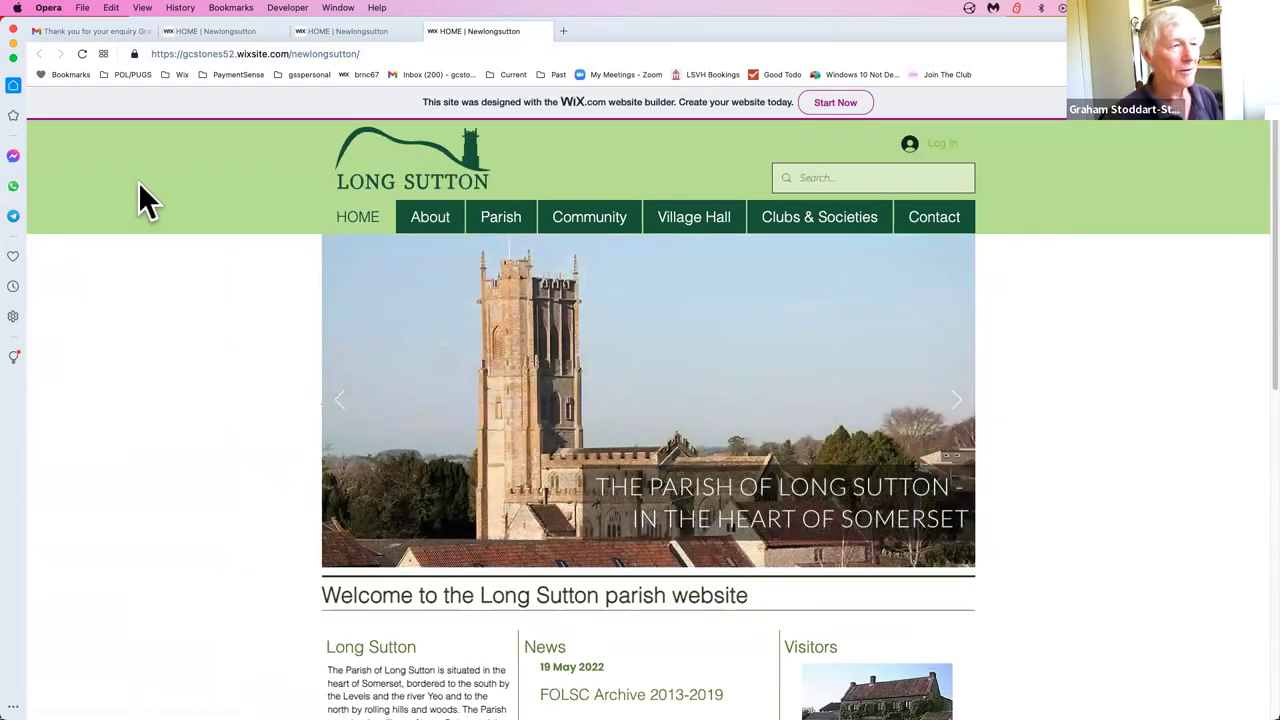
mouse_move(597, 226)
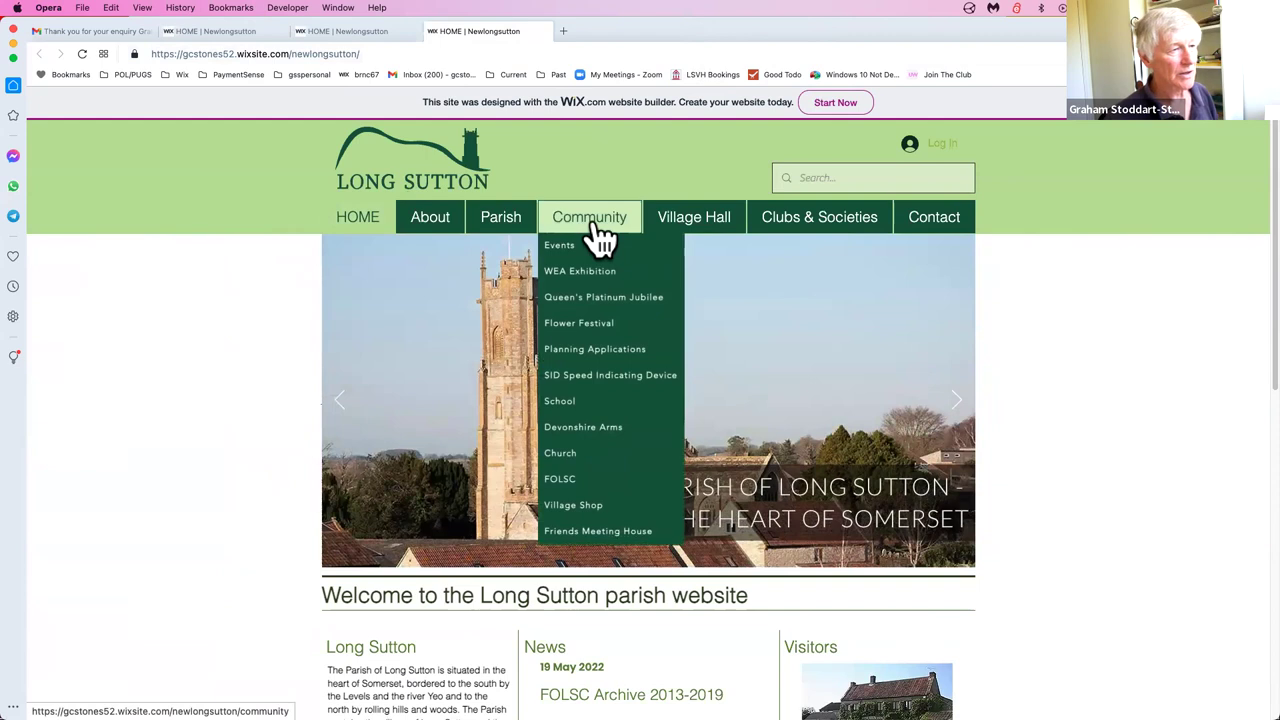
left_click(592, 349)
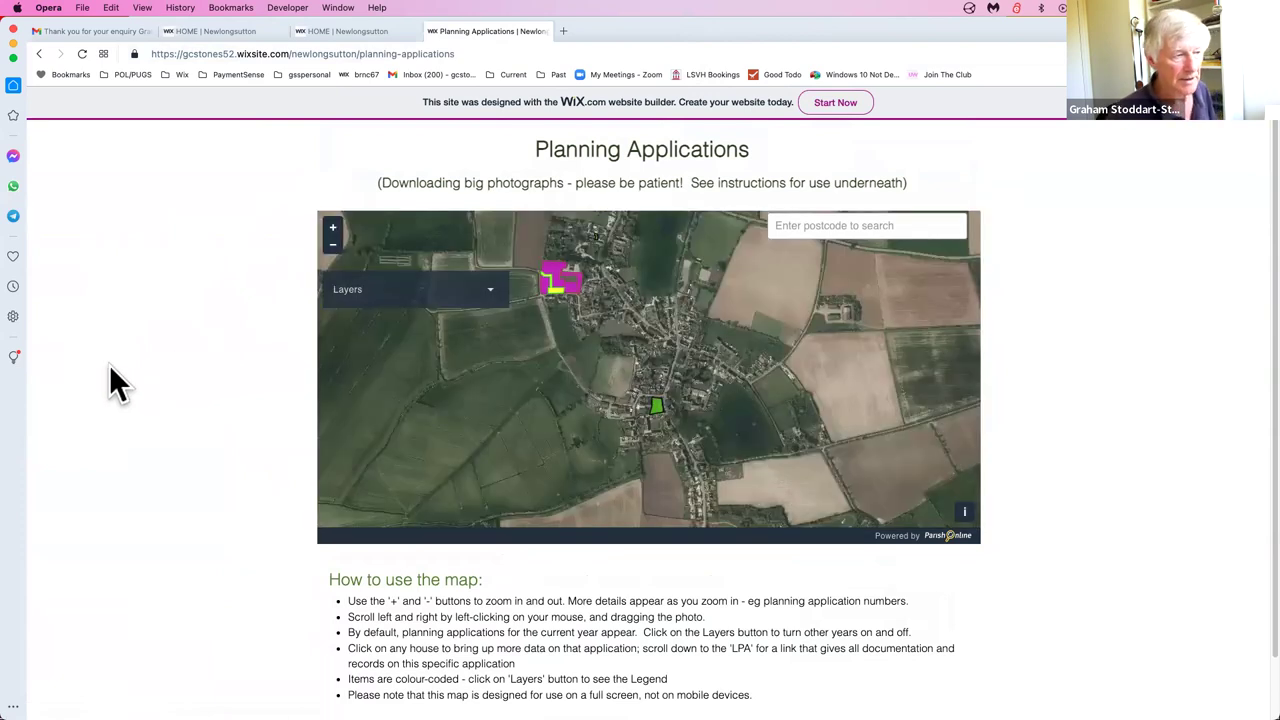
Show the details of the approved 2022 application, the green plot on the embedded map.
left_click(332, 228)
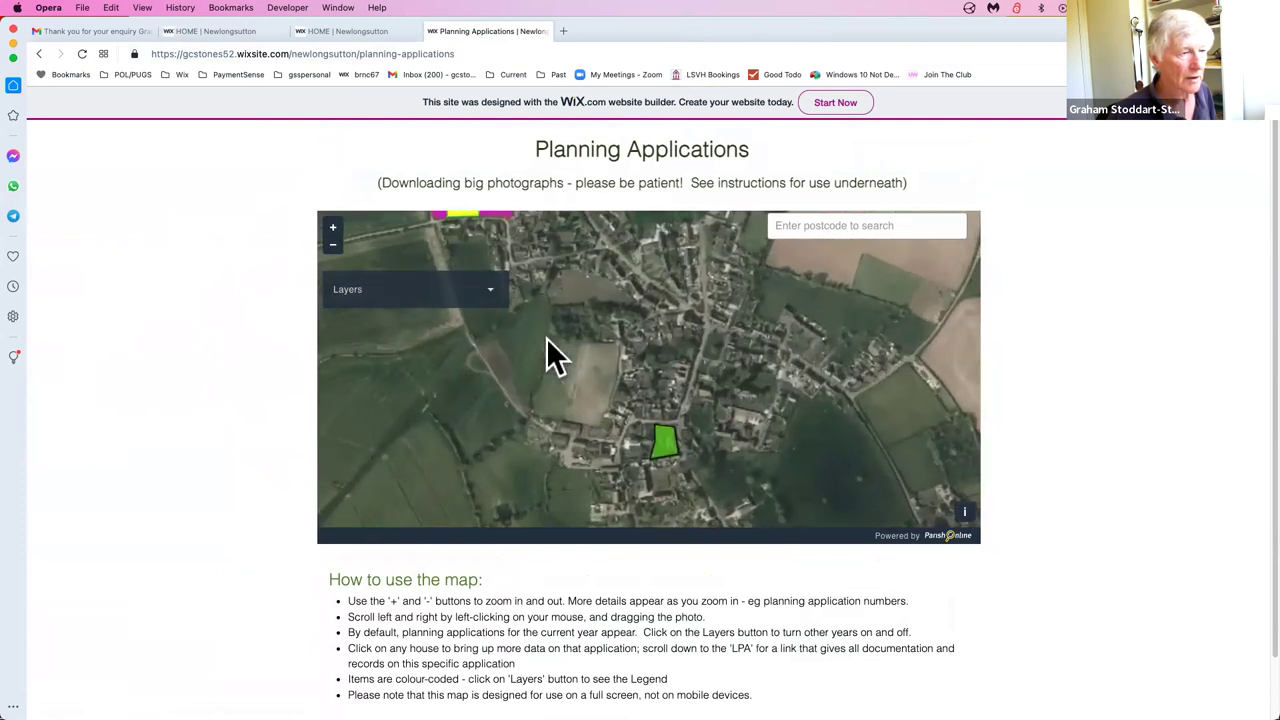
left_click(664, 437)
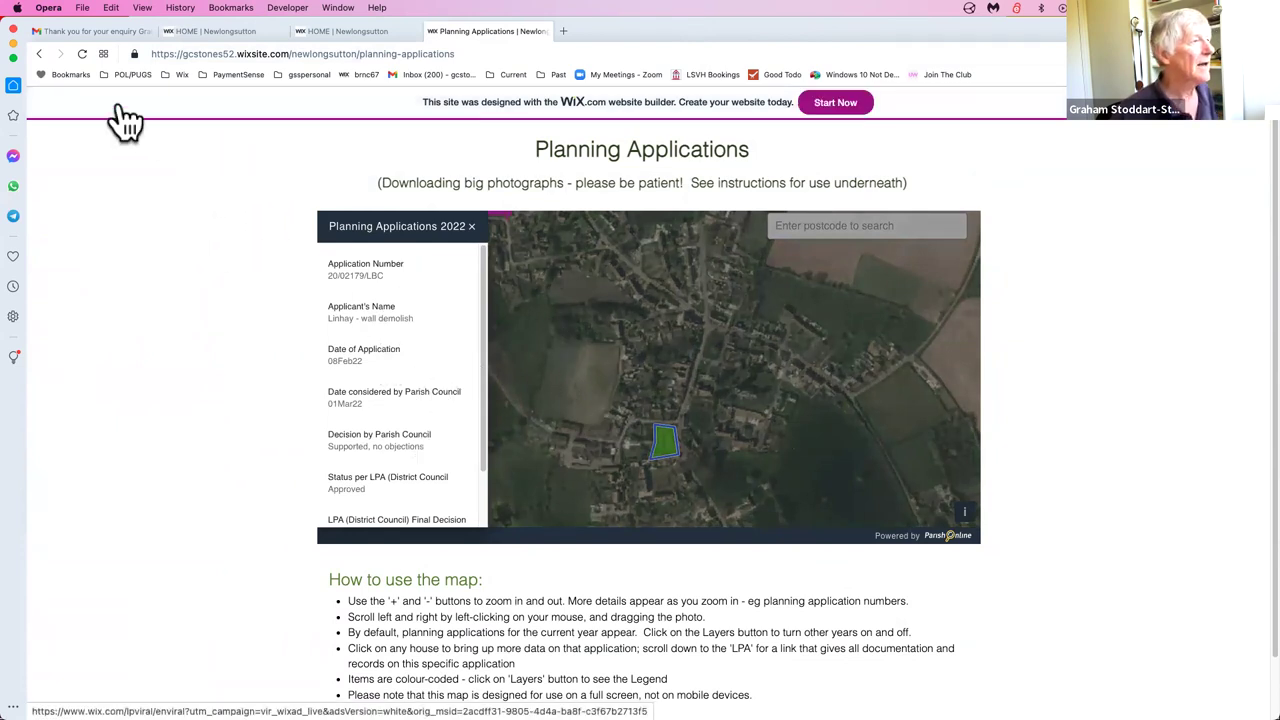
Open the bookmarked Stogursey Planning Apps public map from the POL/PUGS folder in a new browser tab.
left_click(563, 31)
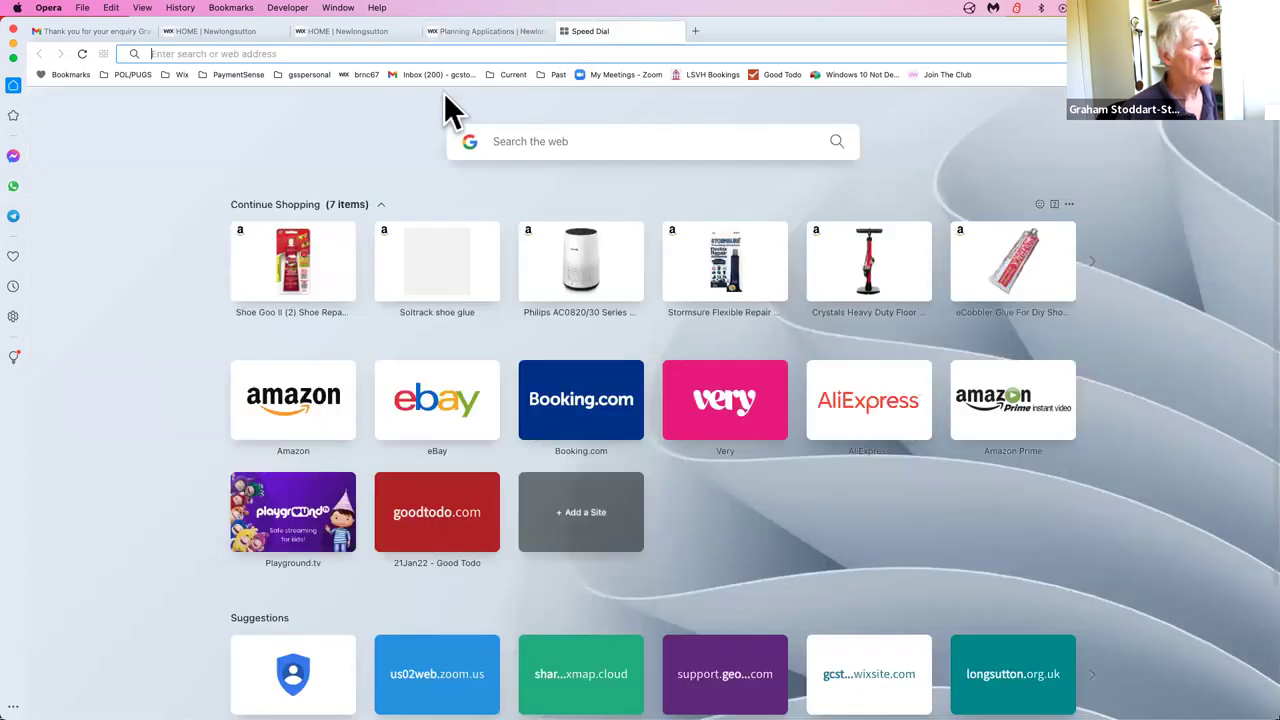
left_click(132, 74)
scroll(149, 356, "down", 10)
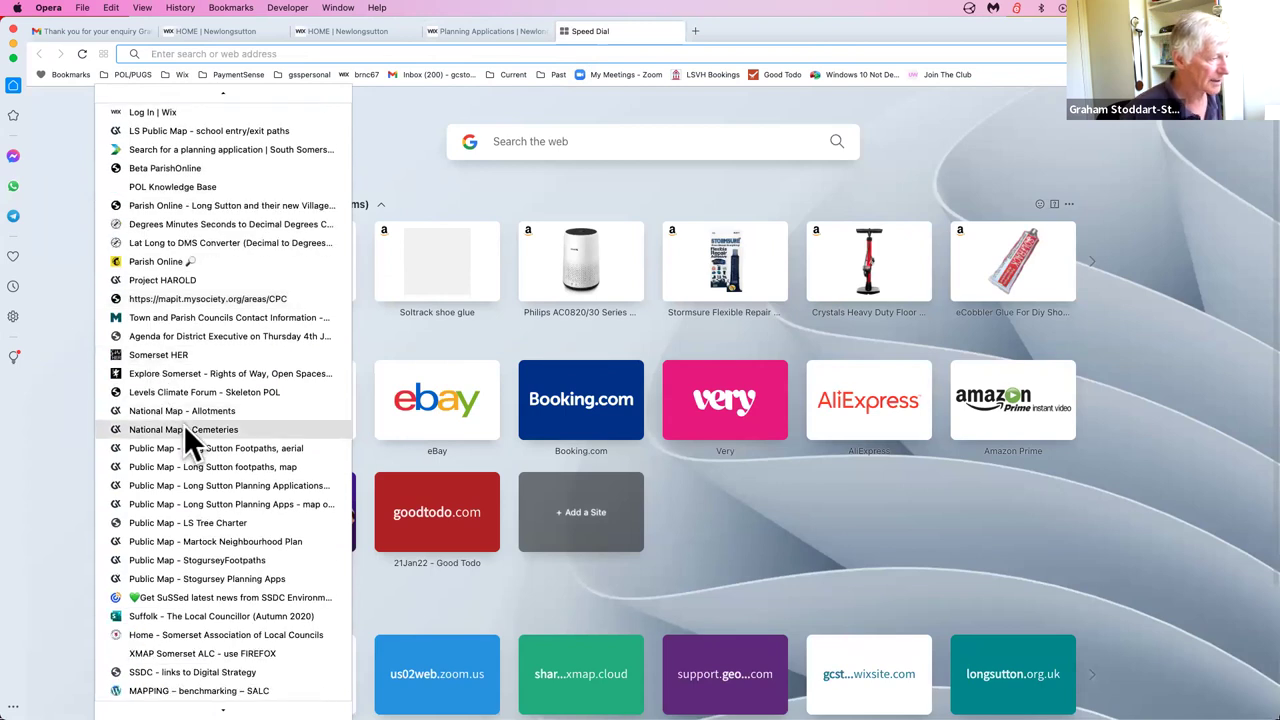
left_click(252, 580)
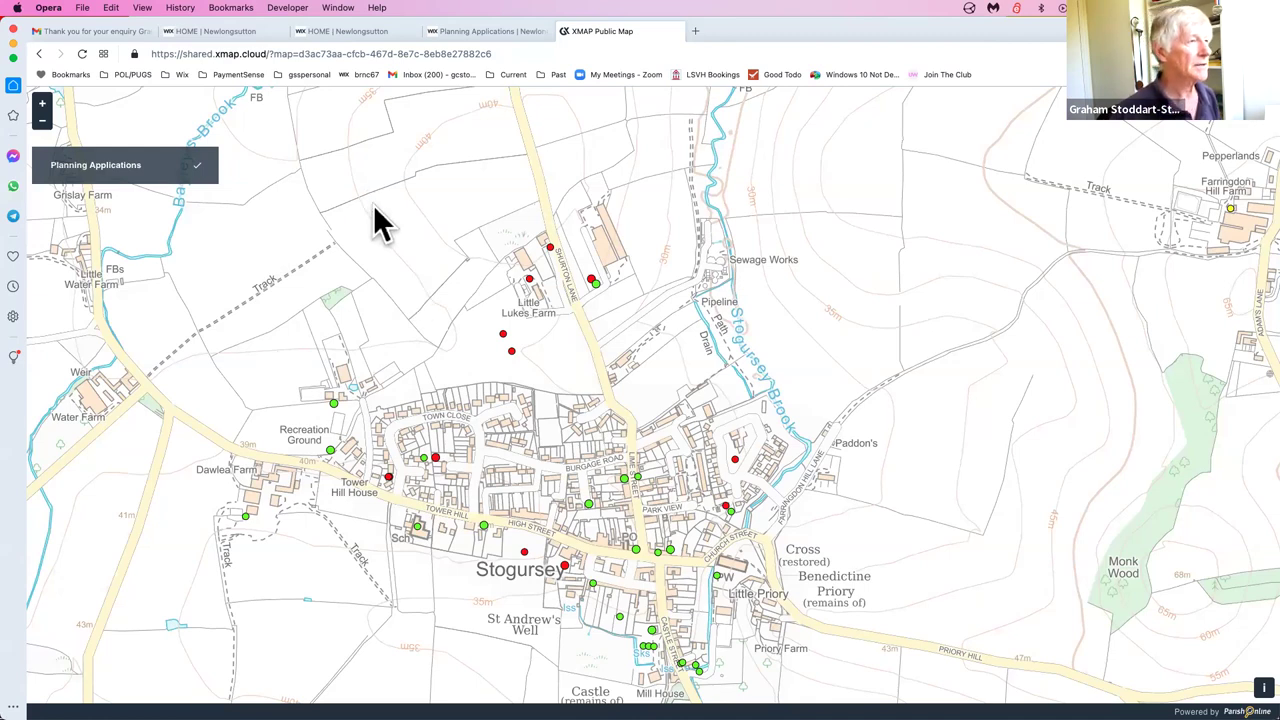
key("super+Tab")
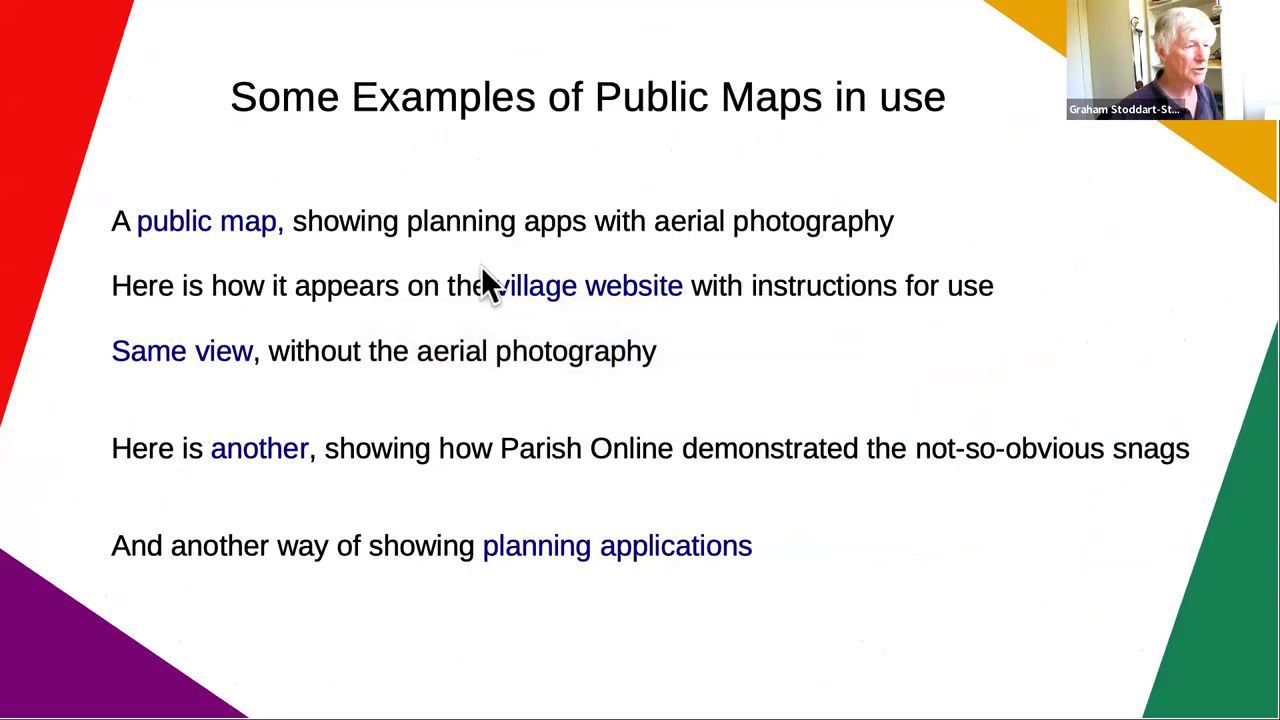
left_click(693, 375)
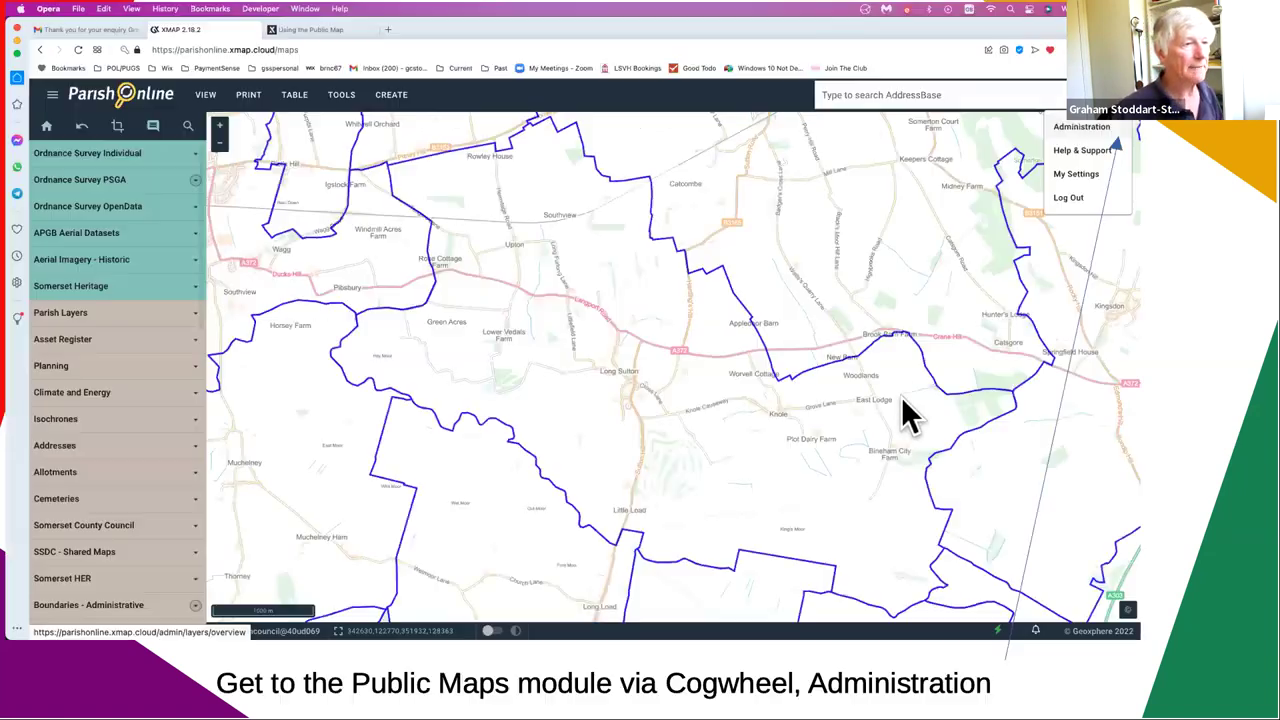
left_click(902, 400)
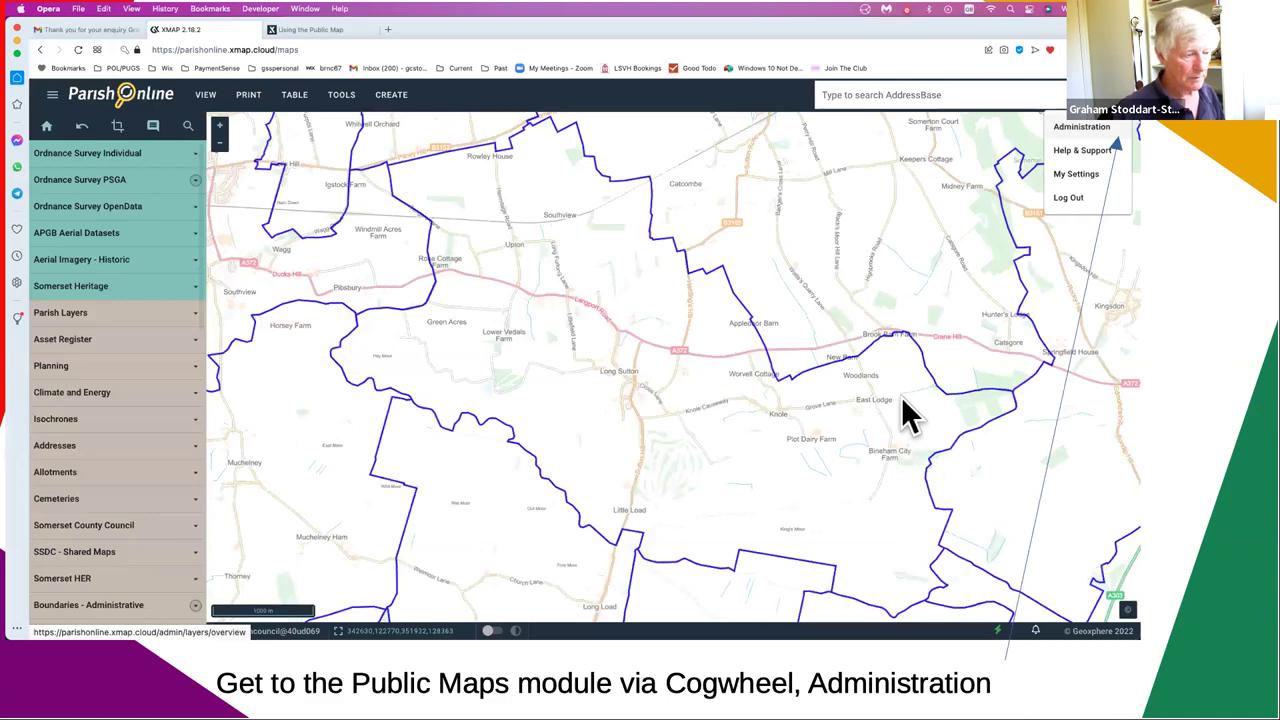
key("Left")
key("Right")
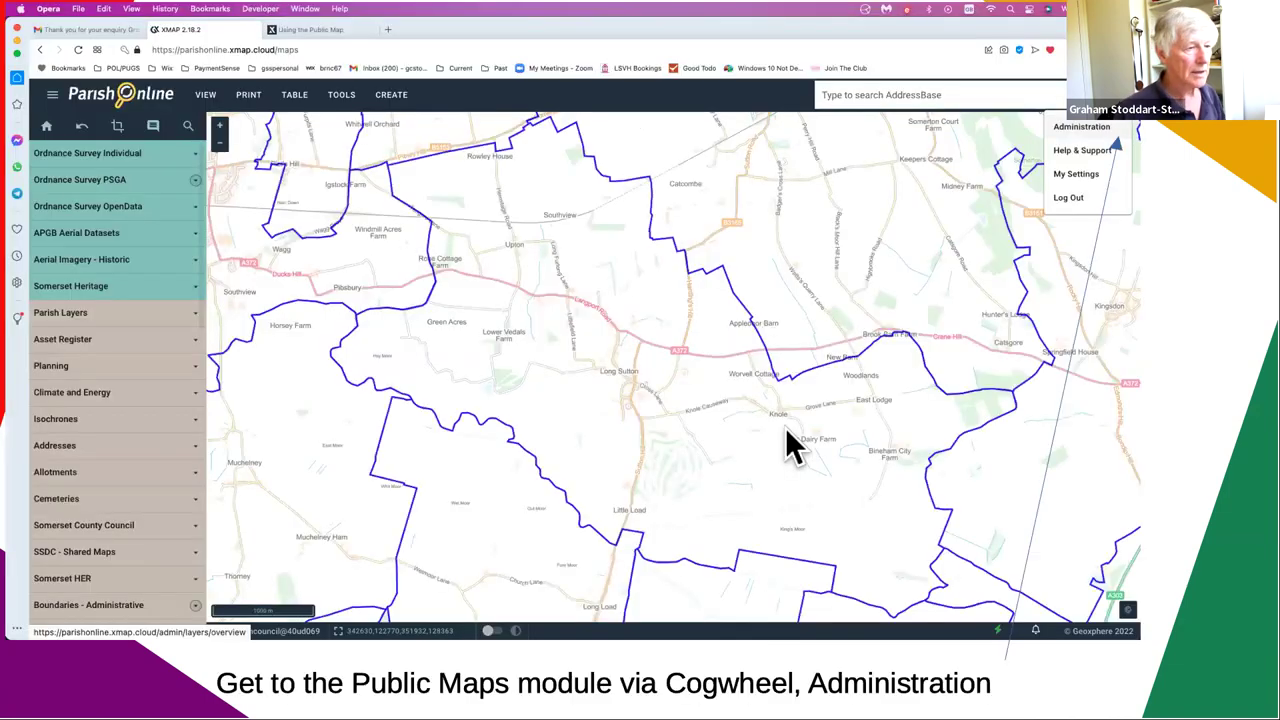
key("Right")
key("Left")
key("Left")
key("Right")
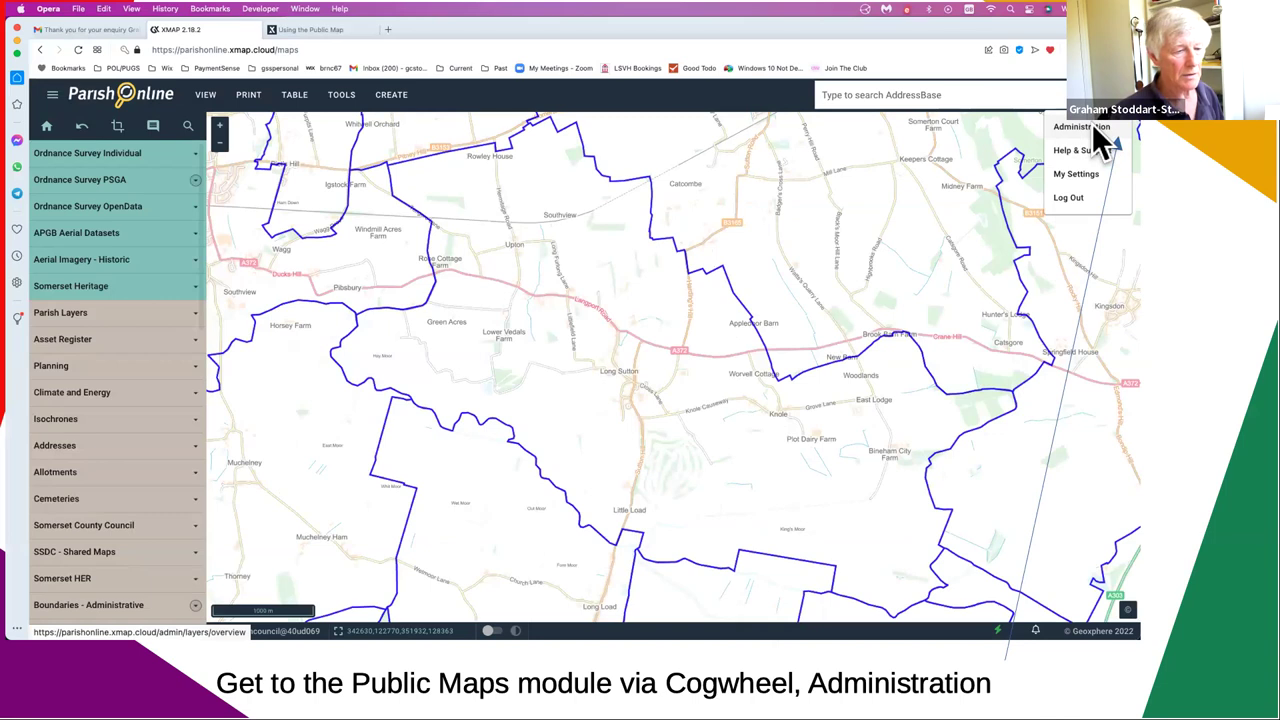
key("Right")
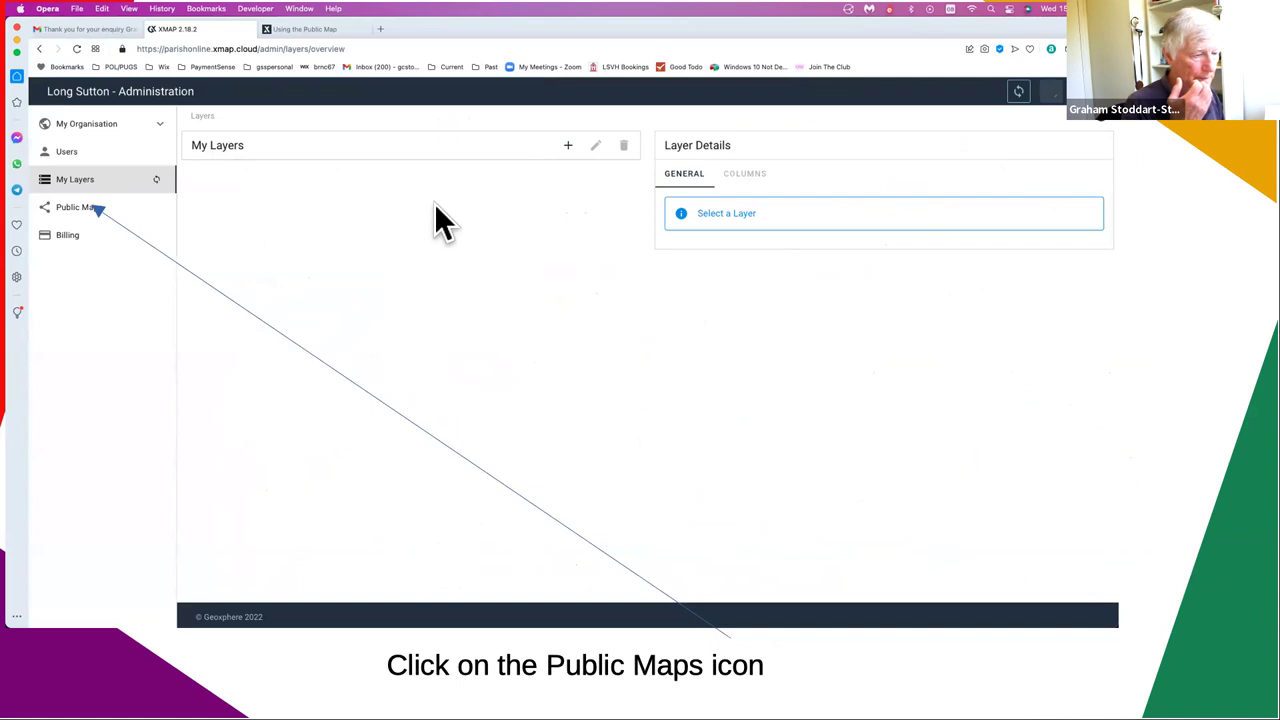
left_click(66, 207)
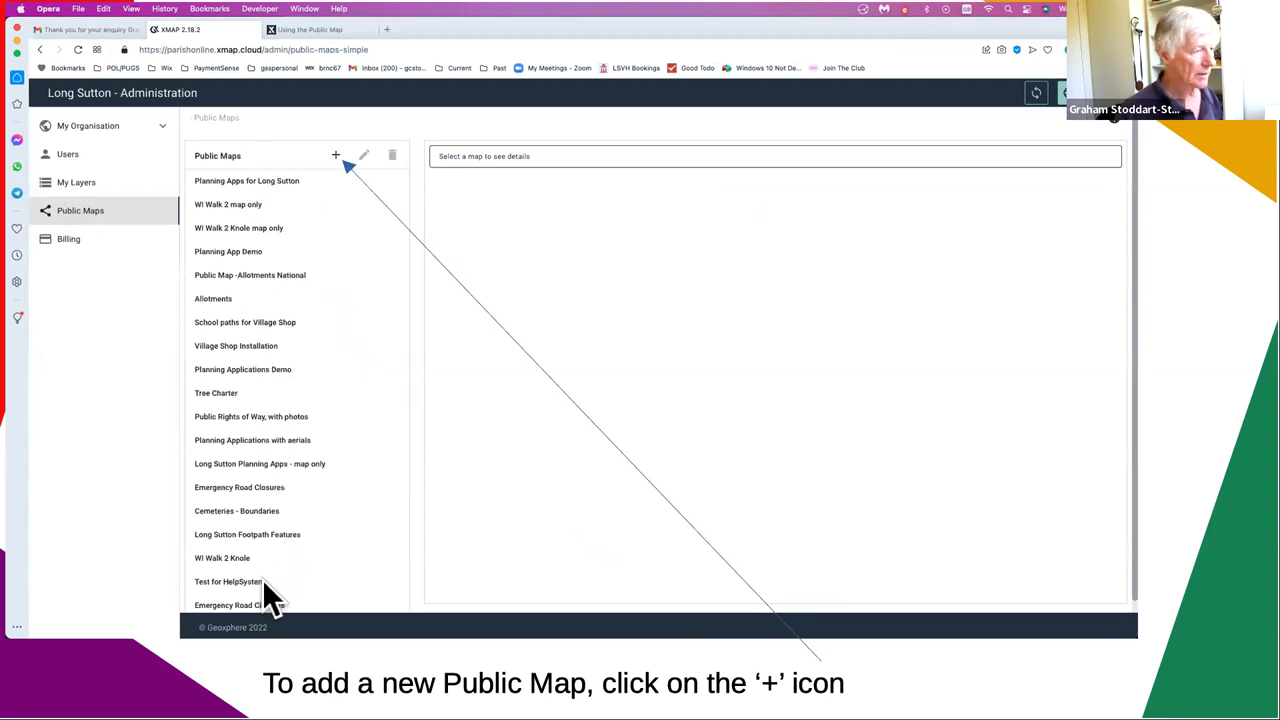
left_click(334, 155)
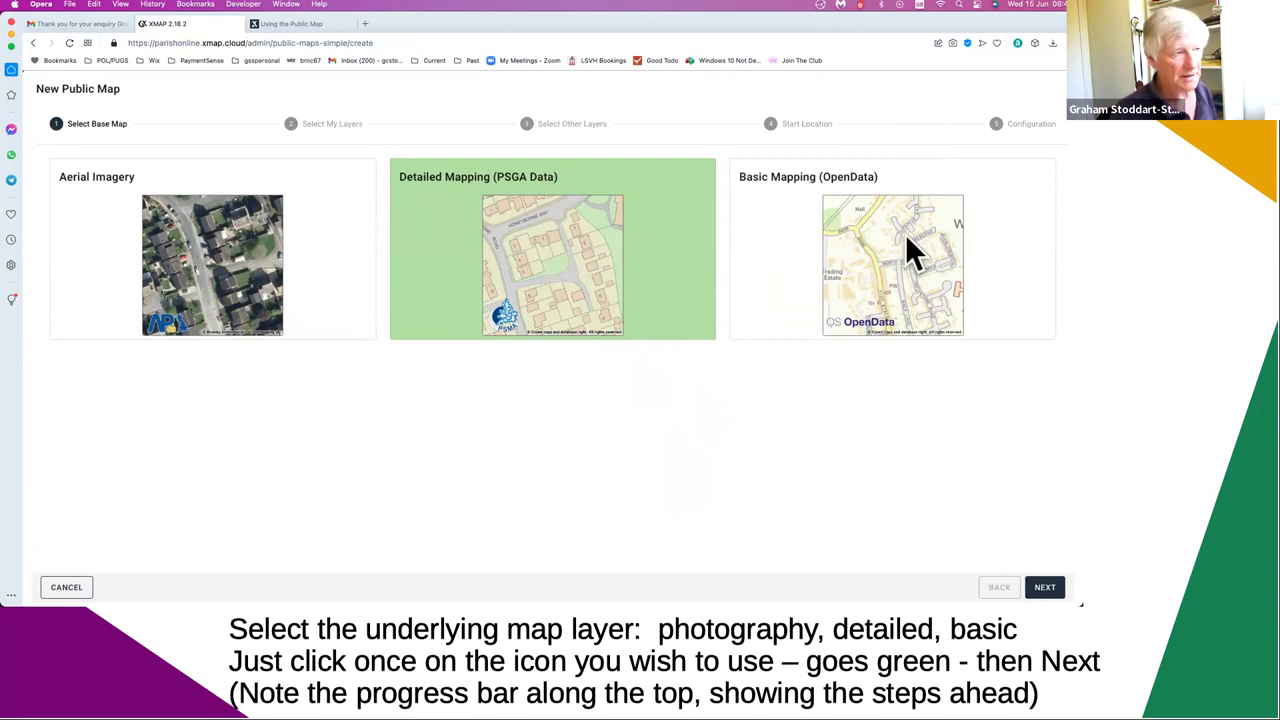
left_click(1044, 587)
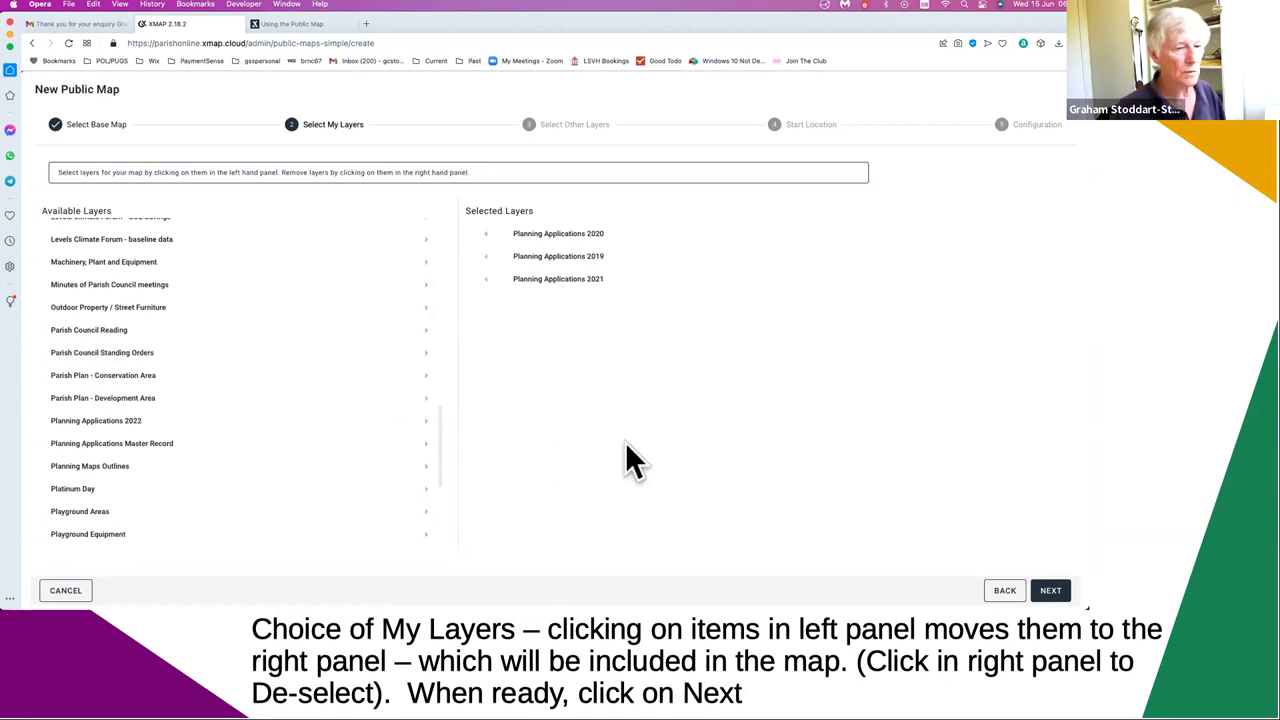
left_click(1052, 590)
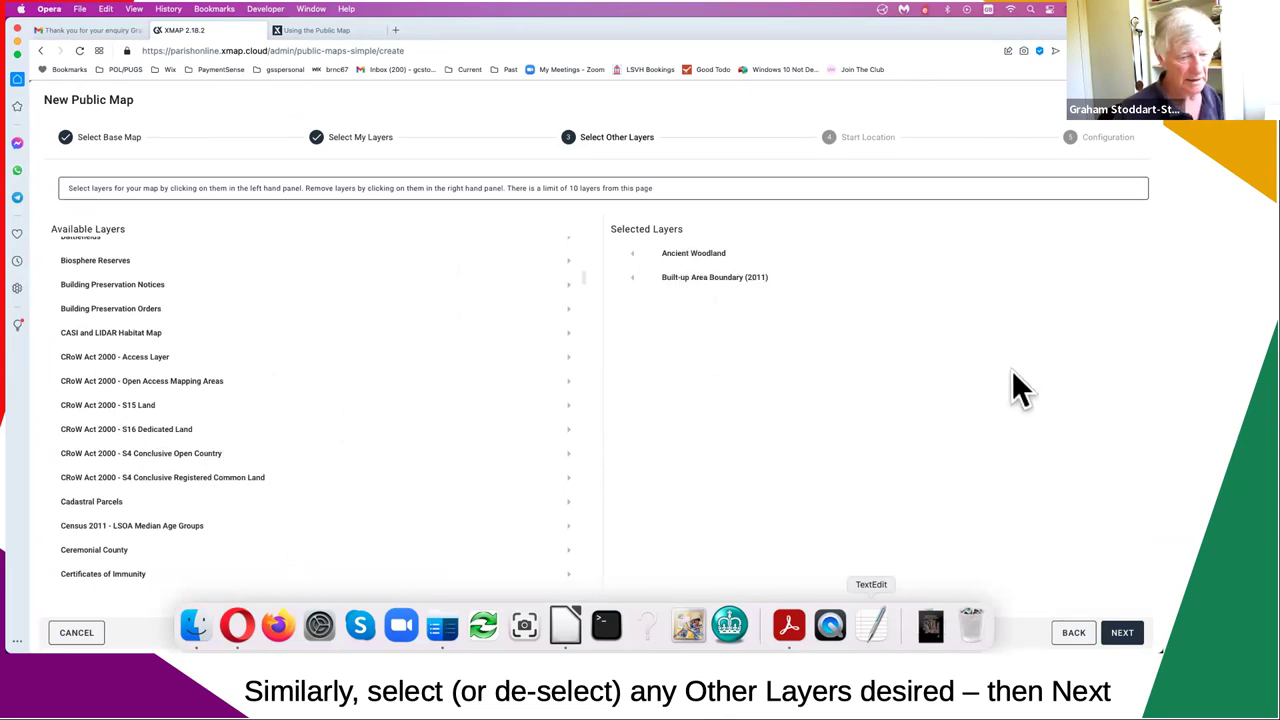
left_click(1120, 632)
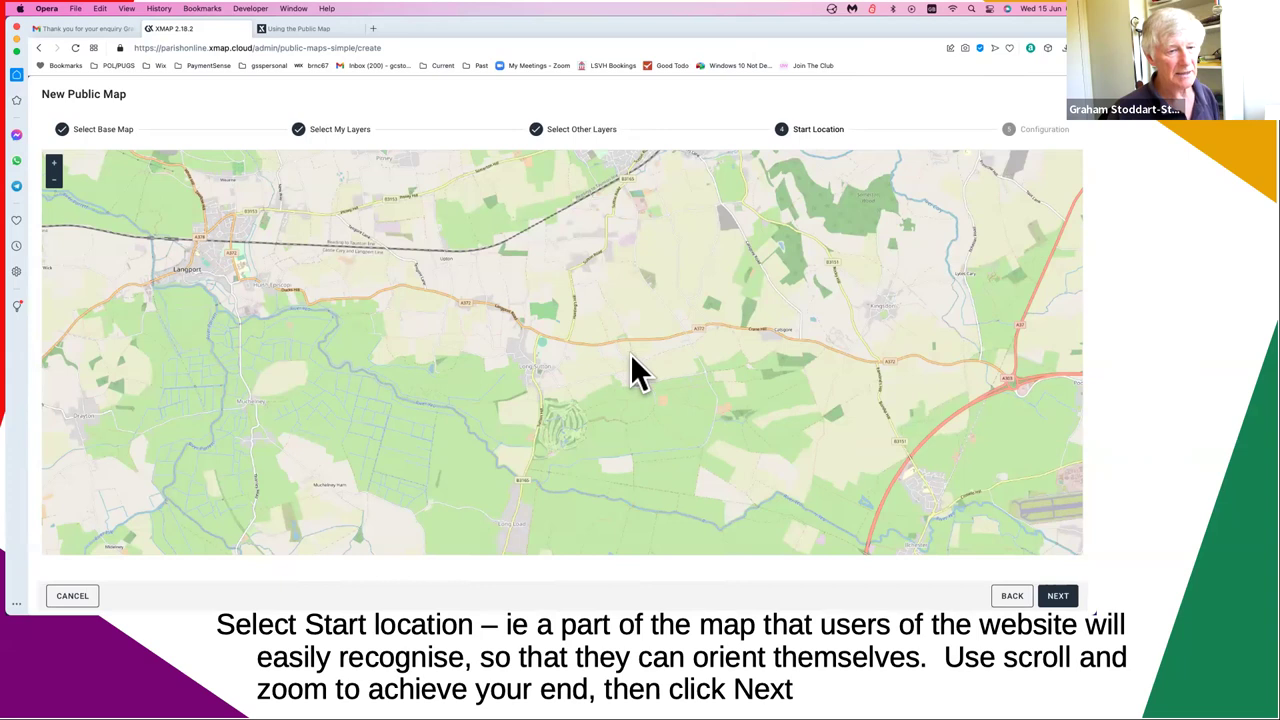
left_click(1064, 598)
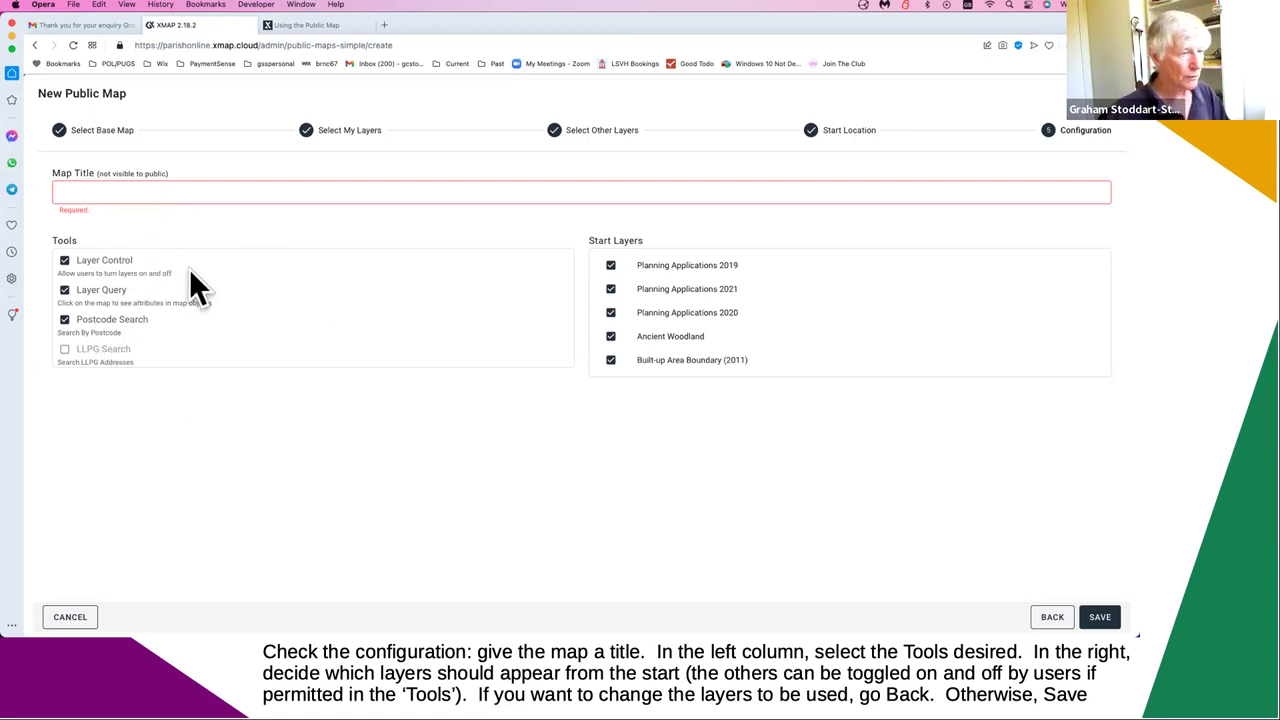
left_click(68, 319)
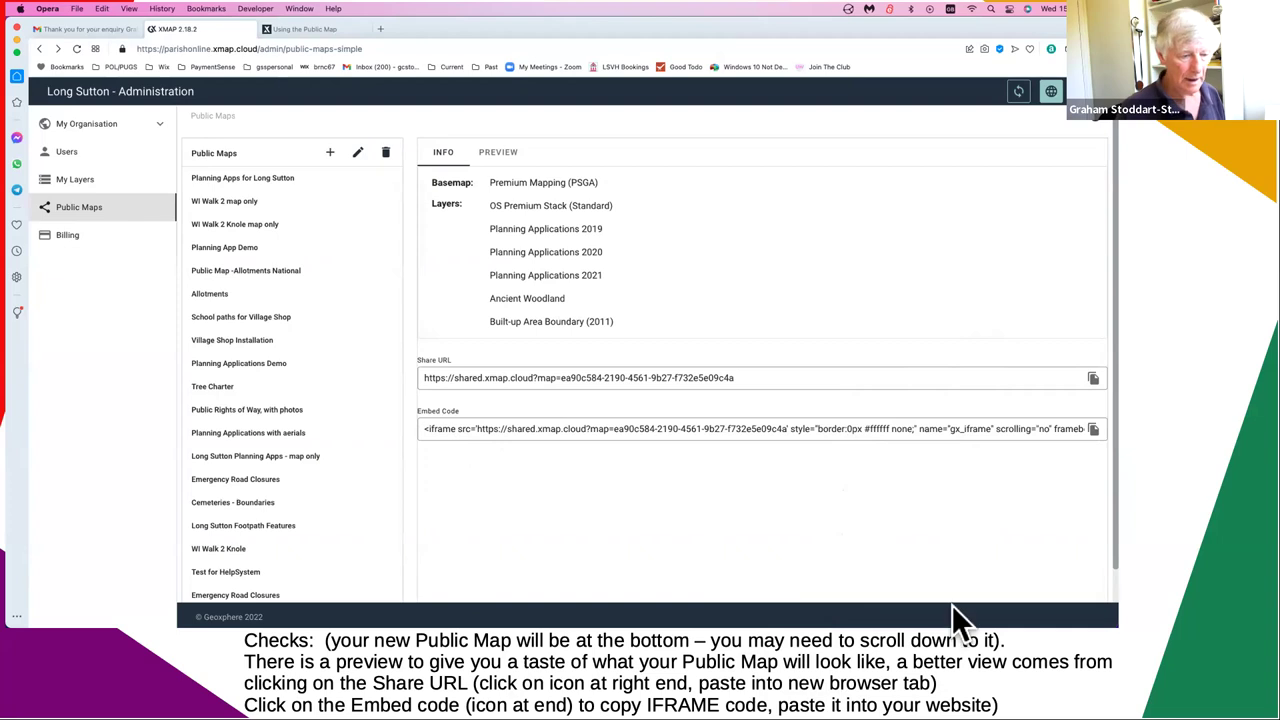
left_click(930, 558)
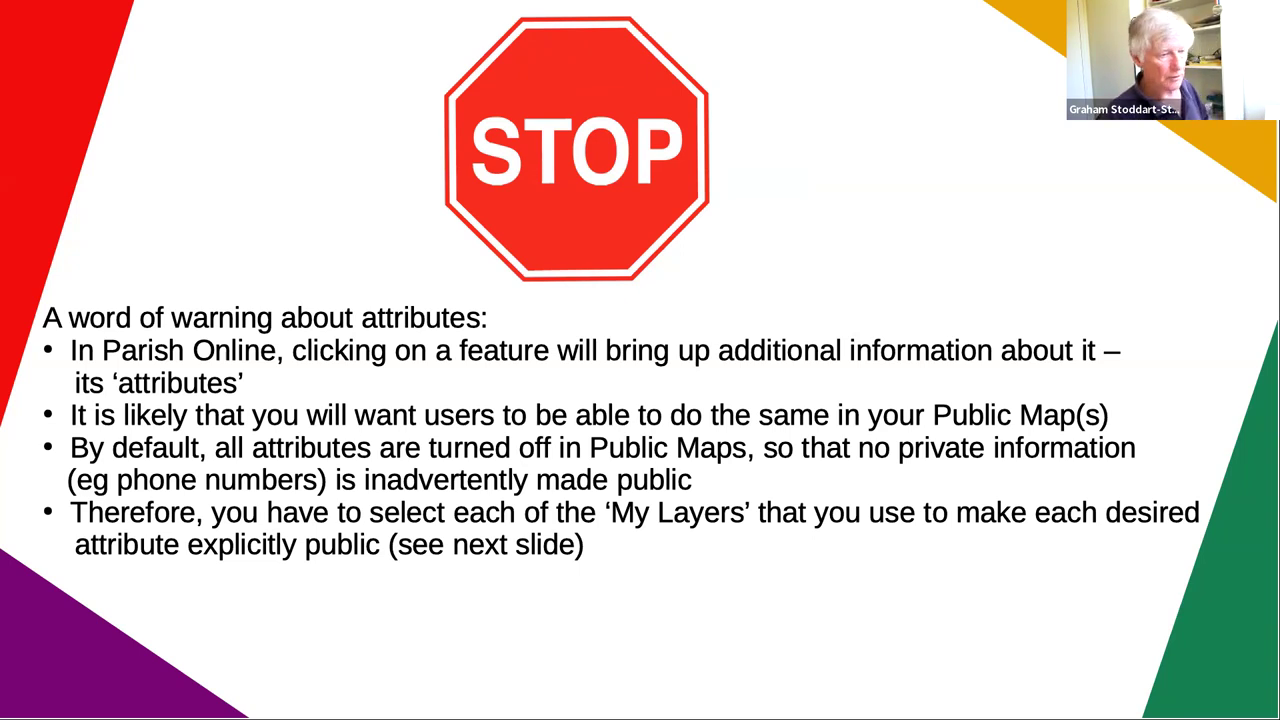
left_click(706, 546)
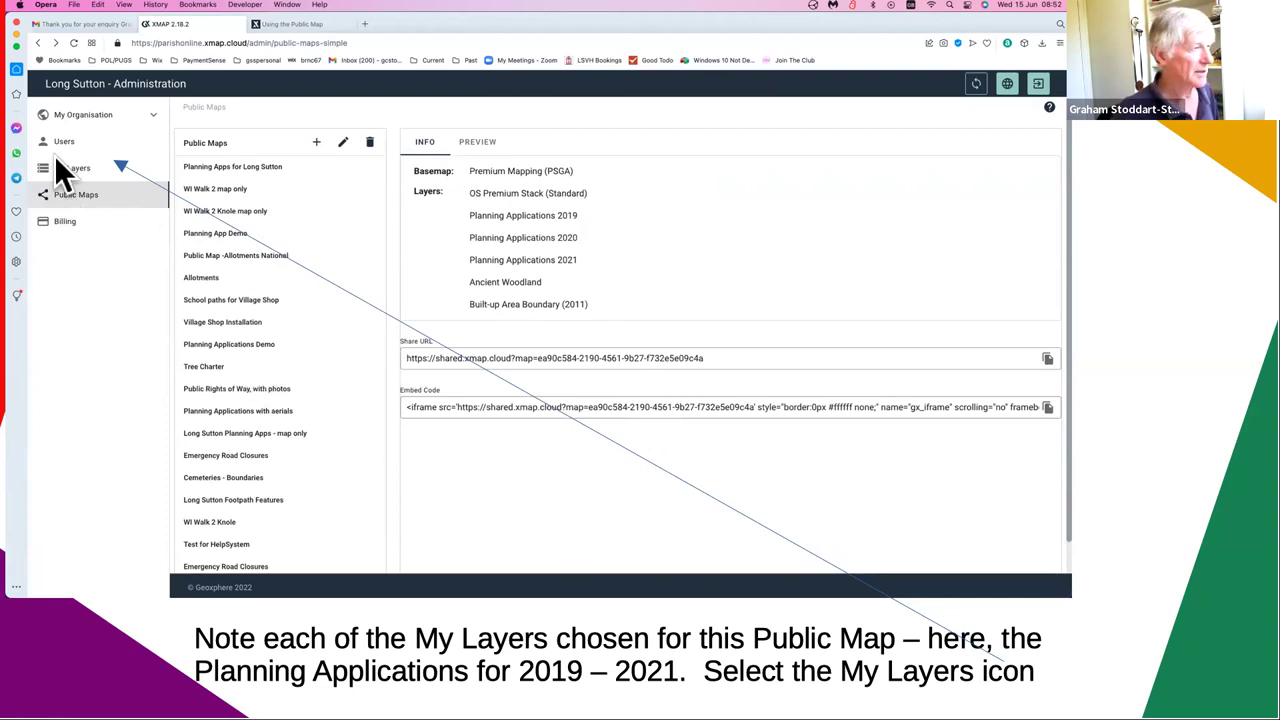
left_click(630, 611)
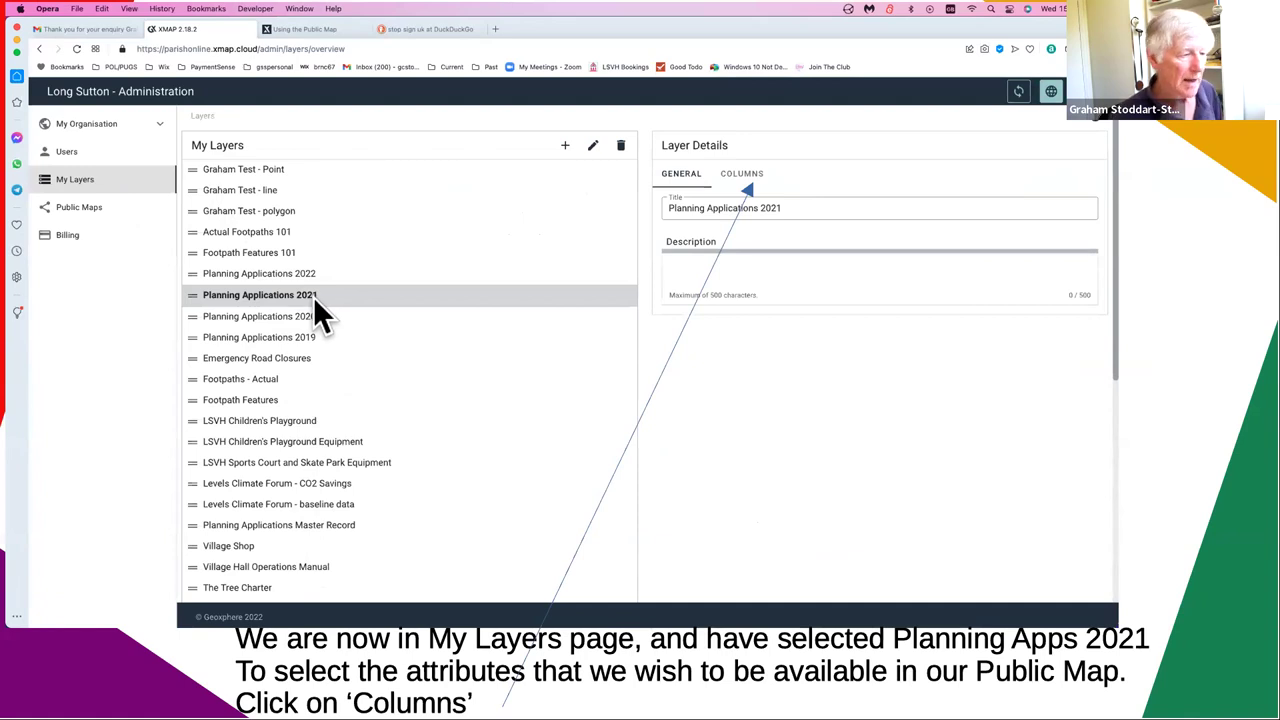
left_click(752, 178)
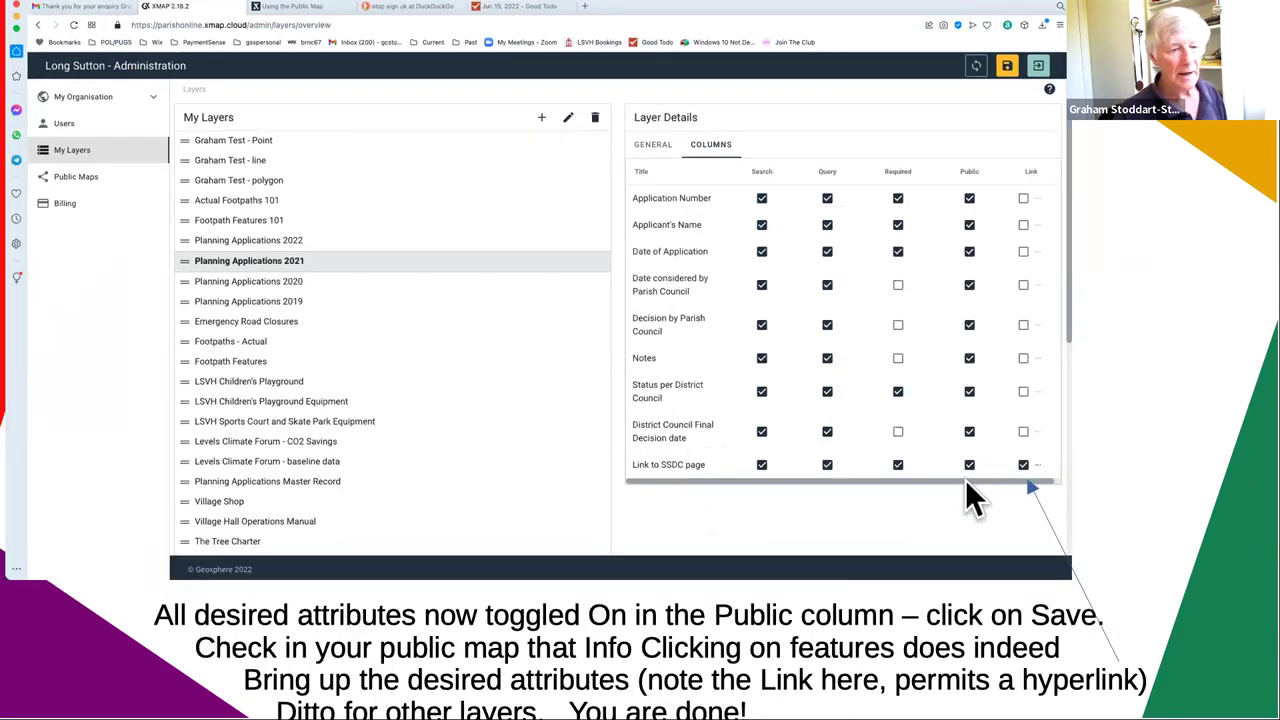
left_click(1007, 66)
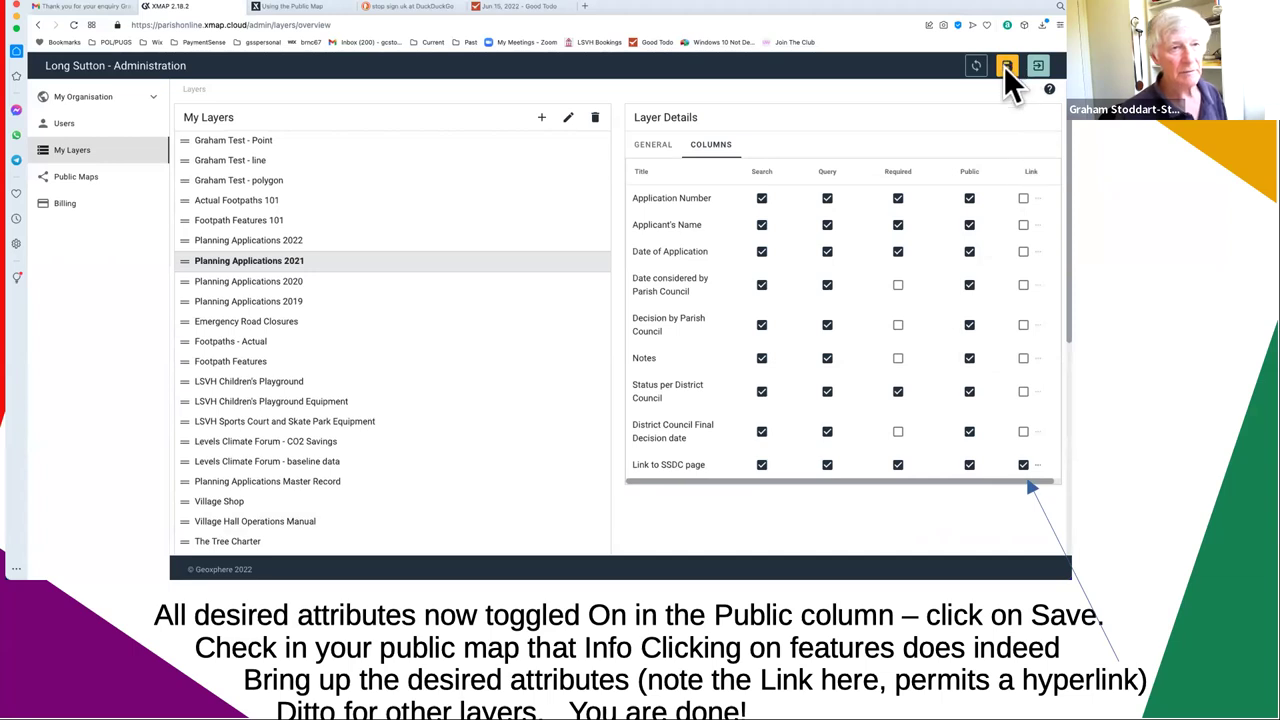
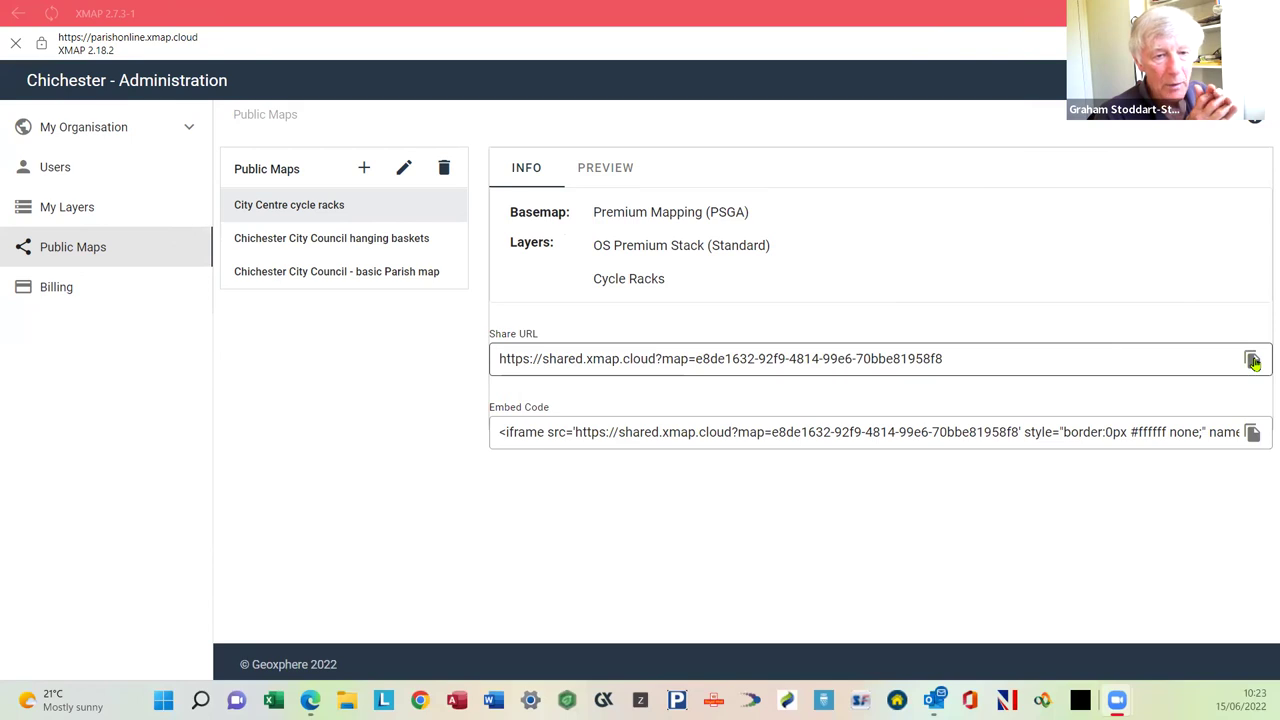
Copy the share URL of the City Centre cycle racks public map and preview the map close up on central Chichester.
left_click(1253, 361)
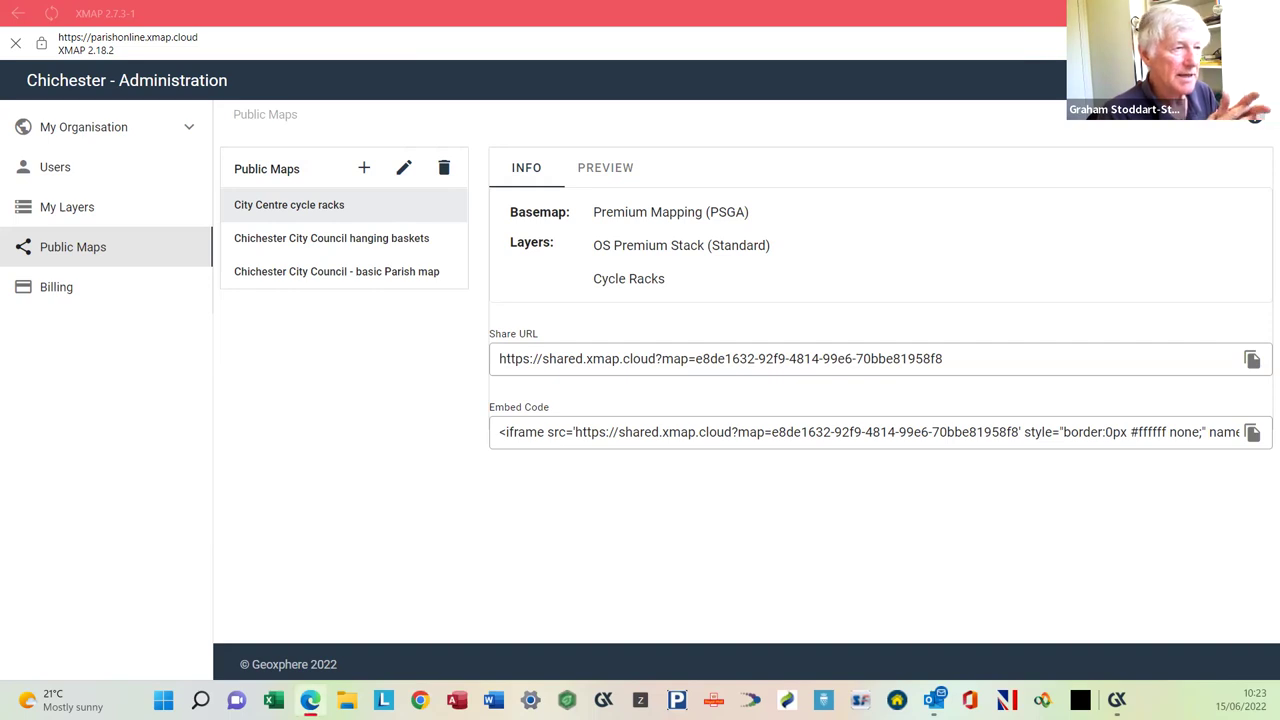
left_click(622, 170)
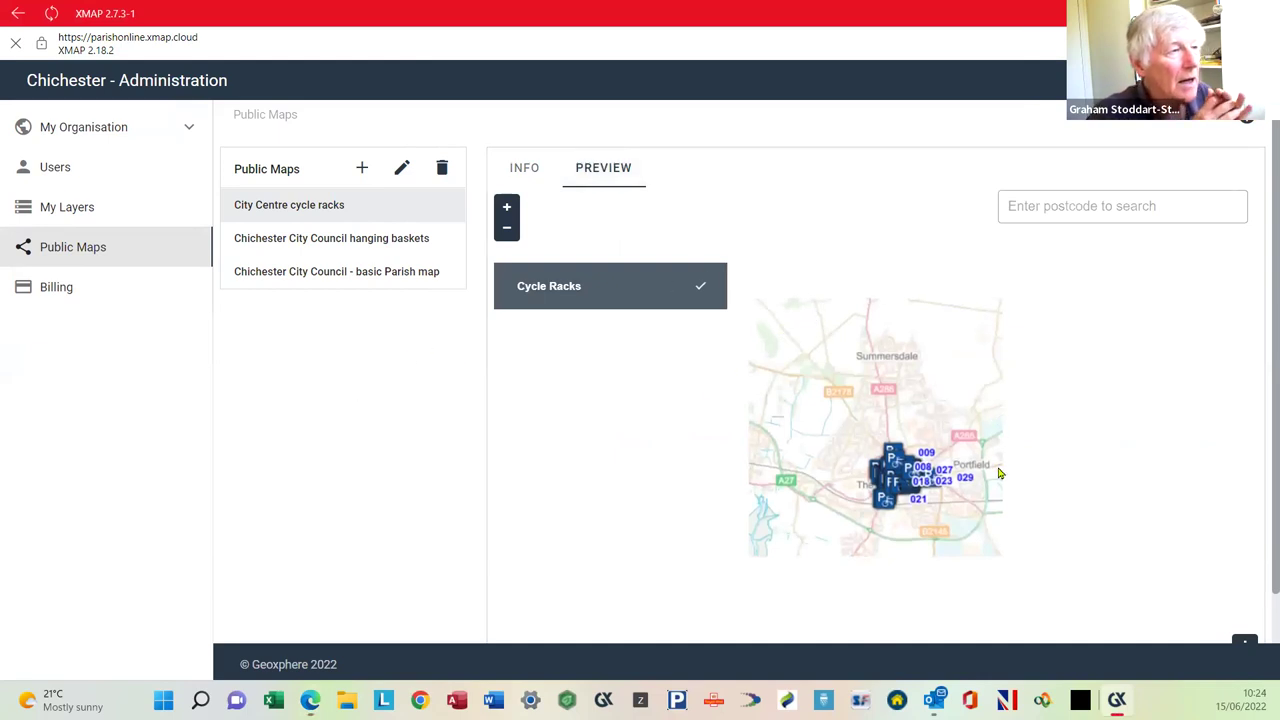
scroll(1004, 469, "up", 1)
scroll(1004, 469, "up", 1)
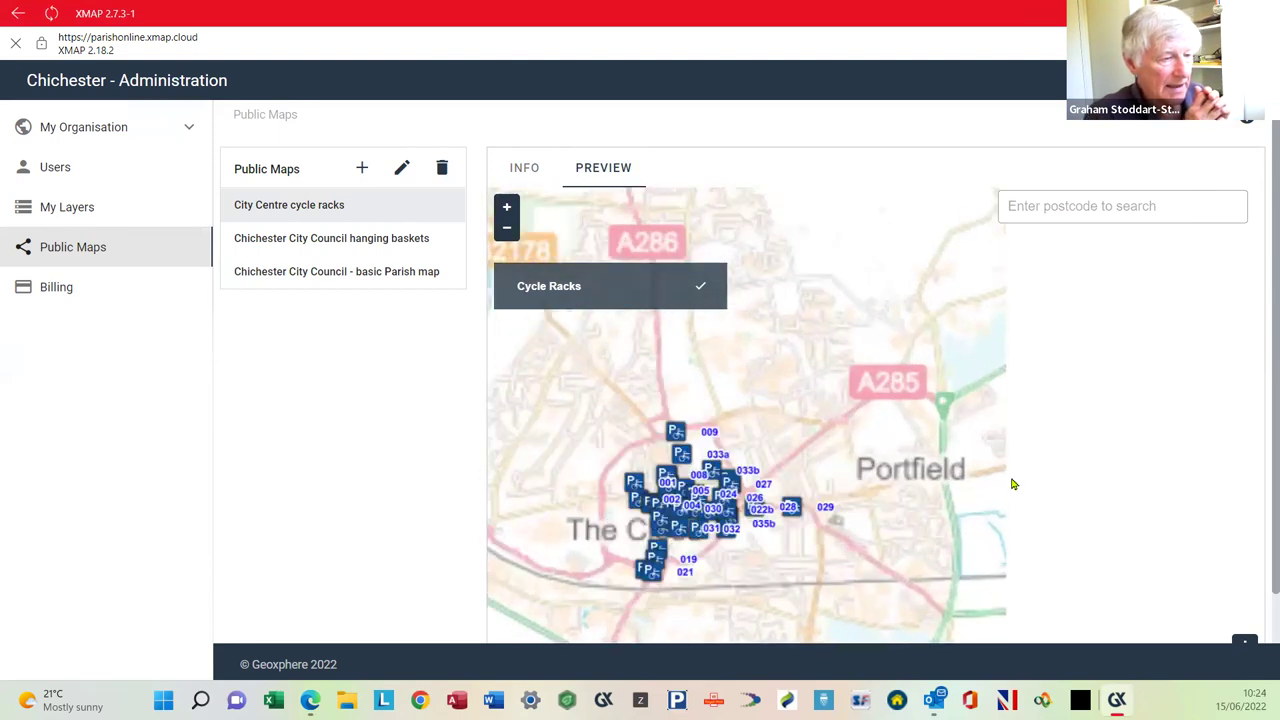
scroll(1051, 394, "down", 1)
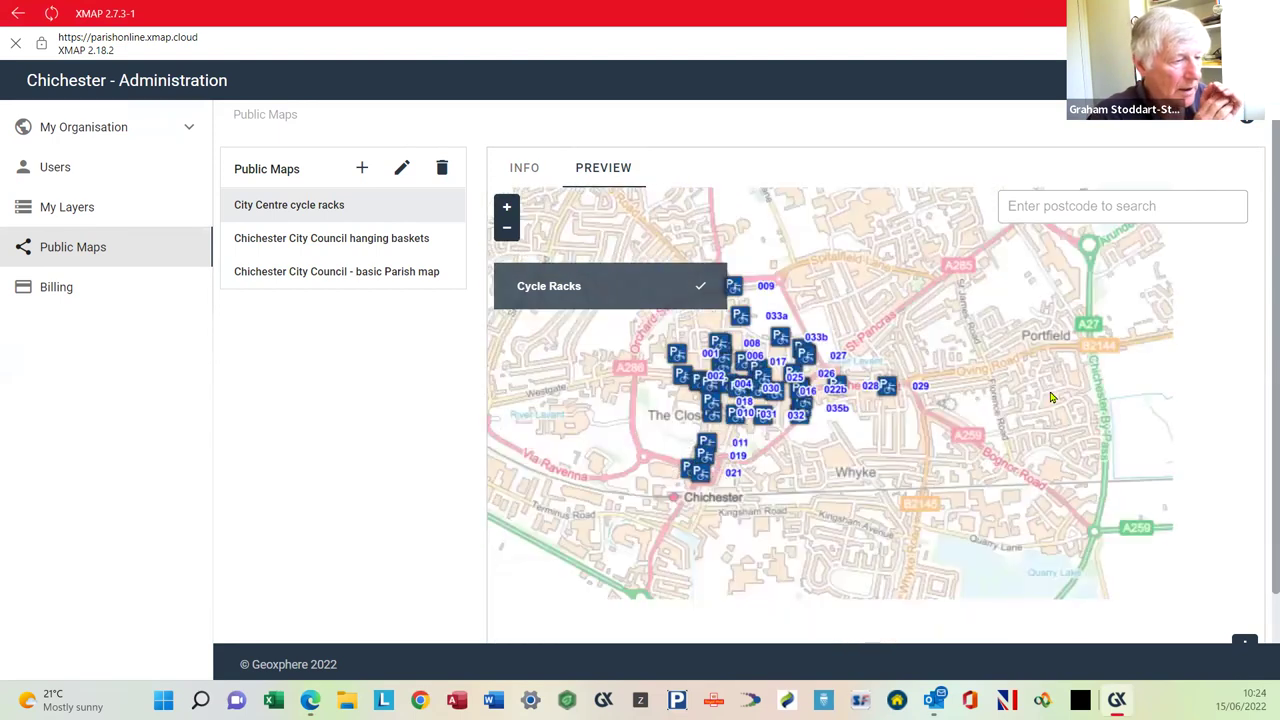
scroll(1051, 394, "up", 2)
scroll(1105, 399, "down", 1)
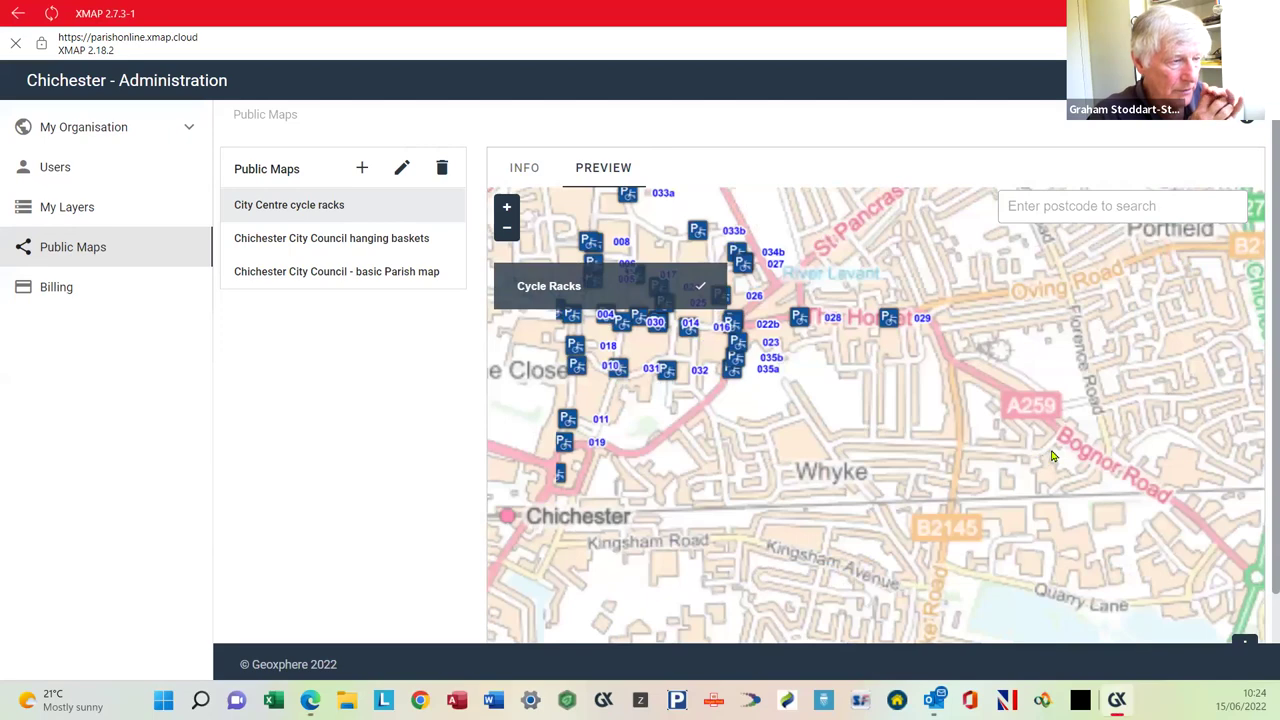
scroll(1051, 456, "up", 1)
scroll(1051, 456, "up", 1)
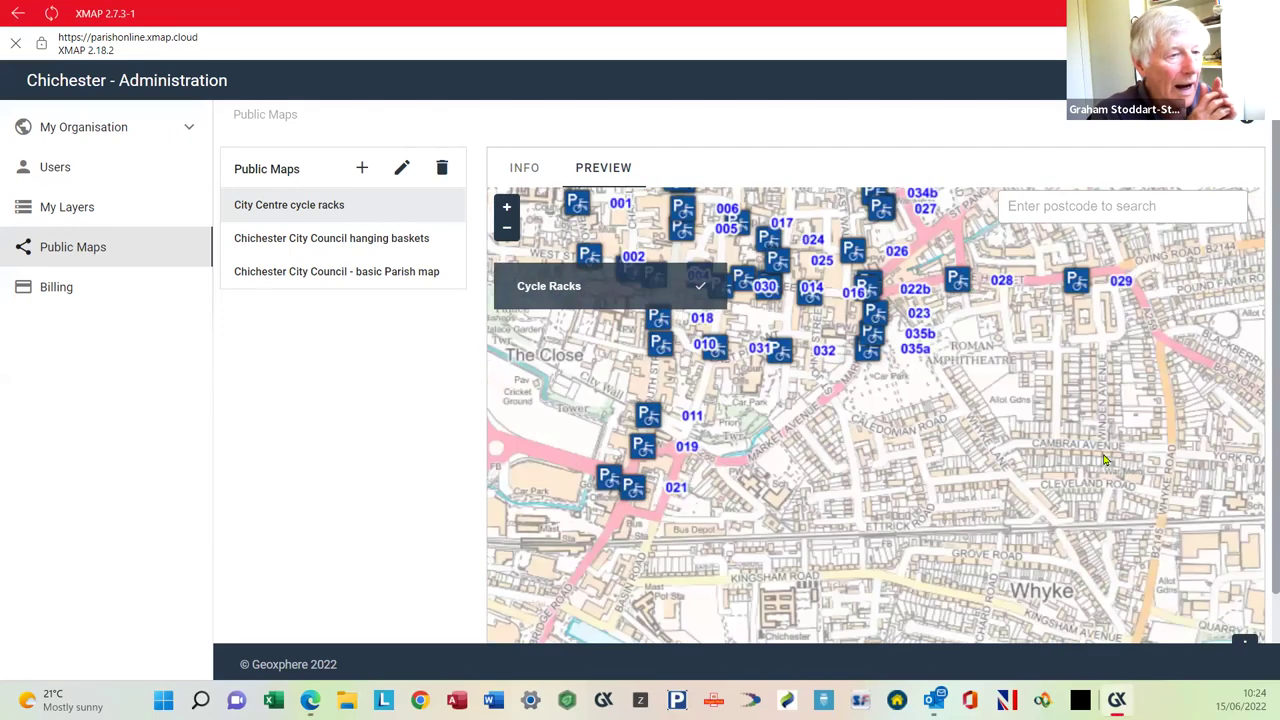
View the details of cycle racks 011 and 019 on the preview map, closing each one's information again.
left_click(745, 455)
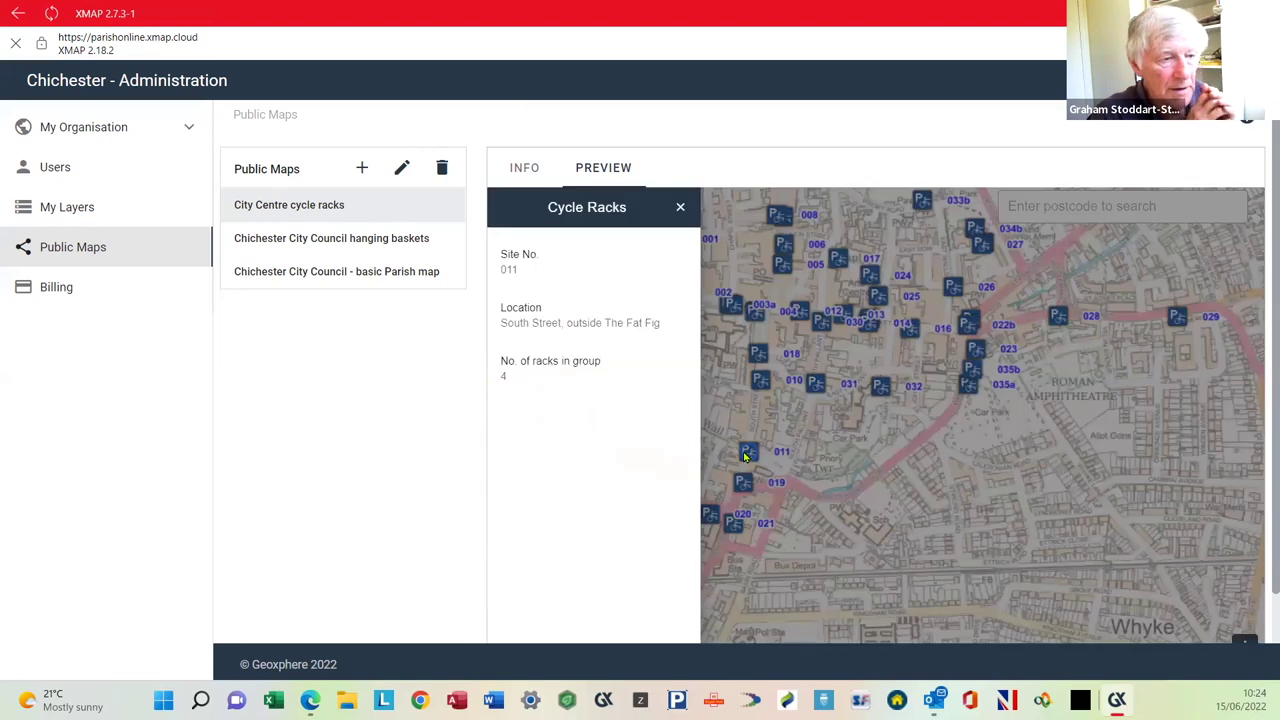
left_click(680, 209)
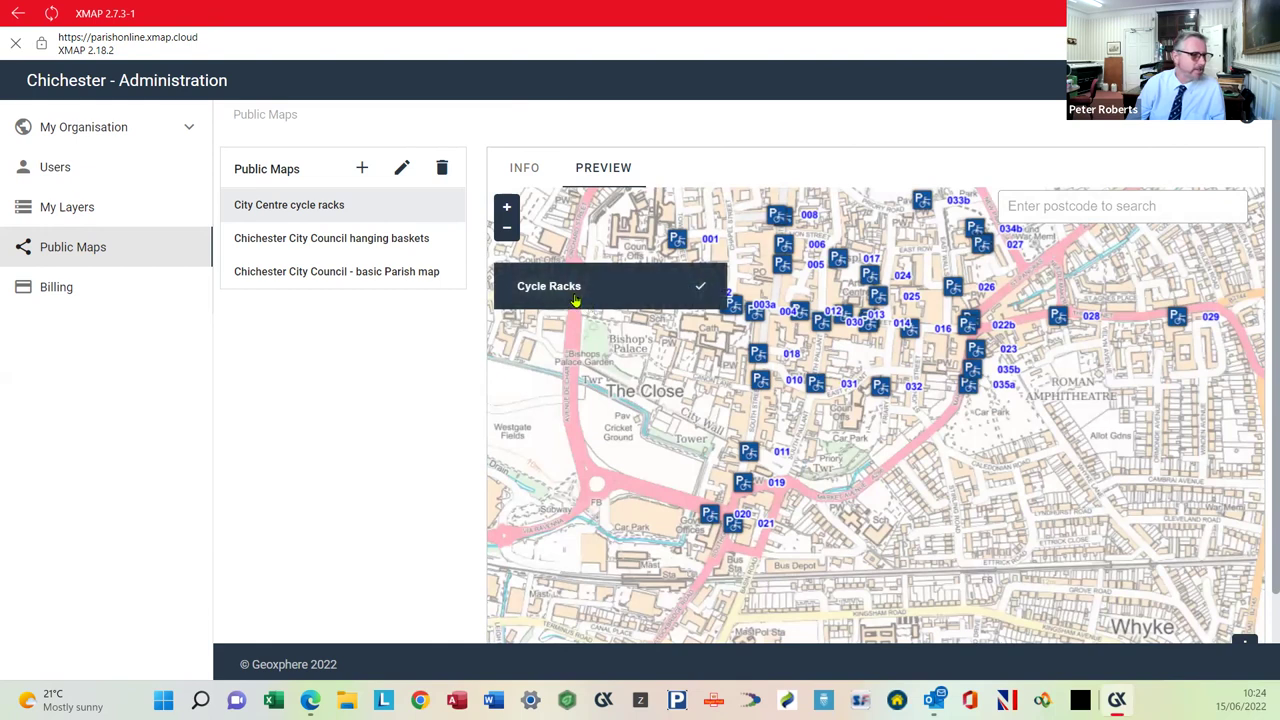
left_click(741, 487)
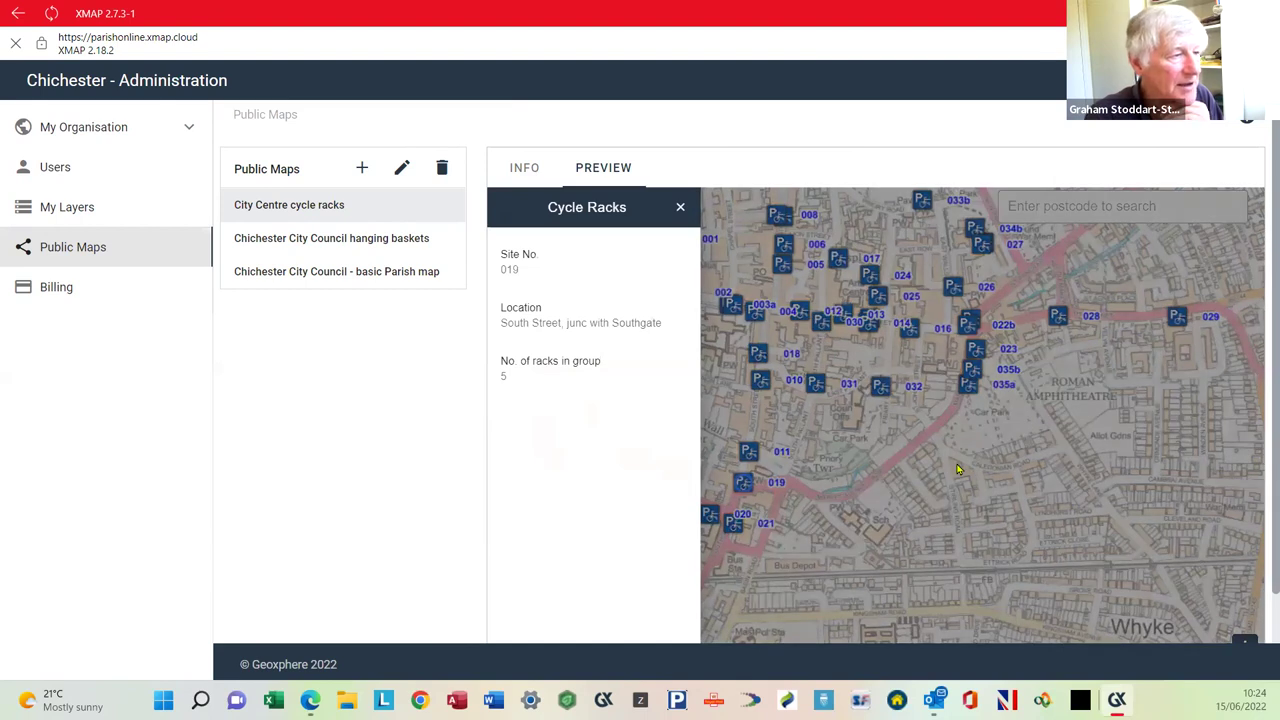
left_click(681, 212)
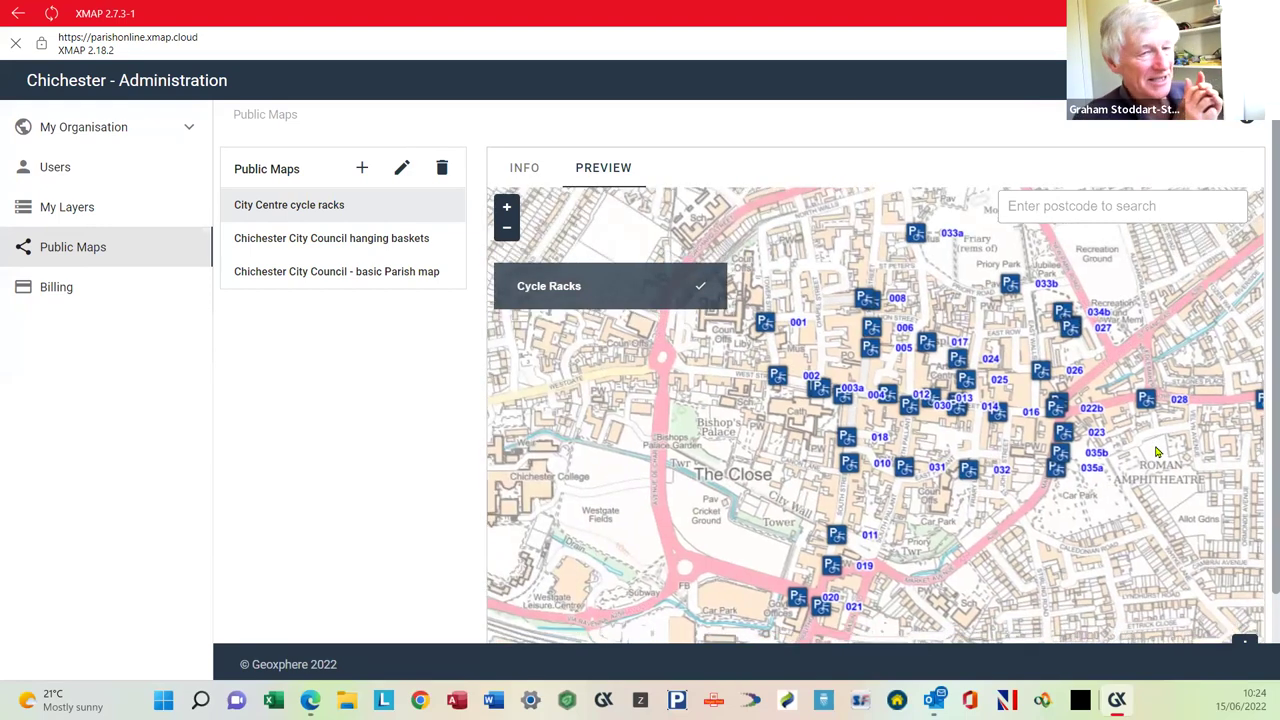
left_click_drag(1155, 450, 1100, 462)
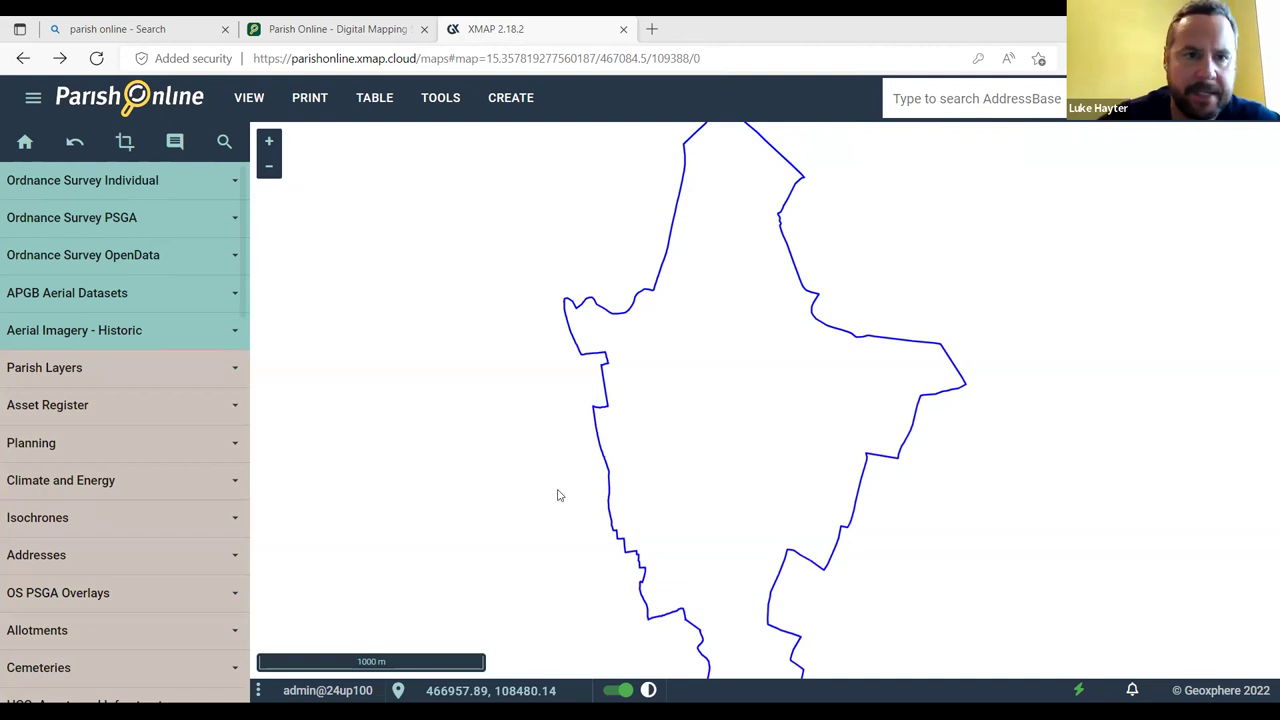
left_click(275, 165)
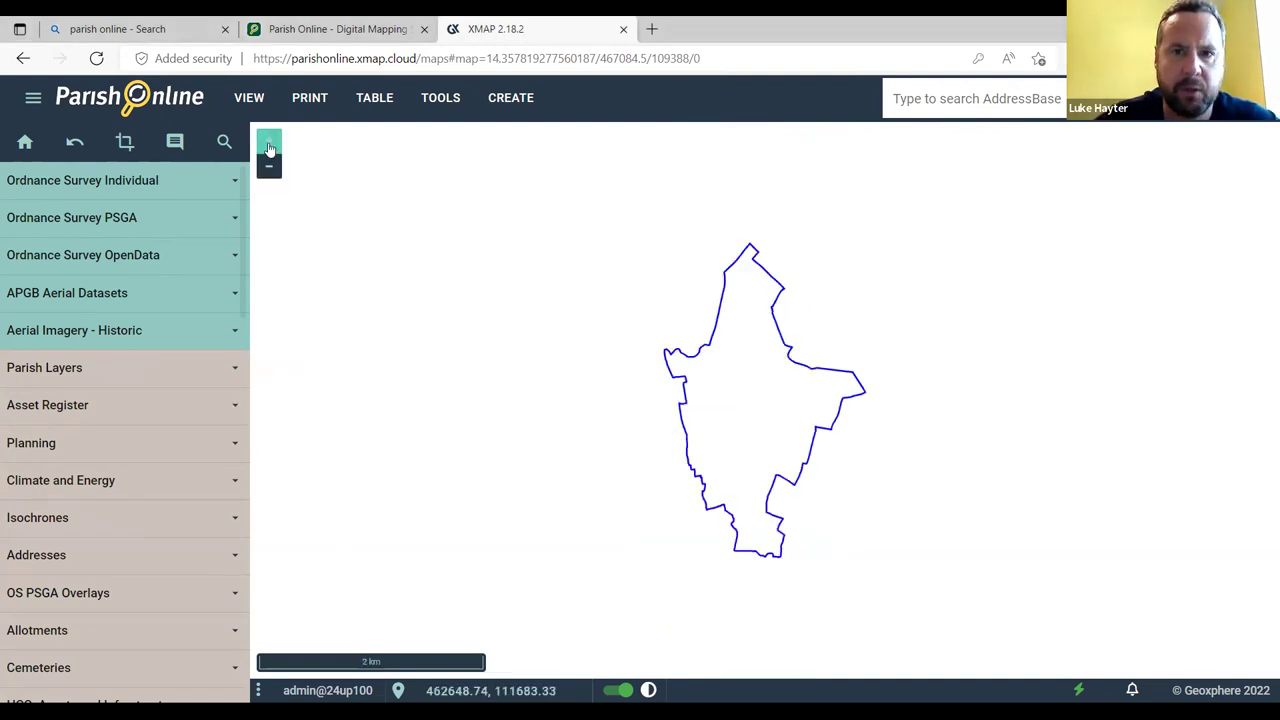
left_click(267, 144)
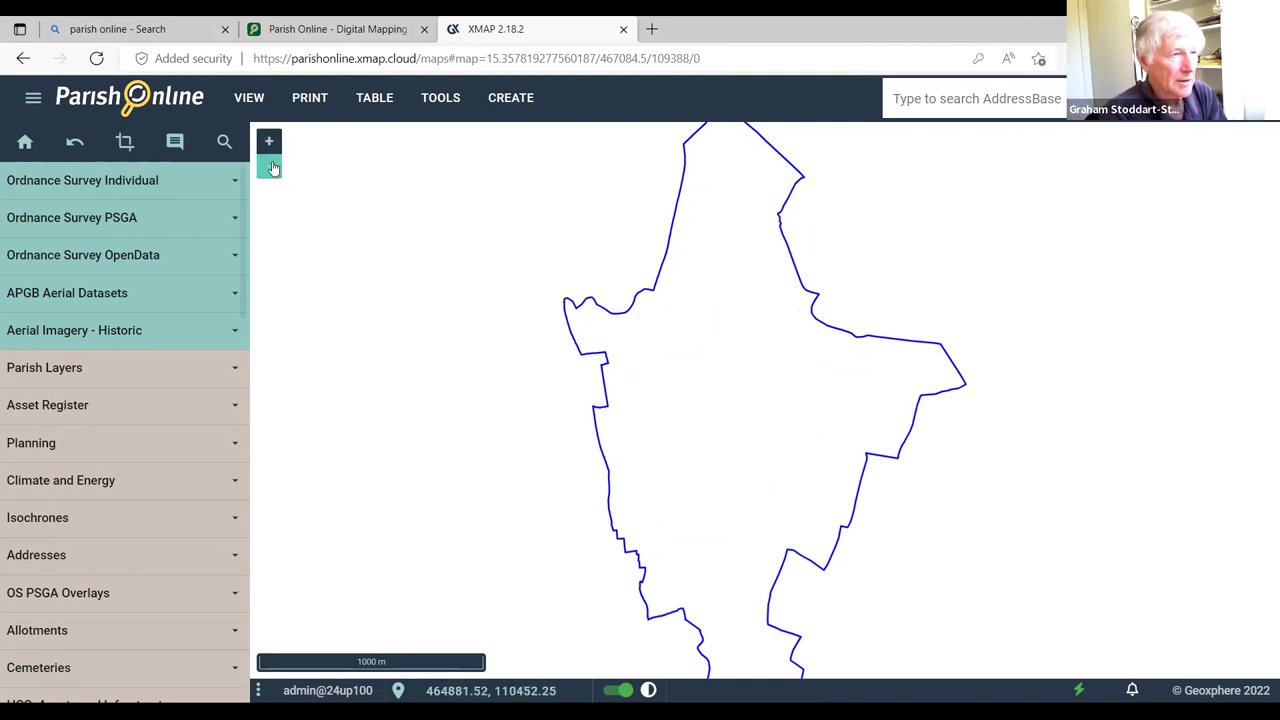
Switch off the parish boundary mask, reload the map and bring the Waterlooville and Purbrook area into view.
left_click(272, 168)
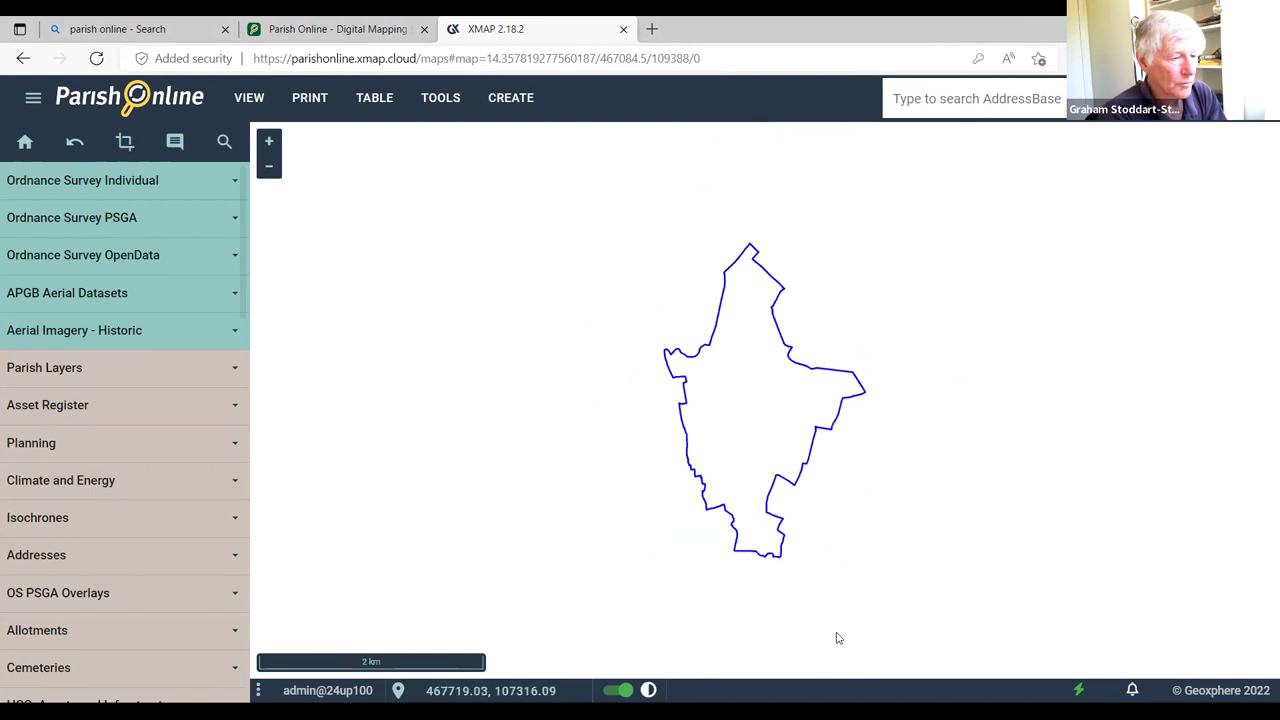
left_click(622, 690)
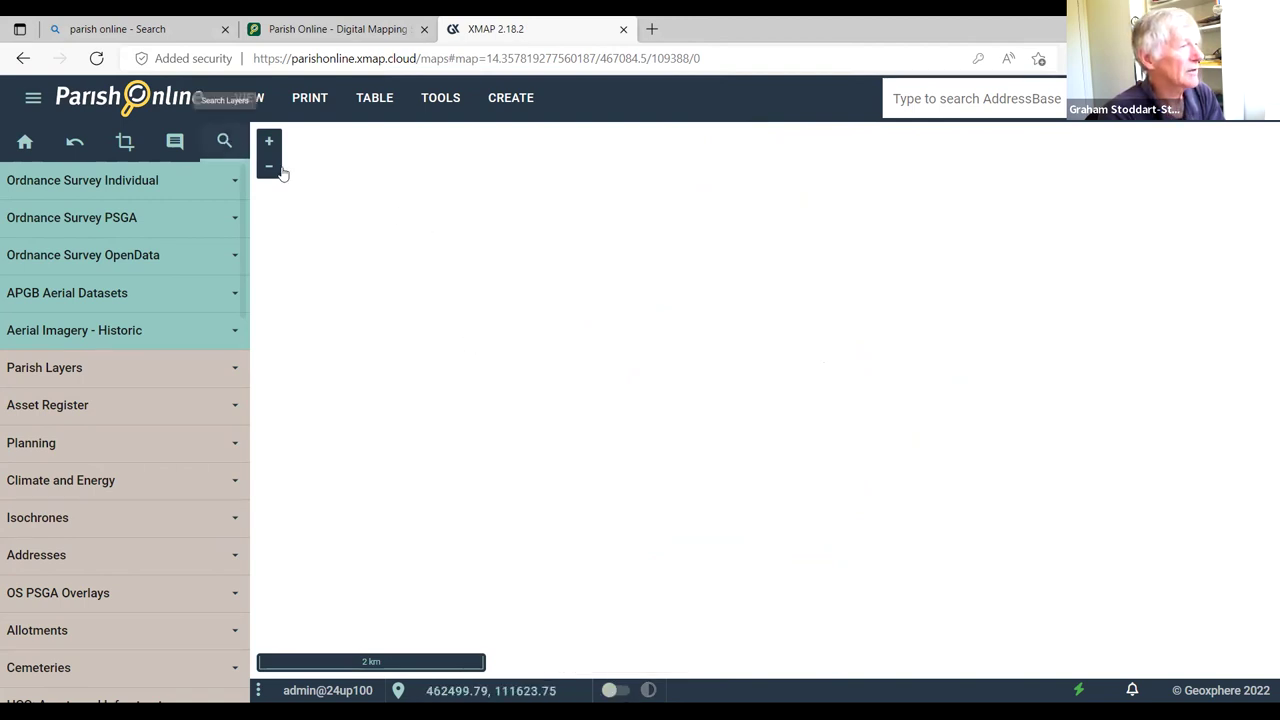
left_click(96, 59)
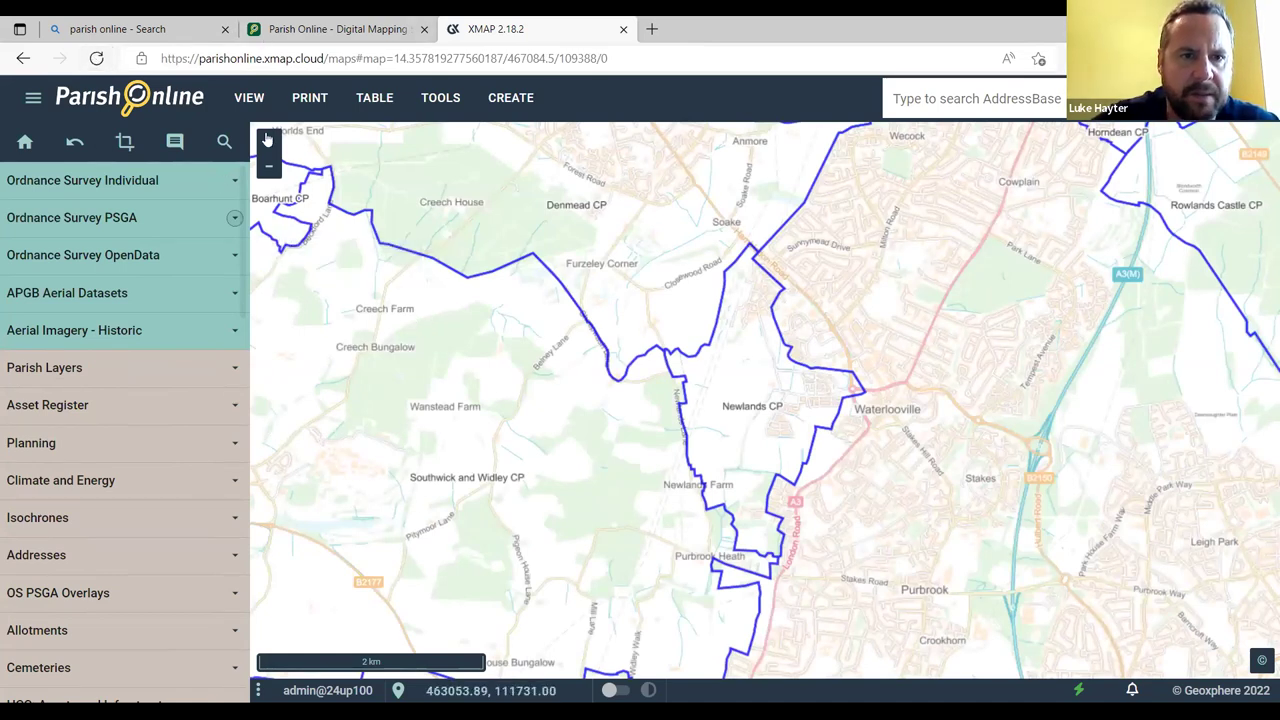
left_click(270, 146)
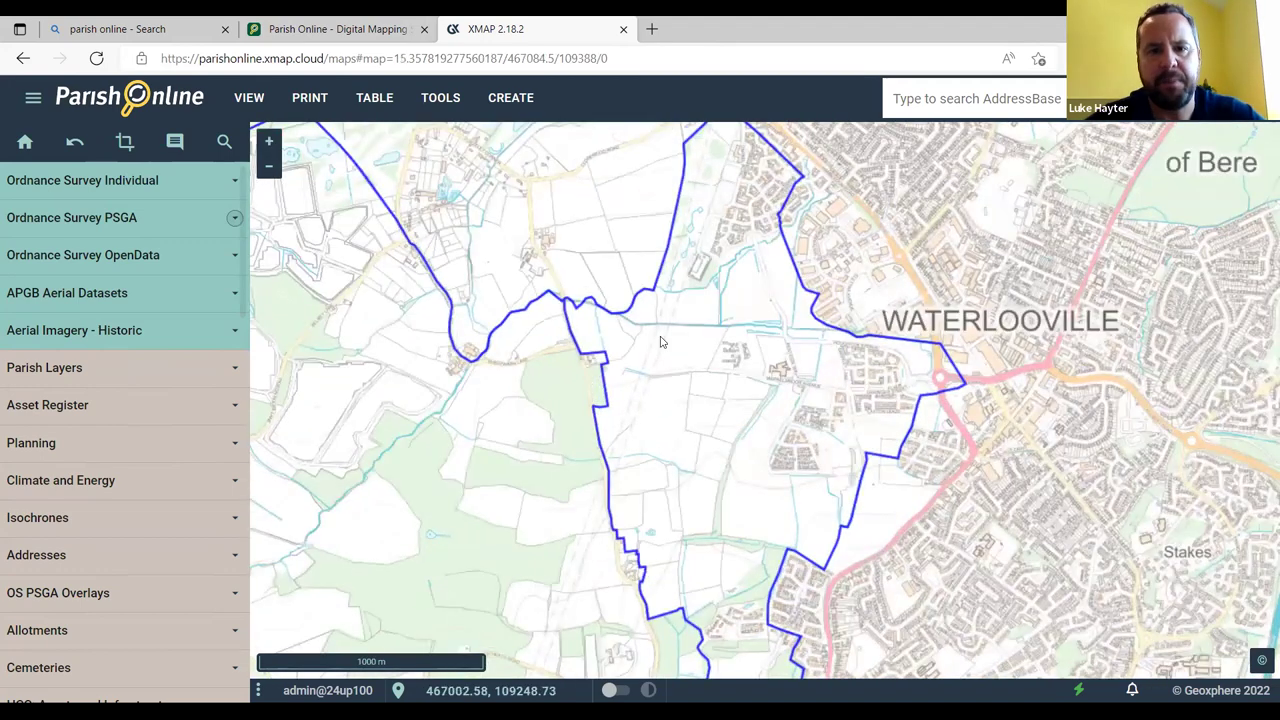
key("Right")
key("Down")
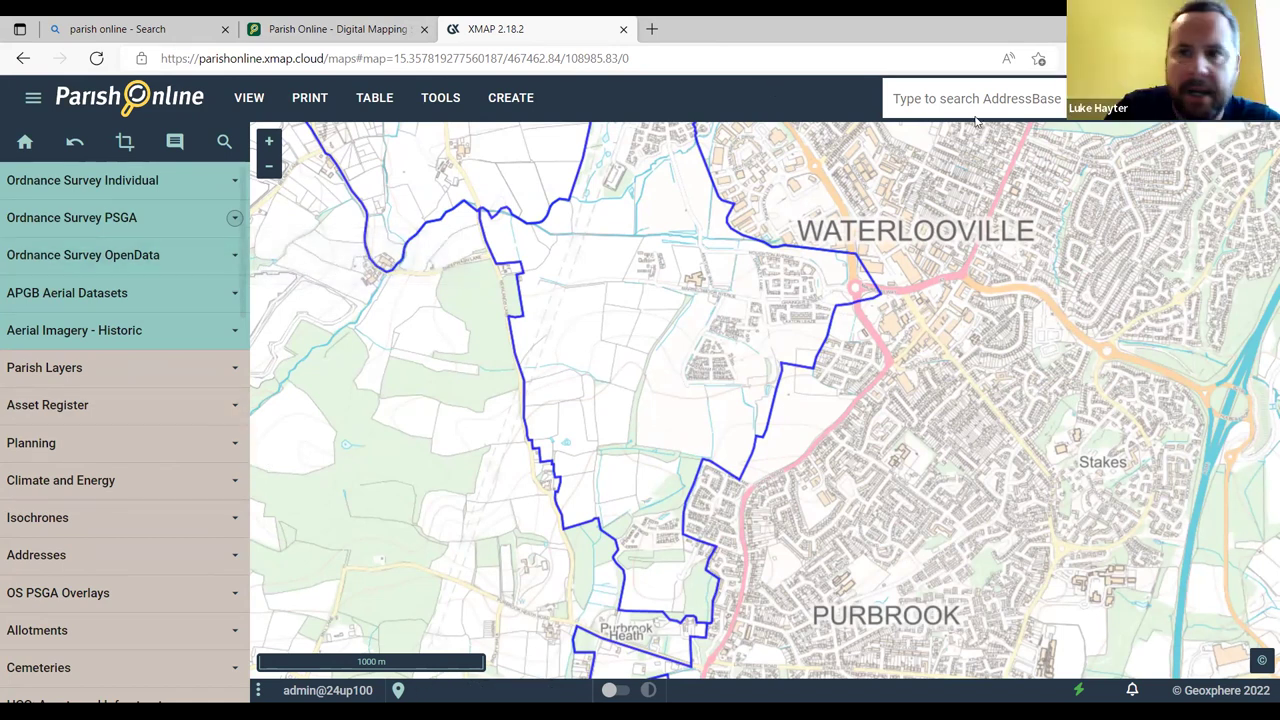
Open the organisation's administration area and start creating a new public map.
left_click(1255, 97)
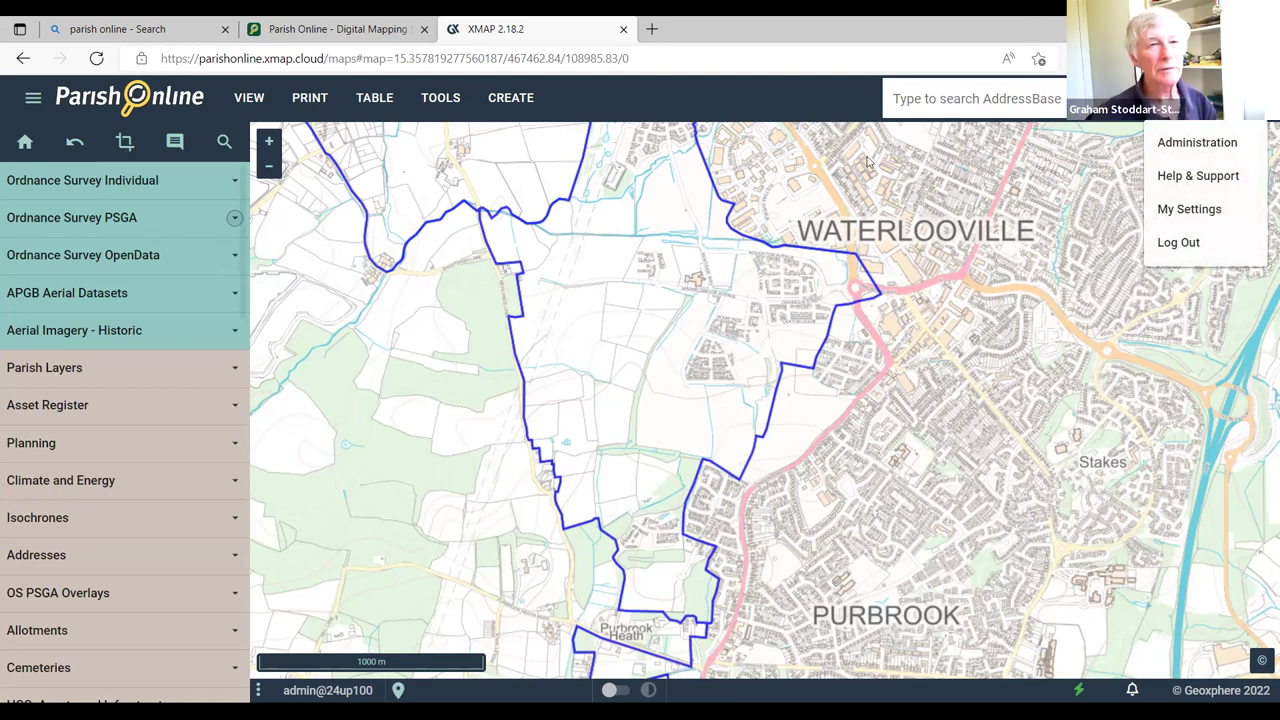
left_click(1199, 142)
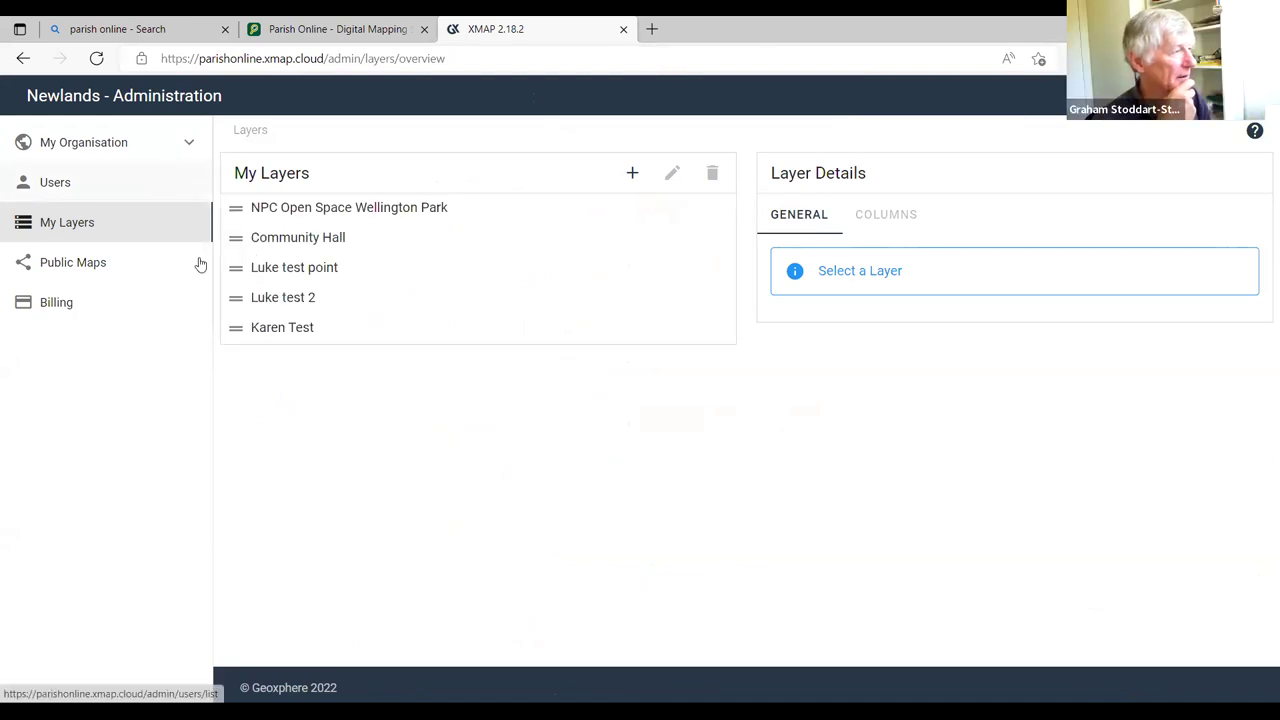
left_click(57, 273)
left_click(364, 185)
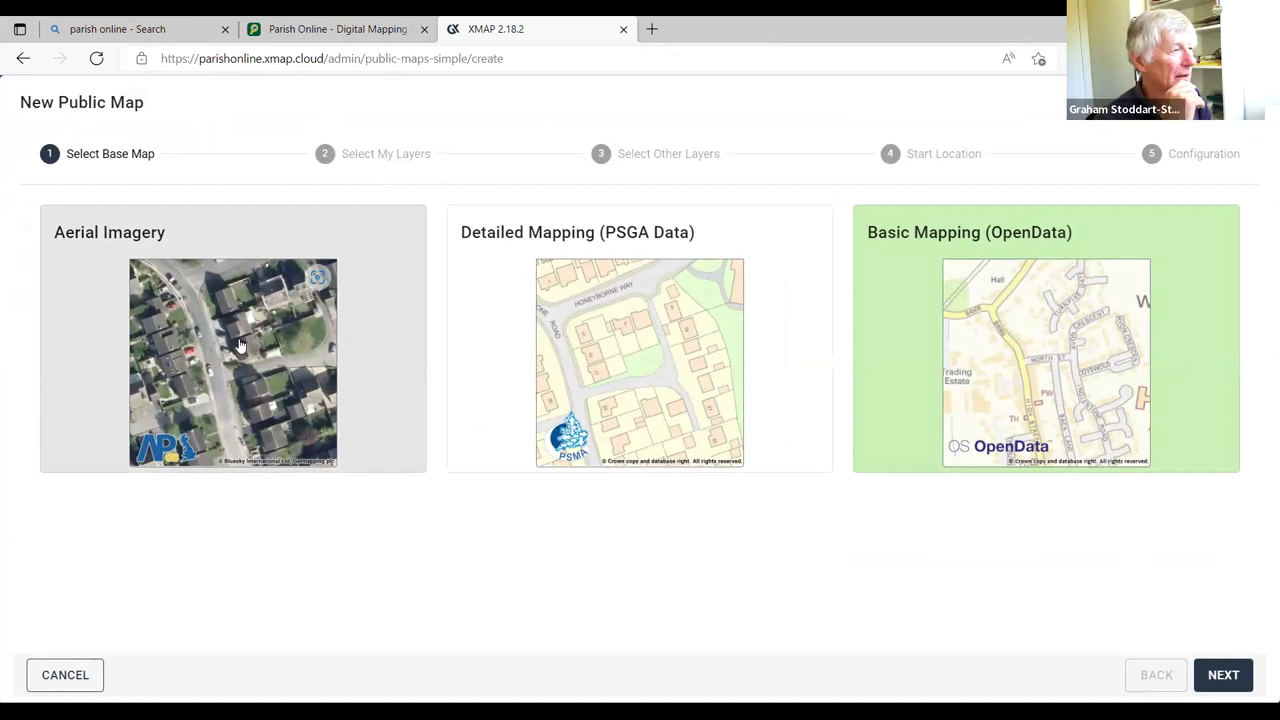
Choose Detailed Mapping (PSGA Data) as the new public map's base map and continue to the selection of own layers.
left_click(240, 345)
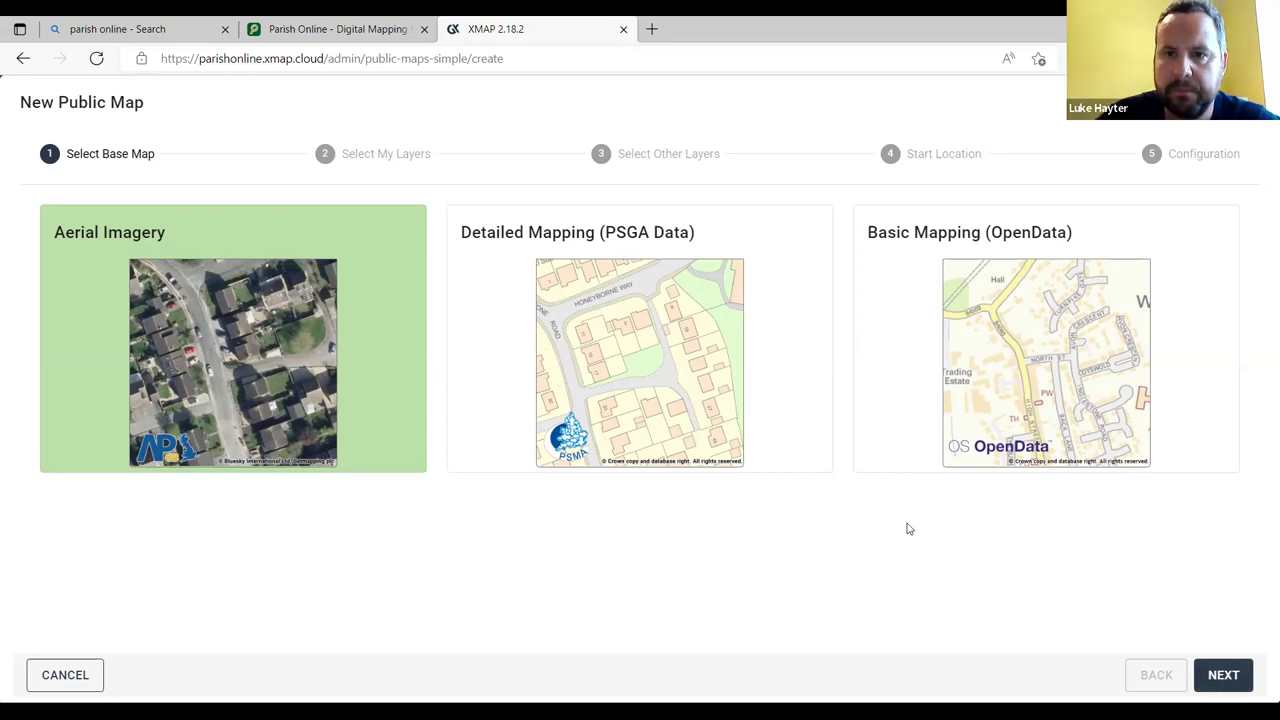
left_click(987, 314)
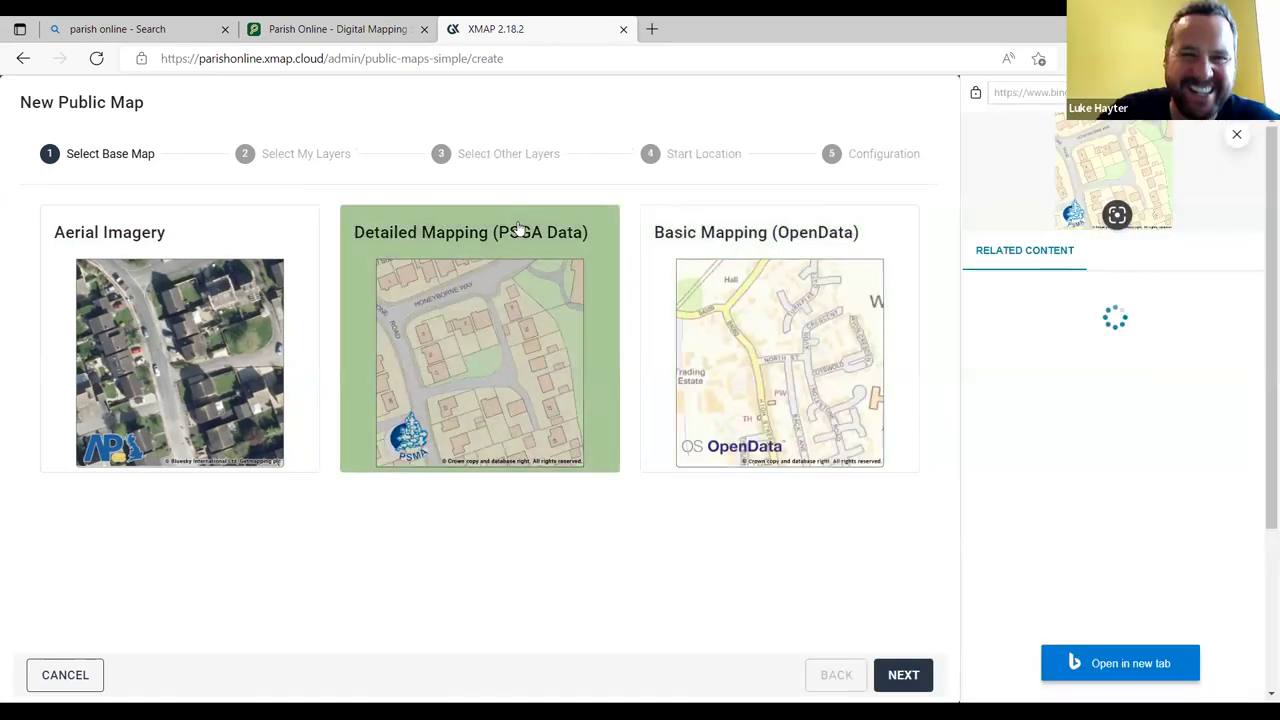
left_click(519, 230)
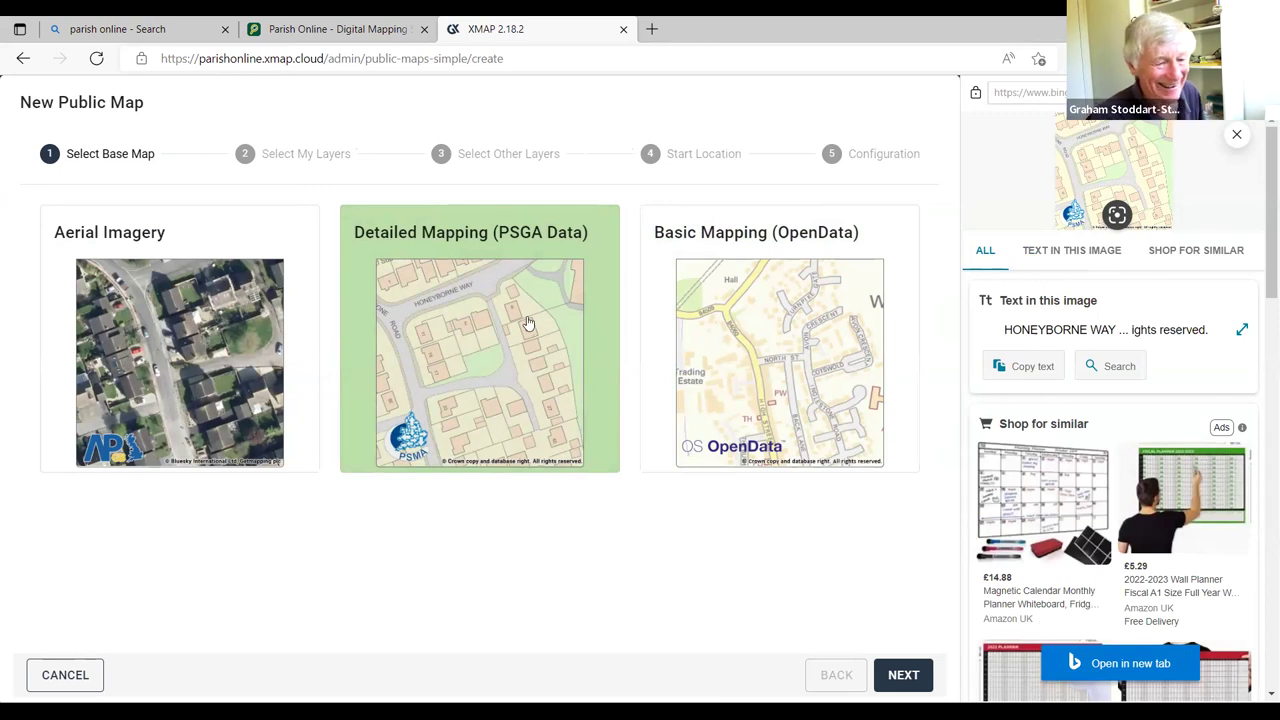
left_click(914, 679)
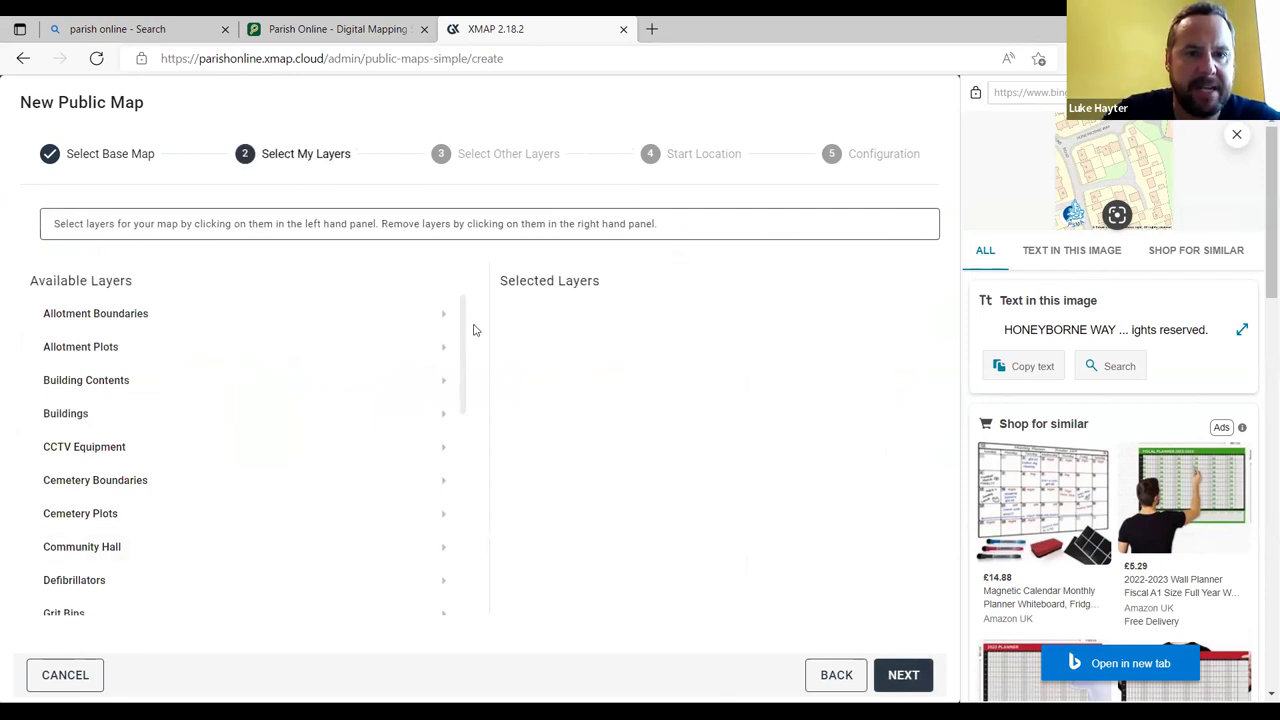
Leave the organisation's own layers unselected and continue to the selection of other layers.
left_click_drag(467, 340, 449, 291)
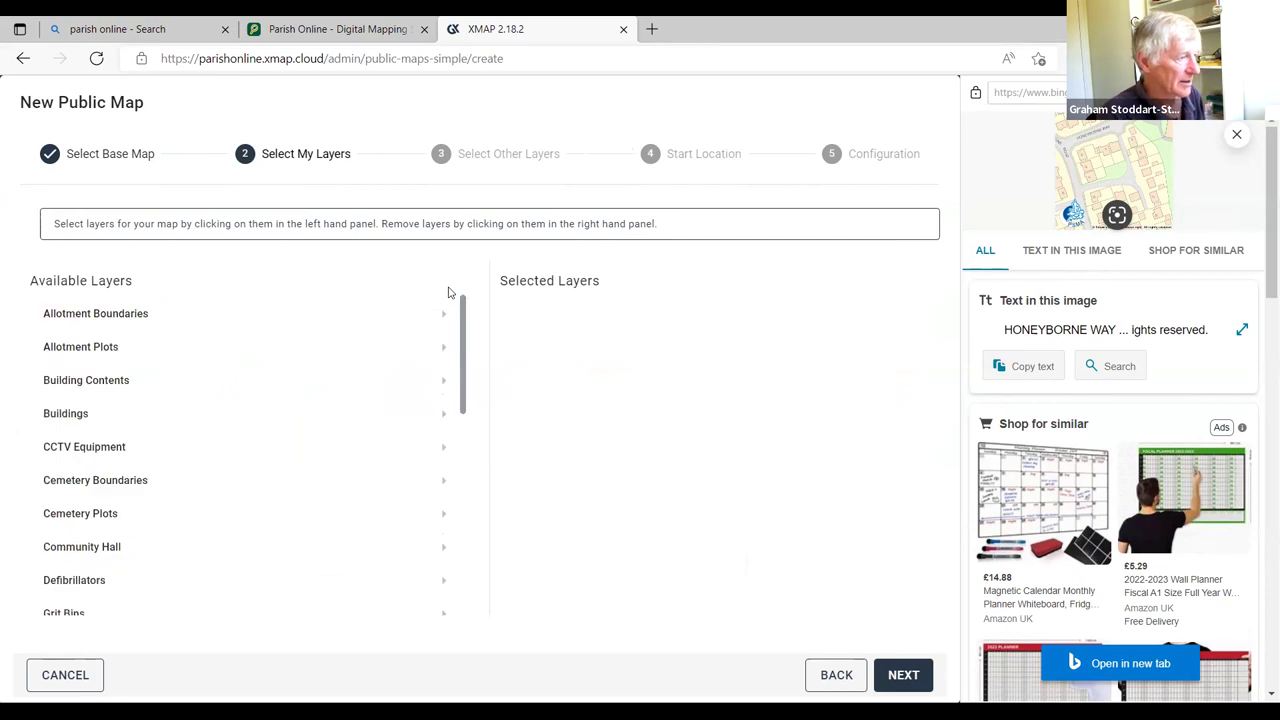
left_click_drag(448, 292, 414, 260)
left_click(354, 289)
triple_click(357, 283)
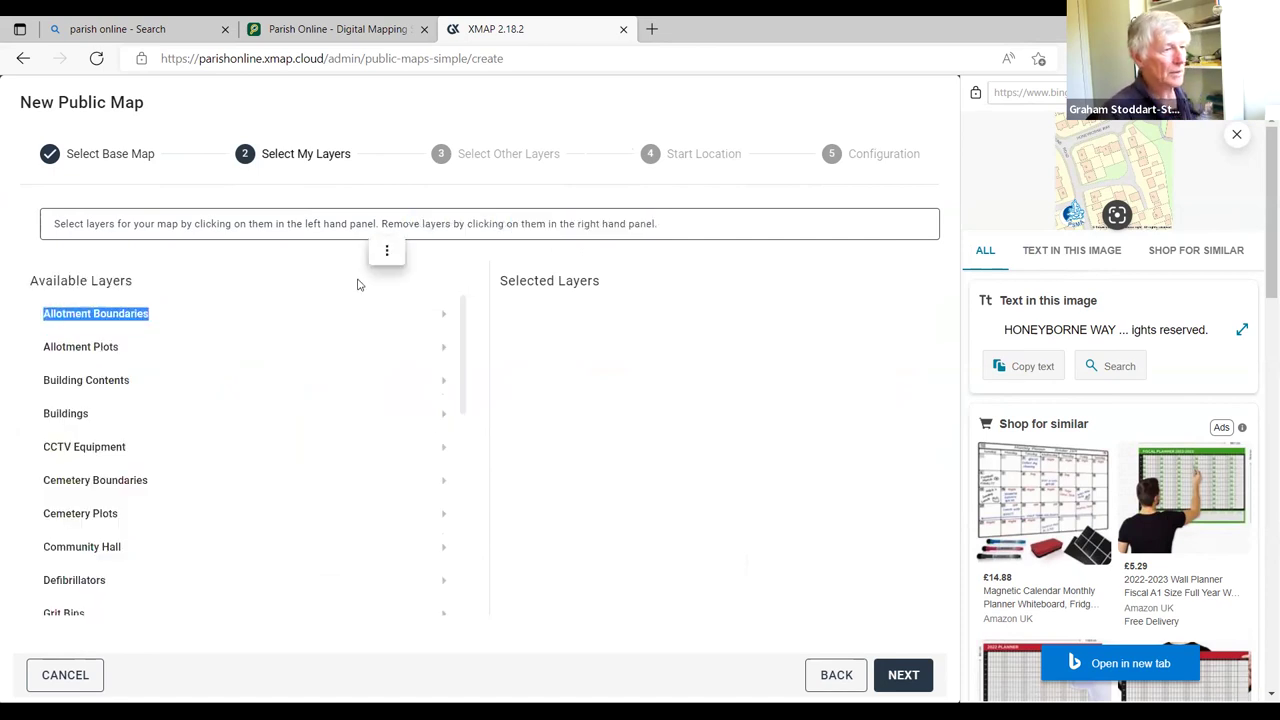
left_click(683, 278)
left_click(904, 676)
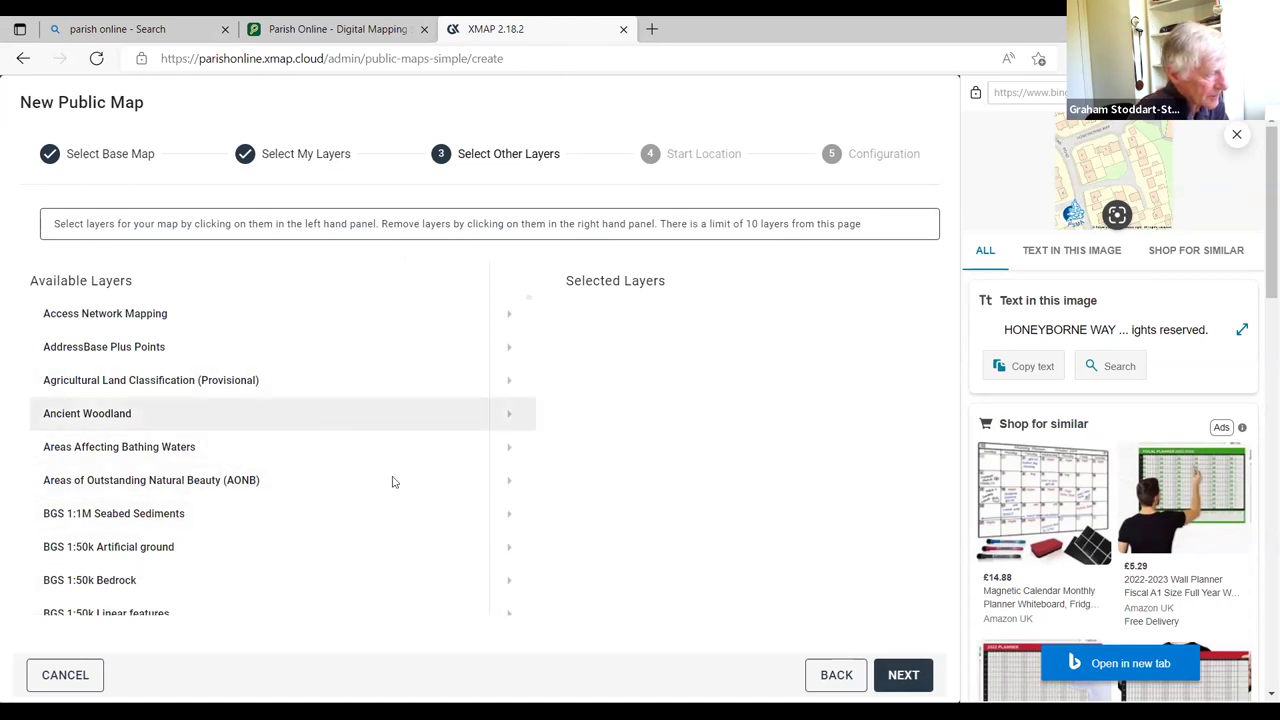
Look through the alphabetical list of other layers available for the public map, from Access Network Mapping to the environmental noise layers.
scroll(377, 367, "down", 2)
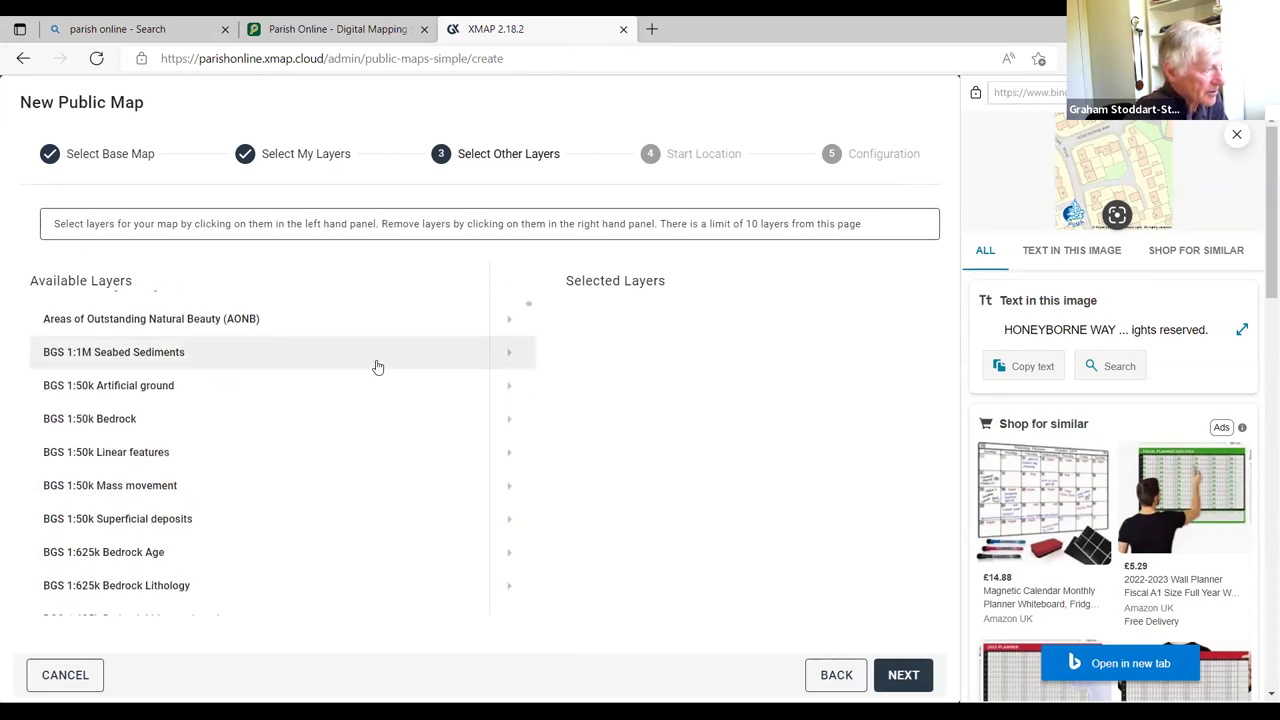
scroll(377, 367, "down", 6)
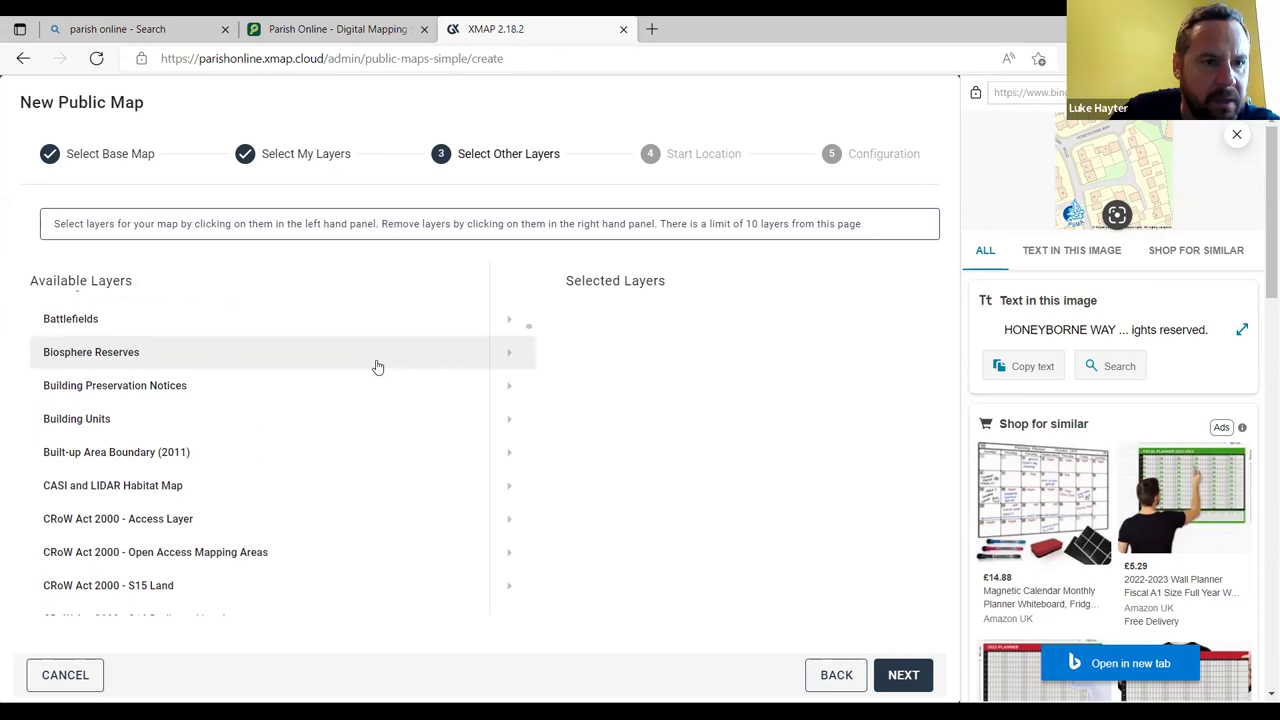
scroll(377, 367, "down", 1)
scroll(377, 367, "up", 2)
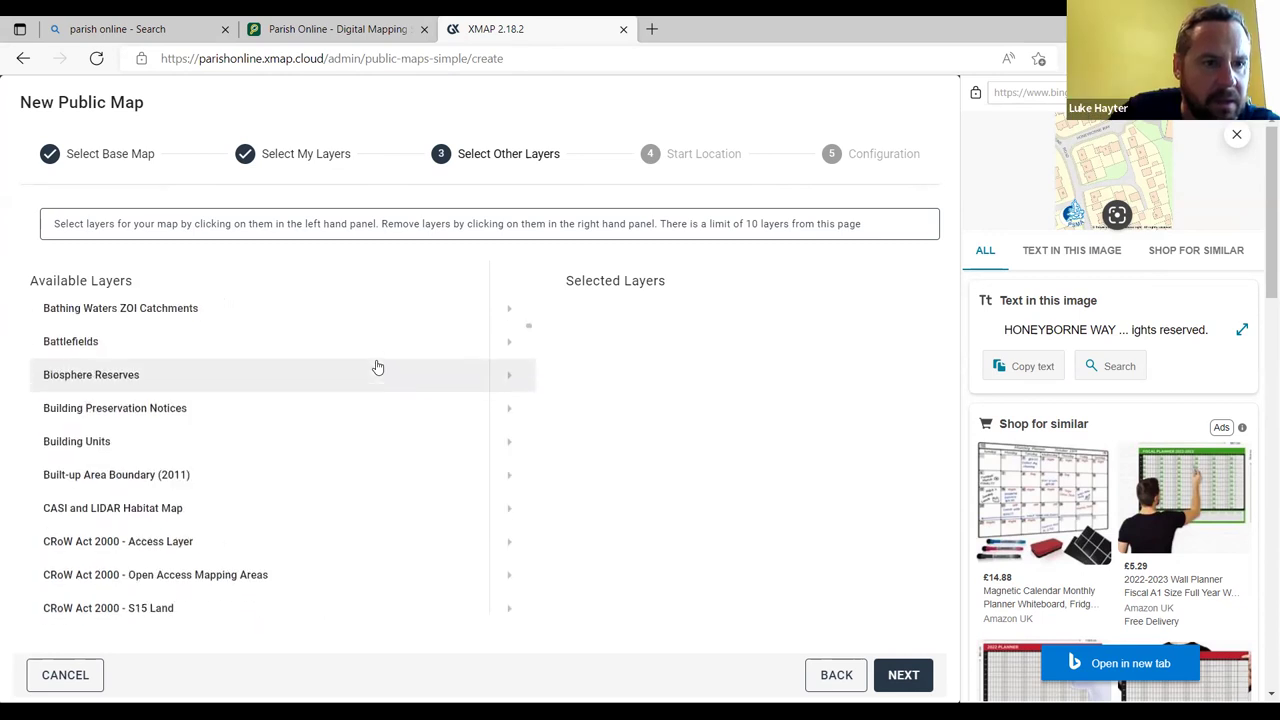
scroll(377, 367, "up", 3)
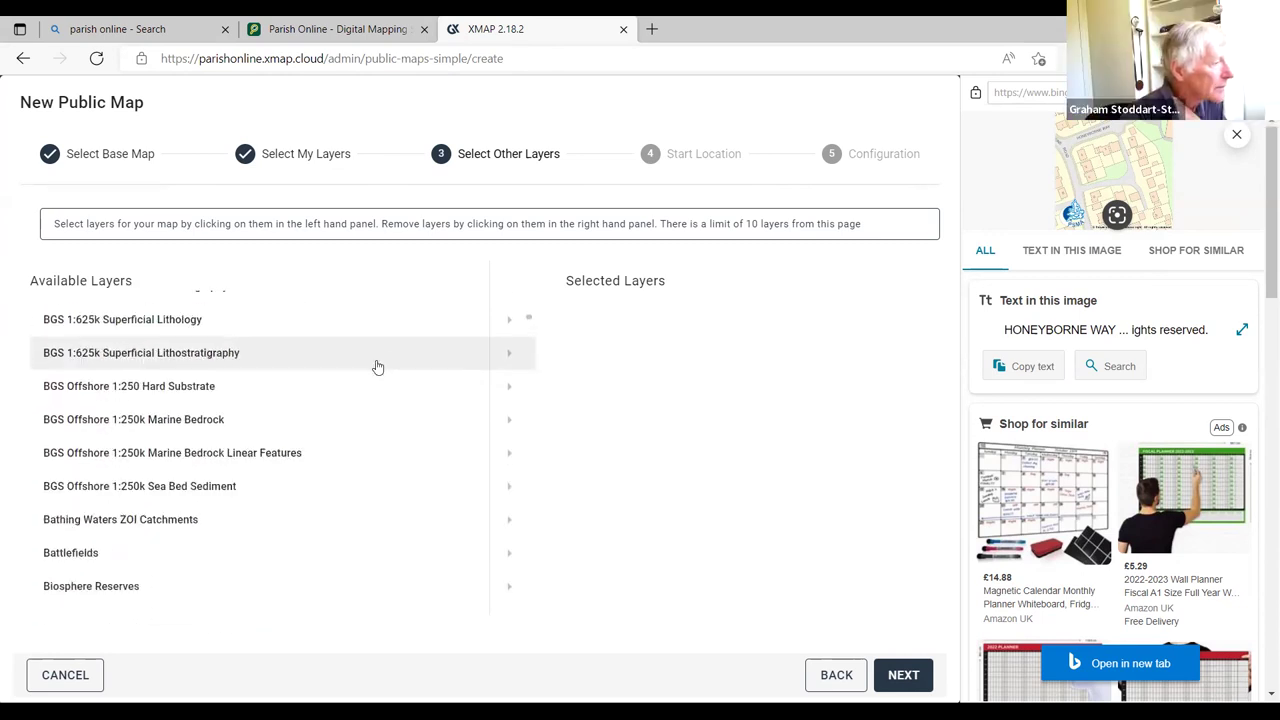
scroll(377, 367, "down", 3)
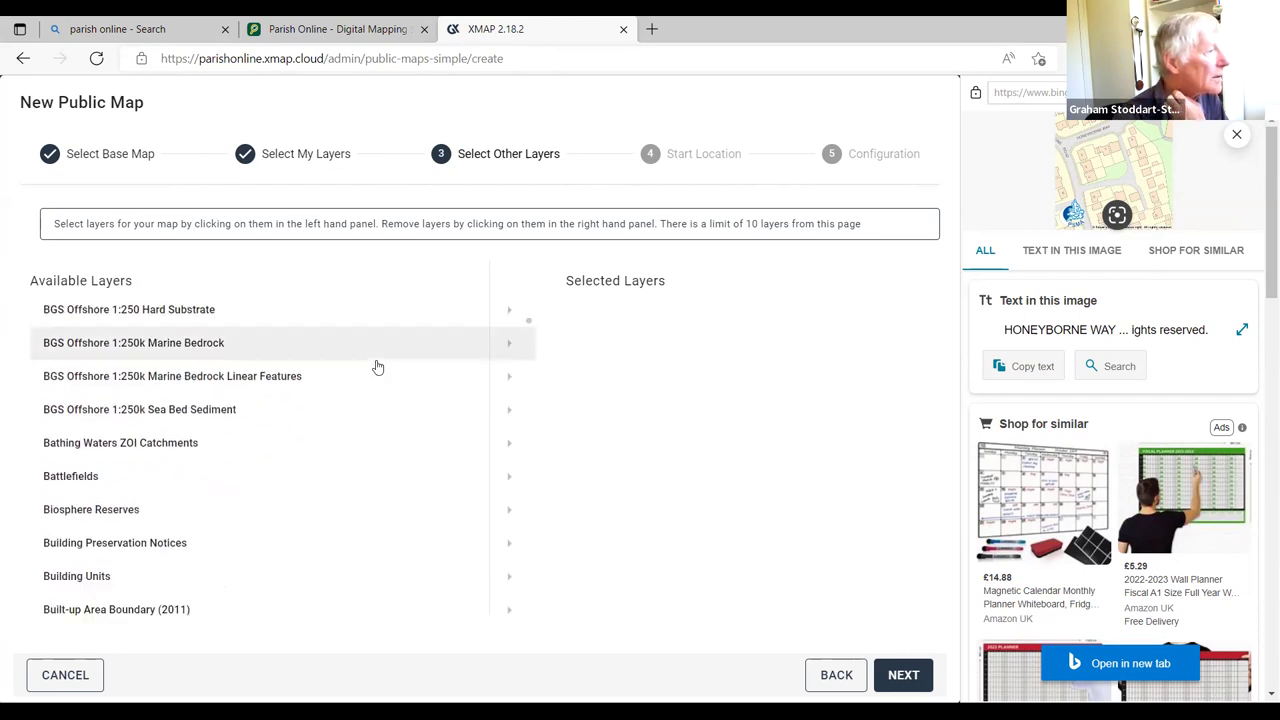
scroll(377, 367, "down", 1)
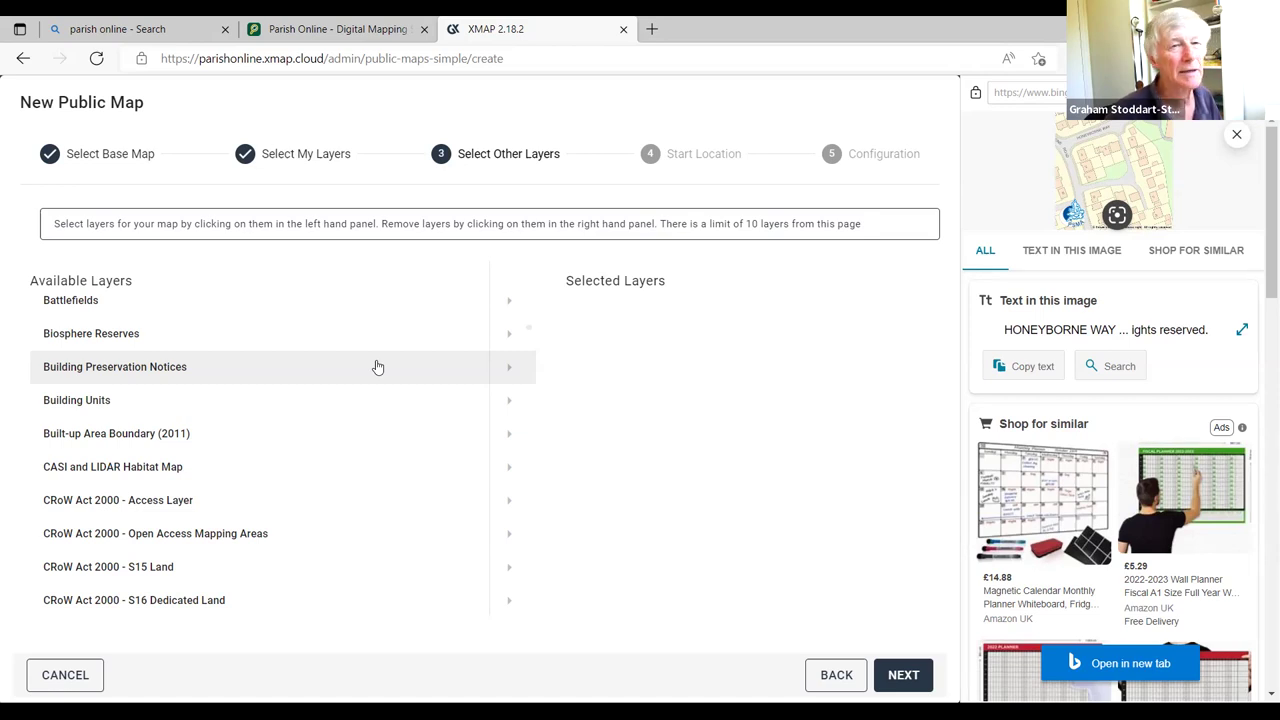
scroll(377, 367, "down", 4)
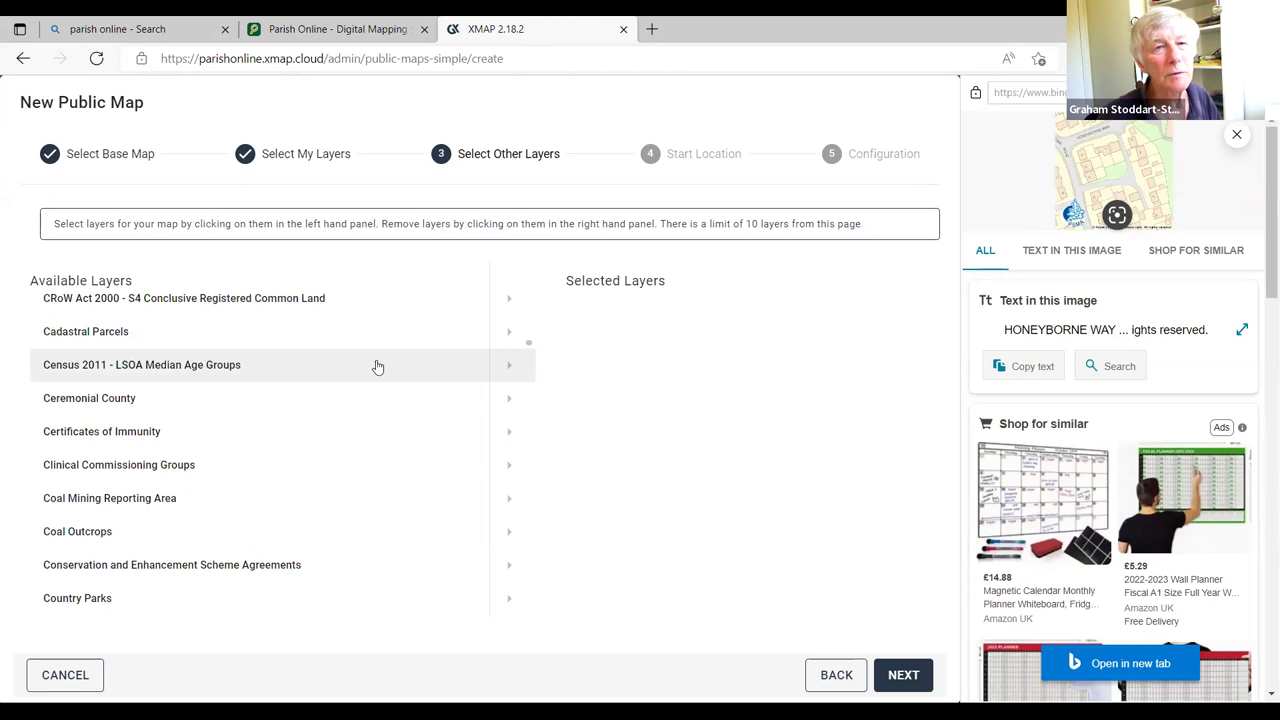
scroll(377, 367, "down", 3)
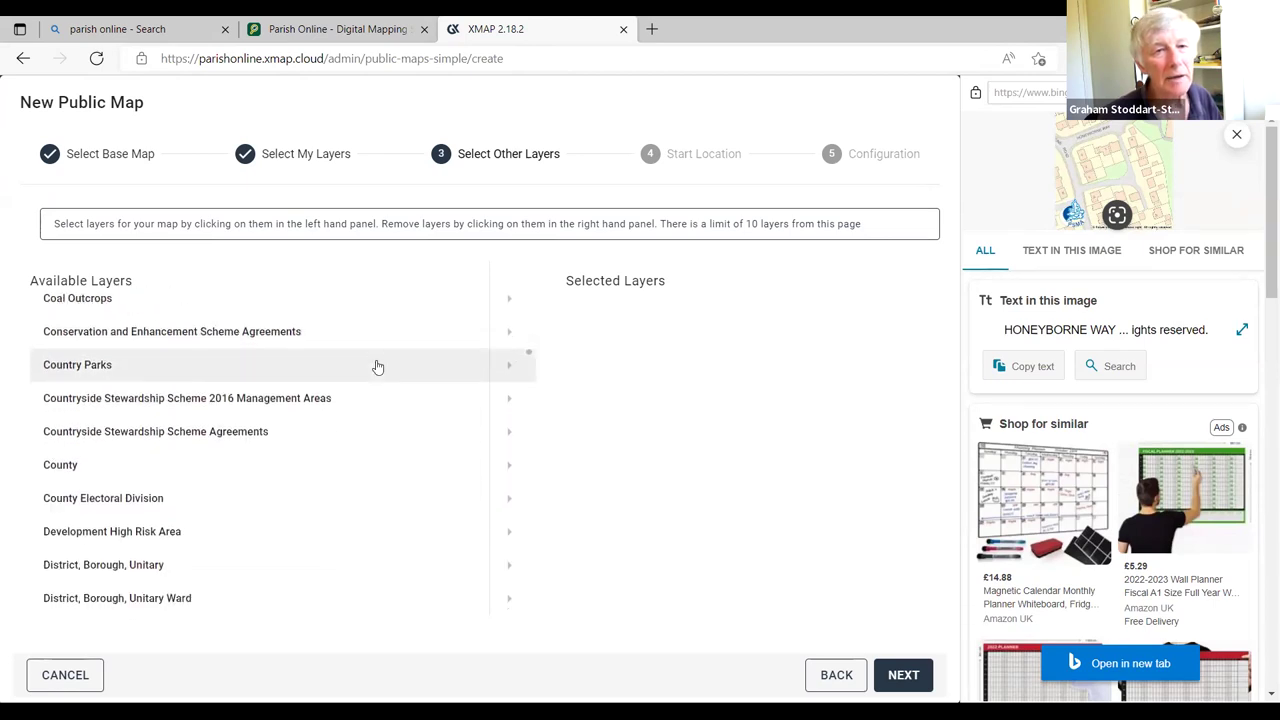
scroll(377, 367, "down", 1)
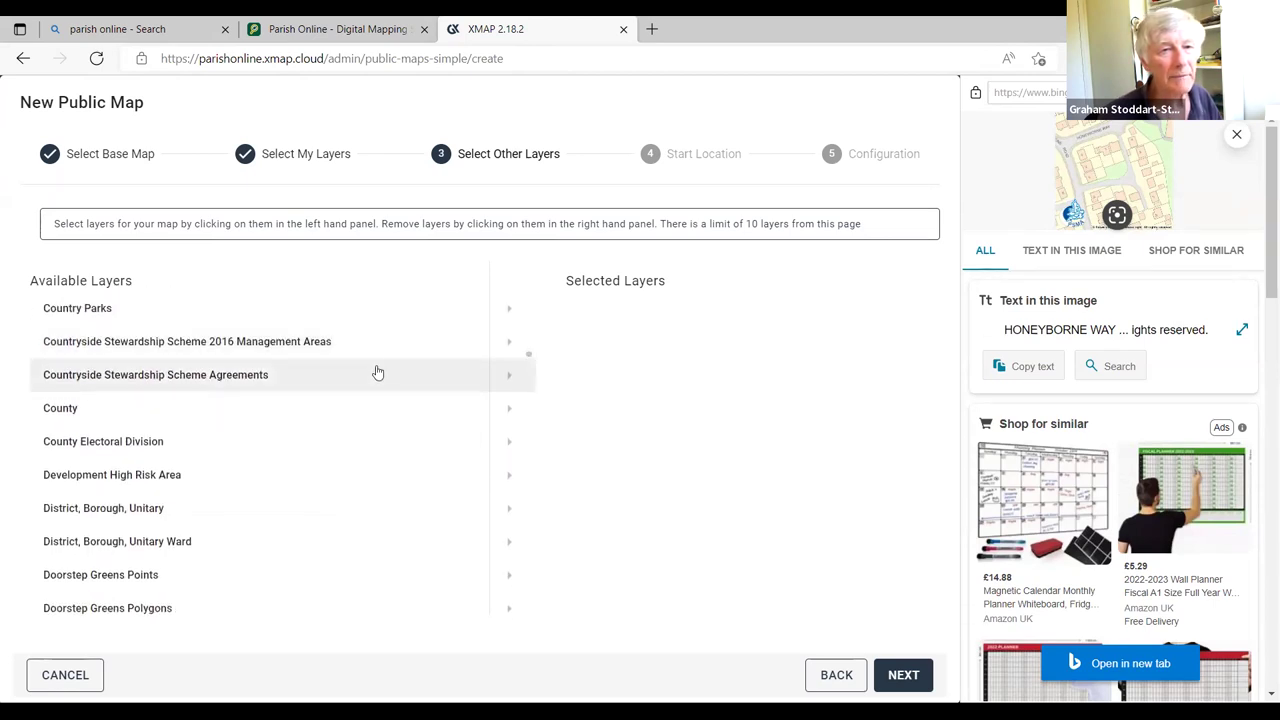
scroll(377, 372, "down", 1)
scroll(377, 372, "down", 1)
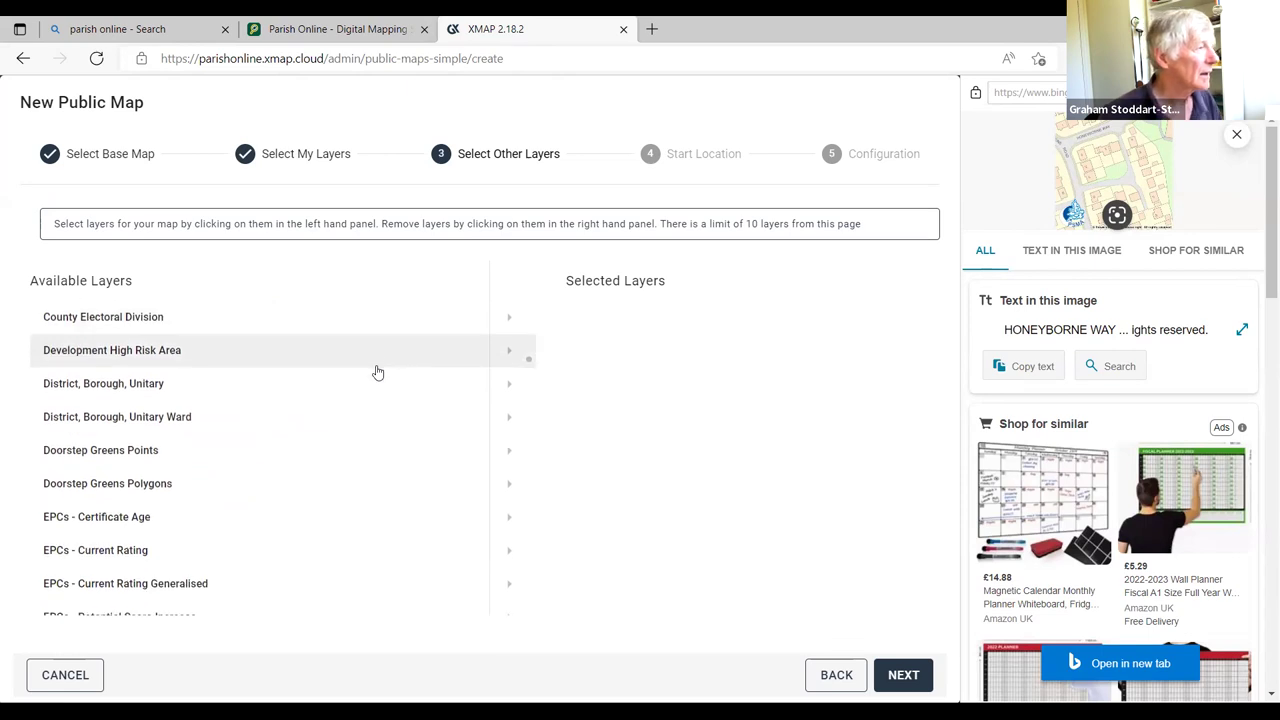
scroll(377, 372, "down", 3)
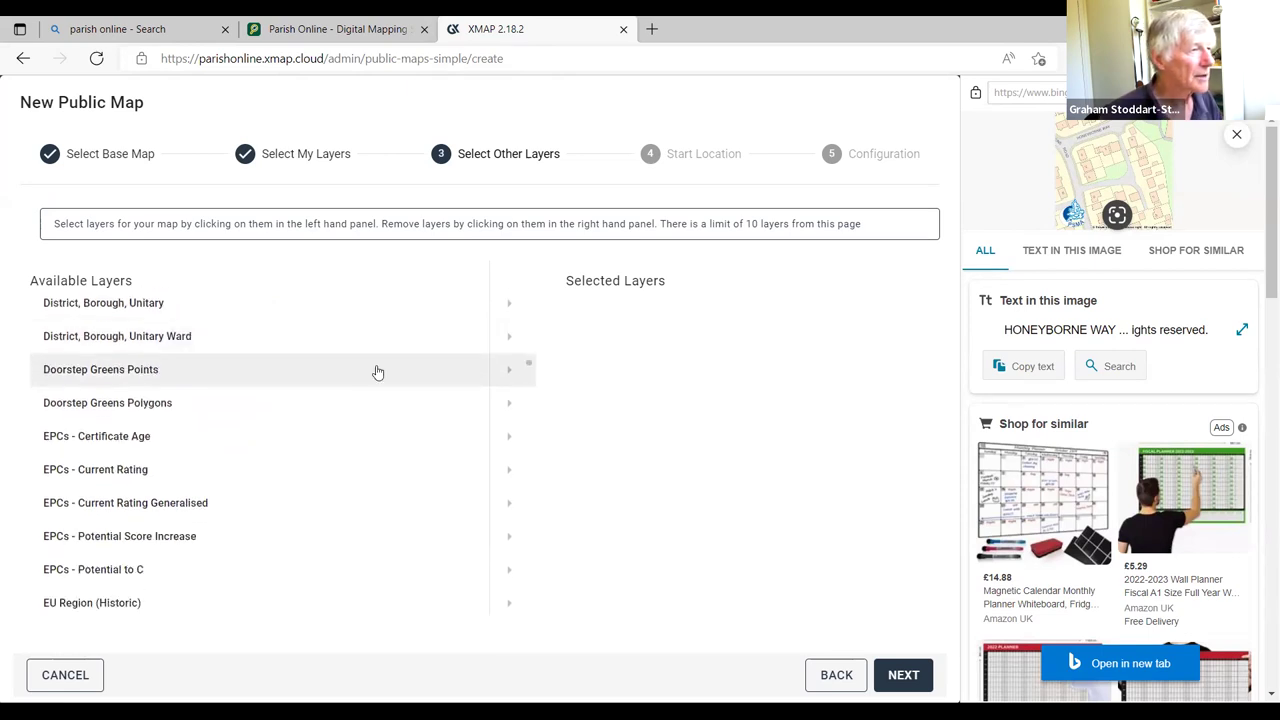
scroll(377, 372, "down", 2)
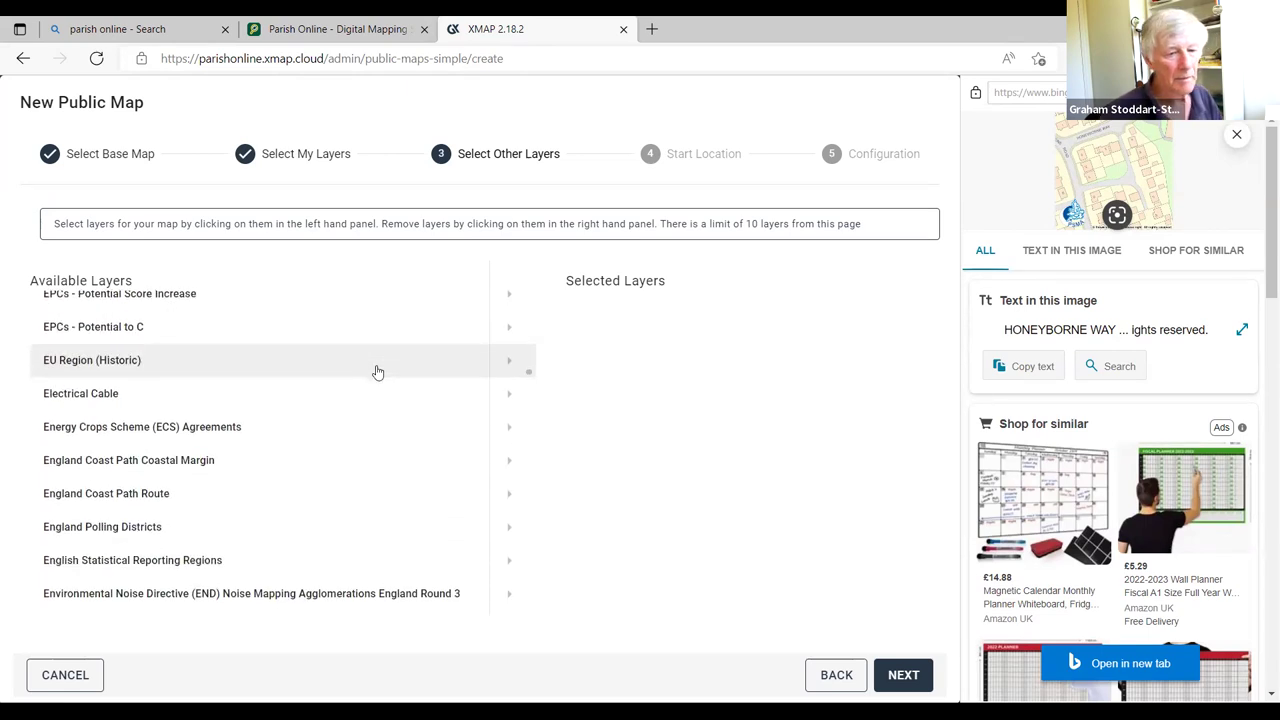
scroll(377, 372, "down", 2)
scroll(377, 372, "up", 10)
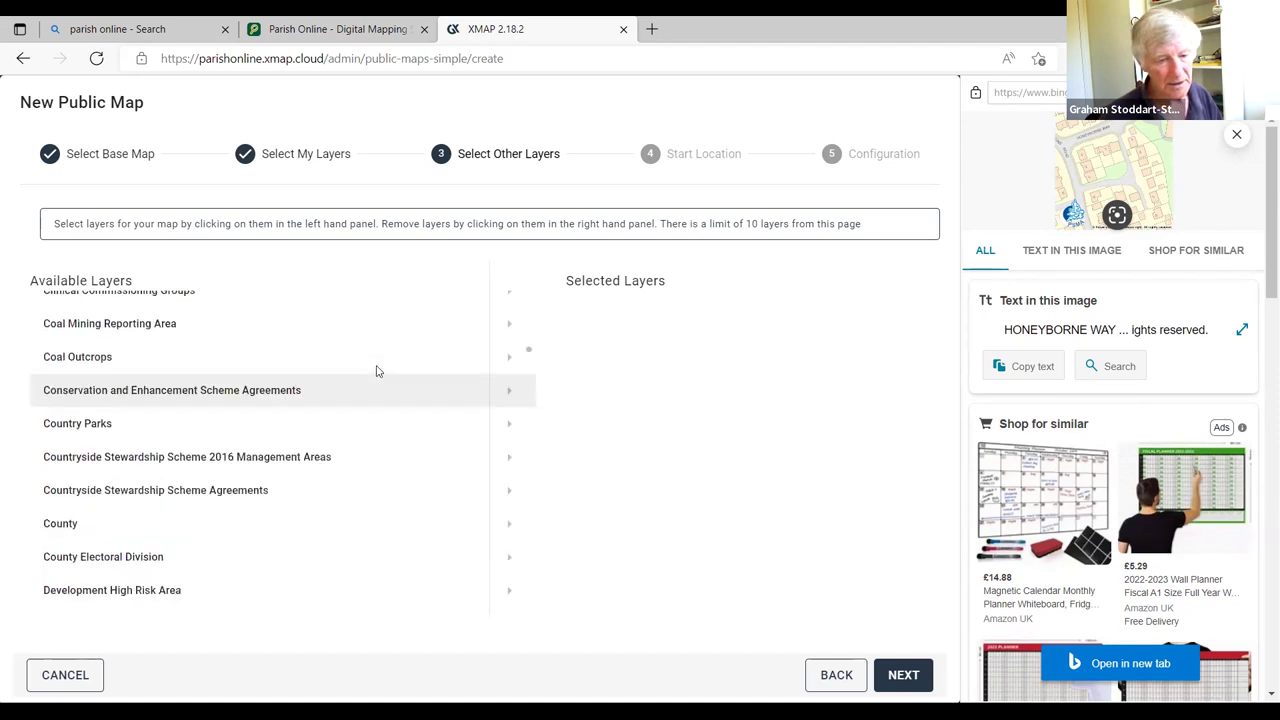
scroll(377, 372, "up", 6)
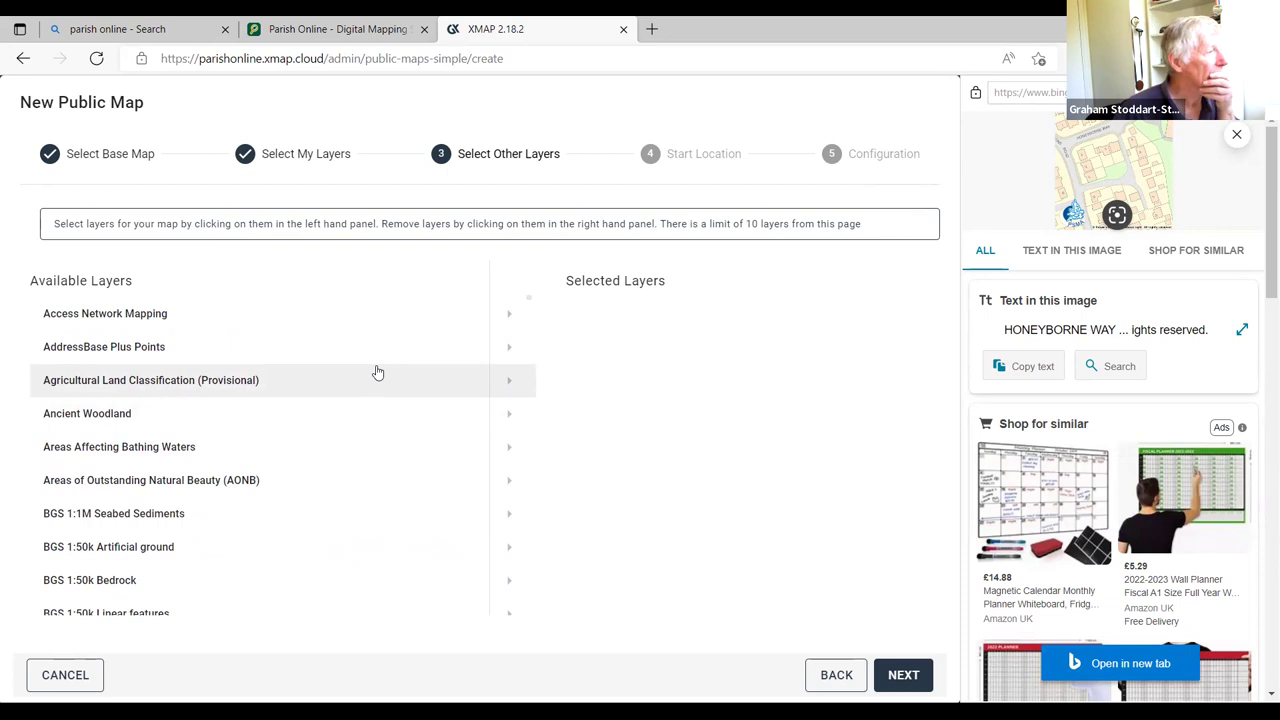
Close the parish online search results page and add the Parish layer to the public map's selected layers.
left_click(226, 30)
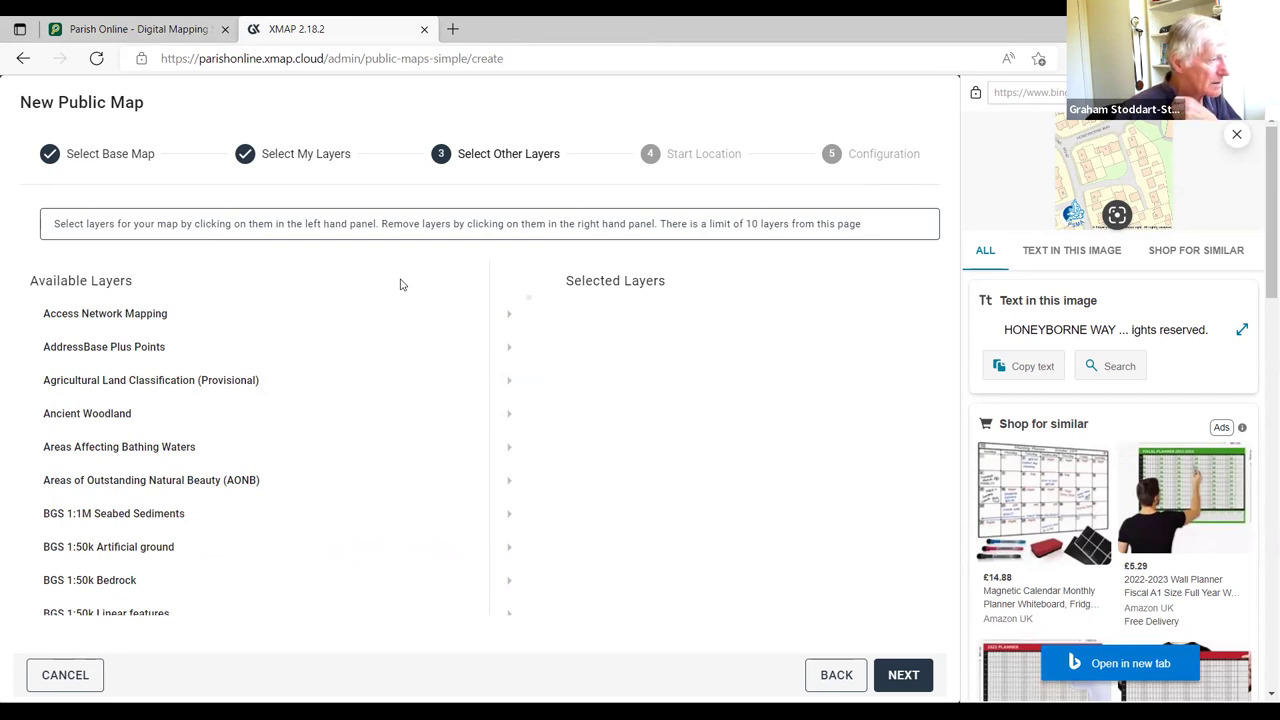
scroll(376, 435, "down", 10)
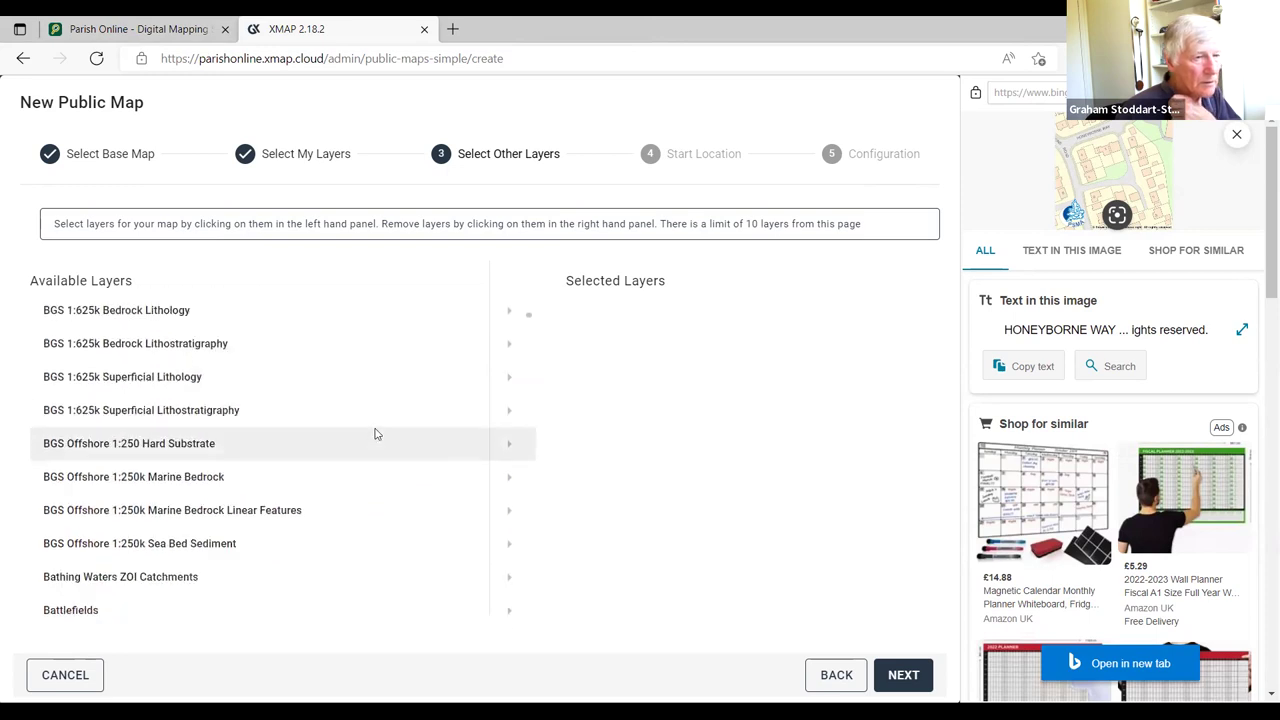
scroll(376, 435, "down", 5)
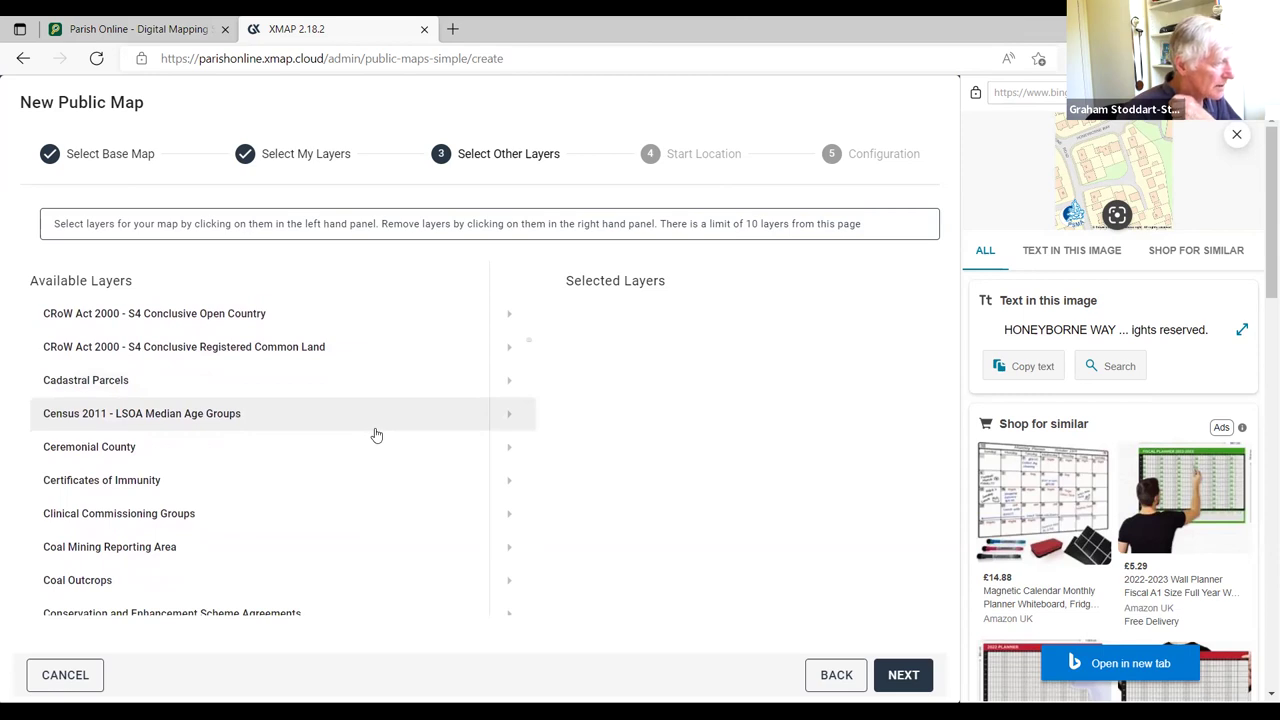
scroll(376, 435, "down", 20)
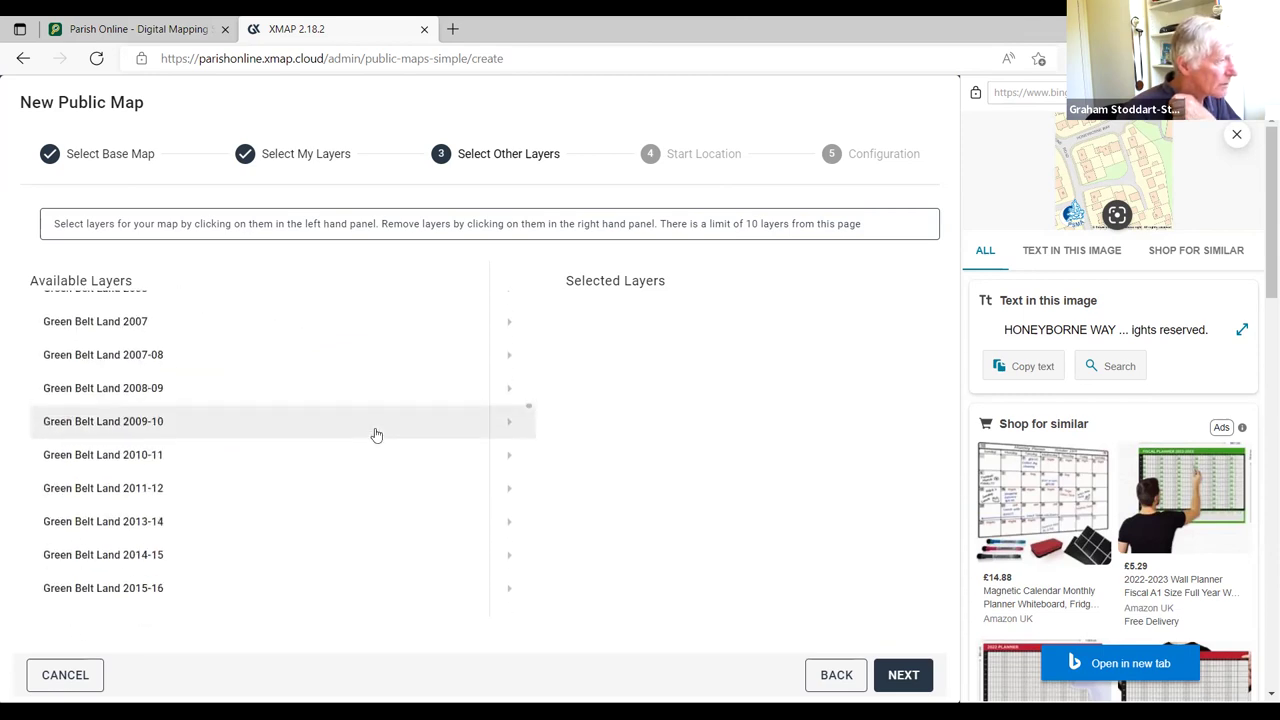
scroll(376, 434, "down", 20)
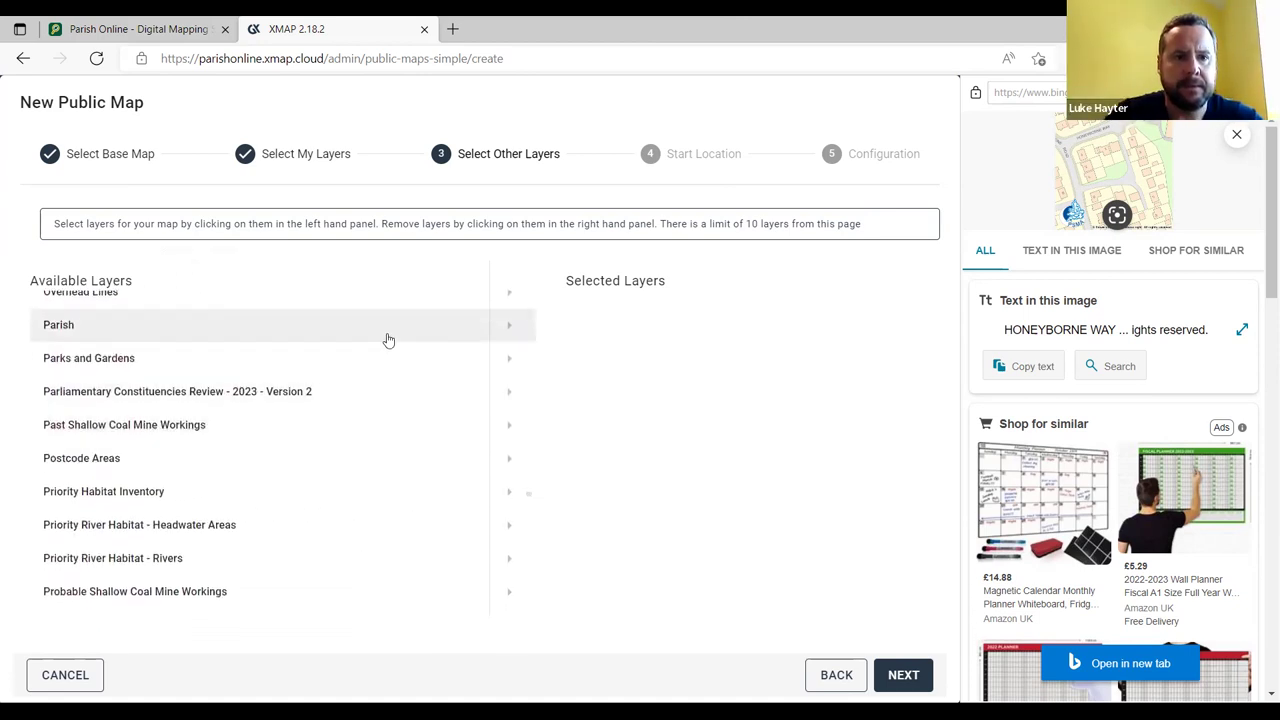
left_click(388, 325)
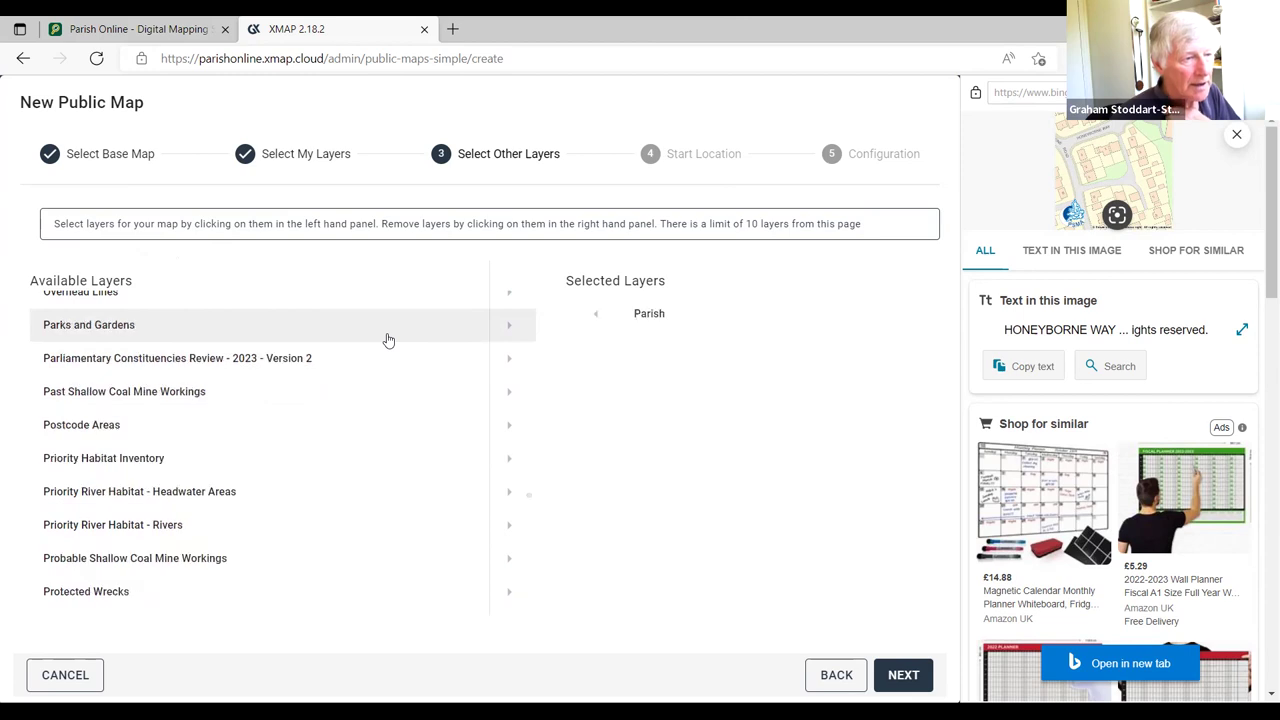
Keep Parish as the only other layer, leave the start location around Waterlooville, and continue to the public map's configuration.
left_click(903, 677)
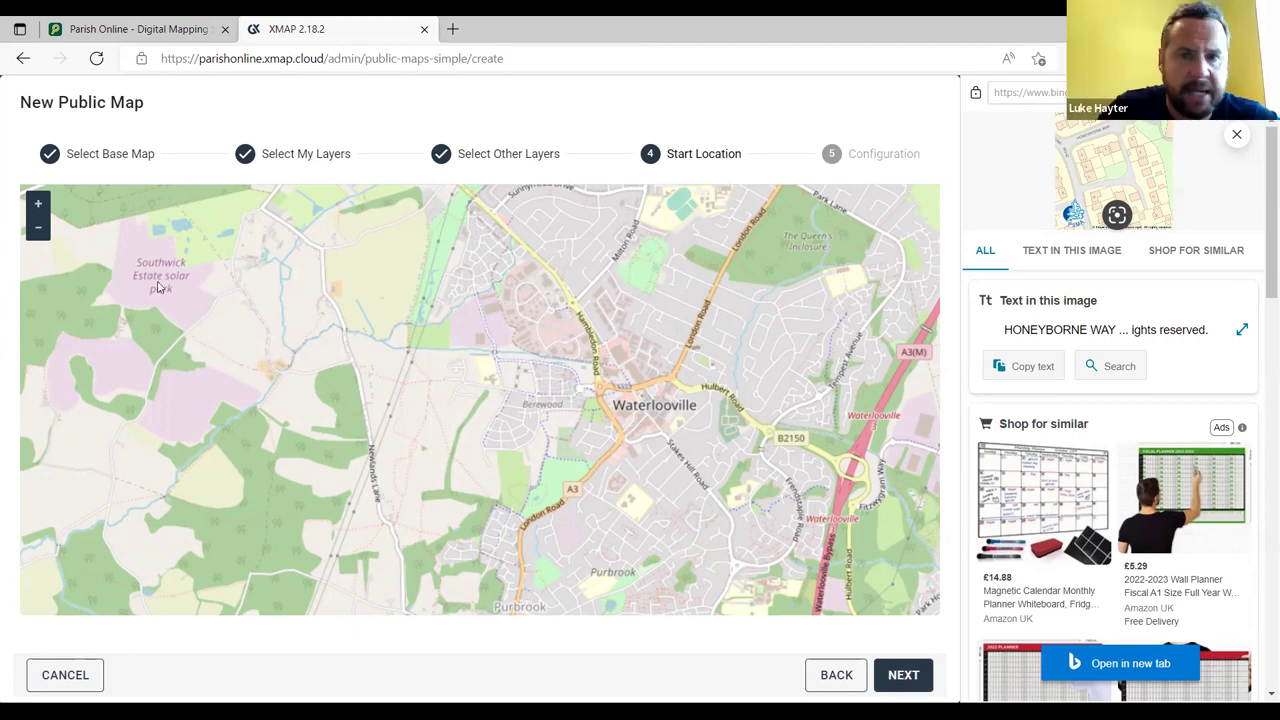
left_click(40, 200)
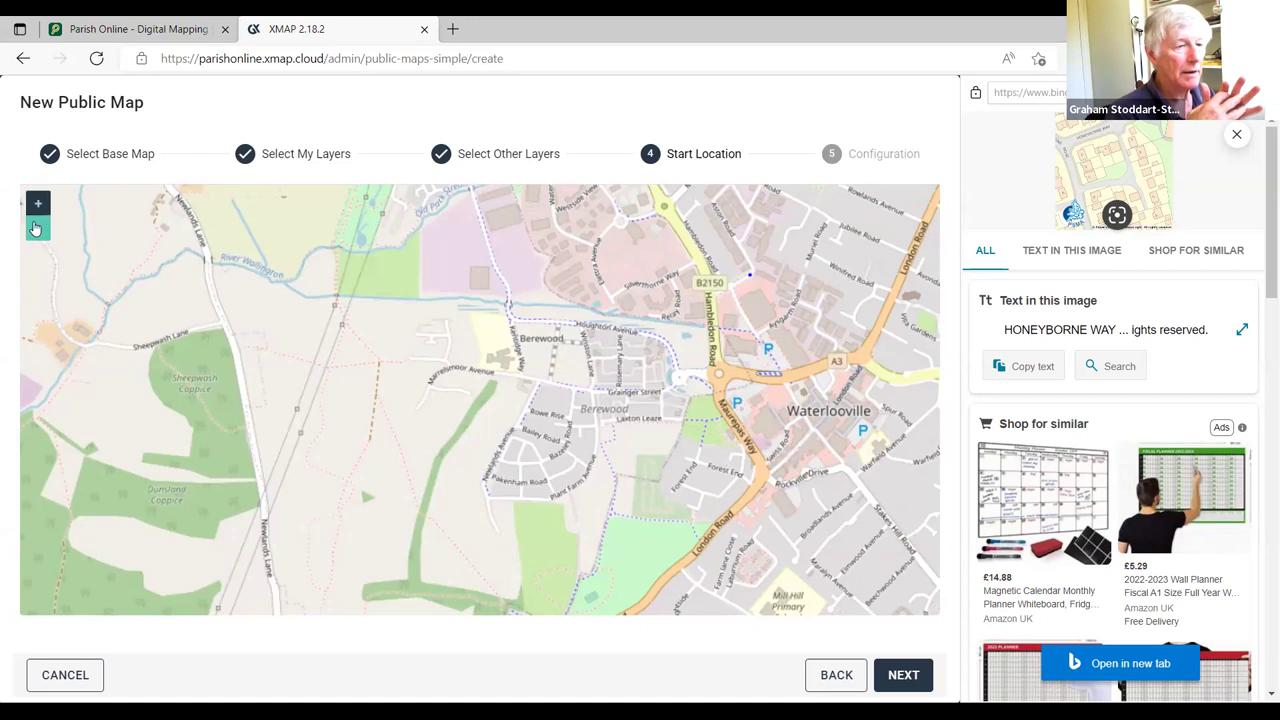
left_click(38, 228)
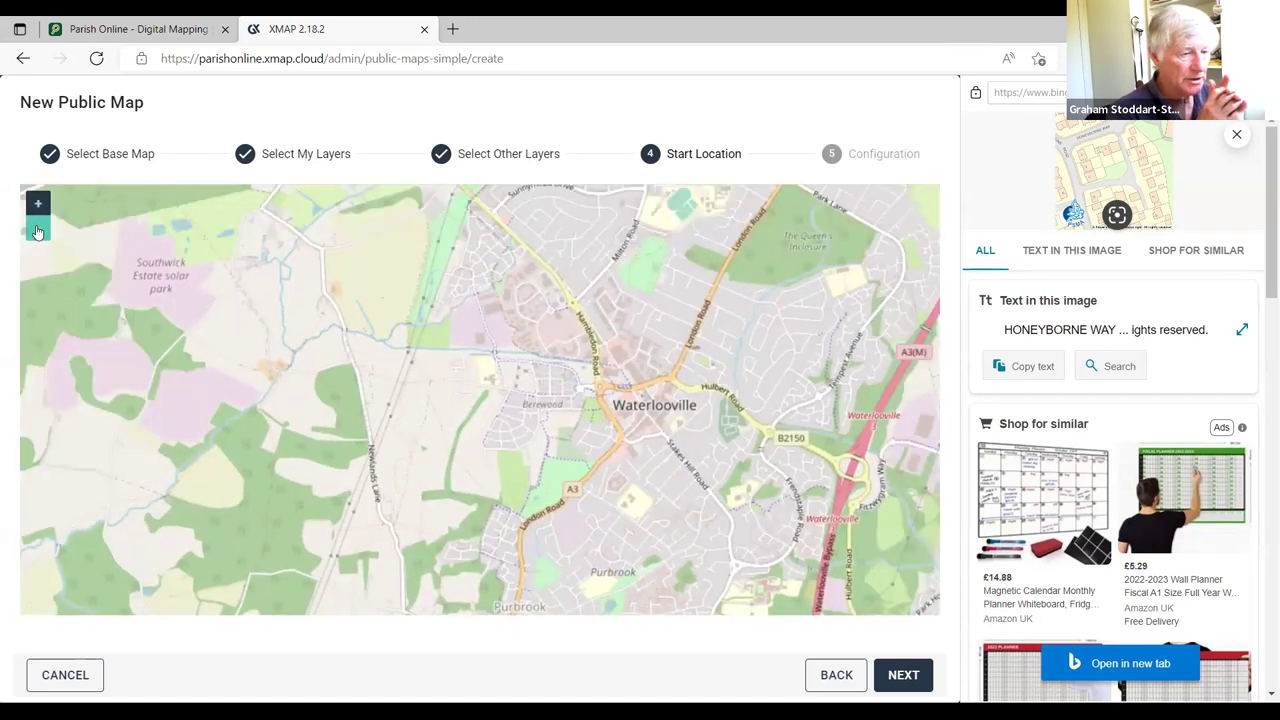
left_click(37, 231)
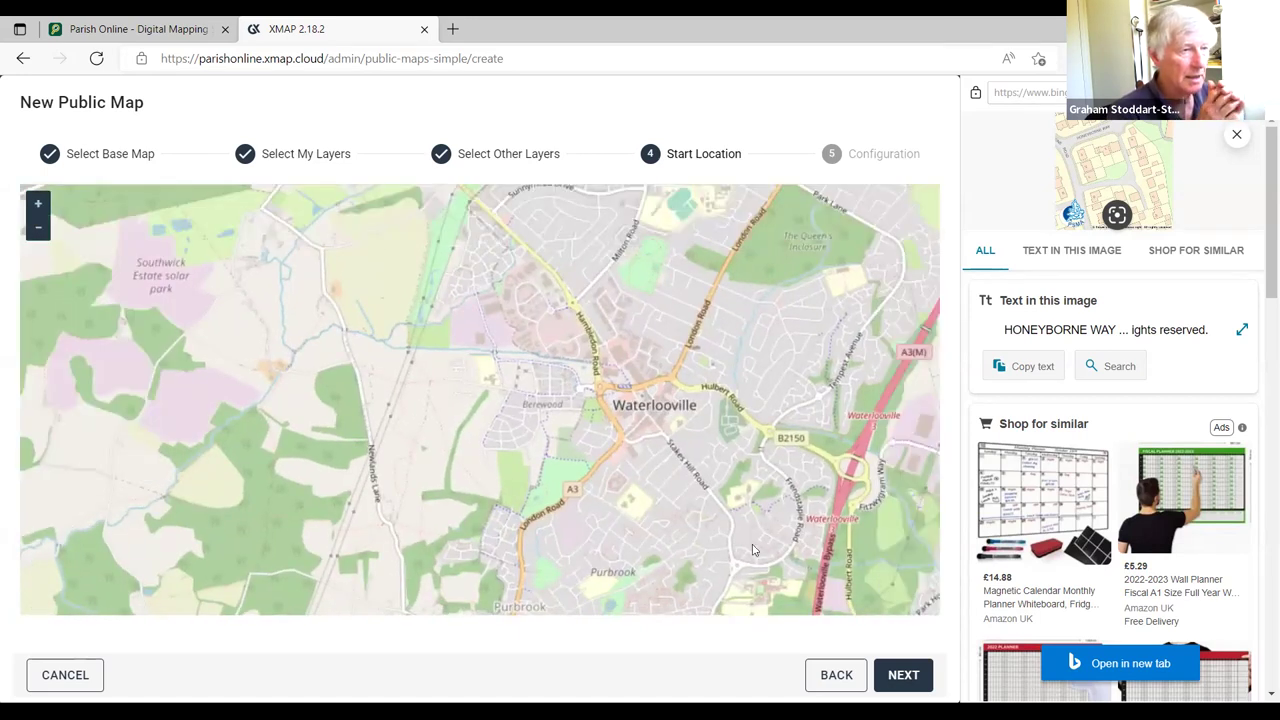
left_click(910, 677)
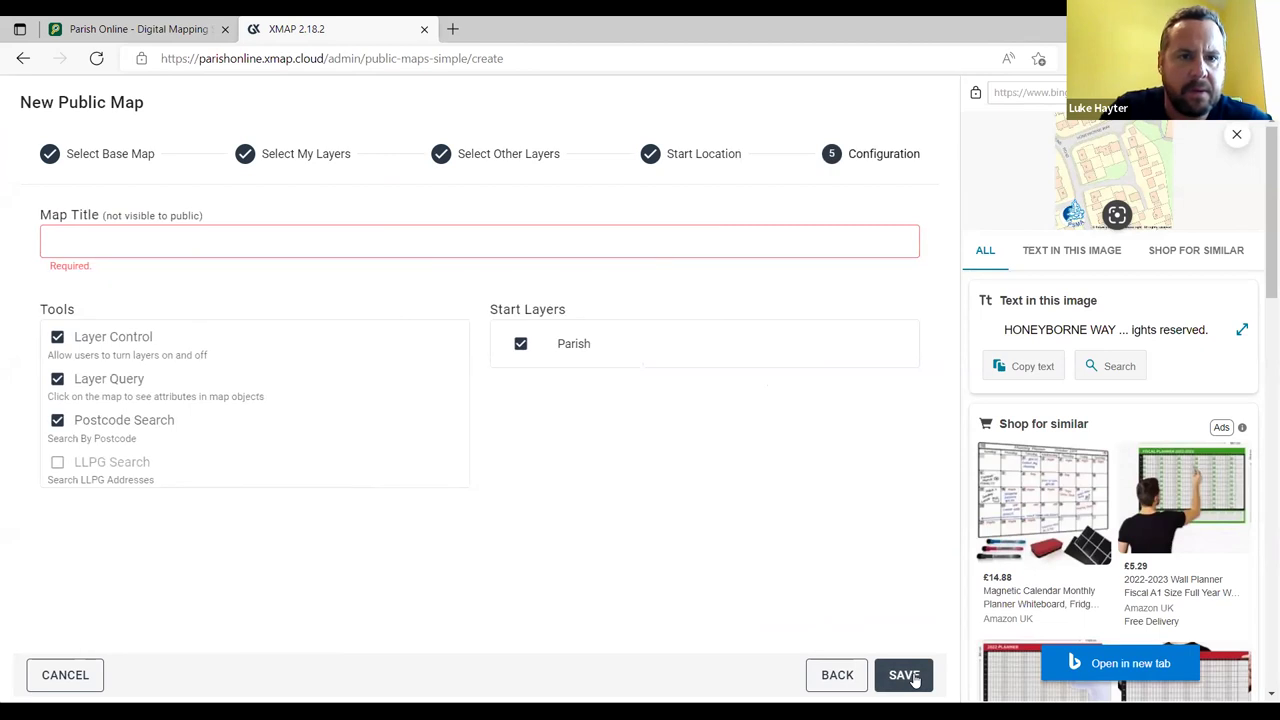
Title the public map Parish Boundary, save it with the default tools and start layer, and preview it.
left_click(198, 244)
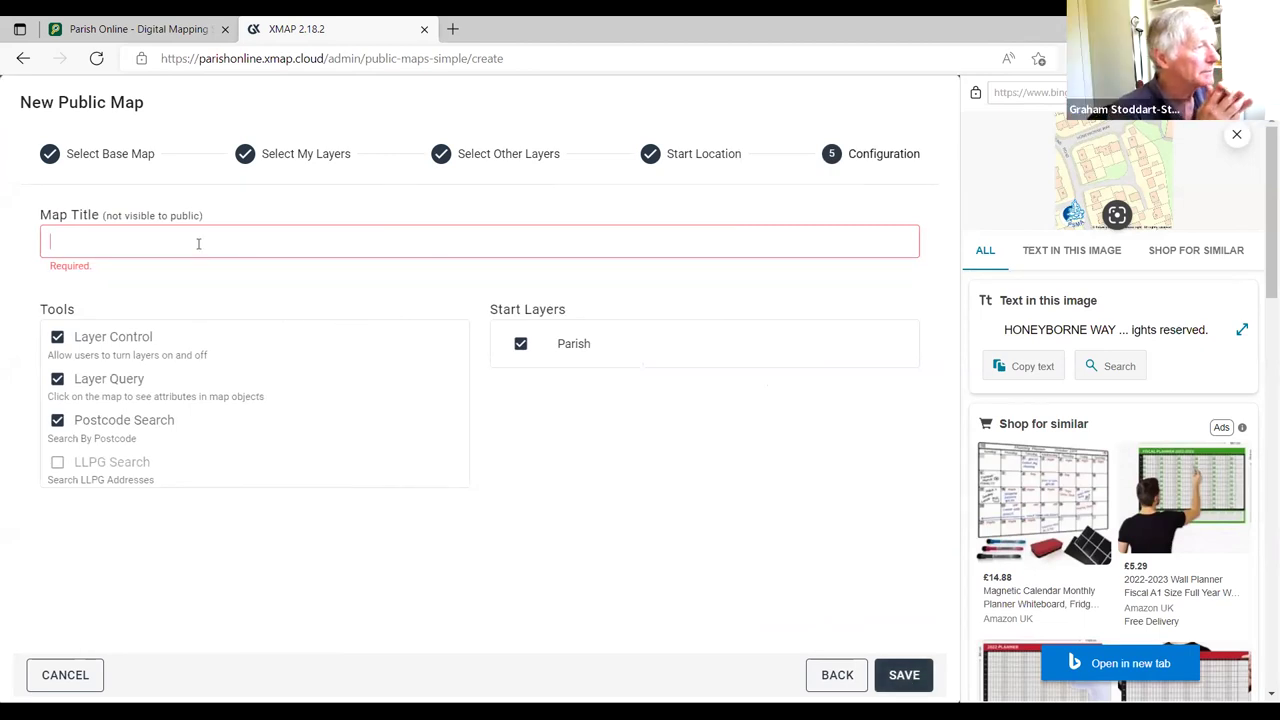
type("Parish ")
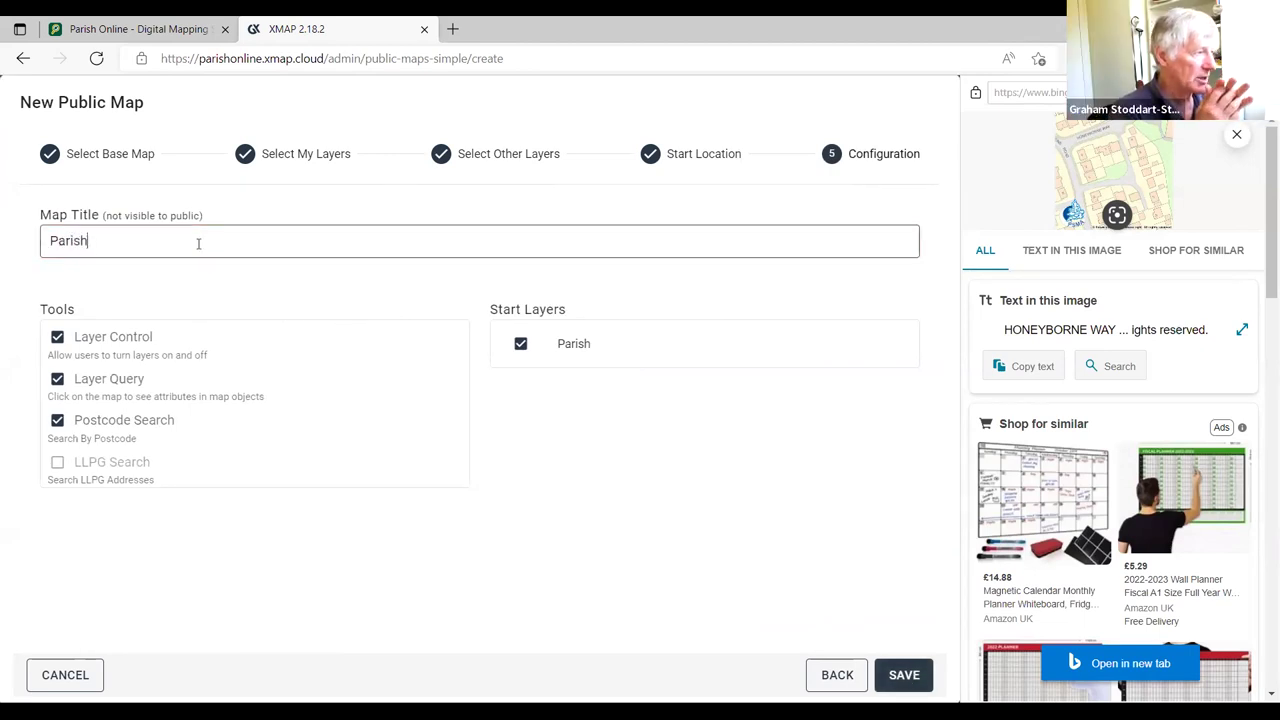
type("Boundary")
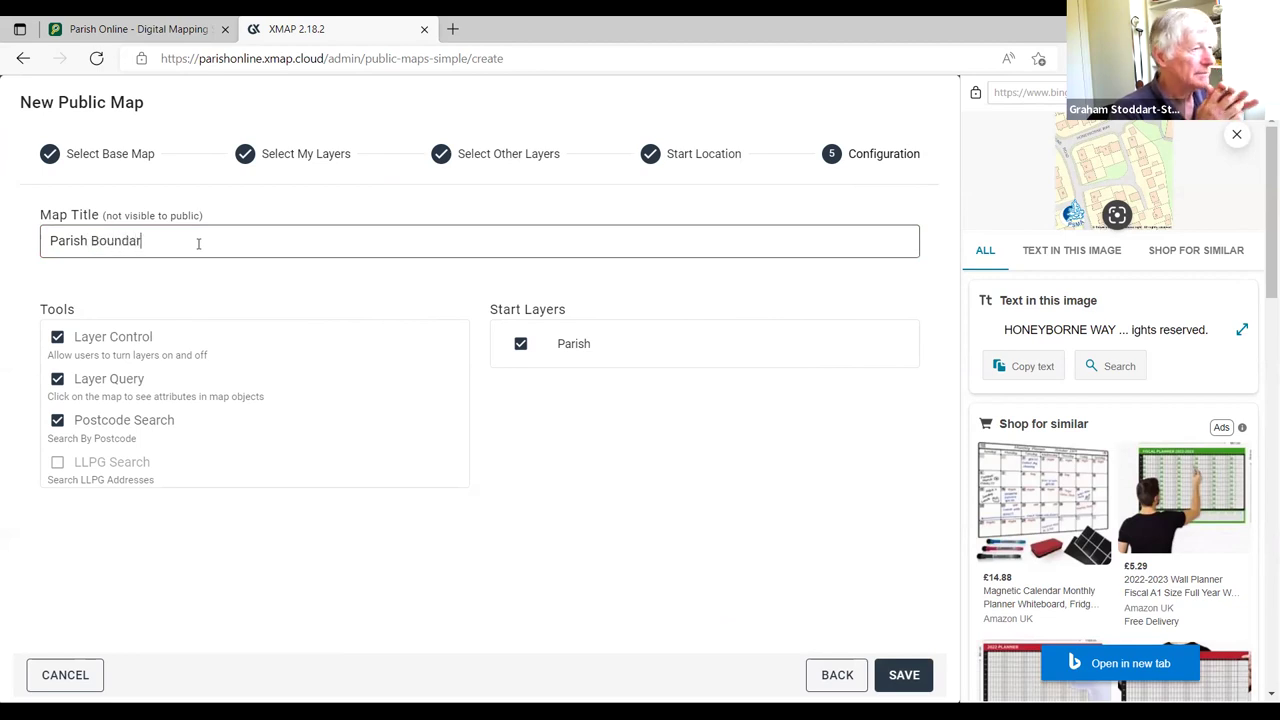
left_click(904, 676)
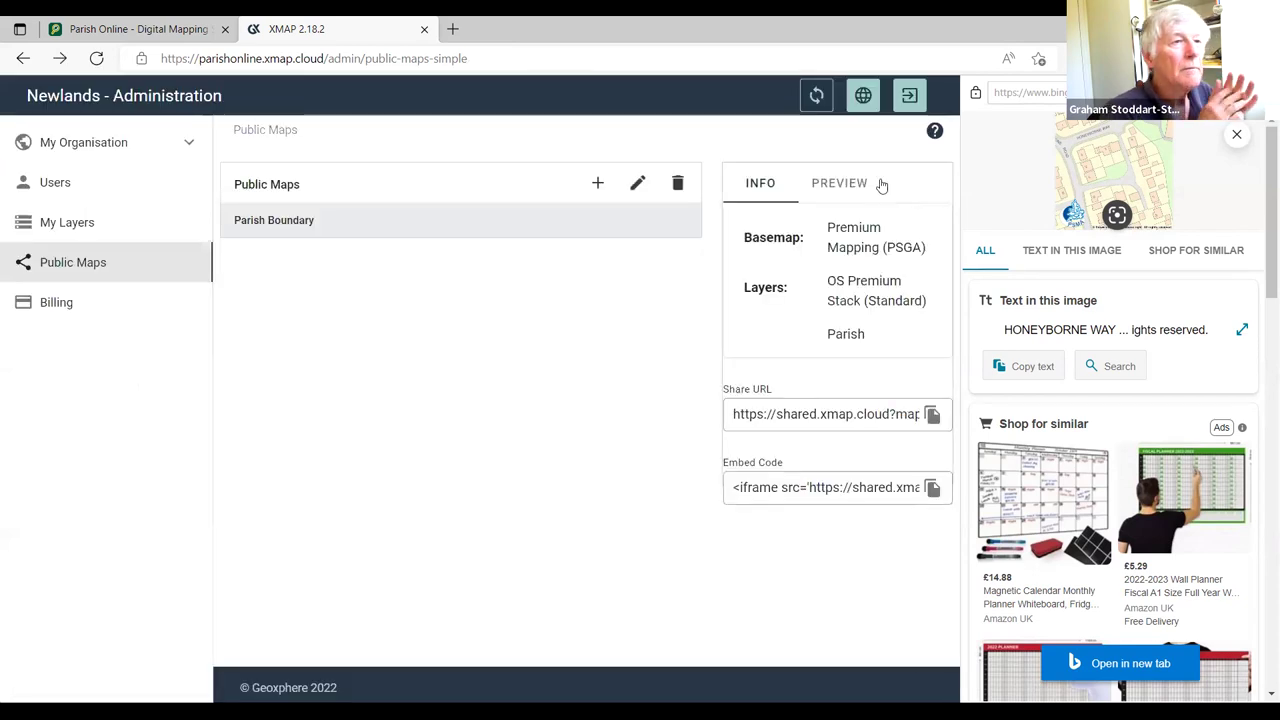
left_click(850, 184)
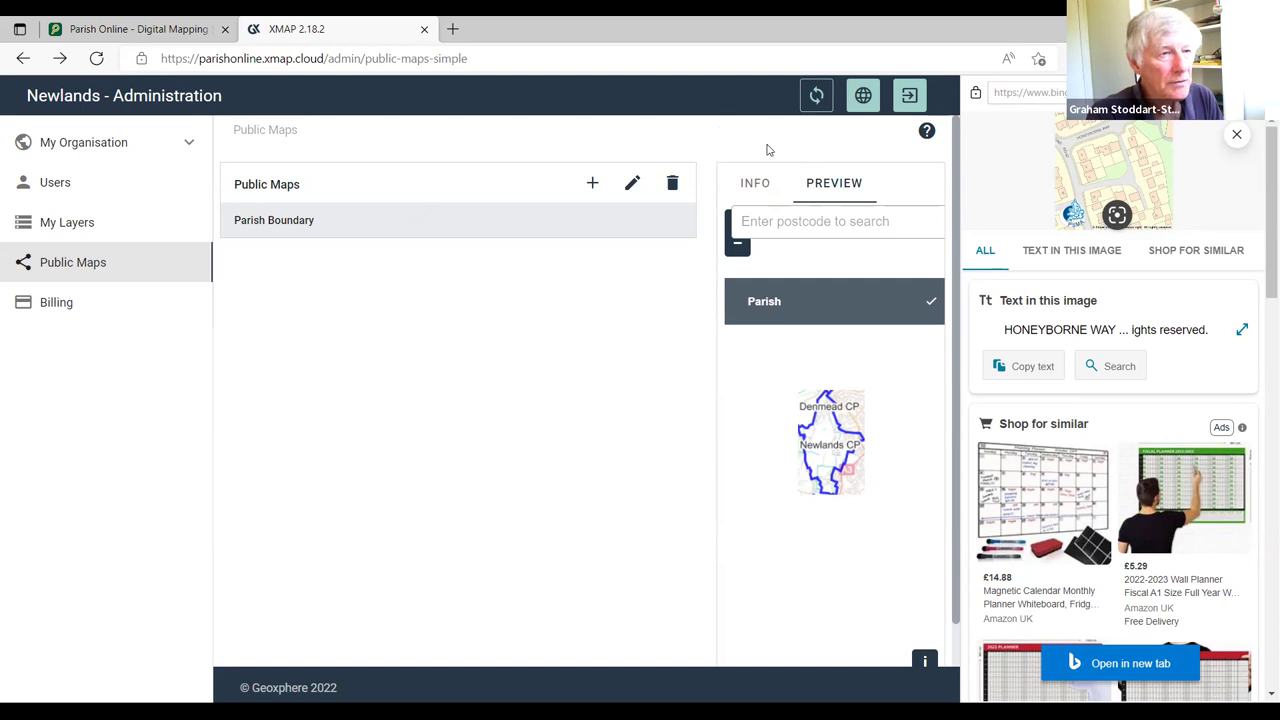
Return to the main map without the image search sidebar and expand the Parish Layers group.
left_click(861, 95)
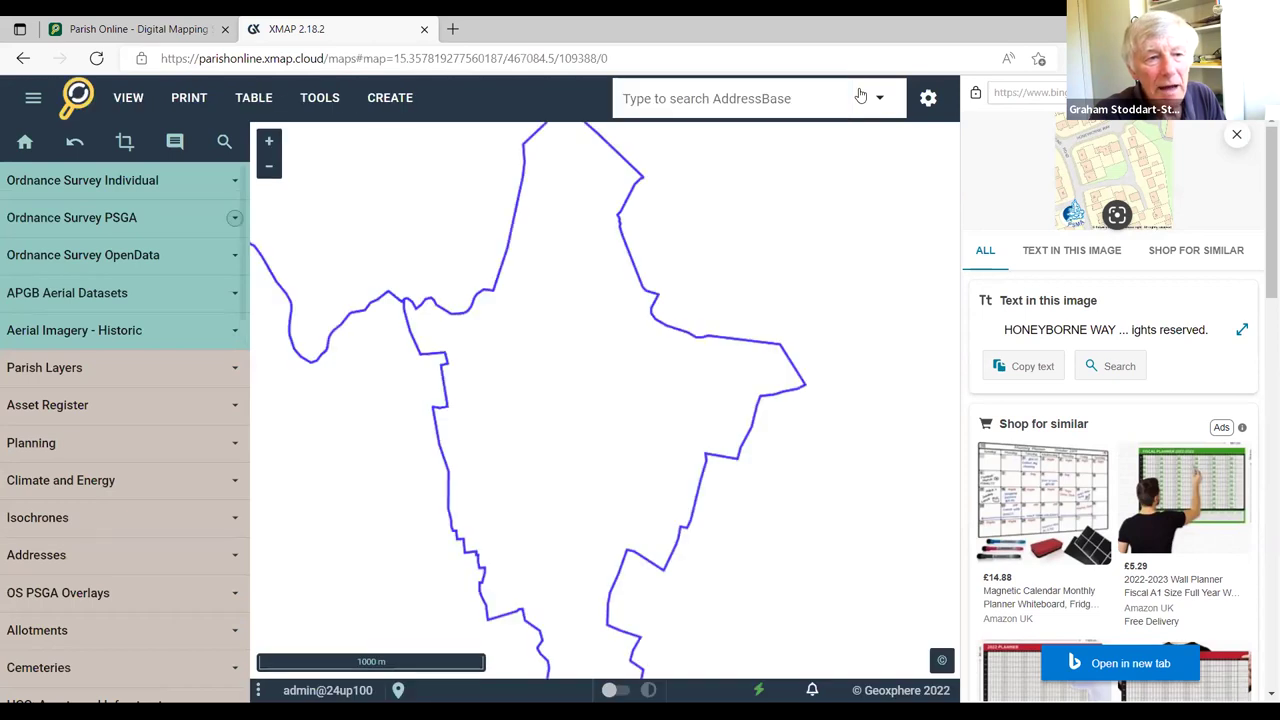
left_click(1239, 135)
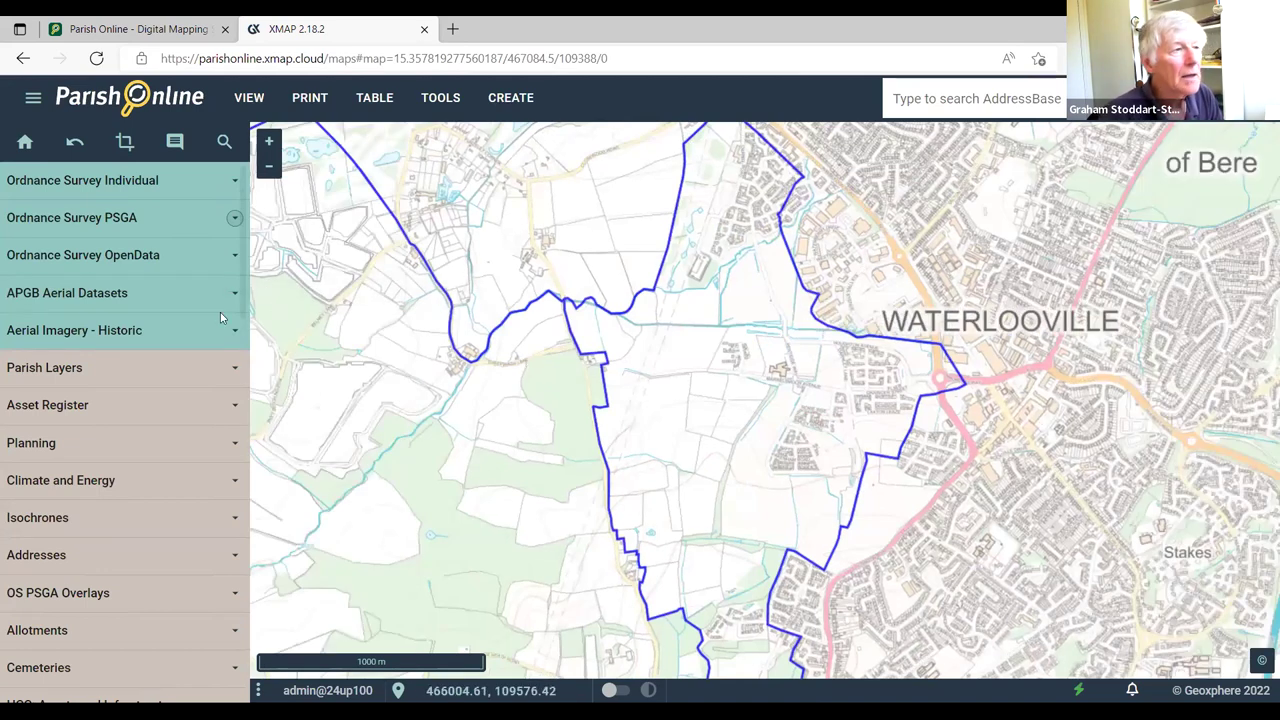
left_click(220, 370)
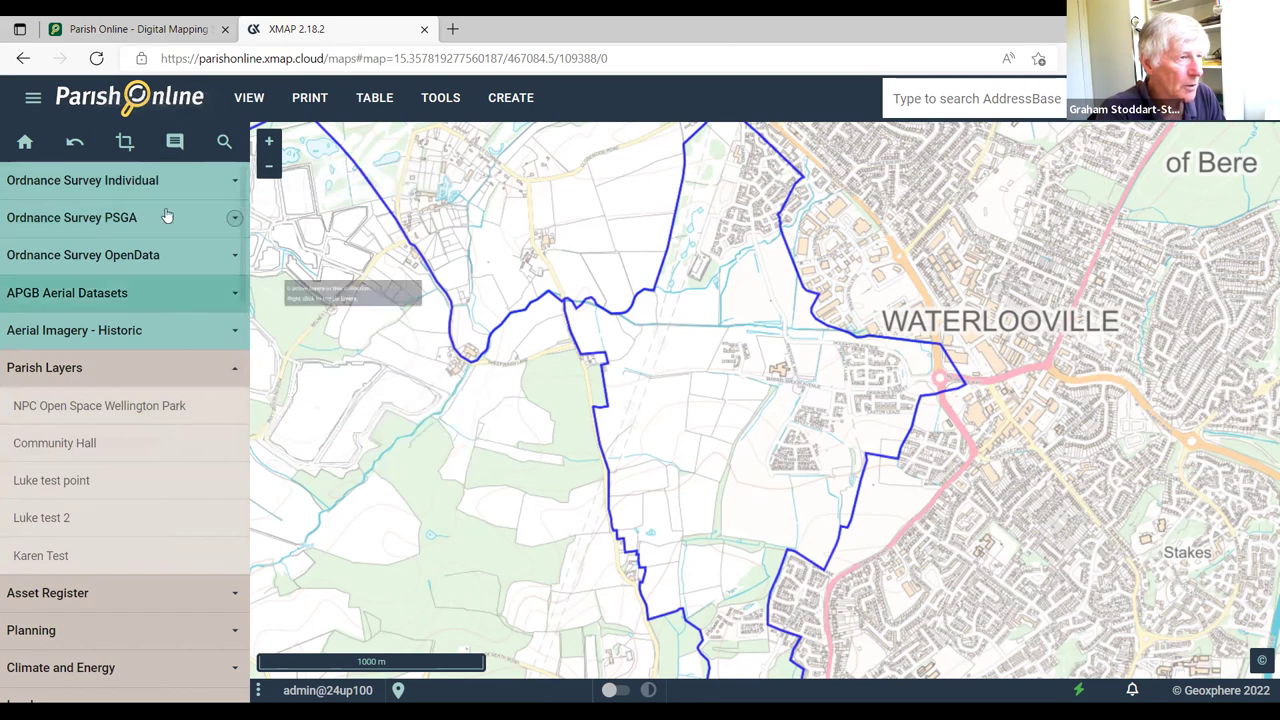
Start a new layer titled with the trainer's first name followed by "Test 3 Yew Gardens" and continue without using a suggested layer.
left_click(510, 100)
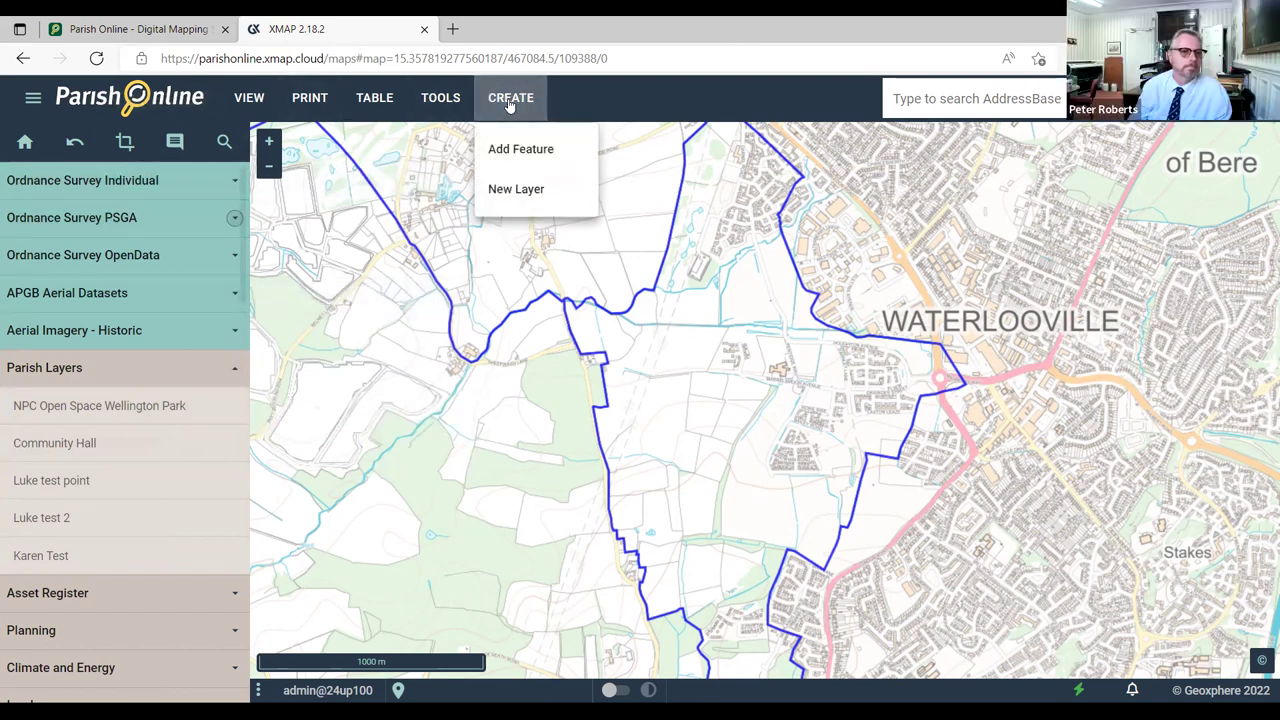
left_click(514, 190)
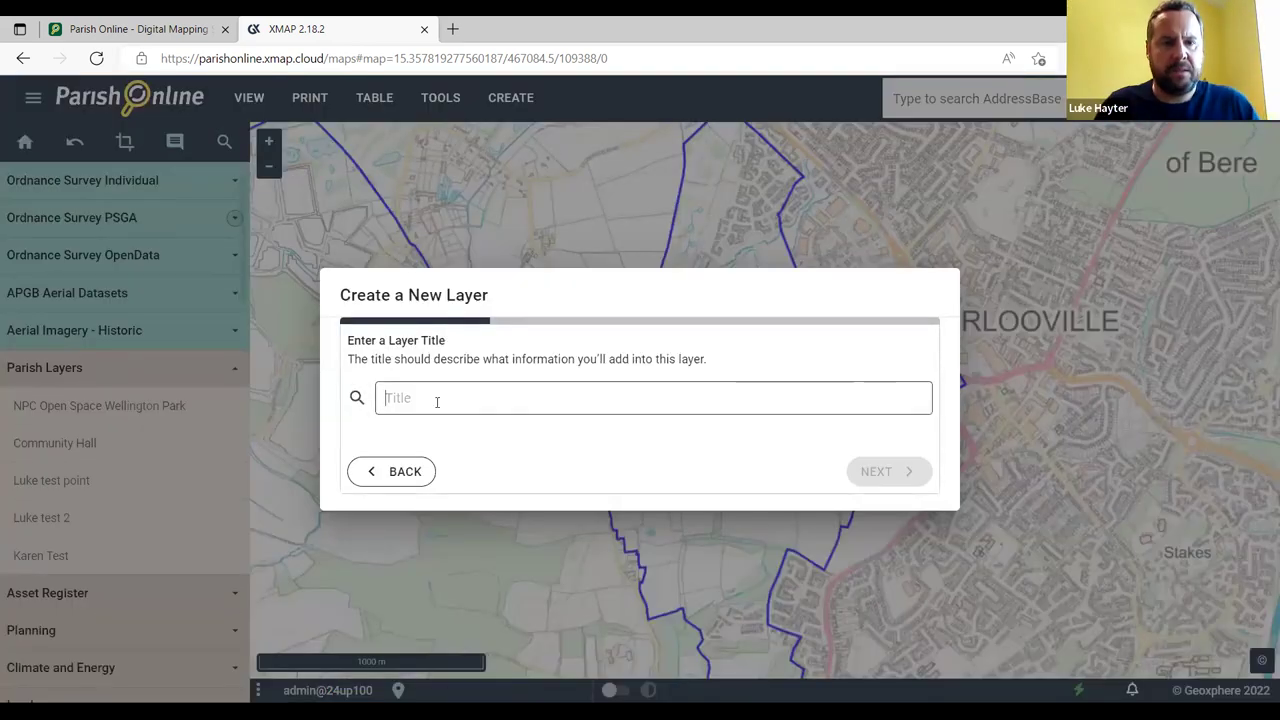
type("Luke Test")
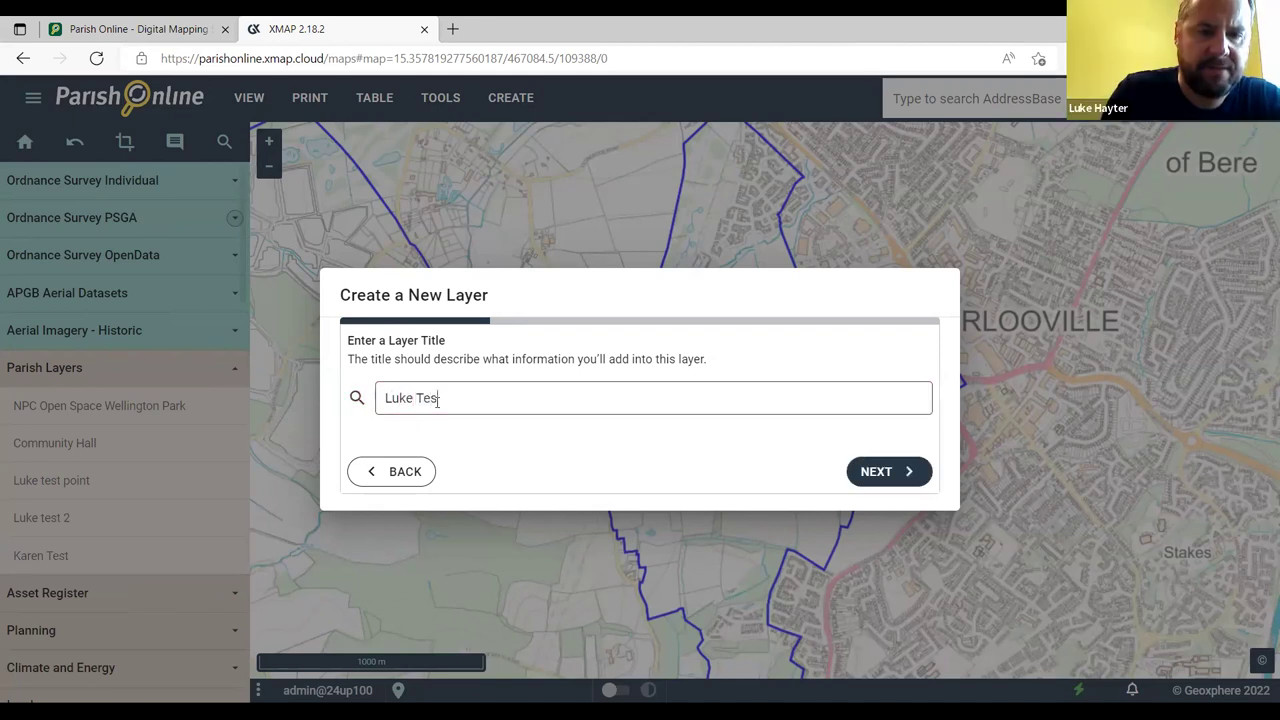
type(" 3 Yew GArdens")
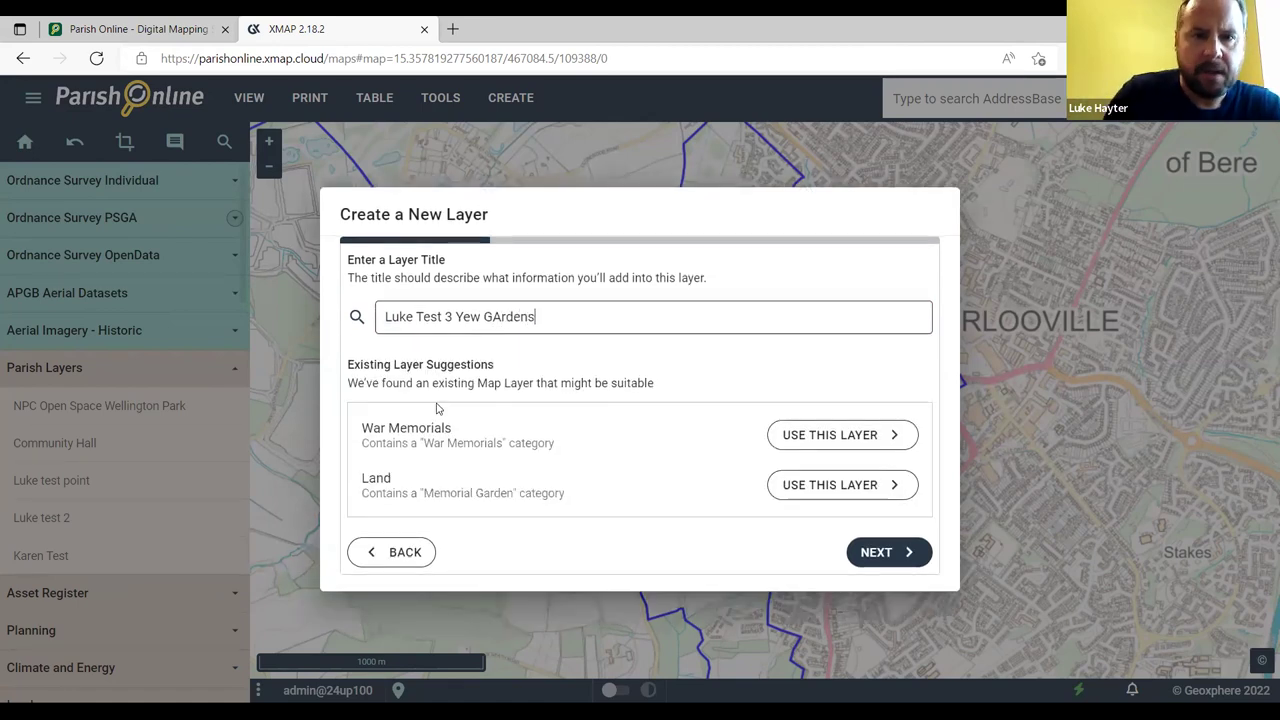
key("BackSpace")
key("BackSpace")
key("BackSpace")
key("BackSpace")
key("BackSpace")
key("BackSpace")
type("ardens")
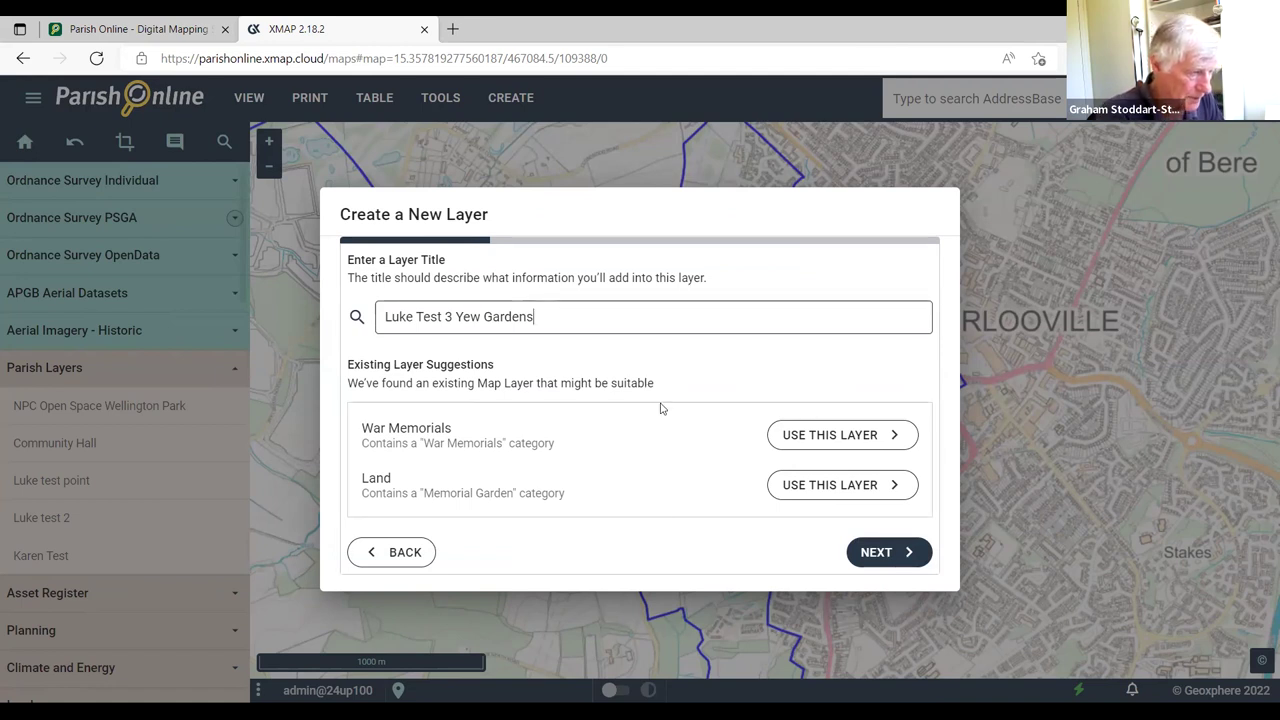
left_click(910, 560)
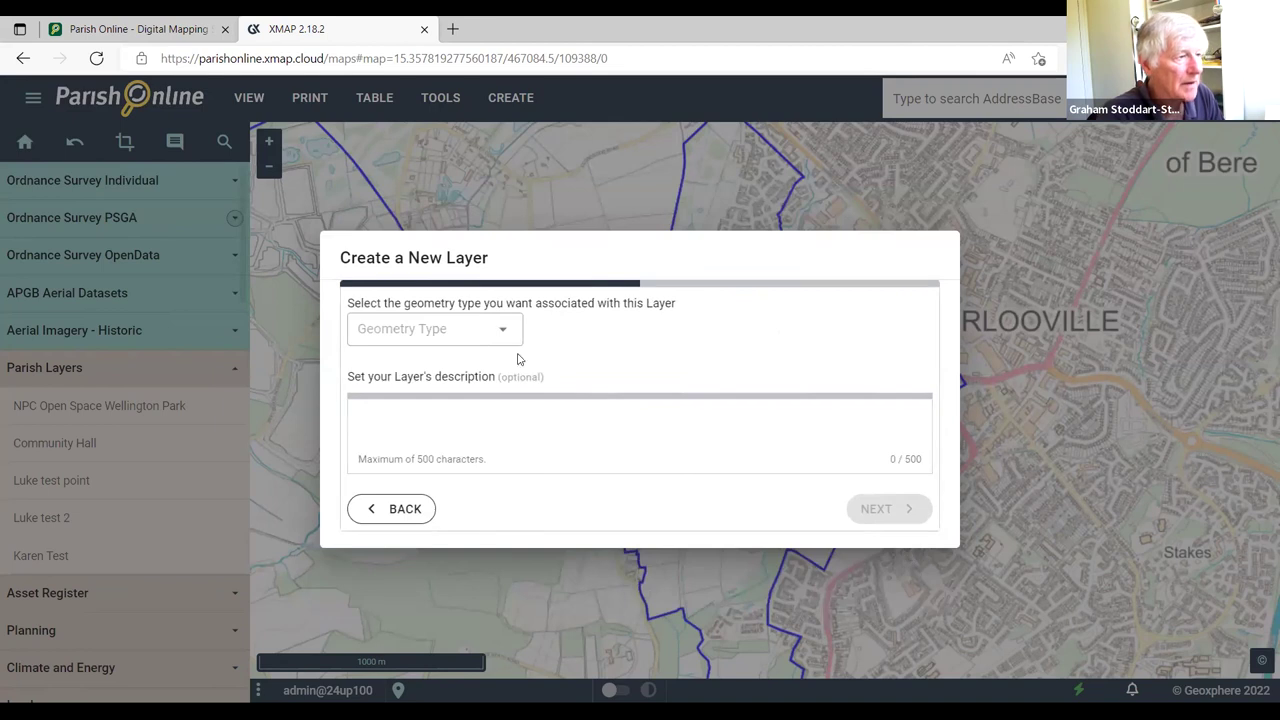
Set the new layer's geometry type to Polygon and its description to "Yew Gardens development boundaries", and continue to the columns.
left_click(499, 331)
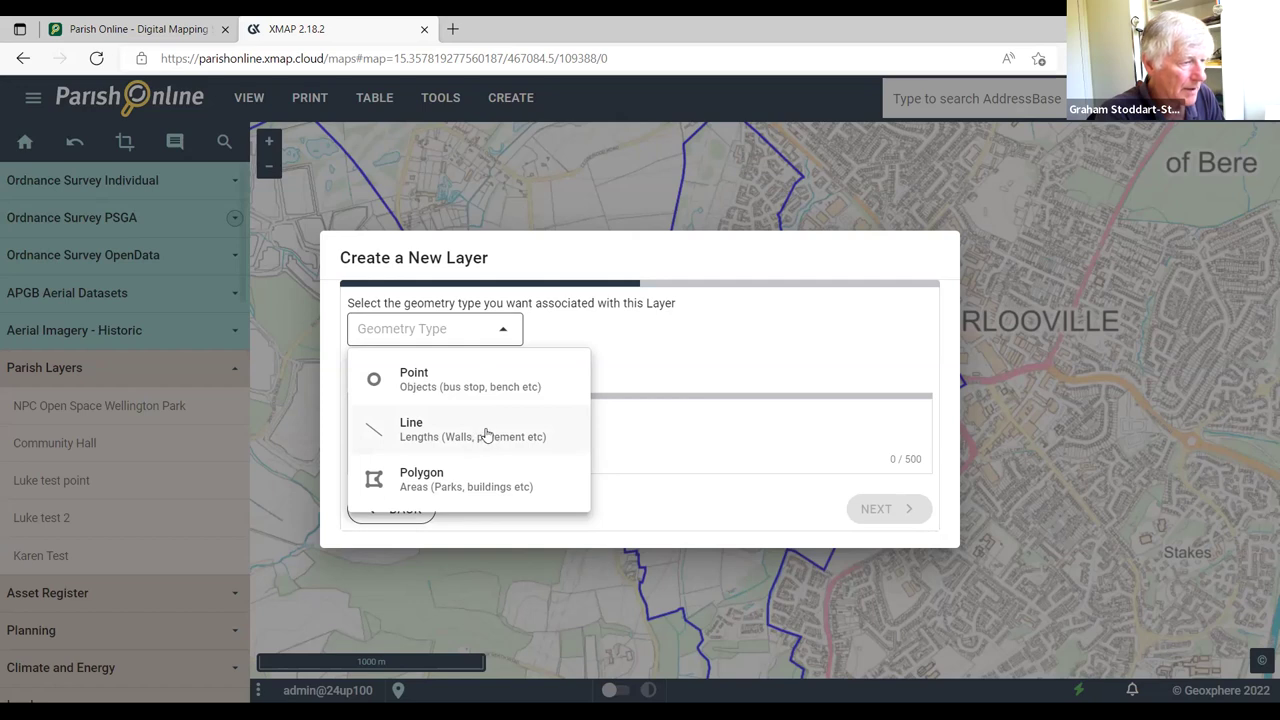
left_click(446, 488)
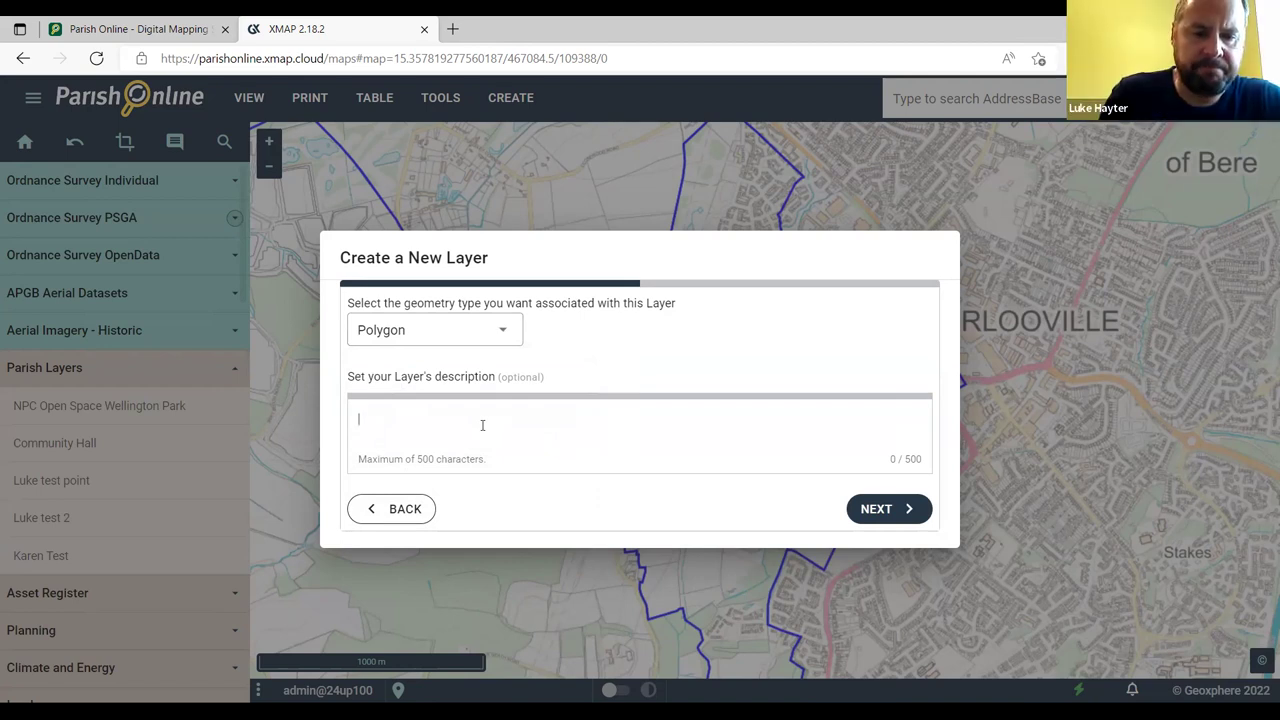
type("Y")
key("BackSpace")
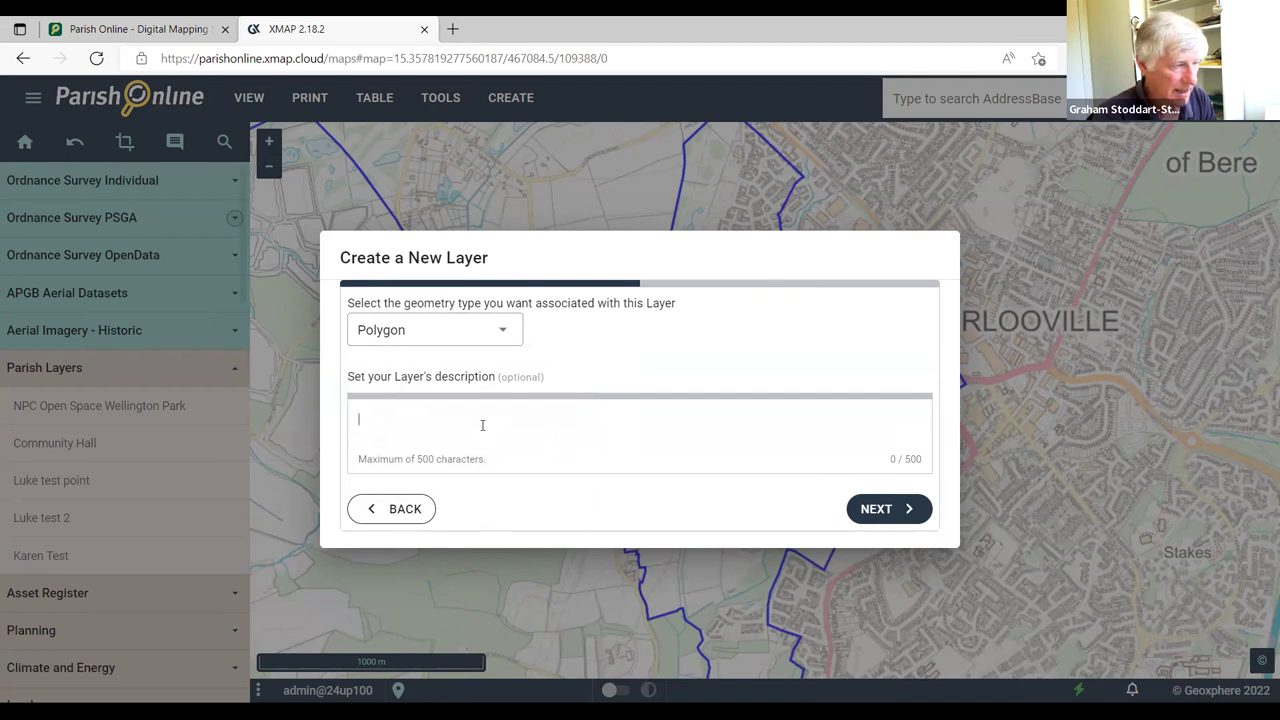
type("Yew GA")
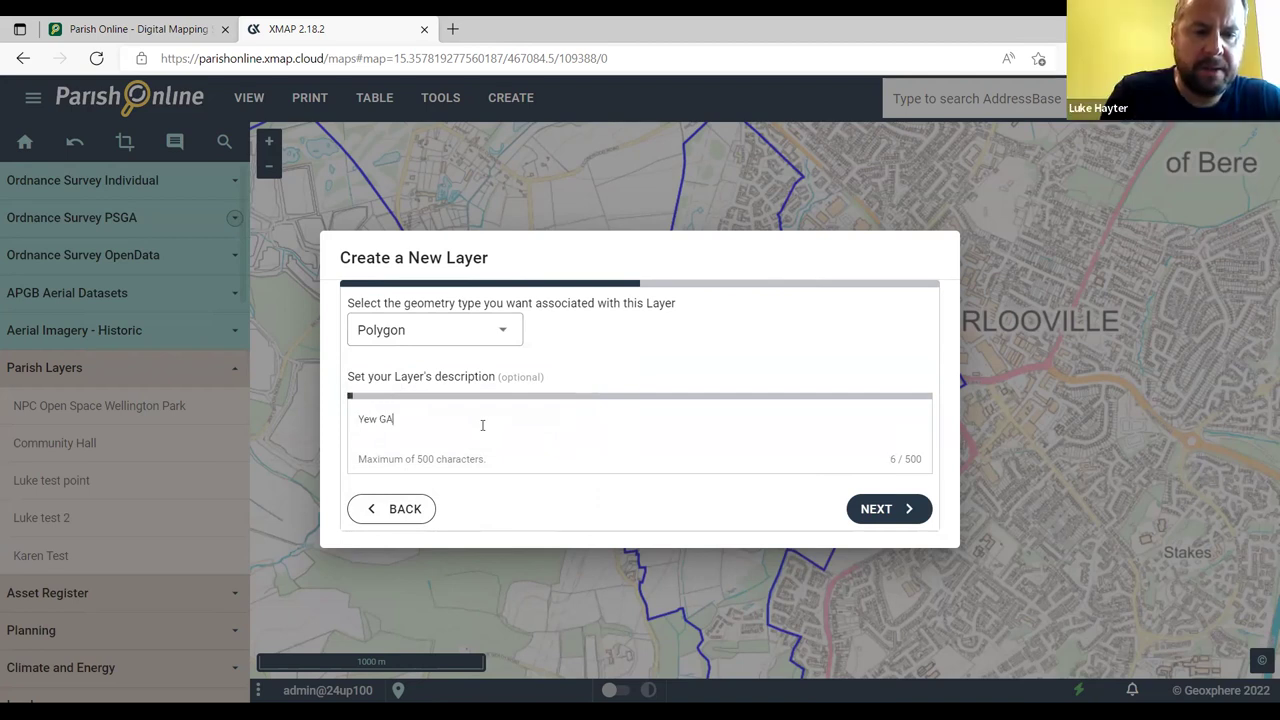
type("rdens deve")
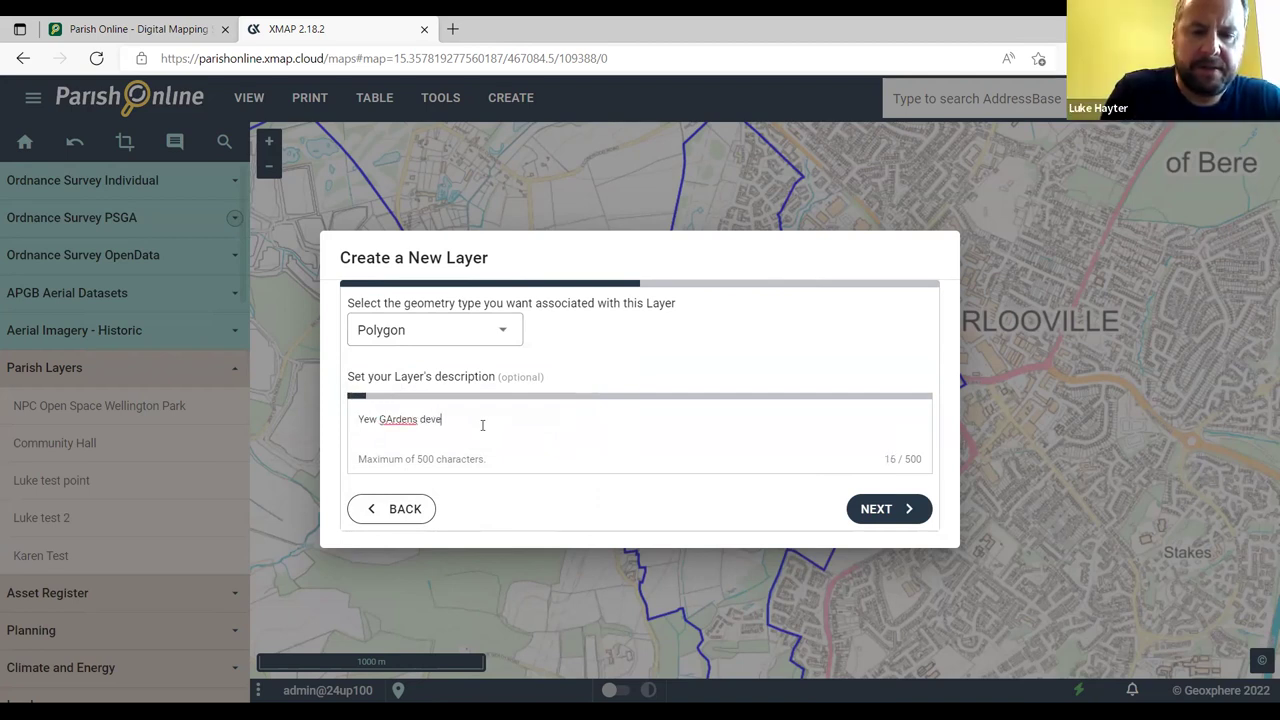
type("lopment bo")
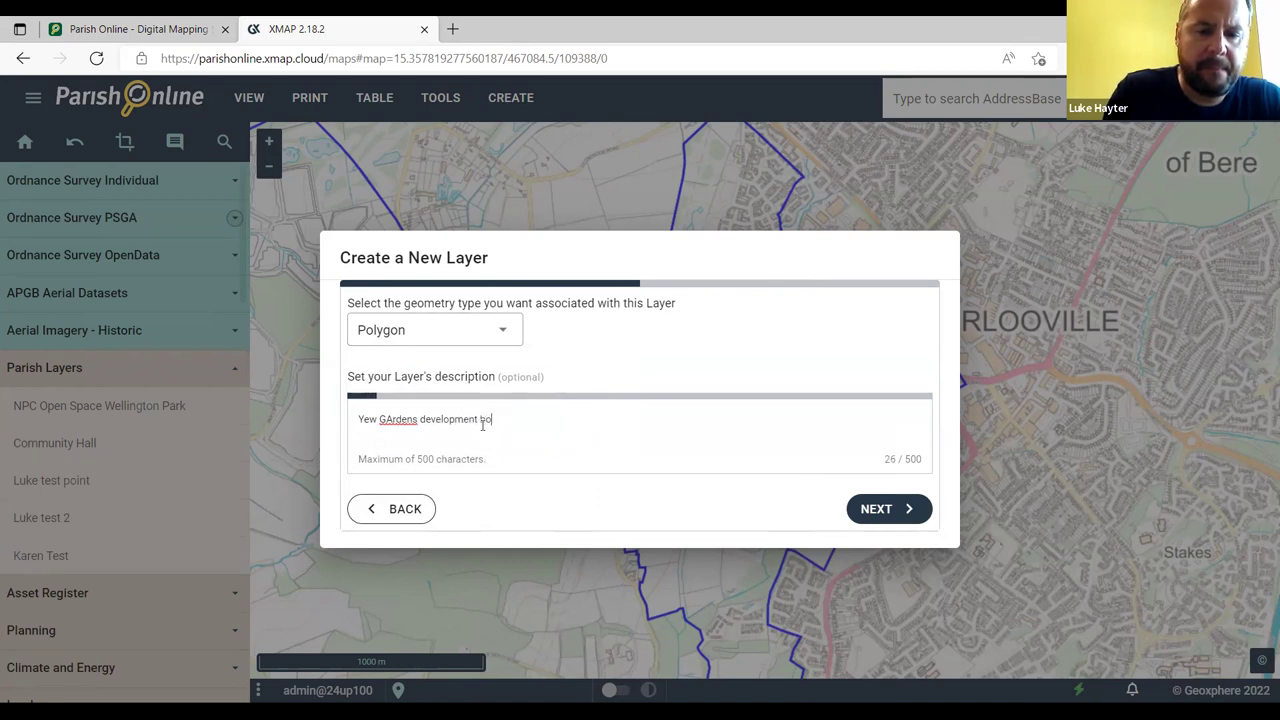
type("undaries")
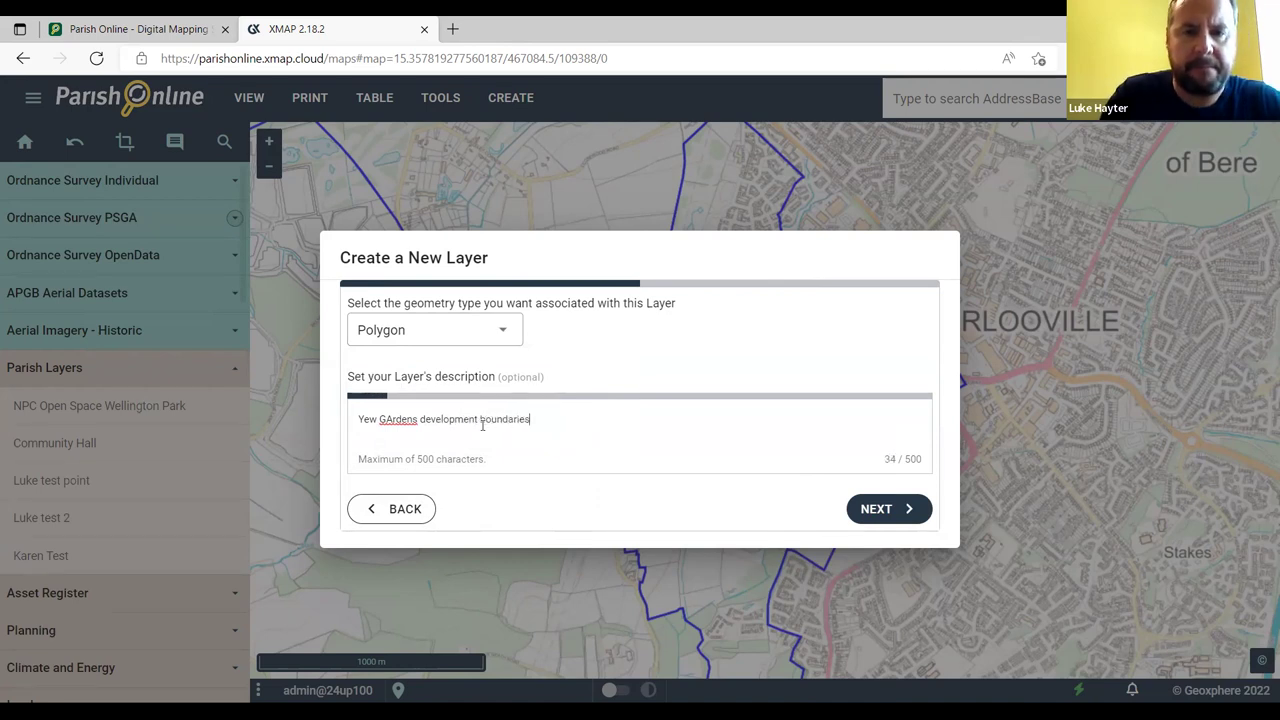
left_click(391, 420)
key("BackSpace")
type("a")
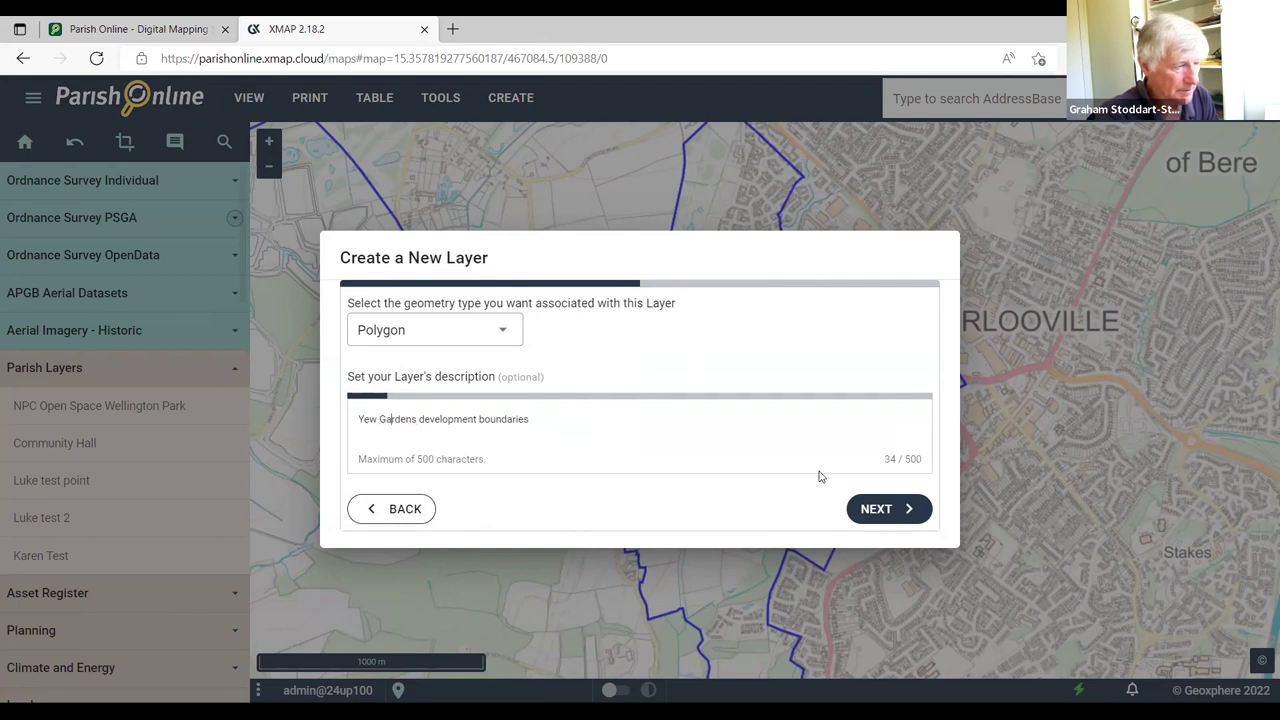
left_click(884, 508)
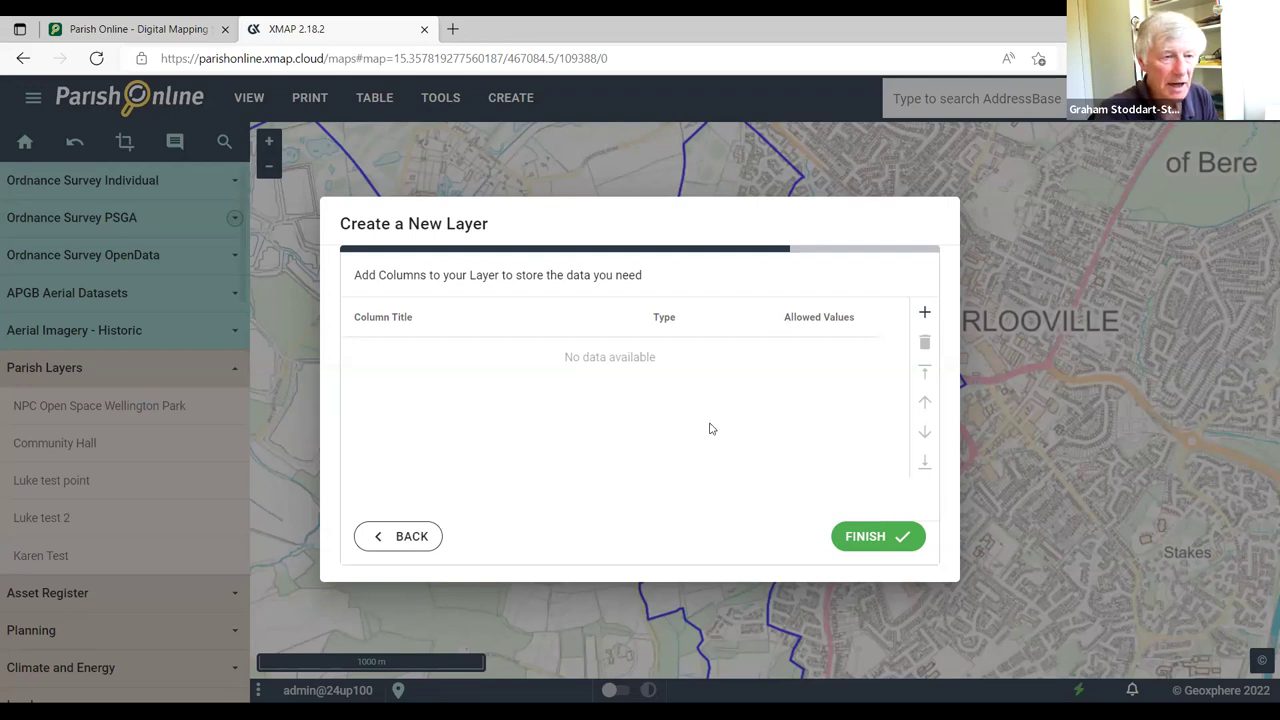
Add a text column titled Location to the new layer and finish creating the layer.
left_click(925, 315)
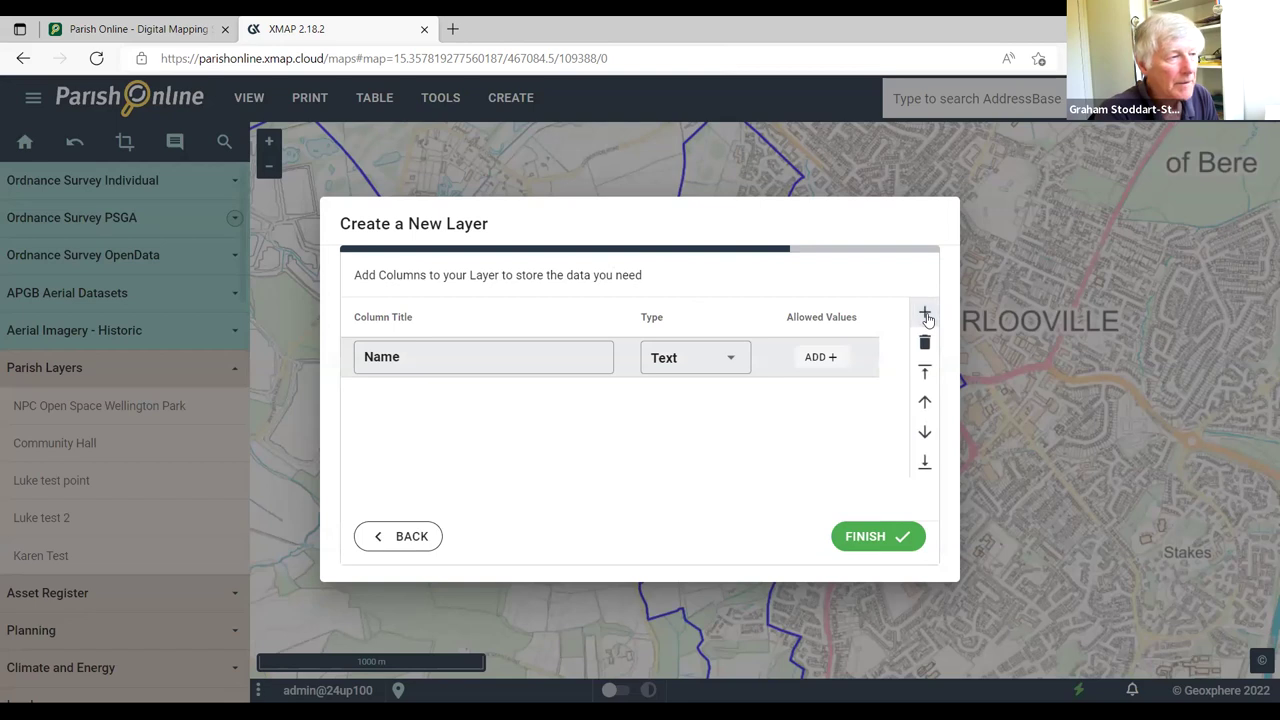
left_click(531, 356)
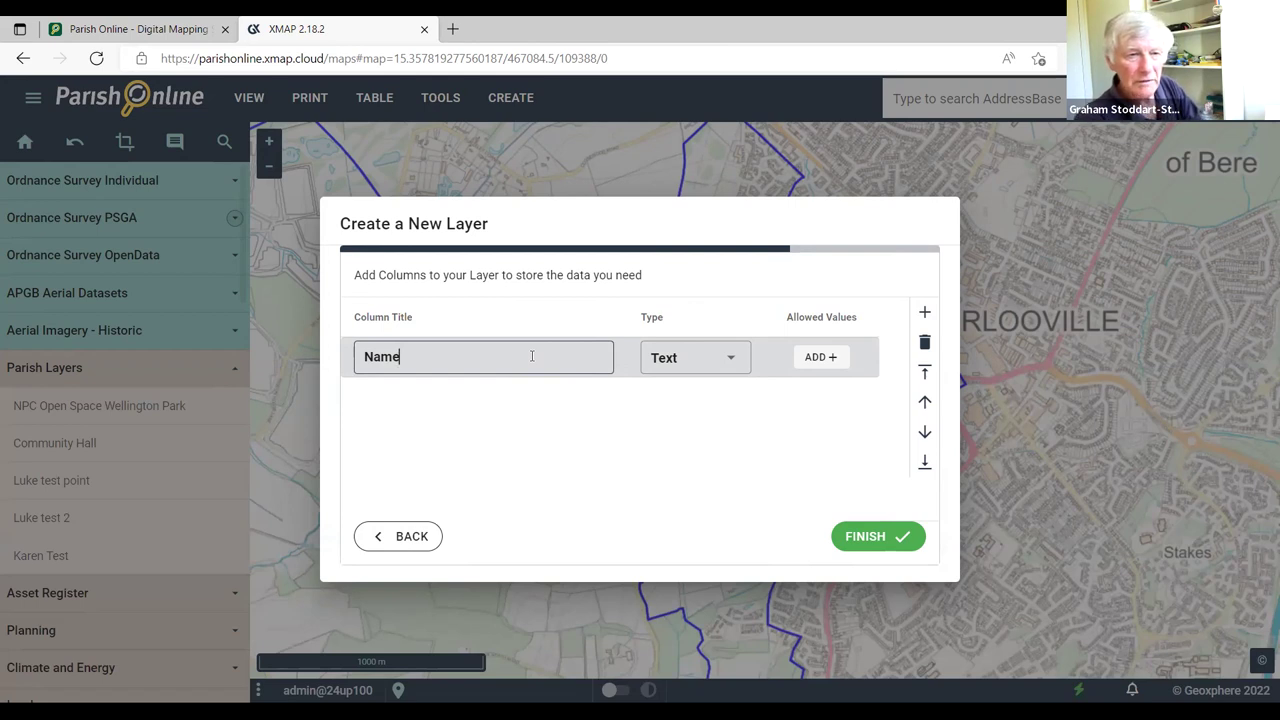
key("BackSpace")
key("BackSpace")
key("BackSpace")
key("BackSpace")
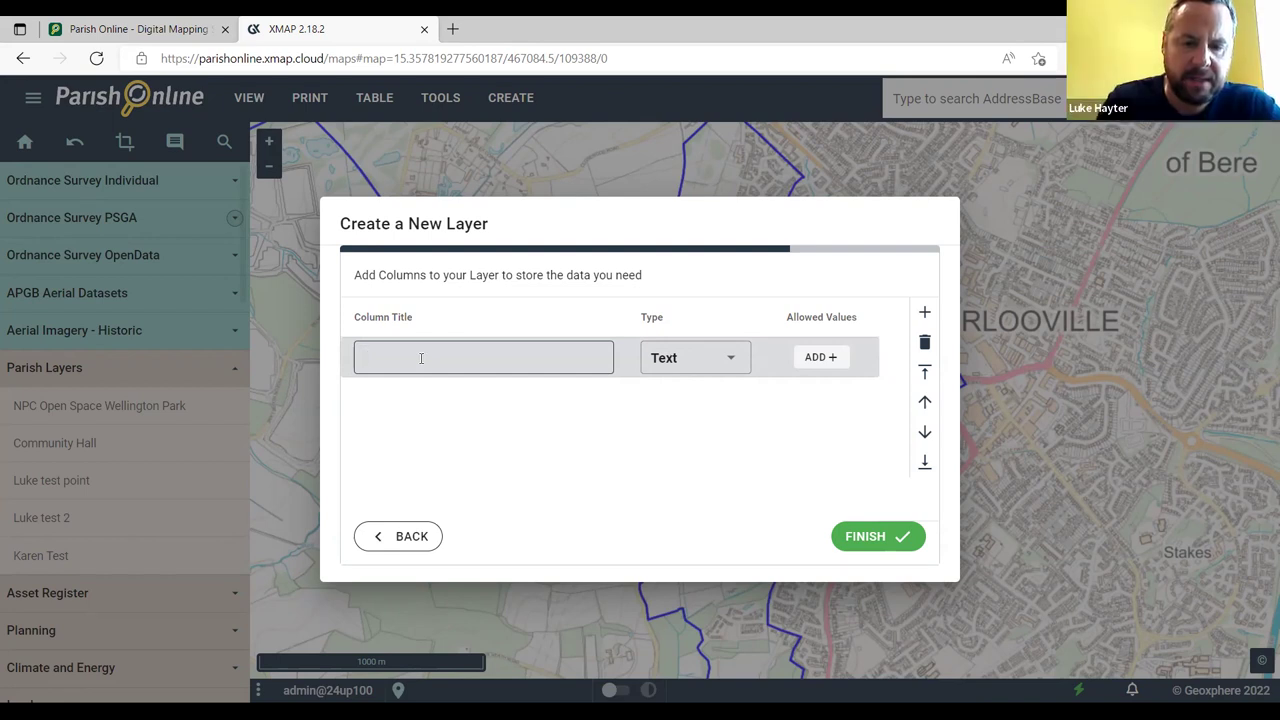
type("Location")
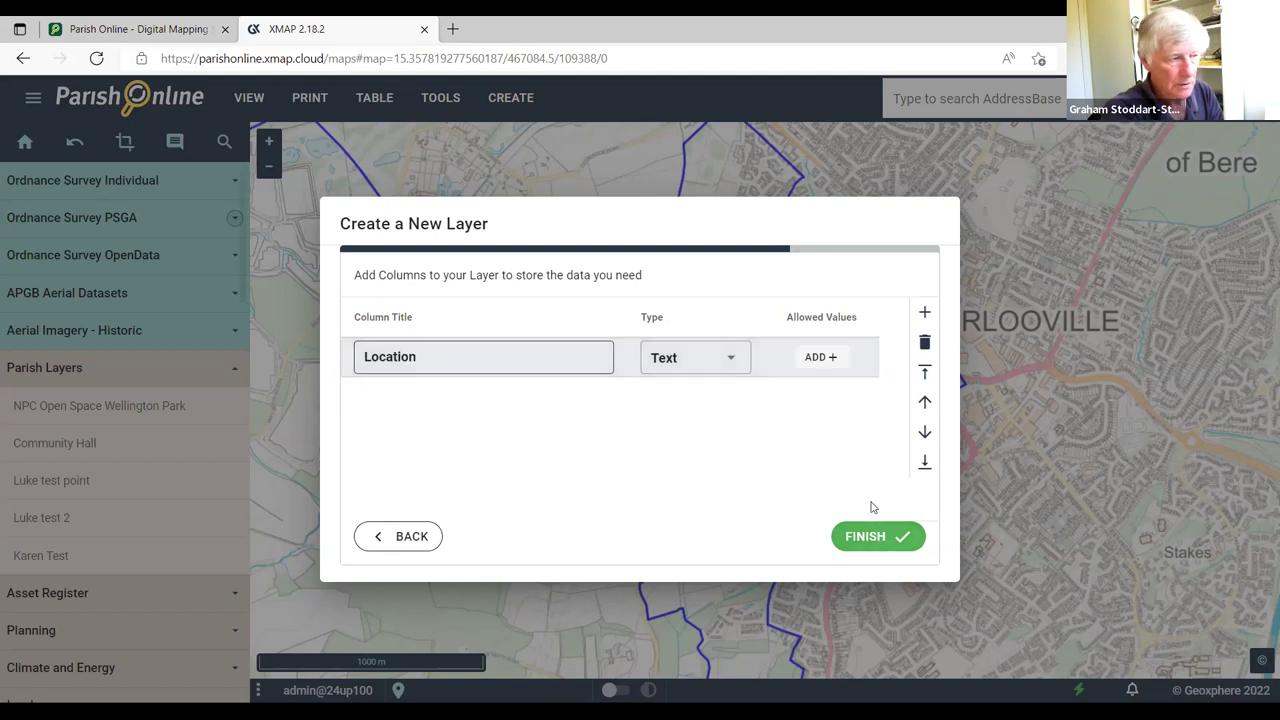
left_click(876, 538)
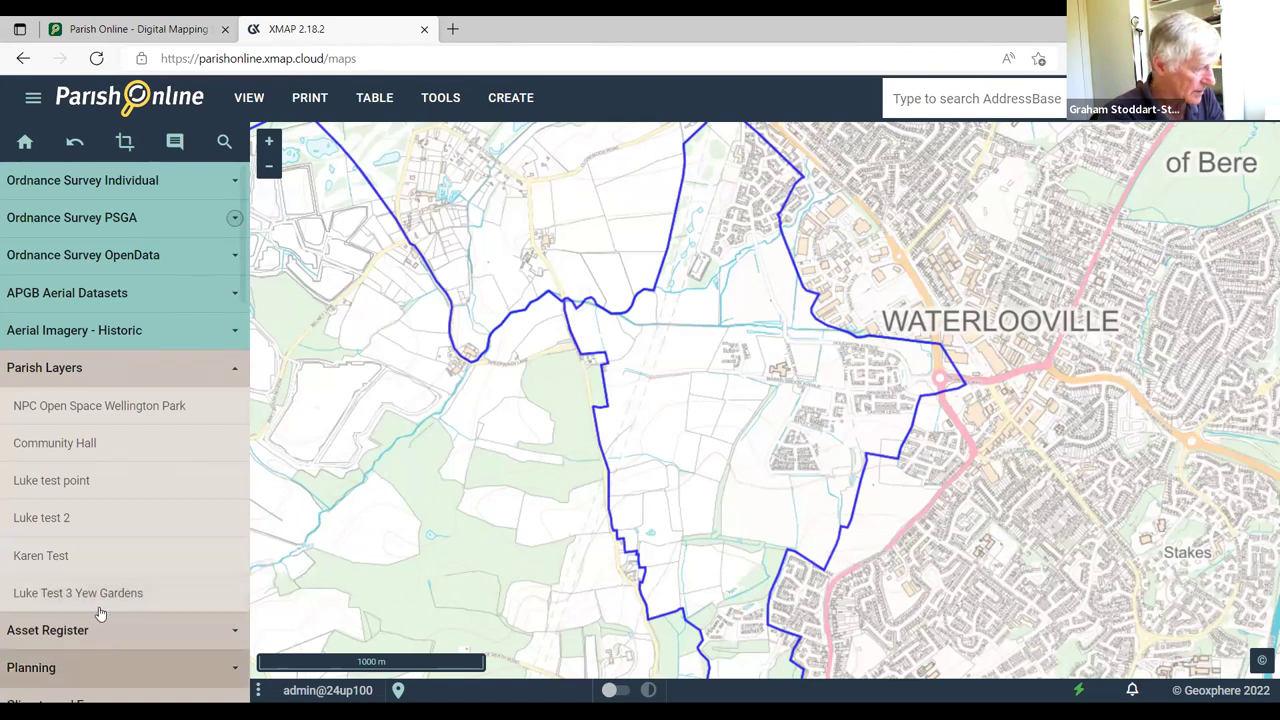
mouse_move(114, 596)
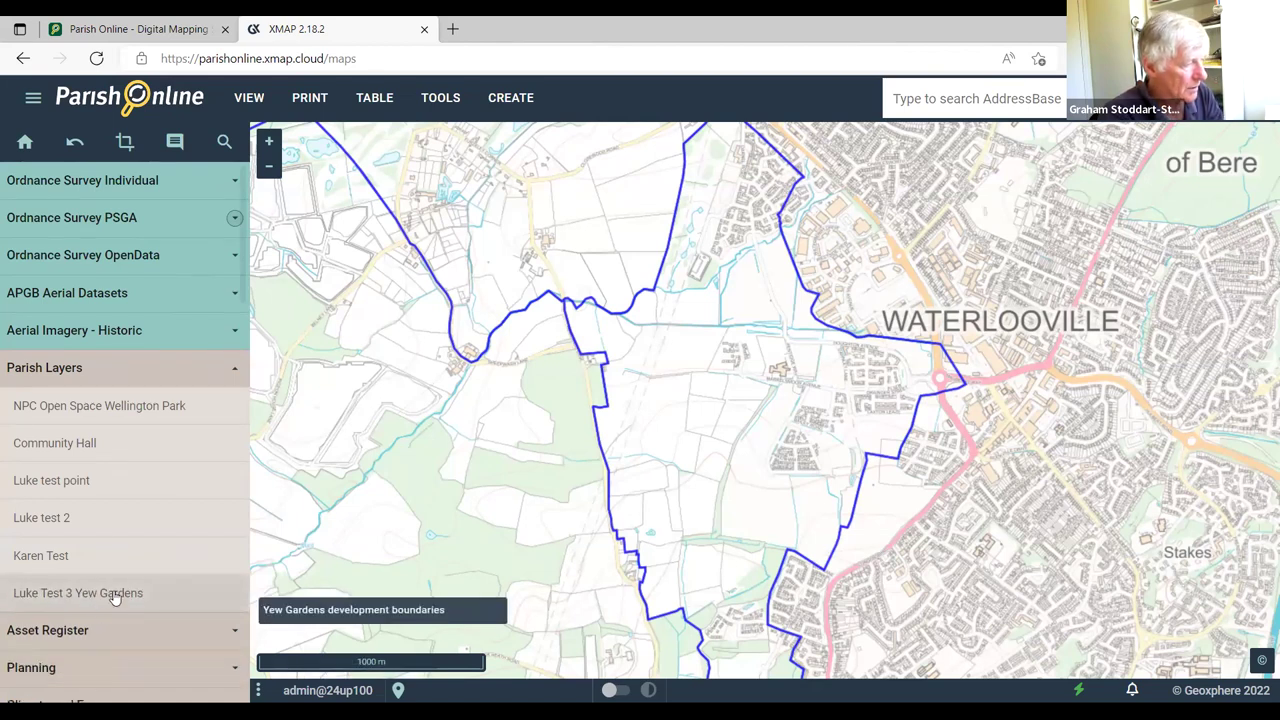
left_click(114, 596)
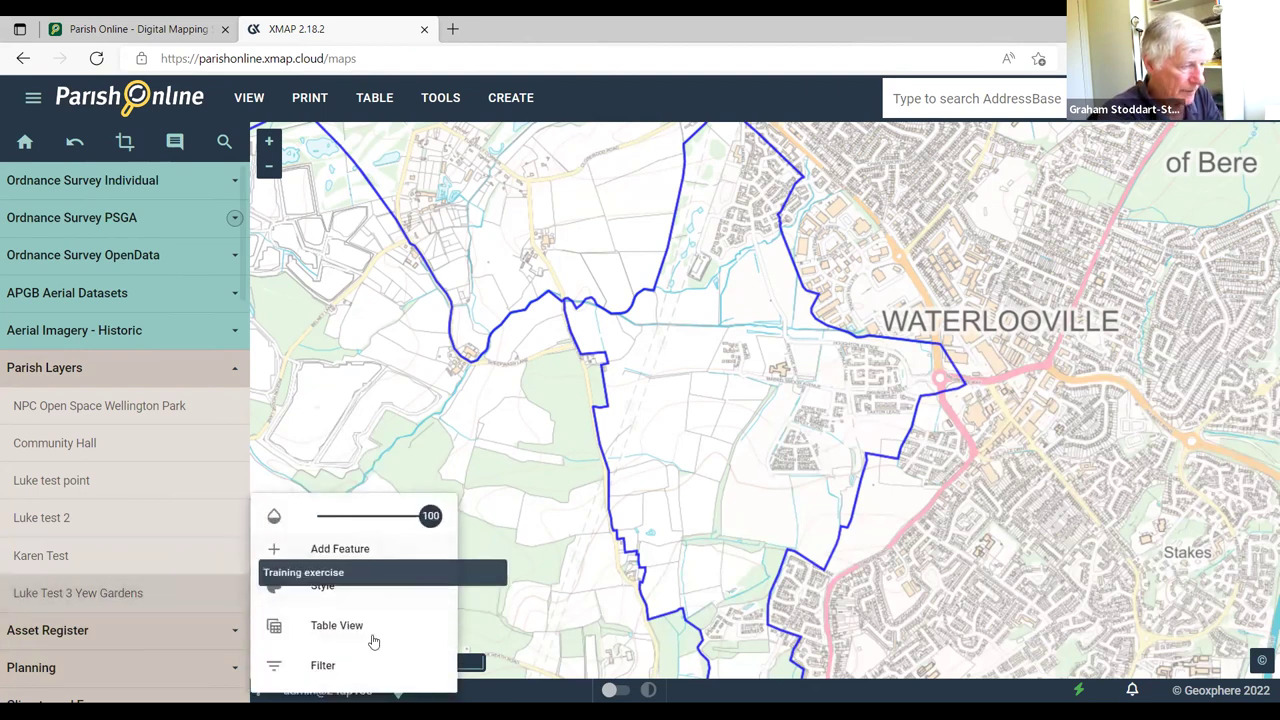
left_click(339, 550)
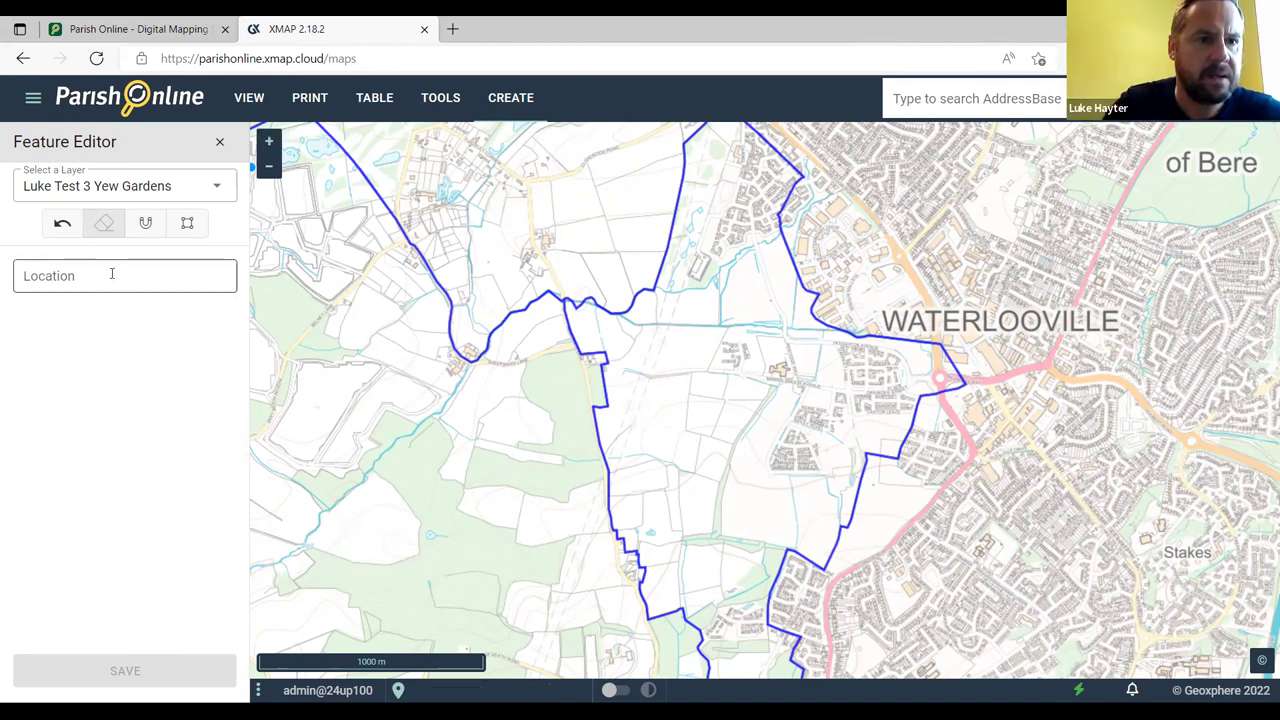
left_click(38, 278)
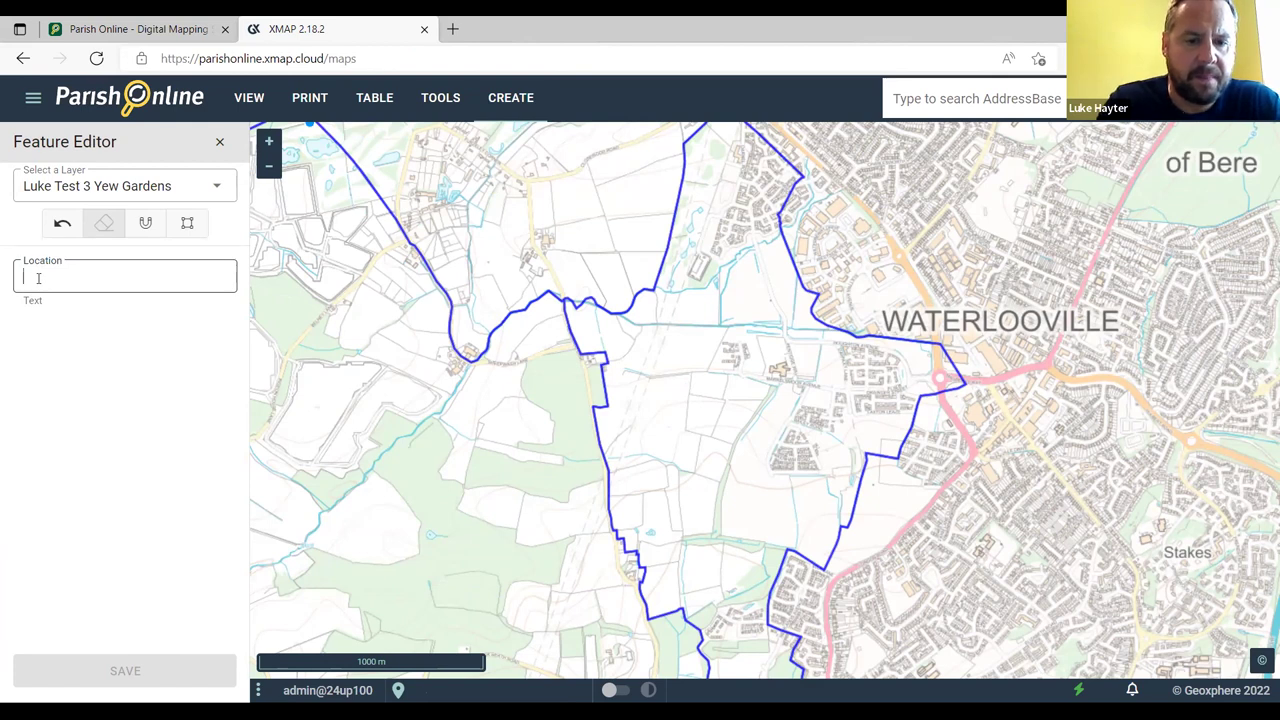
type("Yew GArd")
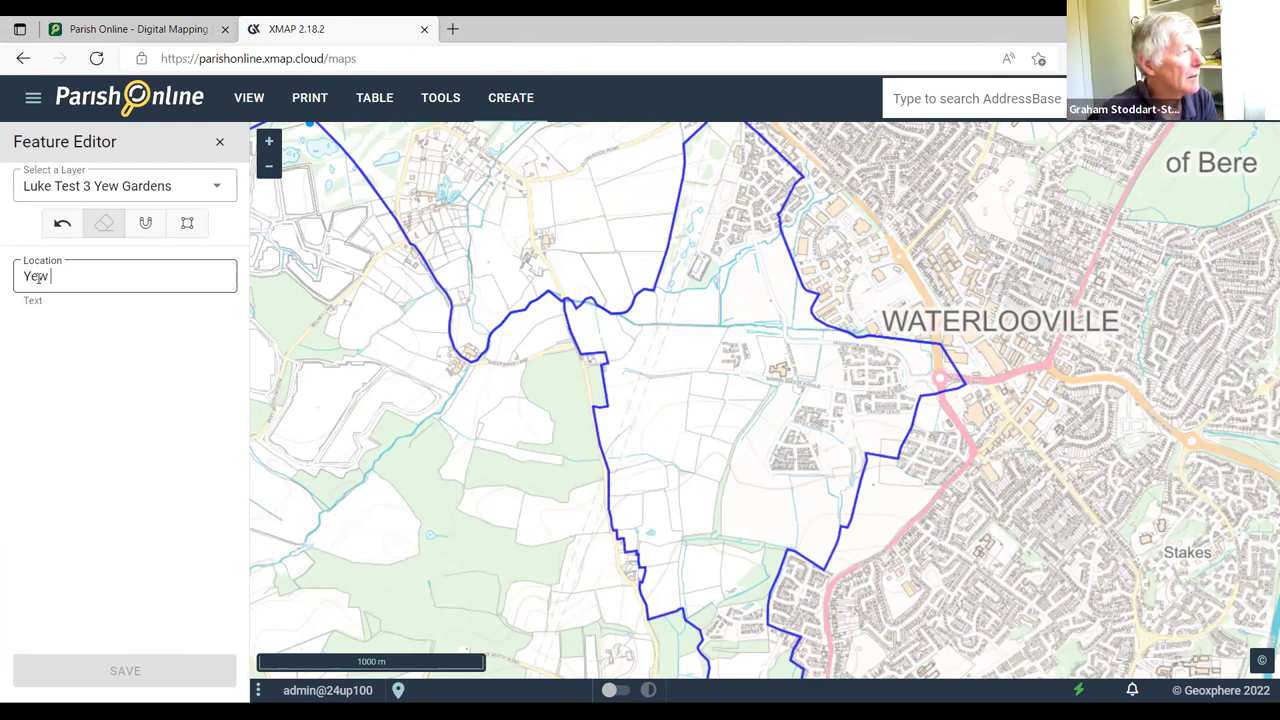
key("BackSpace")
key("BackSpace")
key("BackSpace")
type("ardens ")
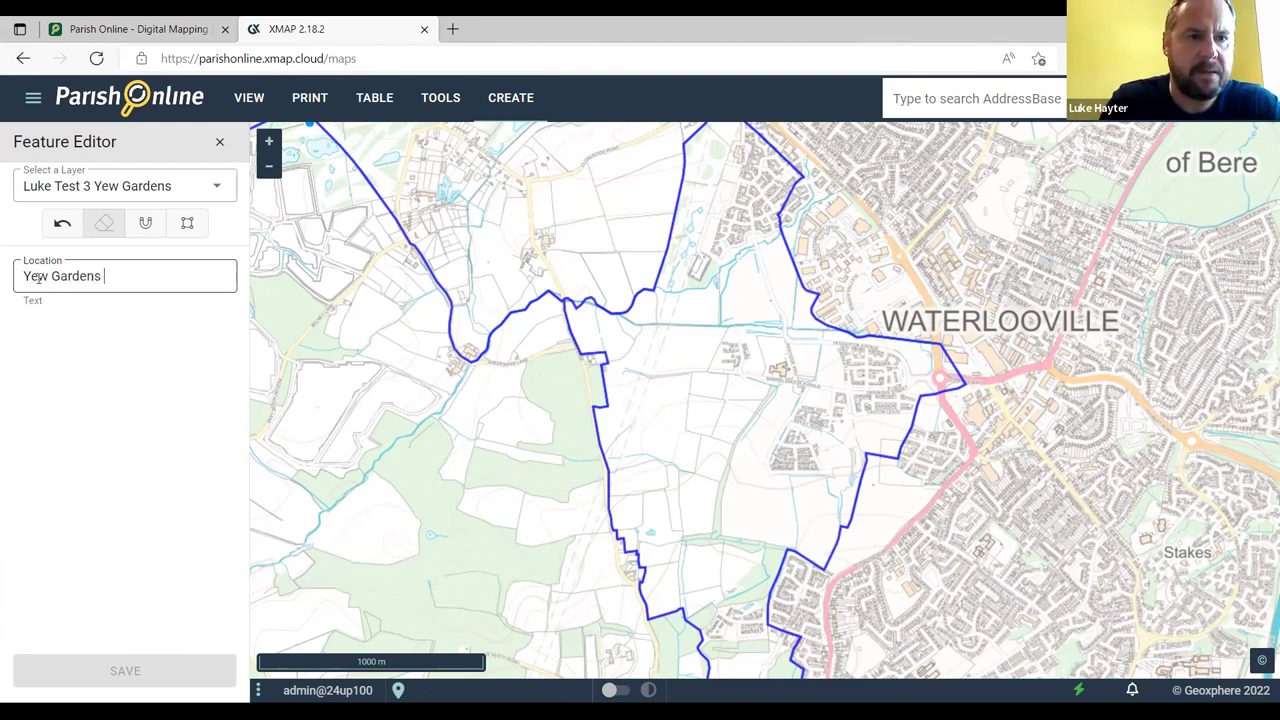
type("defind")
key("BackSpace")
type("ition")
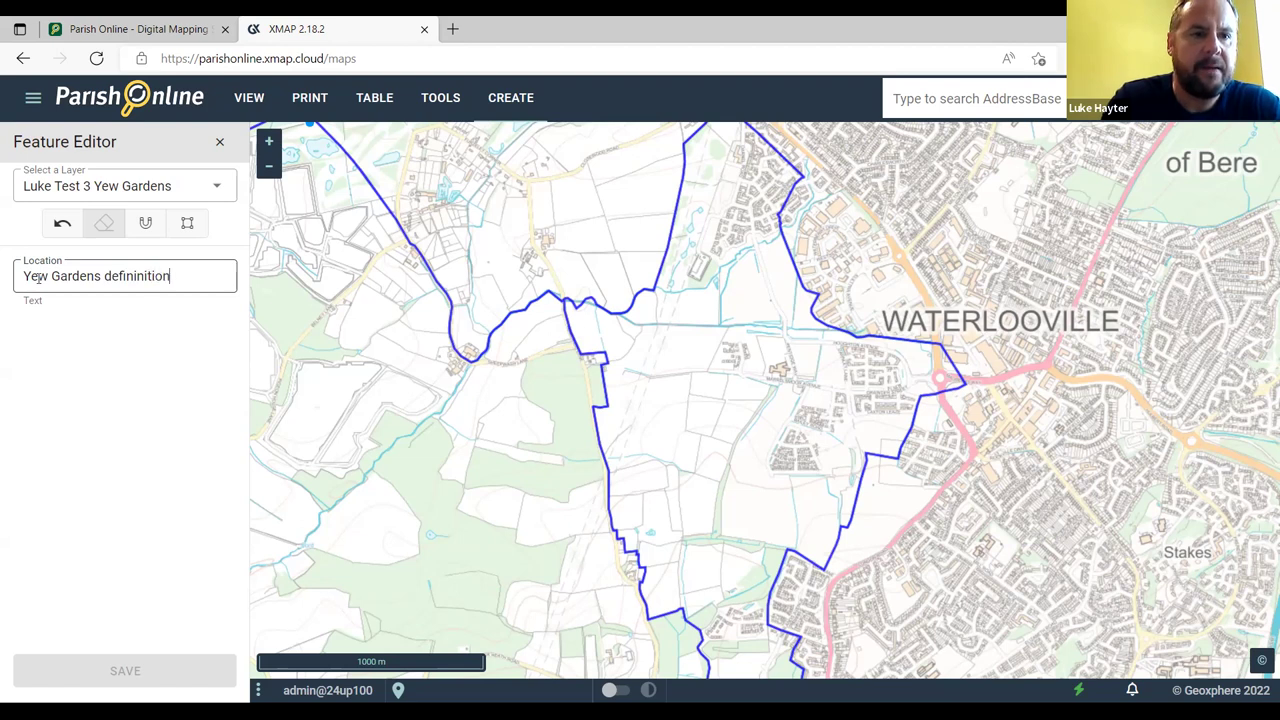
key("BackSpace")
key("BackSpace")
key("BackSpace")
key("BackSpace")
key("BackSpace")
key("BackSpace")
key("BackSpace")
key("BackSpace")
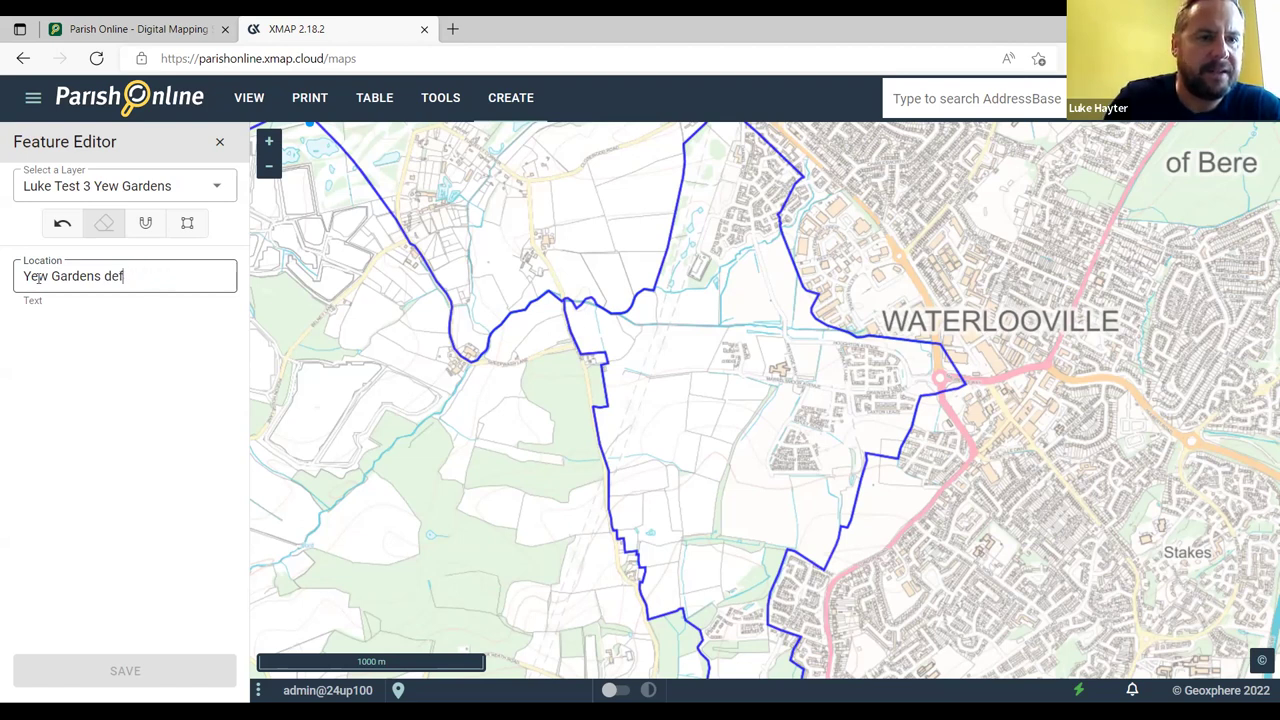
type("ined")
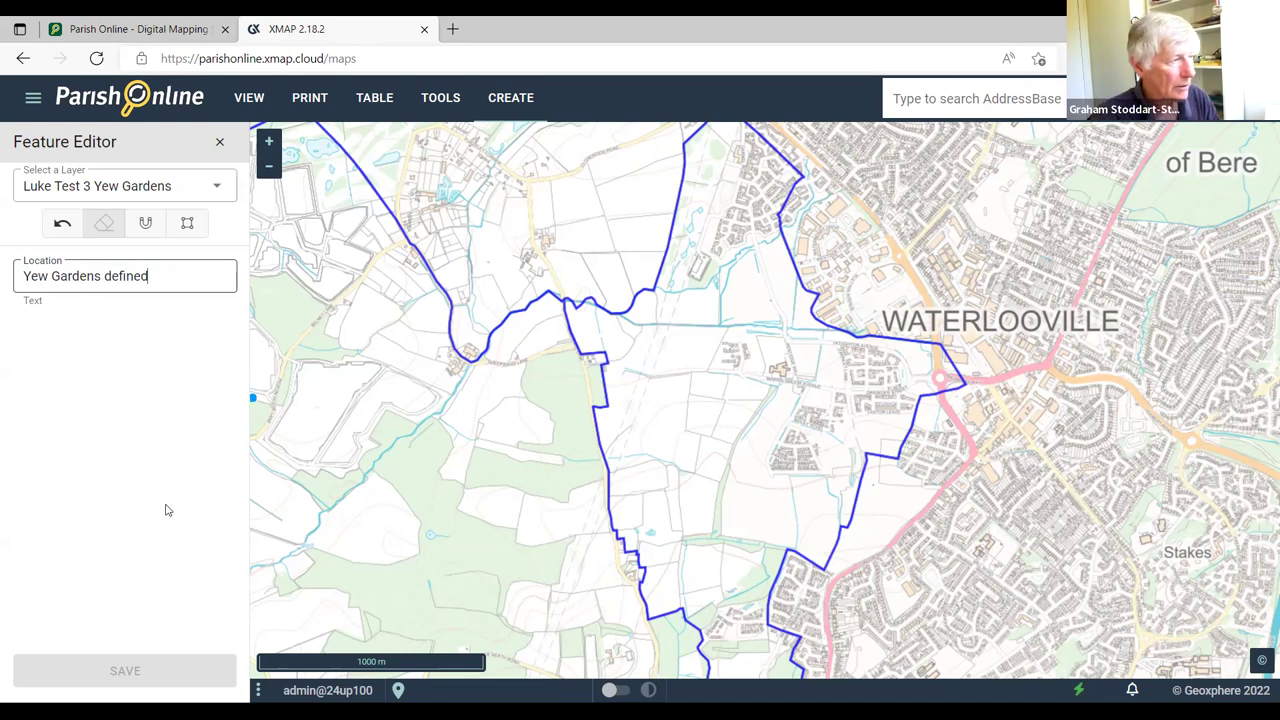
key("F5")
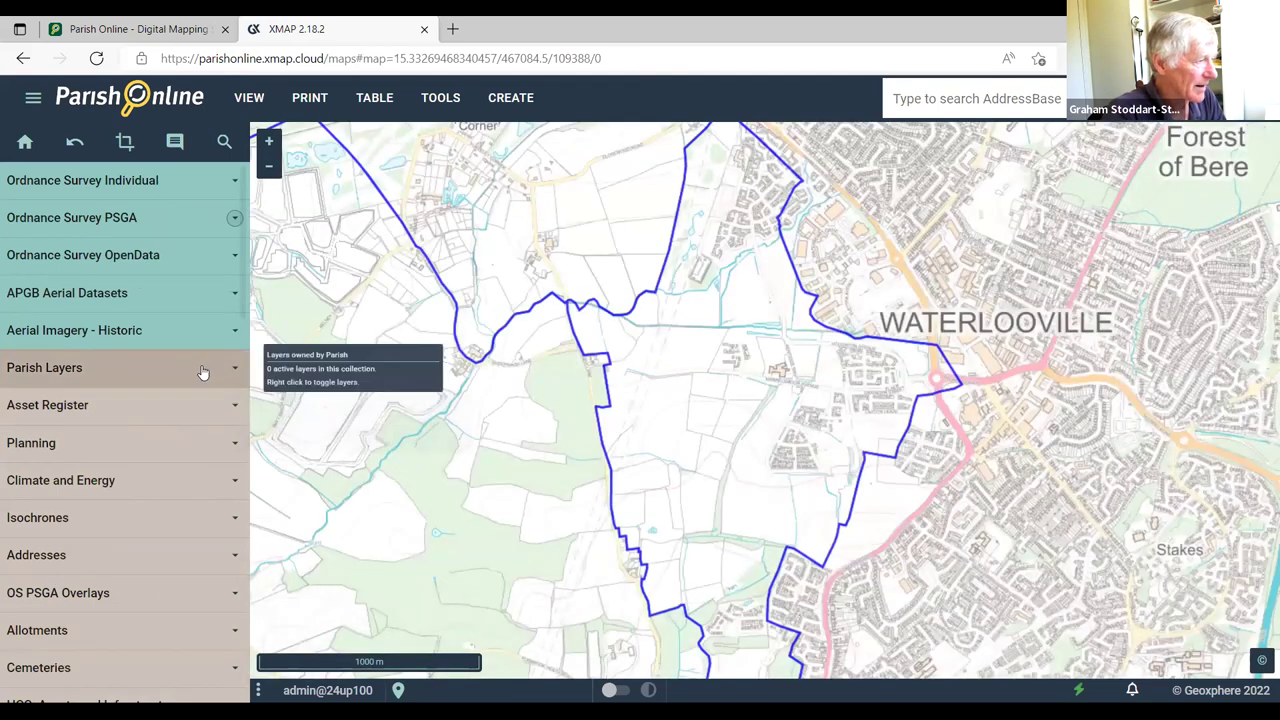
Start a new feature in the Test 3 Yew Gardens parish layer and set its Location to "Yew Gardens defined".
left_click(202, 372)
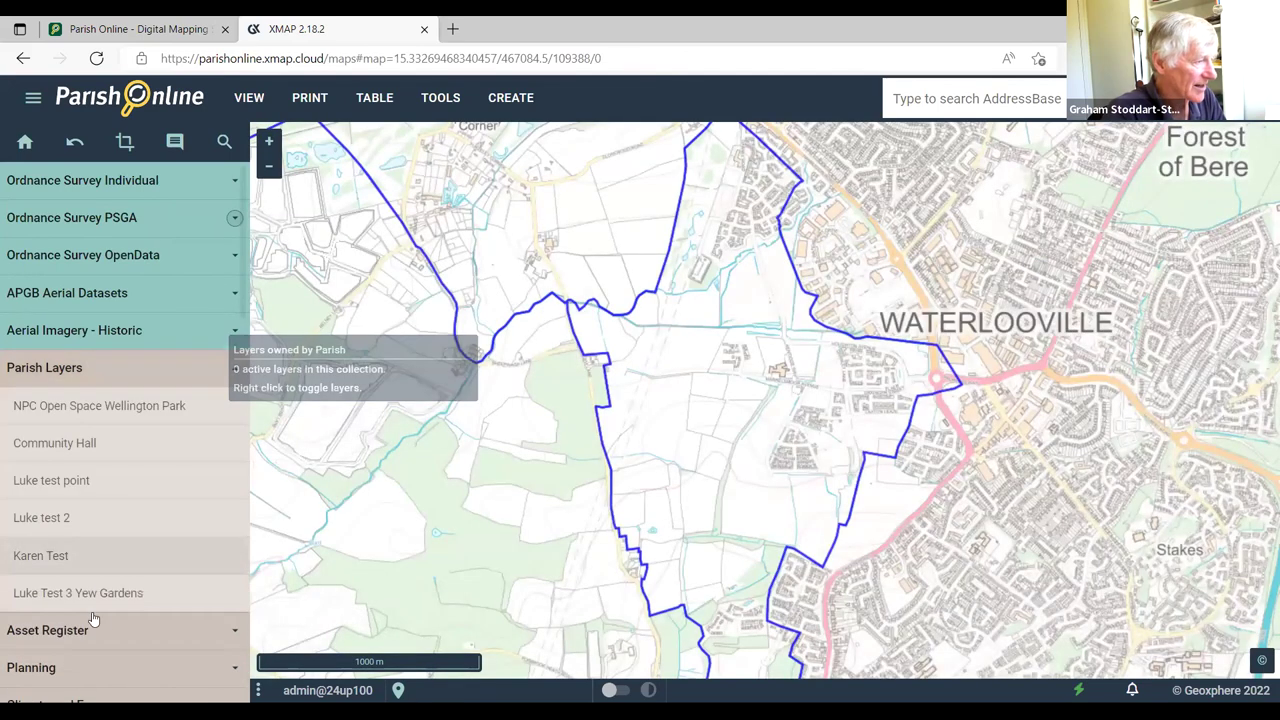
left_click(147, 597)
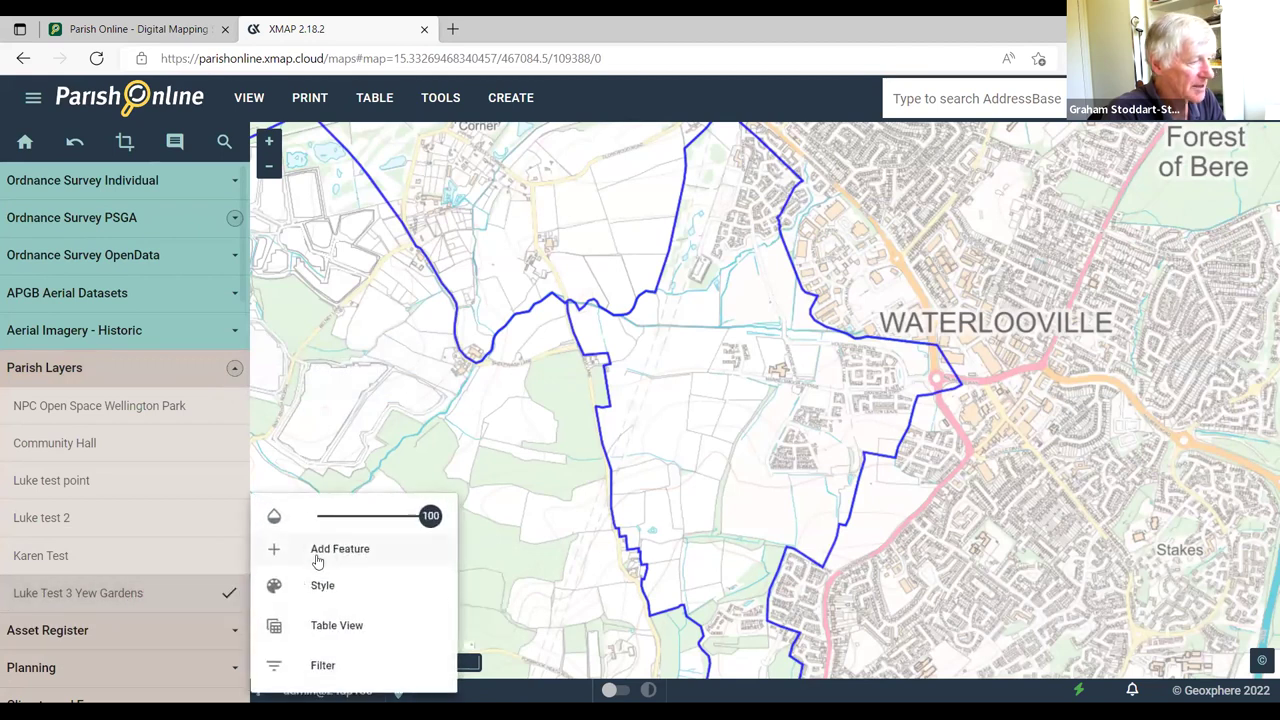
left_click(300, 554)
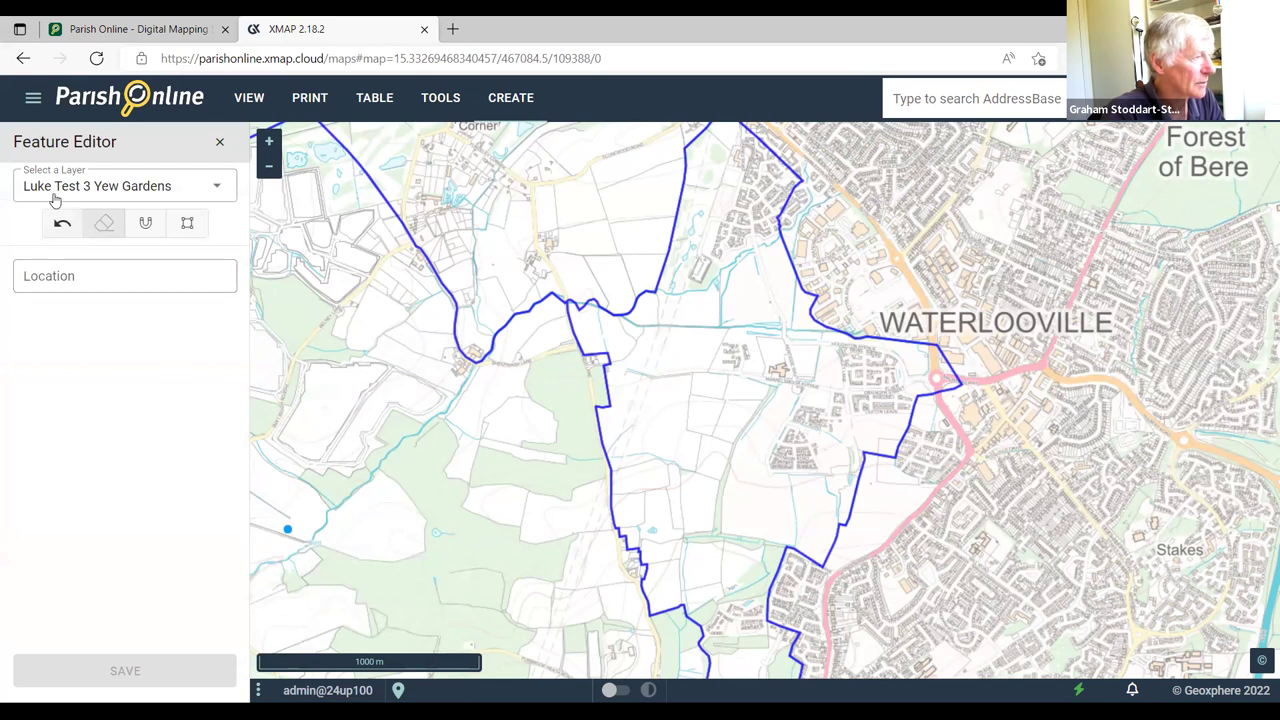
left_click(85, 278)
type("Yew GArdens")
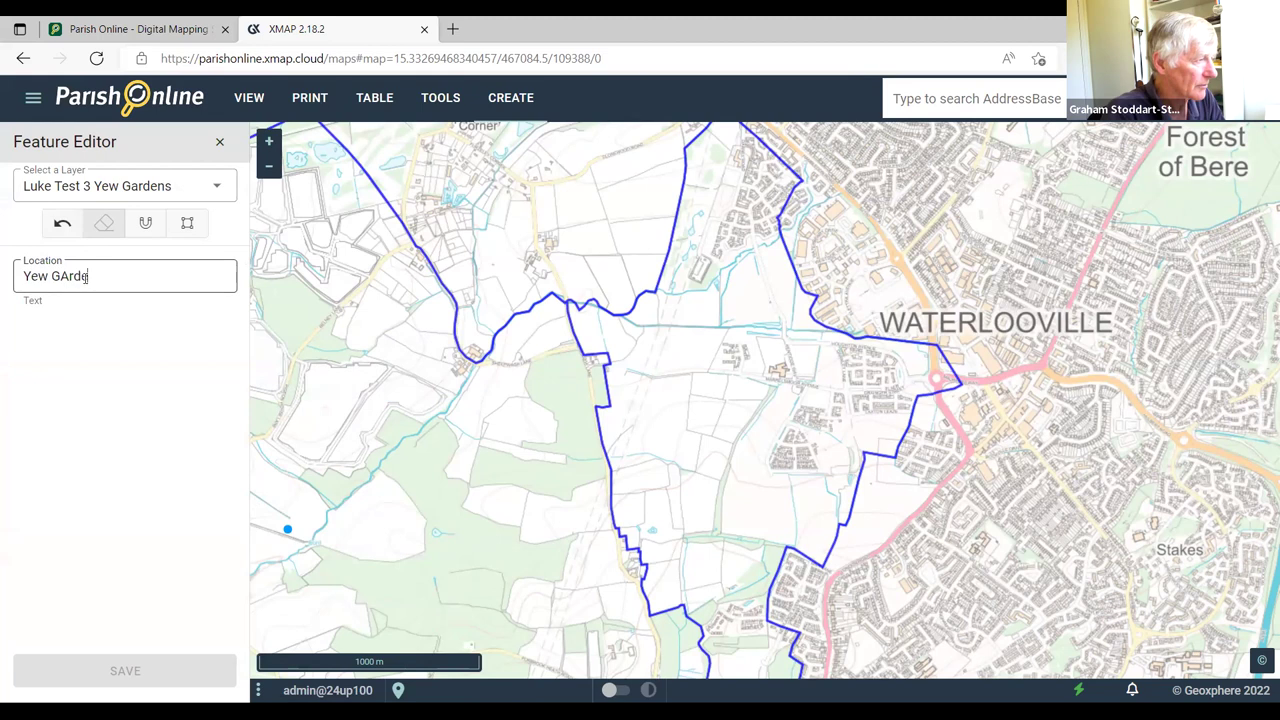
key("BackSpace")
key("BackSpace")
key("BackSpace")
key("BackSpace")
key("BackSpace")
key("BackSpace")
type("a")
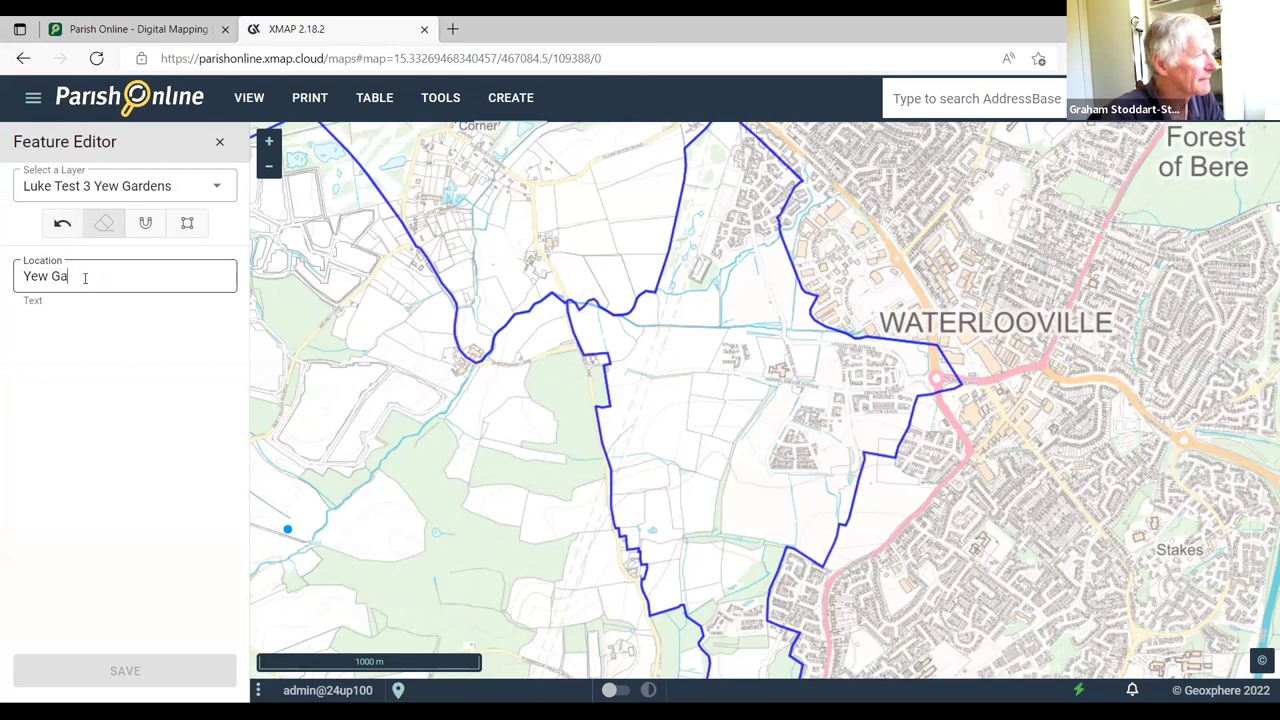
type("rdens defined")
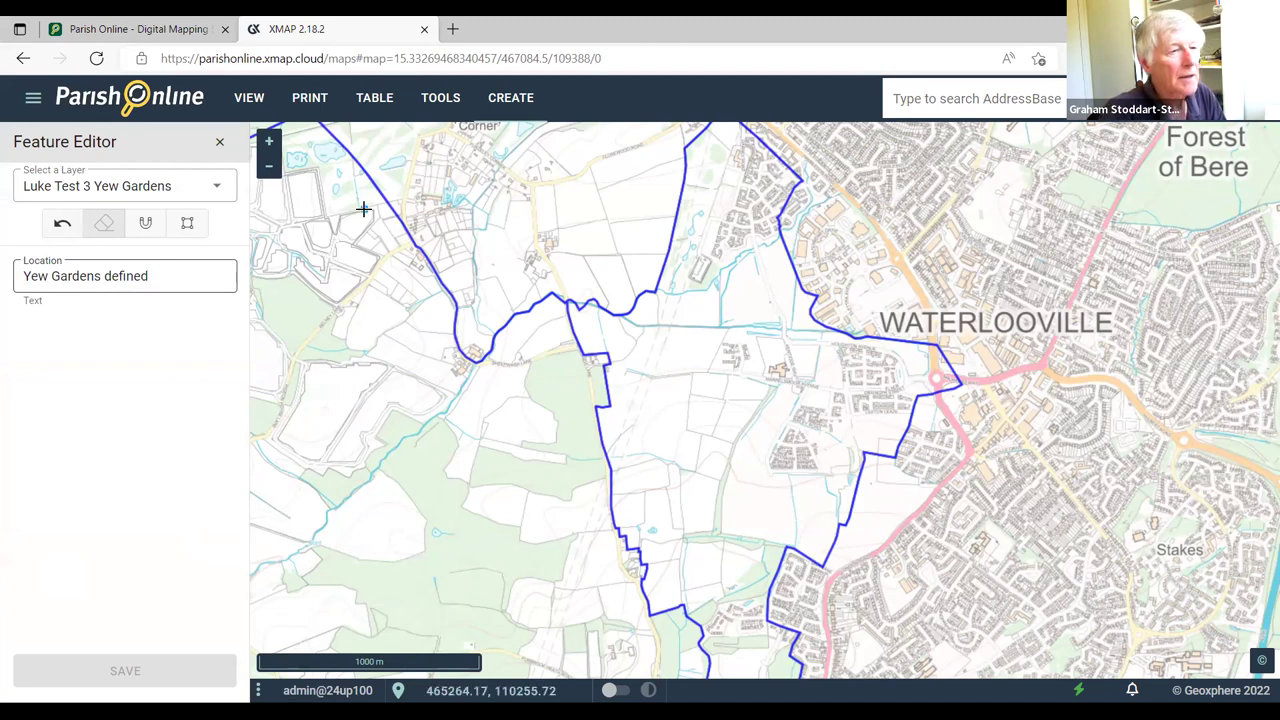
Draw the feature's polygon along Milk Lane to the A3 London Road, save it and close the feature editor.
left_click(270, 145)
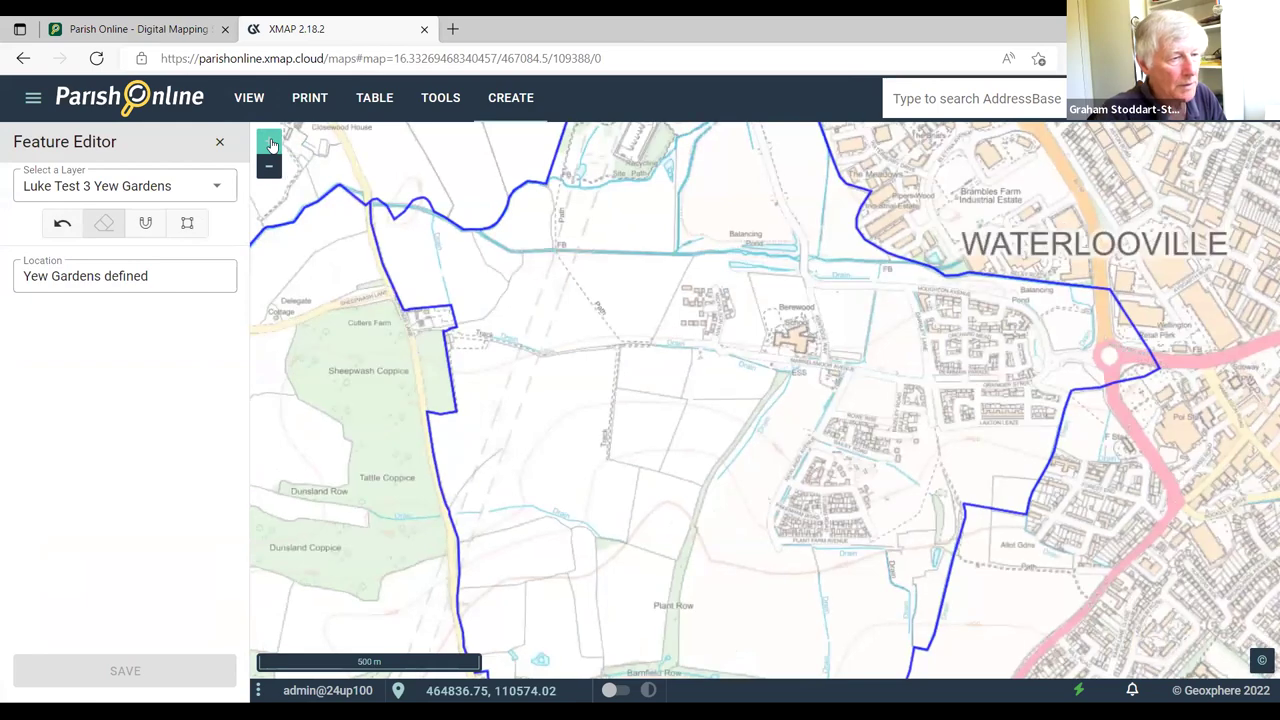
left_click(270, 145)
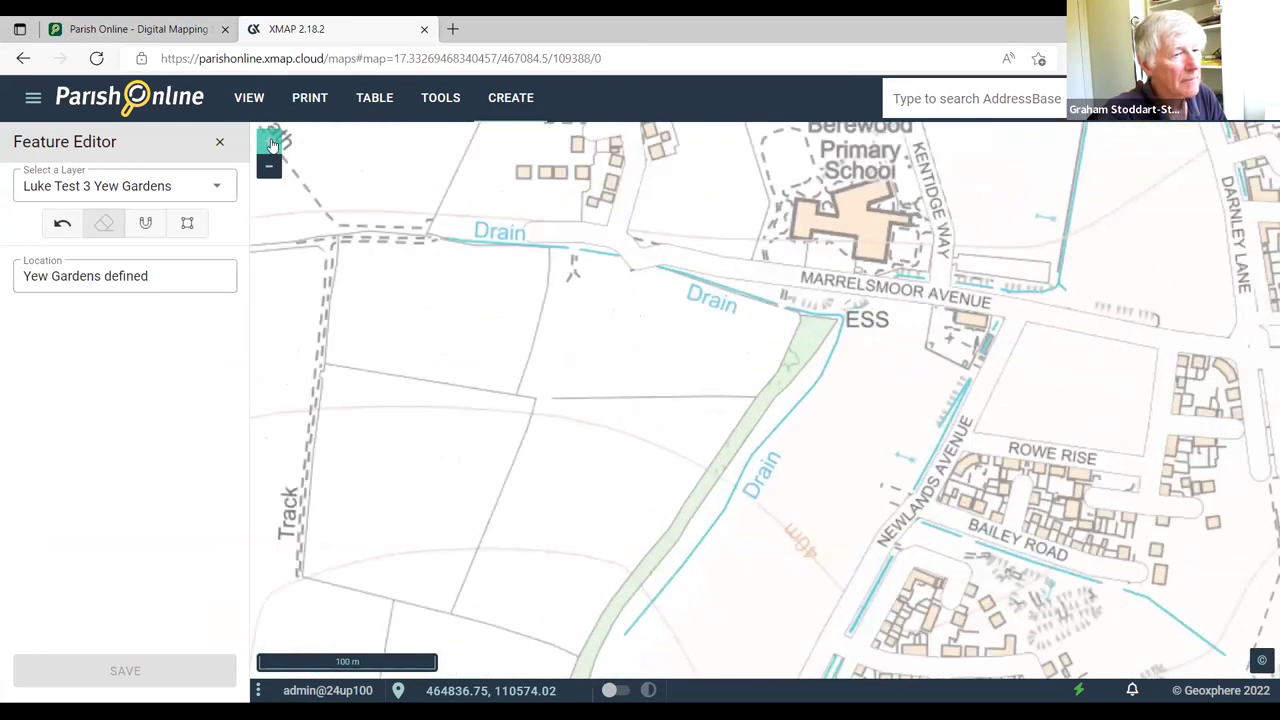
left_click(270, 145)
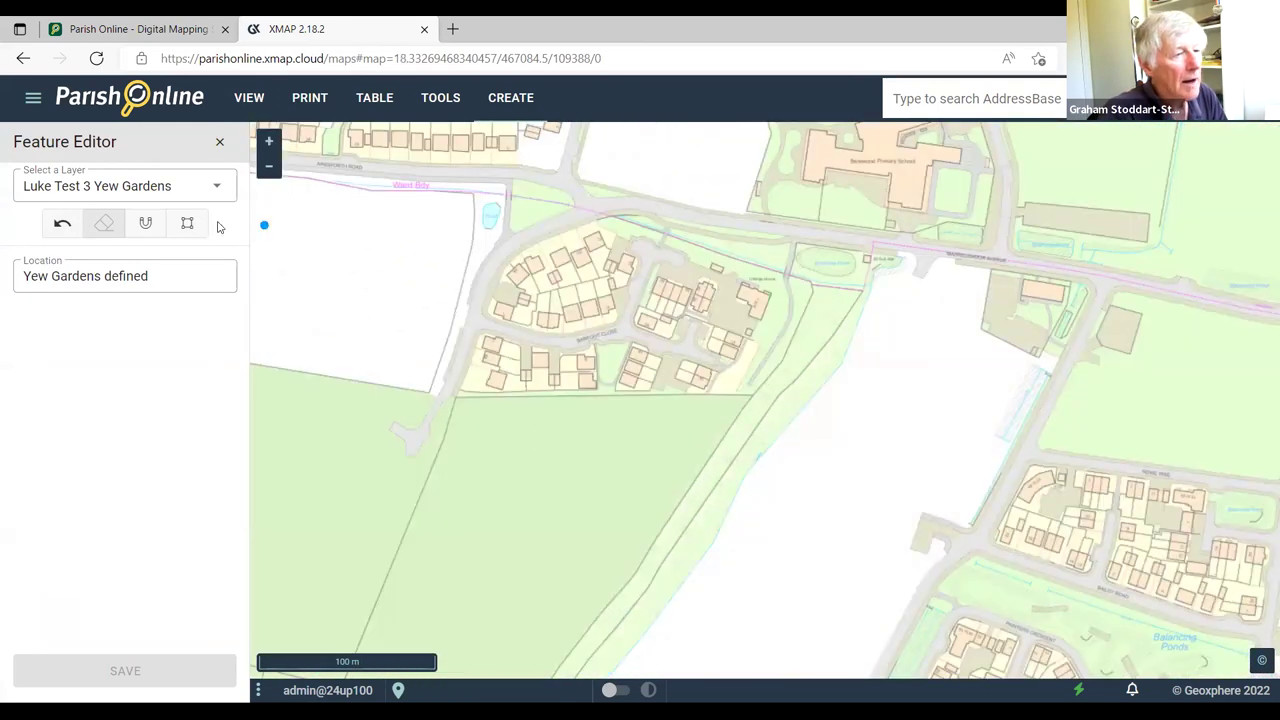
left_click(268, 167)
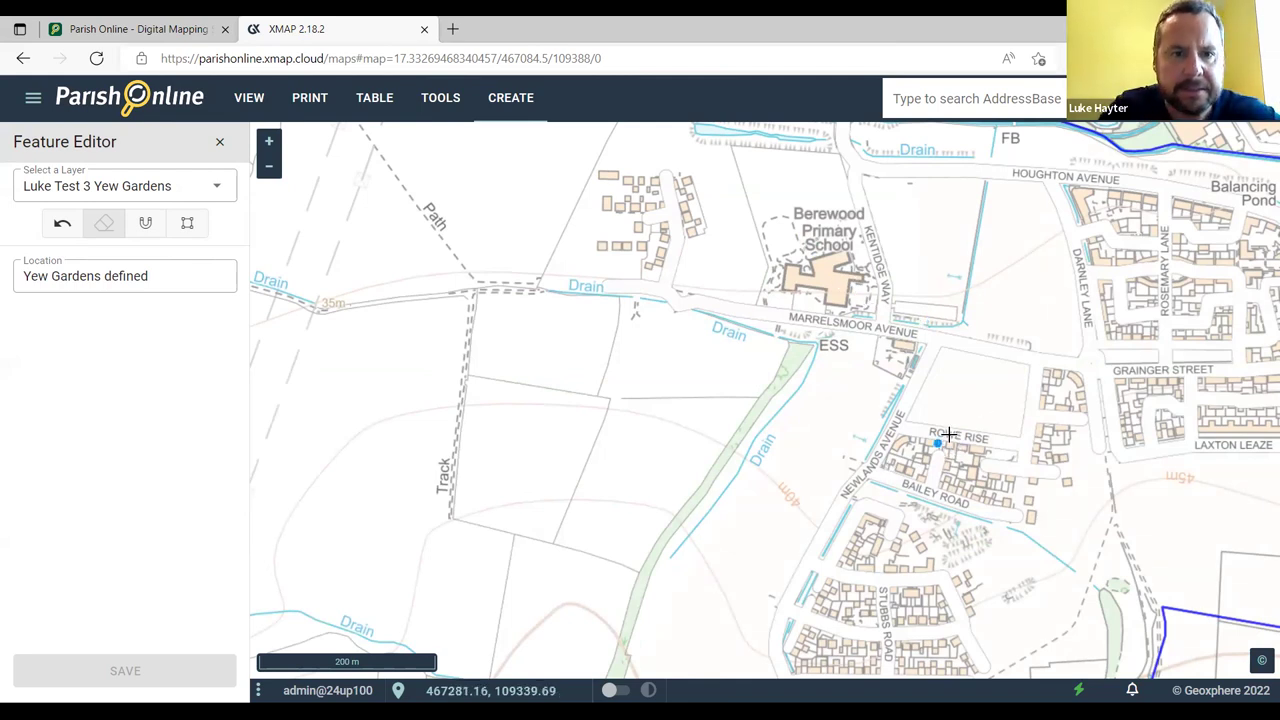
left_click_drag(949, 403, 571, 289)
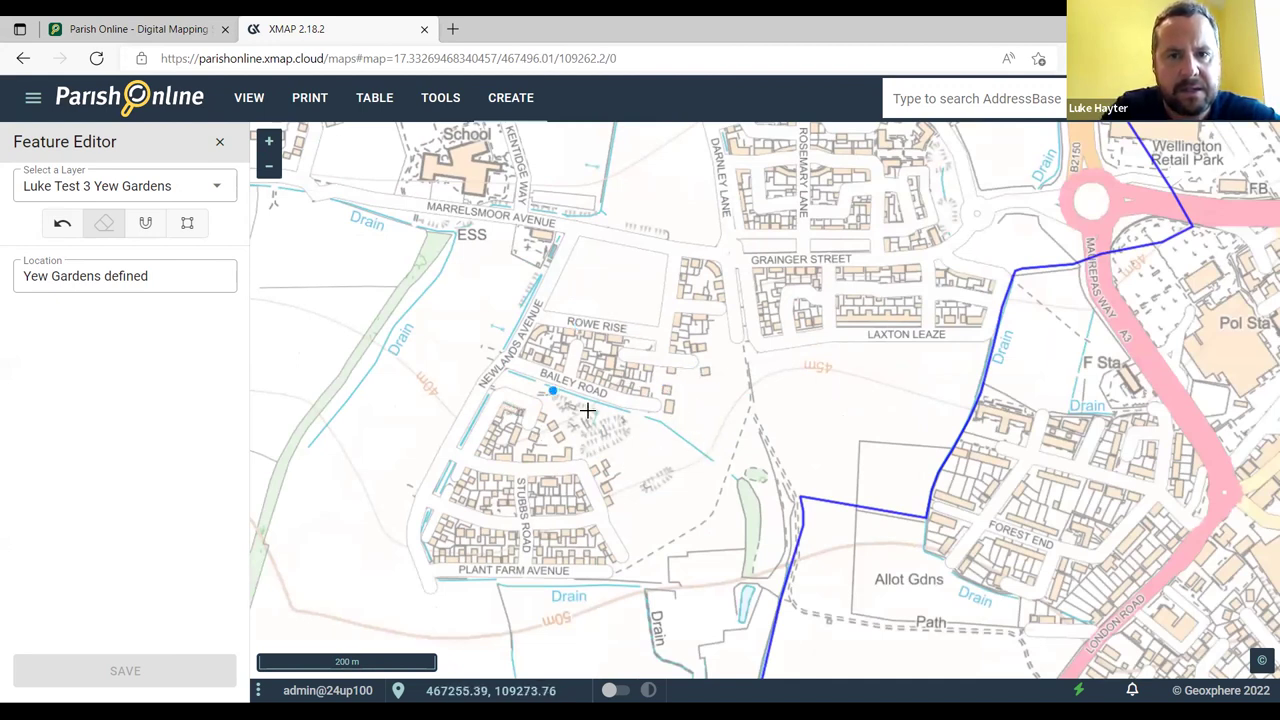
left_click_drag(526, 374, 660, 503)
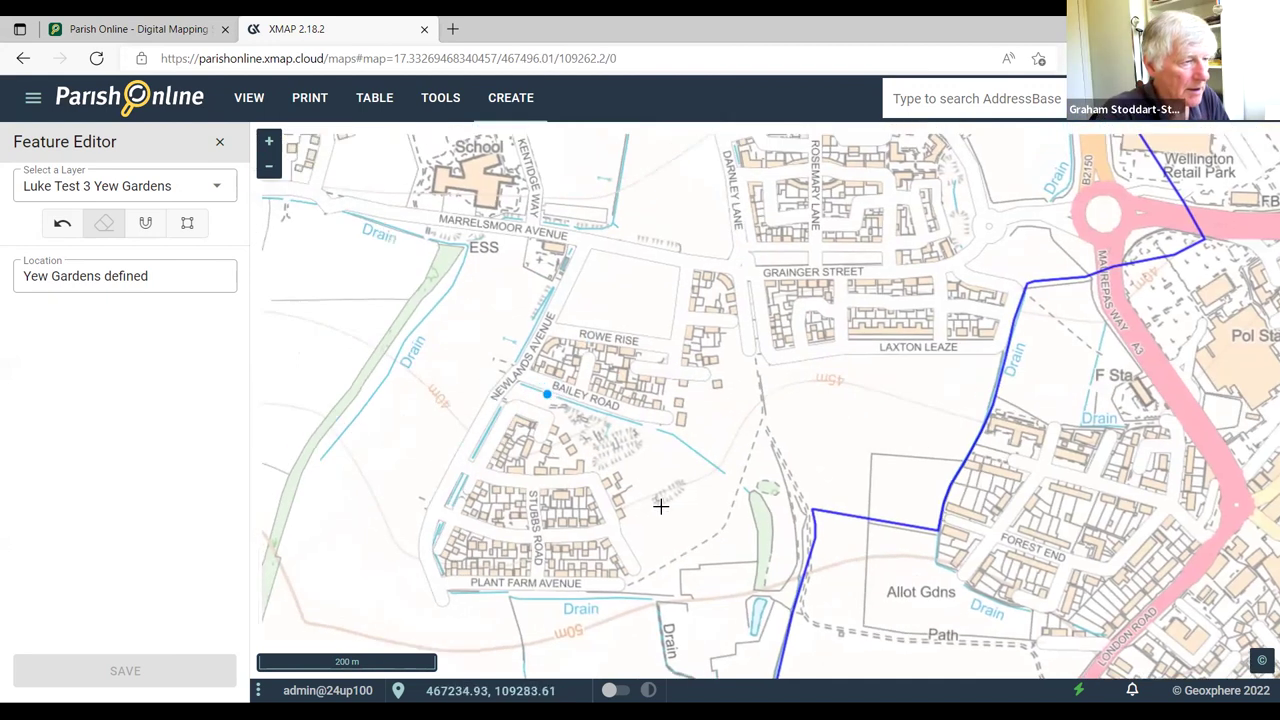
left_click_drag(613, 458, 591, 163)
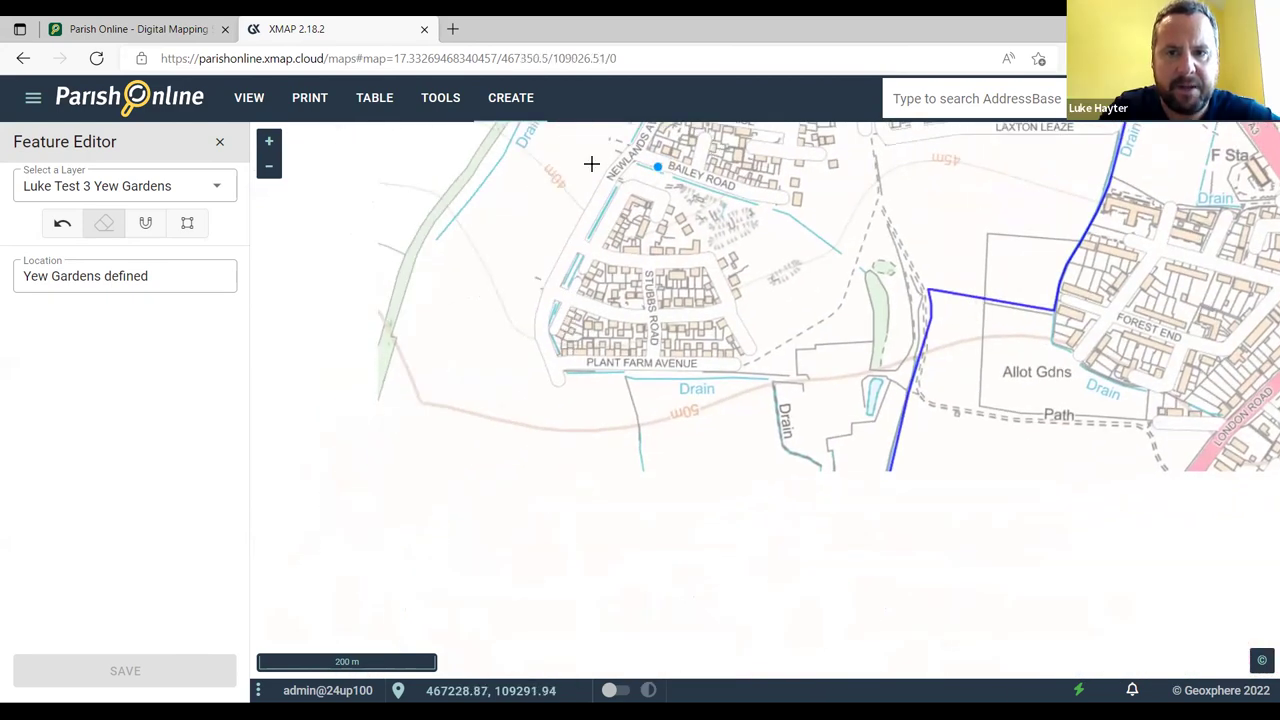
left_click(270, 169)
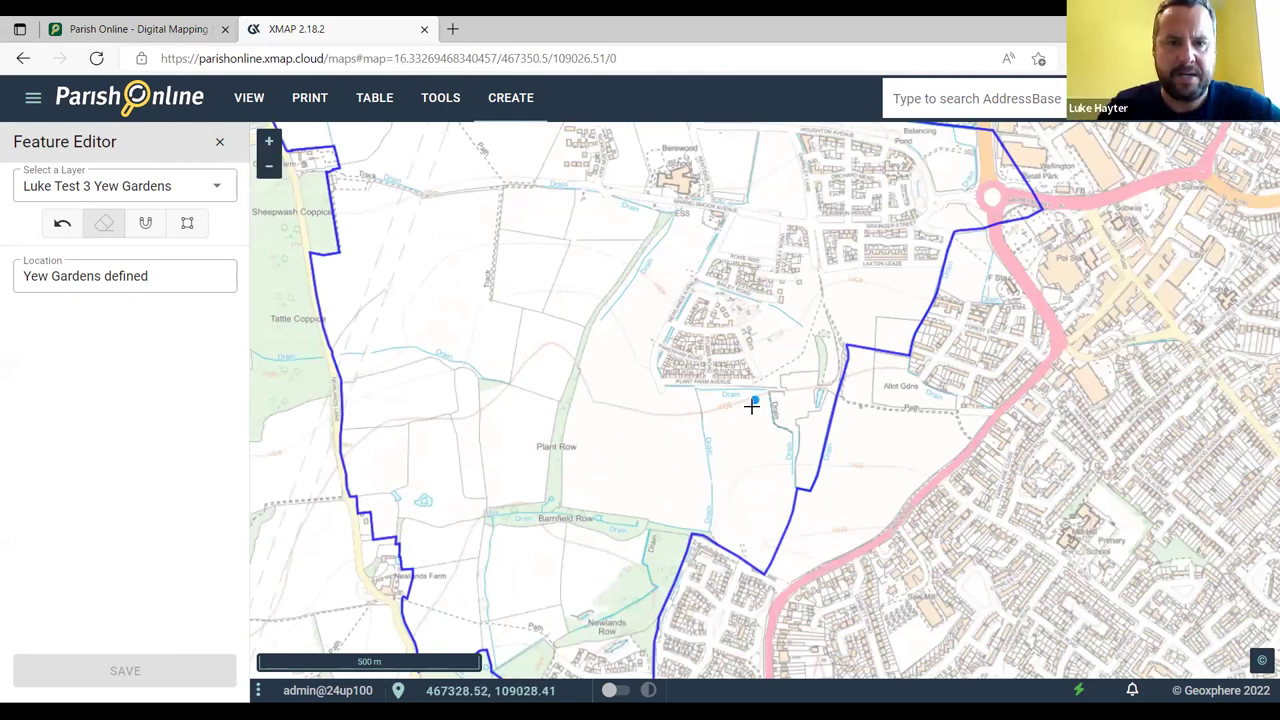
left_click_drag(731, 395, 740, 240)
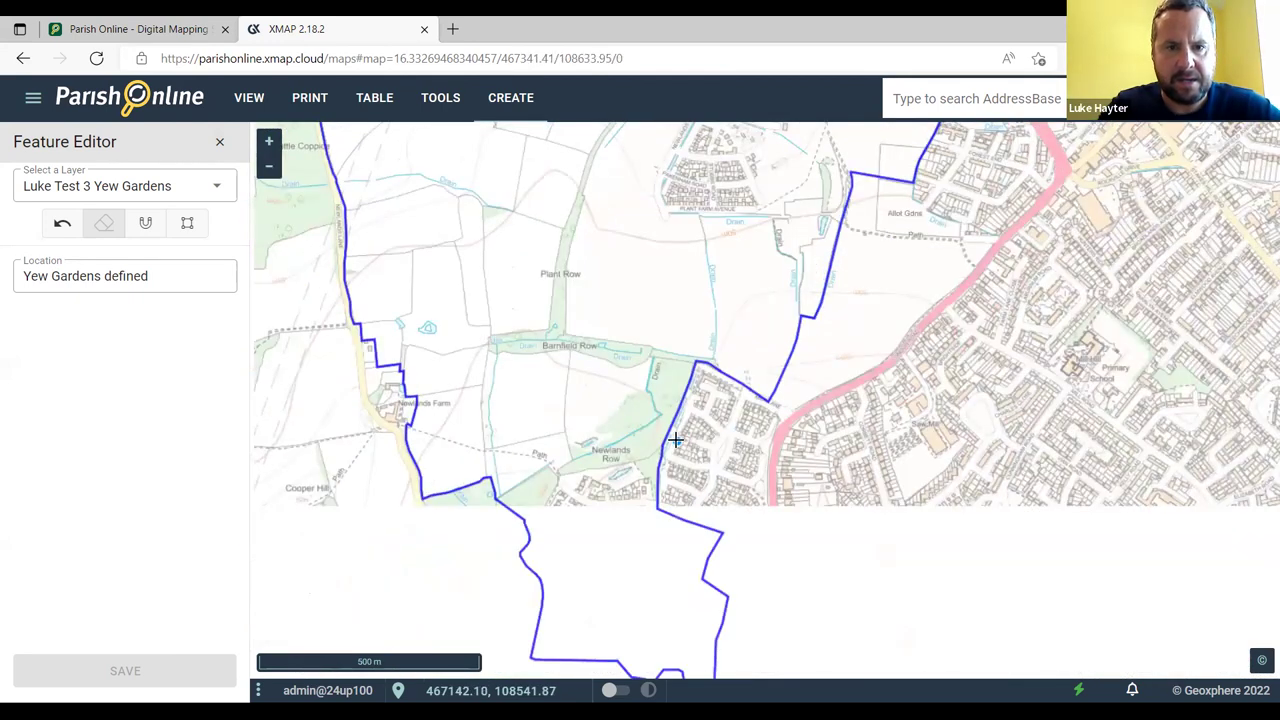
left_click_drag(661, 425, 597, 266)
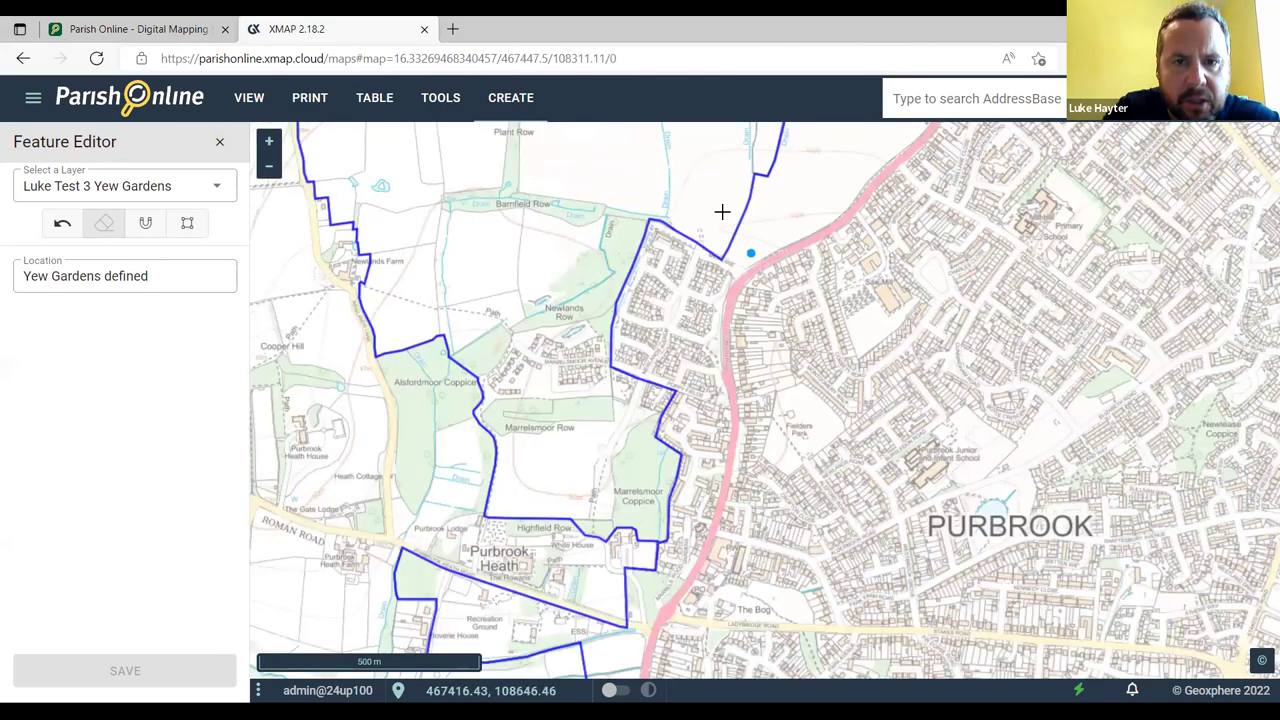
left_click(268, 143)
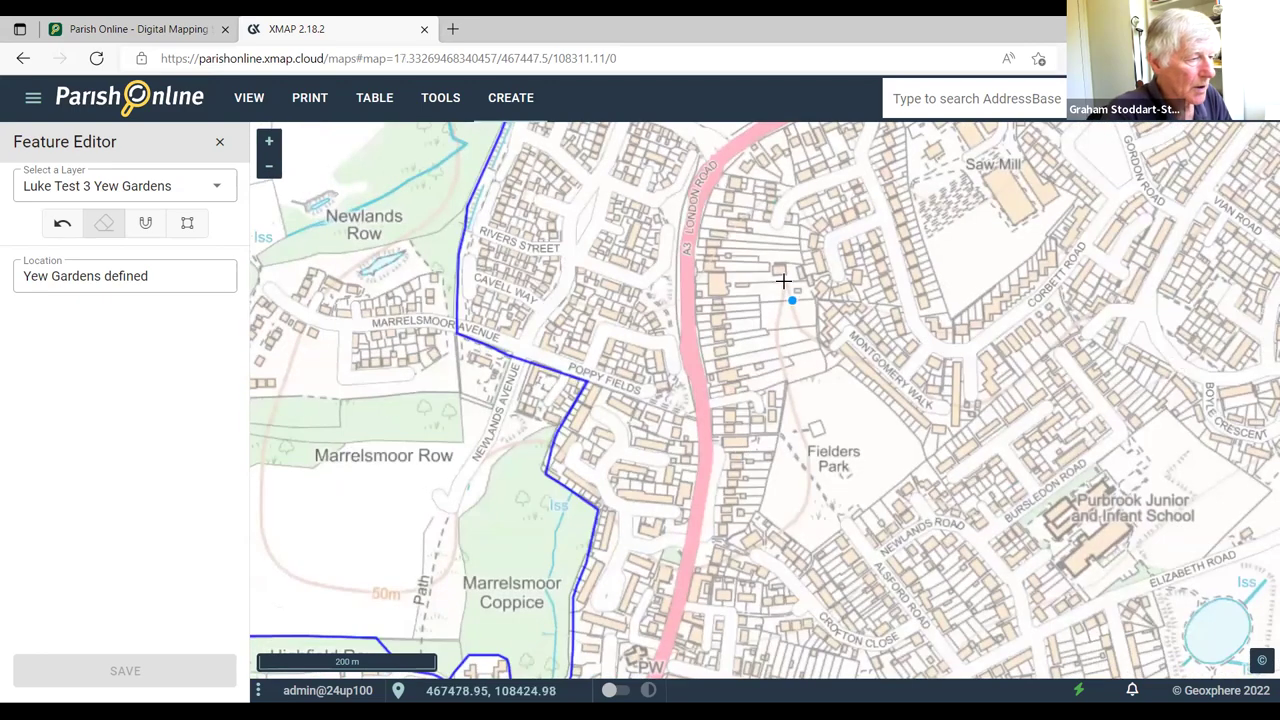
key("Up")
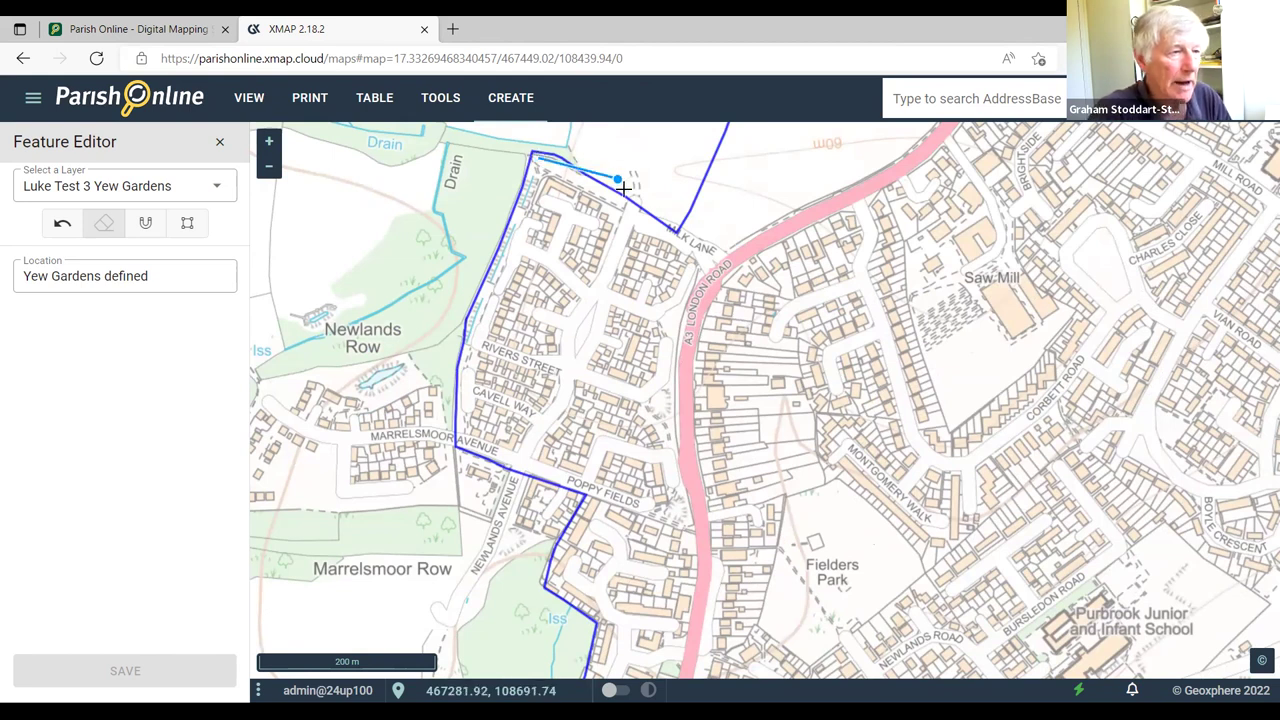
double_click(709, 260)
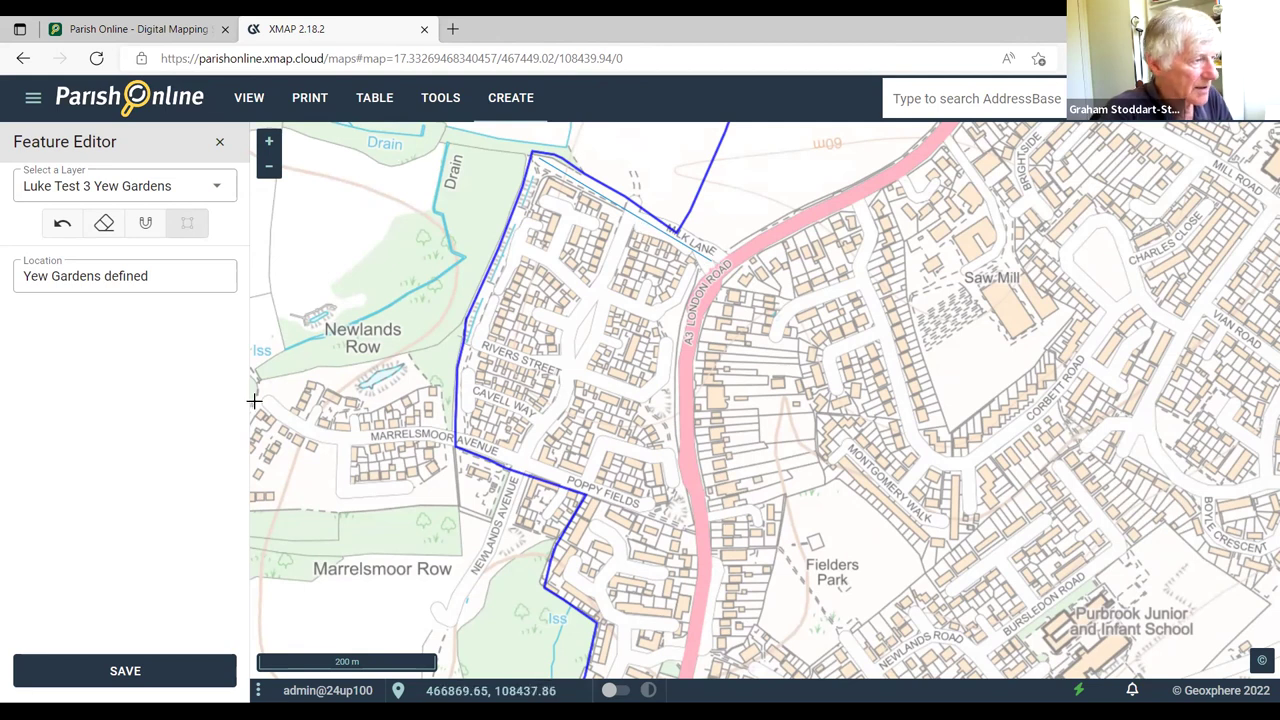
left_click(138, 670)
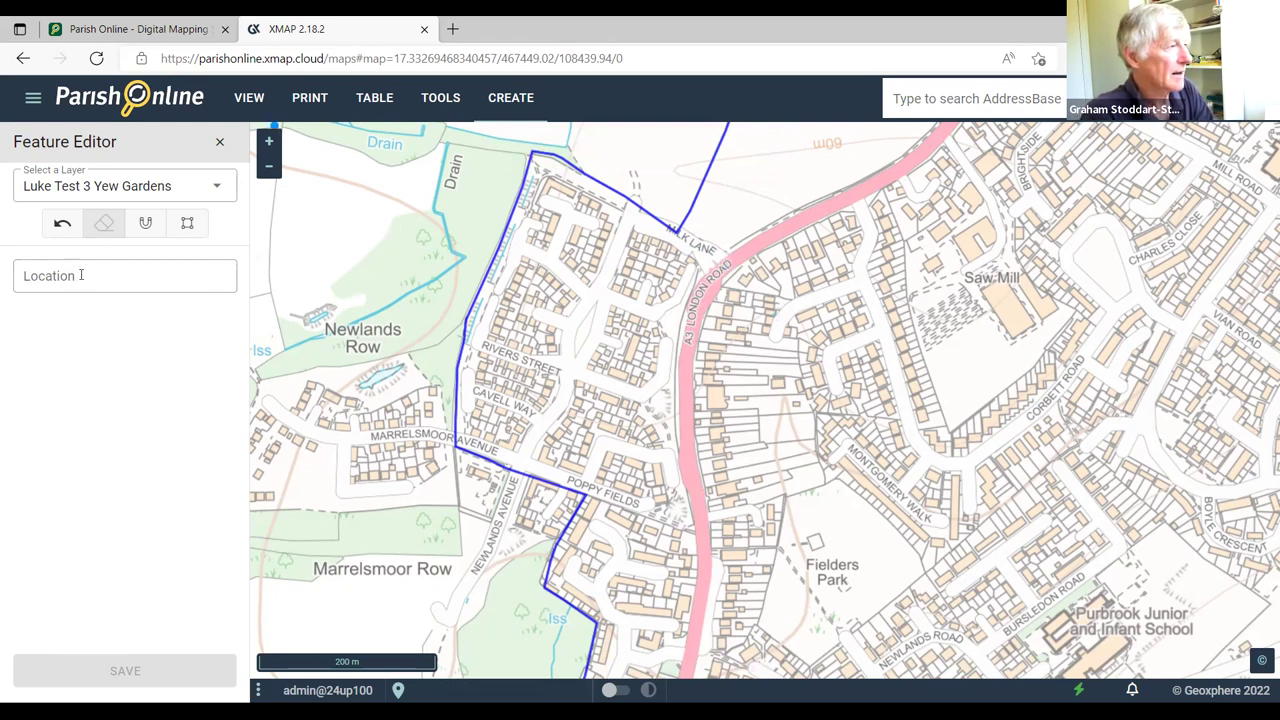
left_click(219, 141)
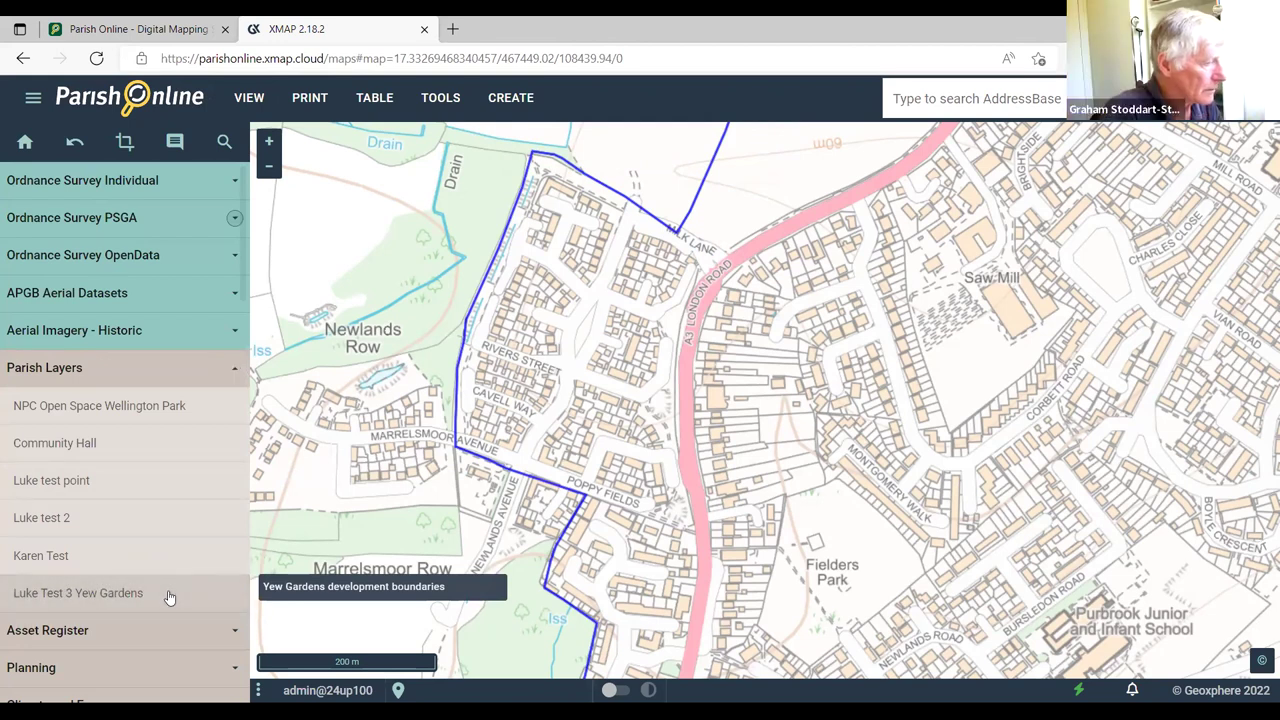
Add another feature to the Test 3 Yew Gardens parish layer and set its Location to "Yew Gardens Defined".
left_click(169, 597)
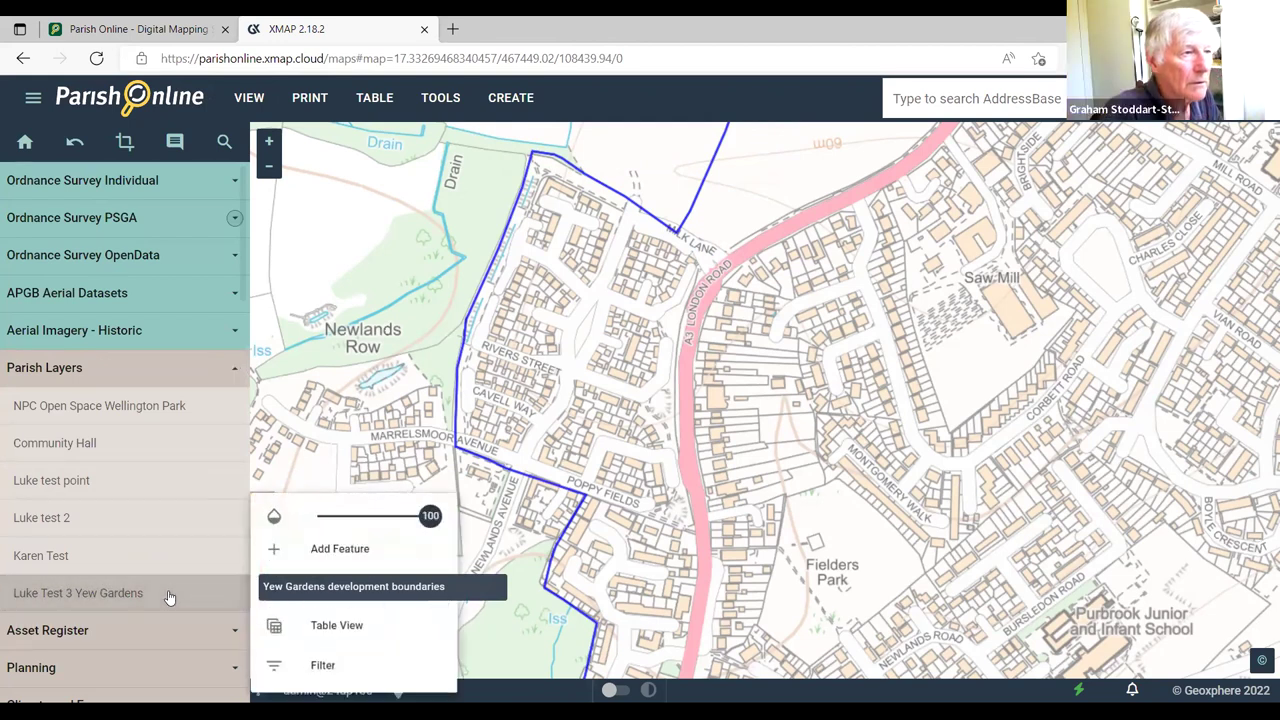
left_click(322, 550)
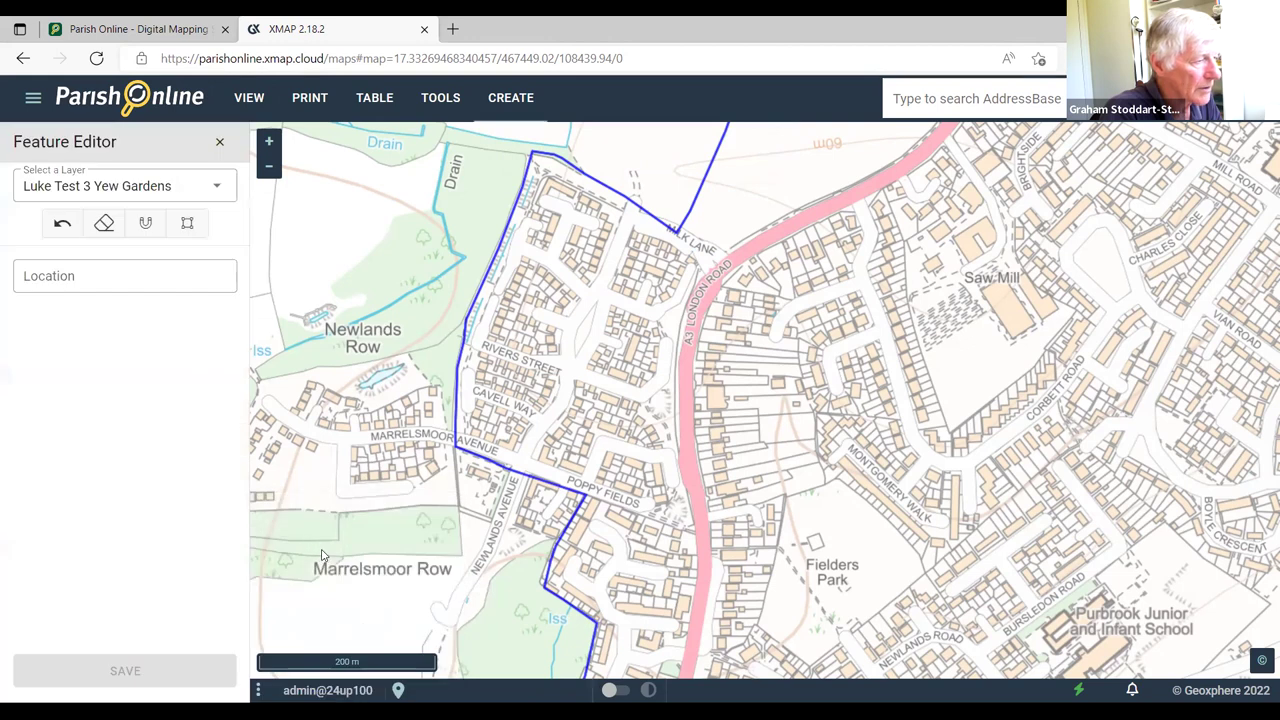
left_click(89, 273)
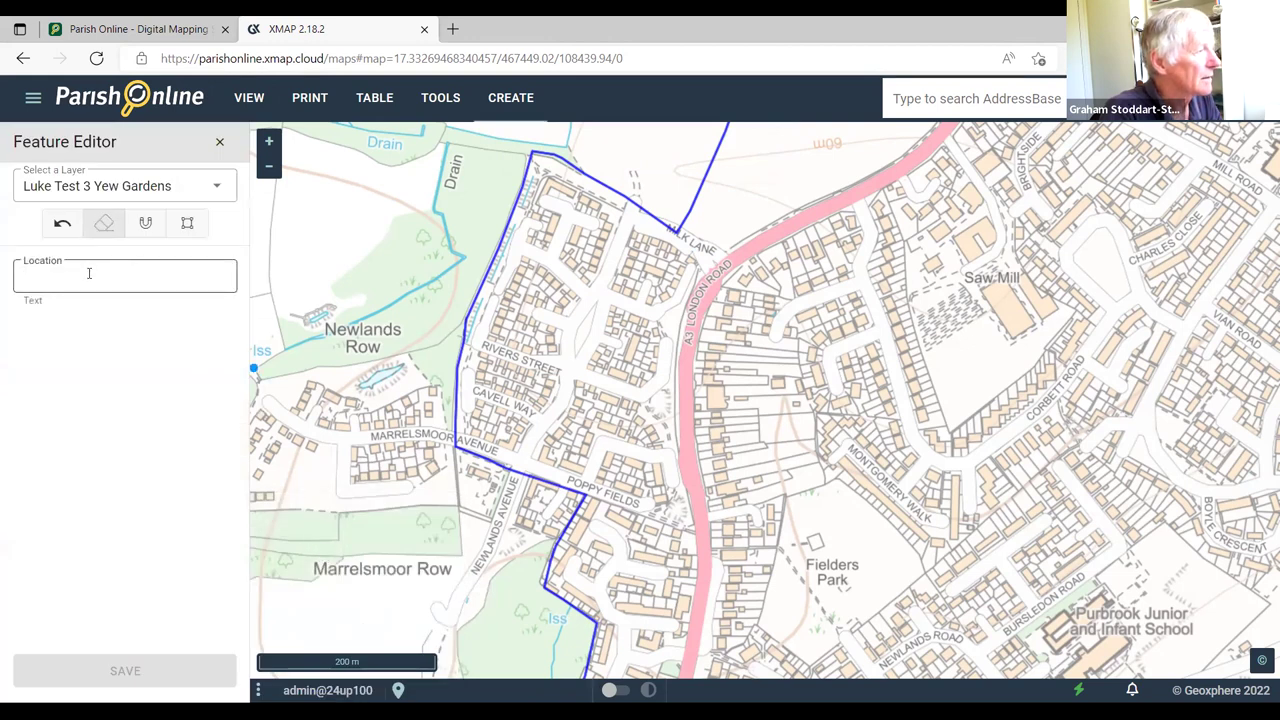
type("Yew Gardens")
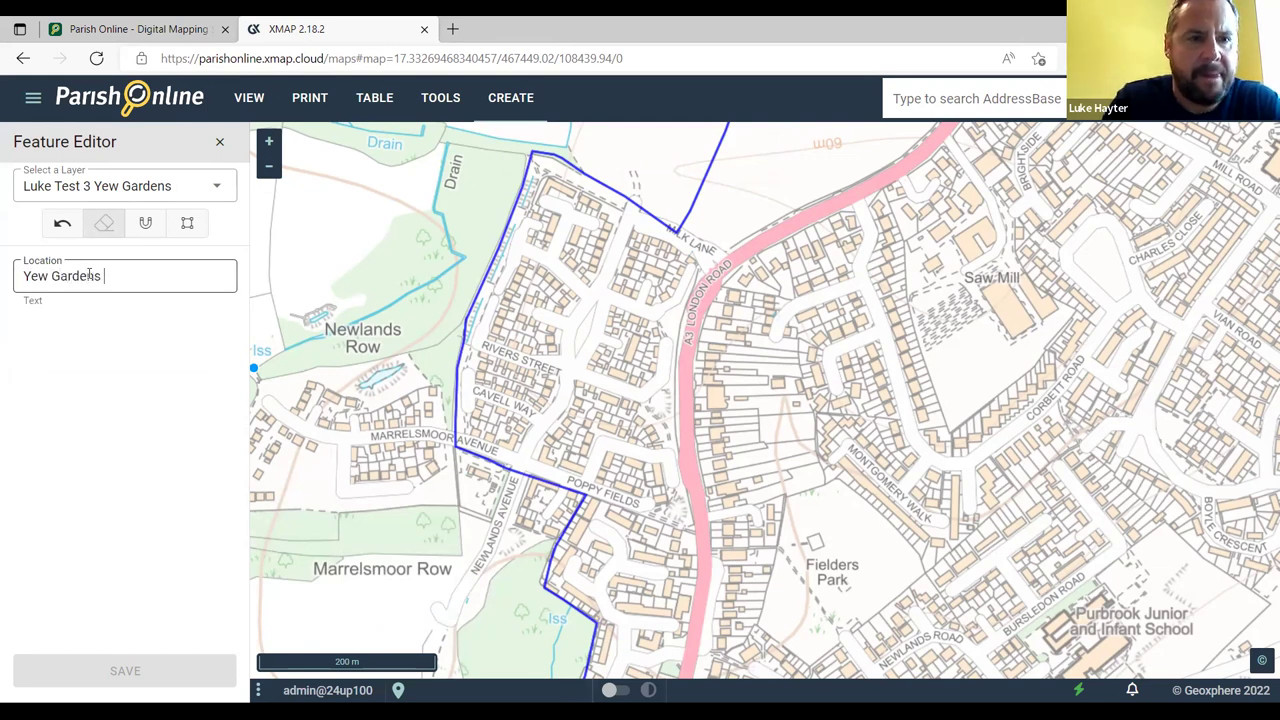
type(" Defined")
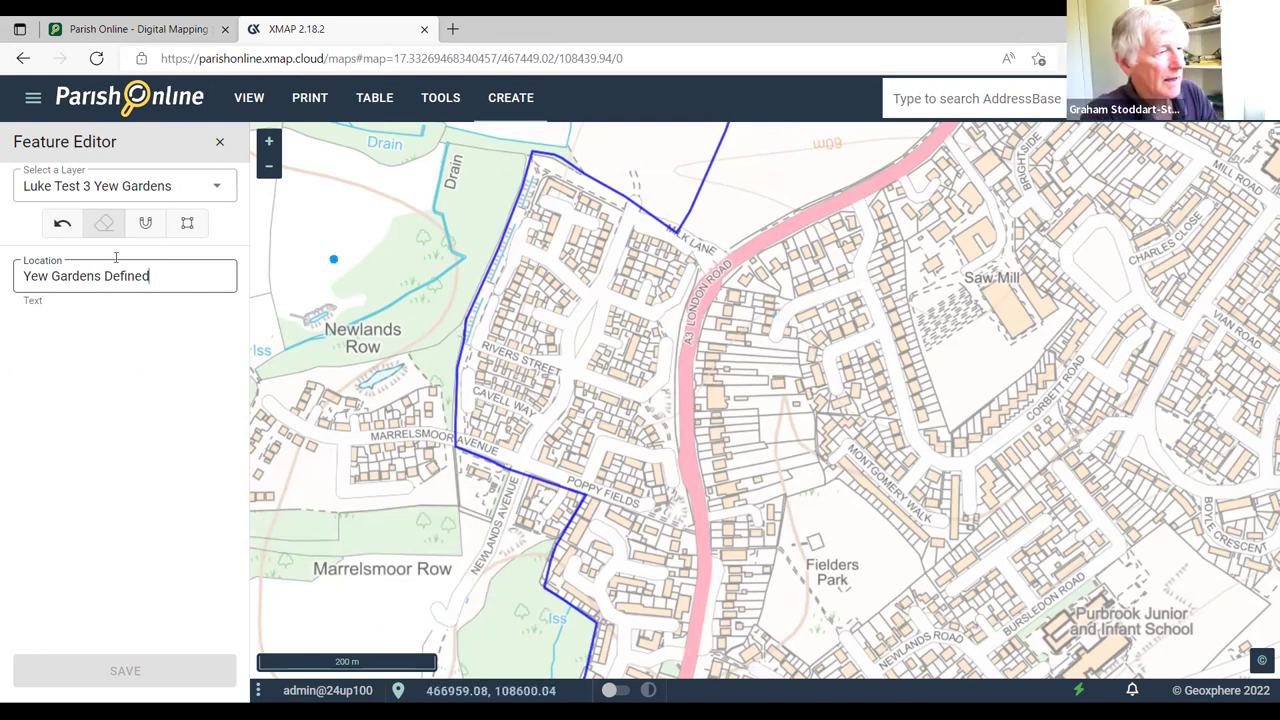
Outline the estate between Milk Lane, the A3 London Road, Poppy Fields and the western parish boundary as a polygon, save it and close the editor.
left_click(538, 165)
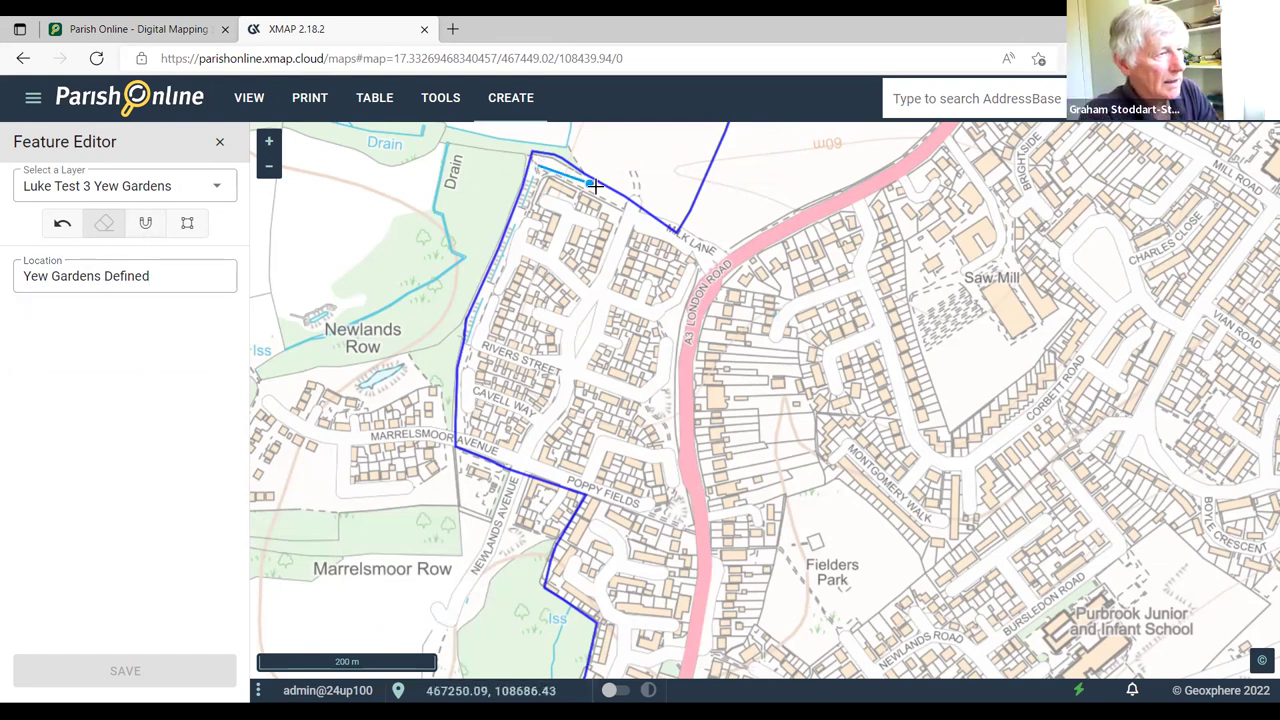
left_click(713, 261)
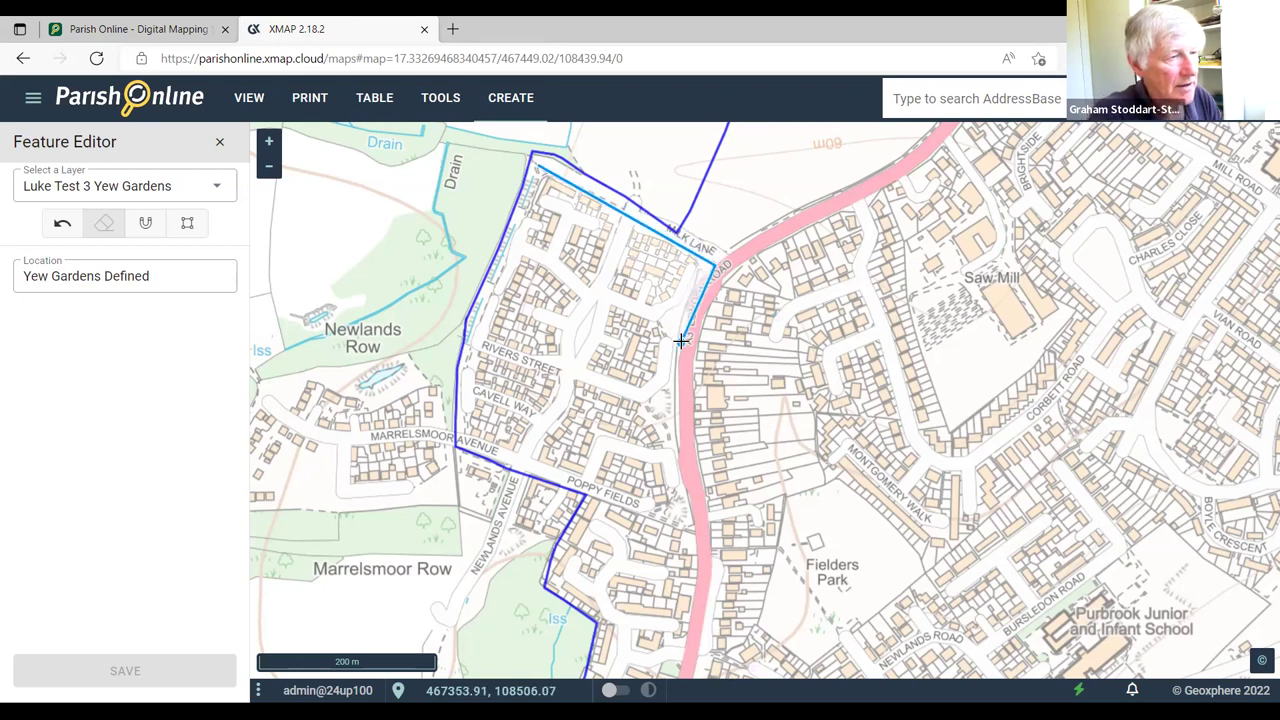
left_click(666, 321)
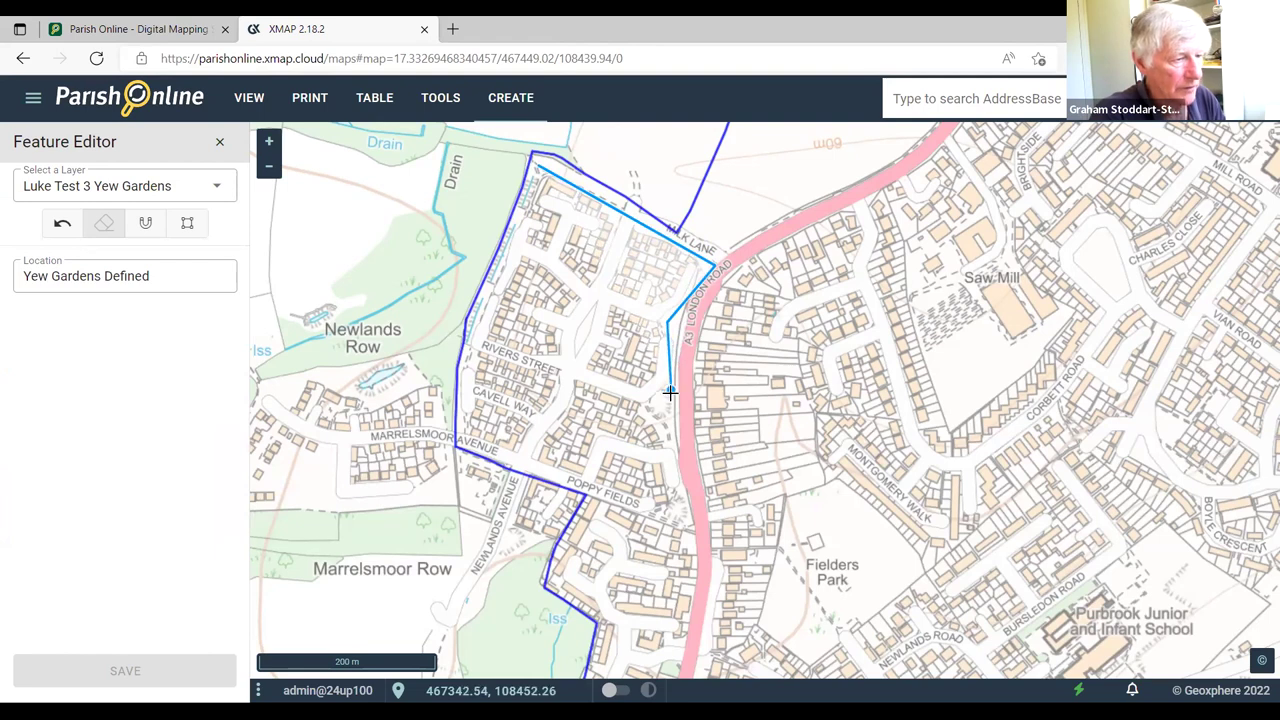
left_click(676, 518)
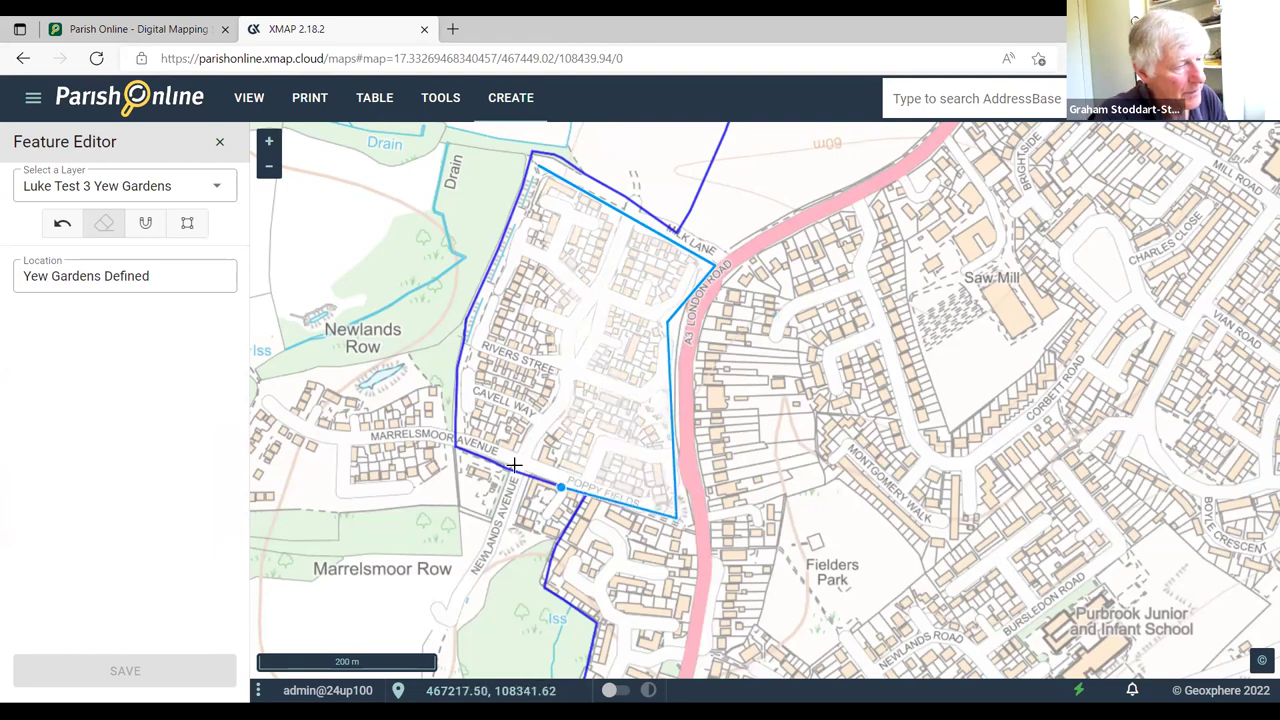
left_click(455, 445)
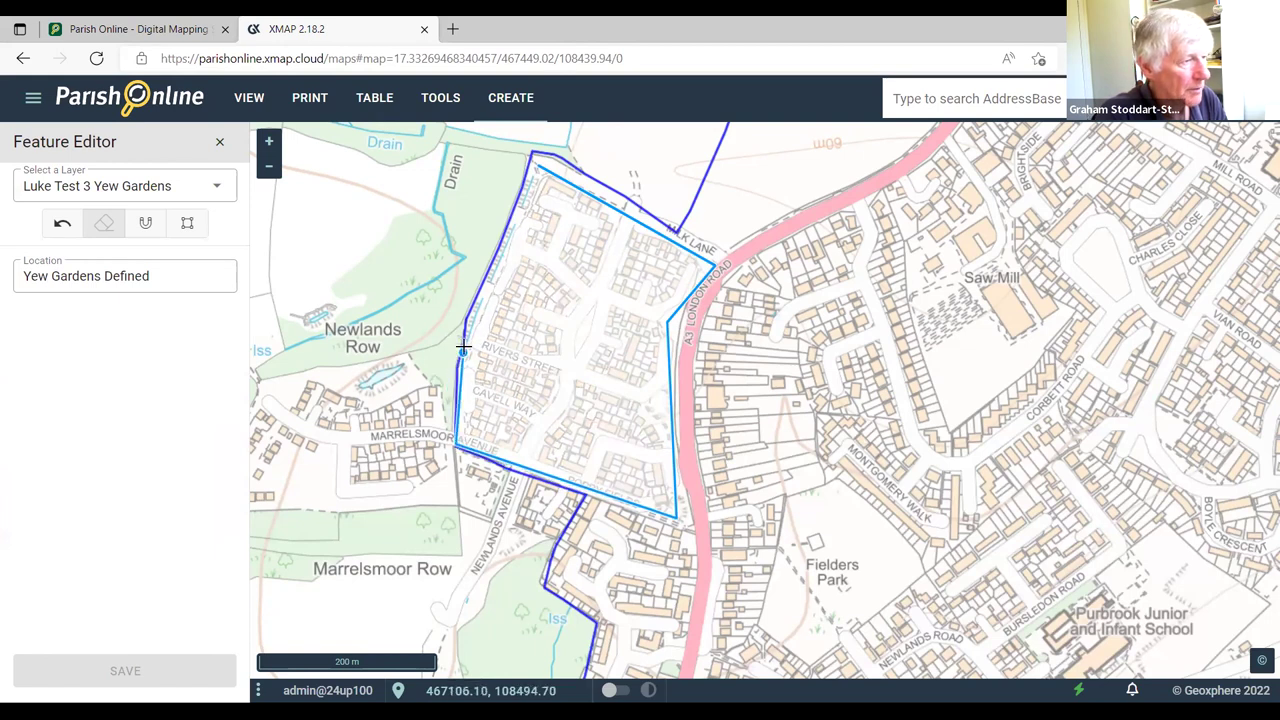
left_click(536, 156)
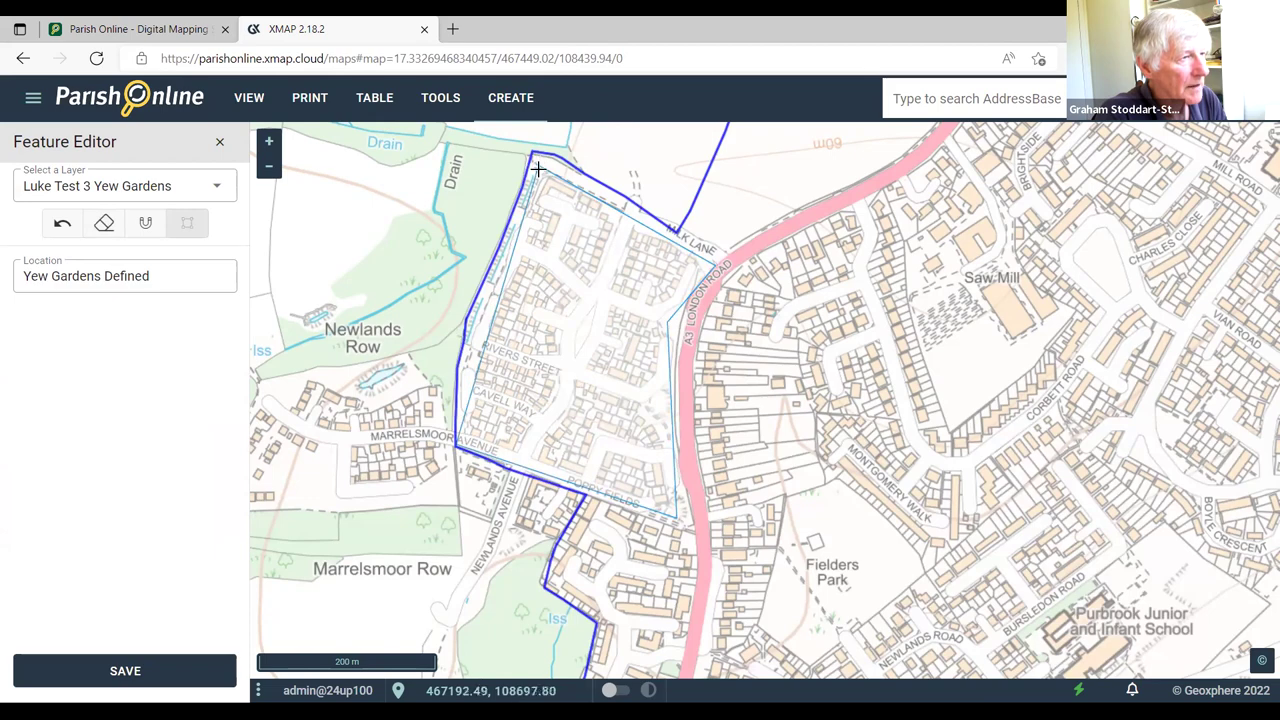
scroll(536, 168, "up", 1)
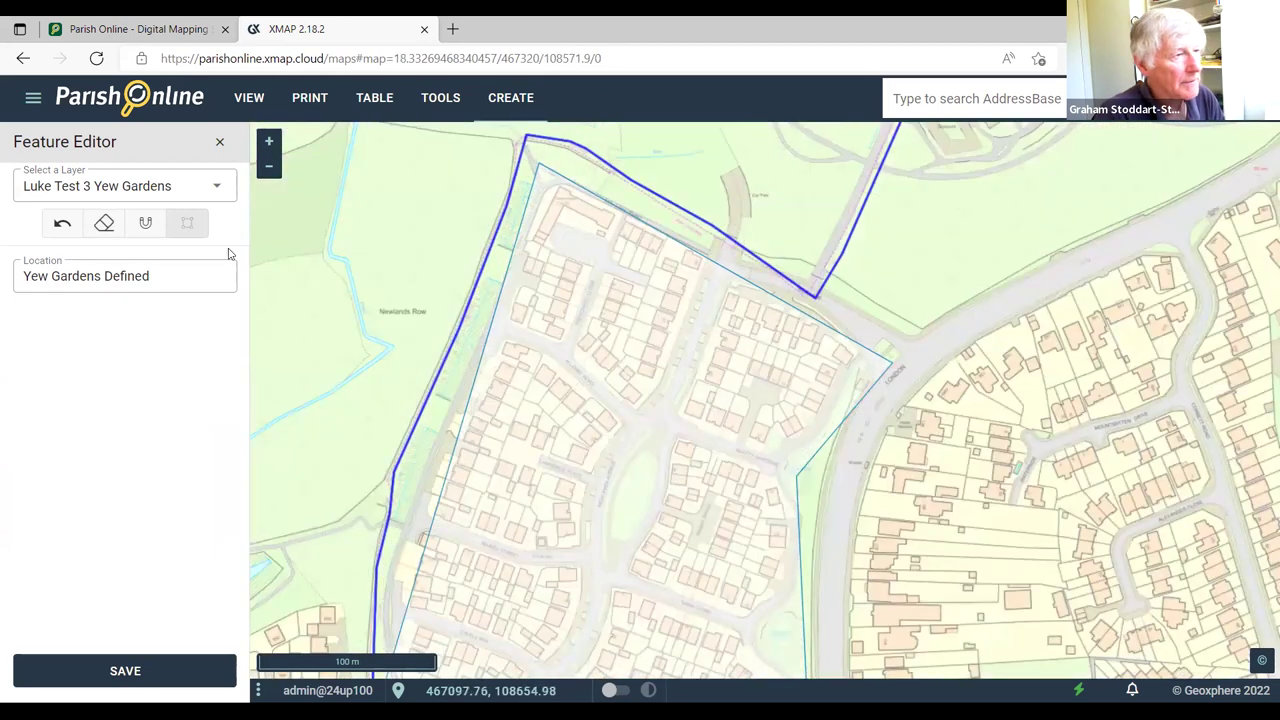
left_click(138, 673)
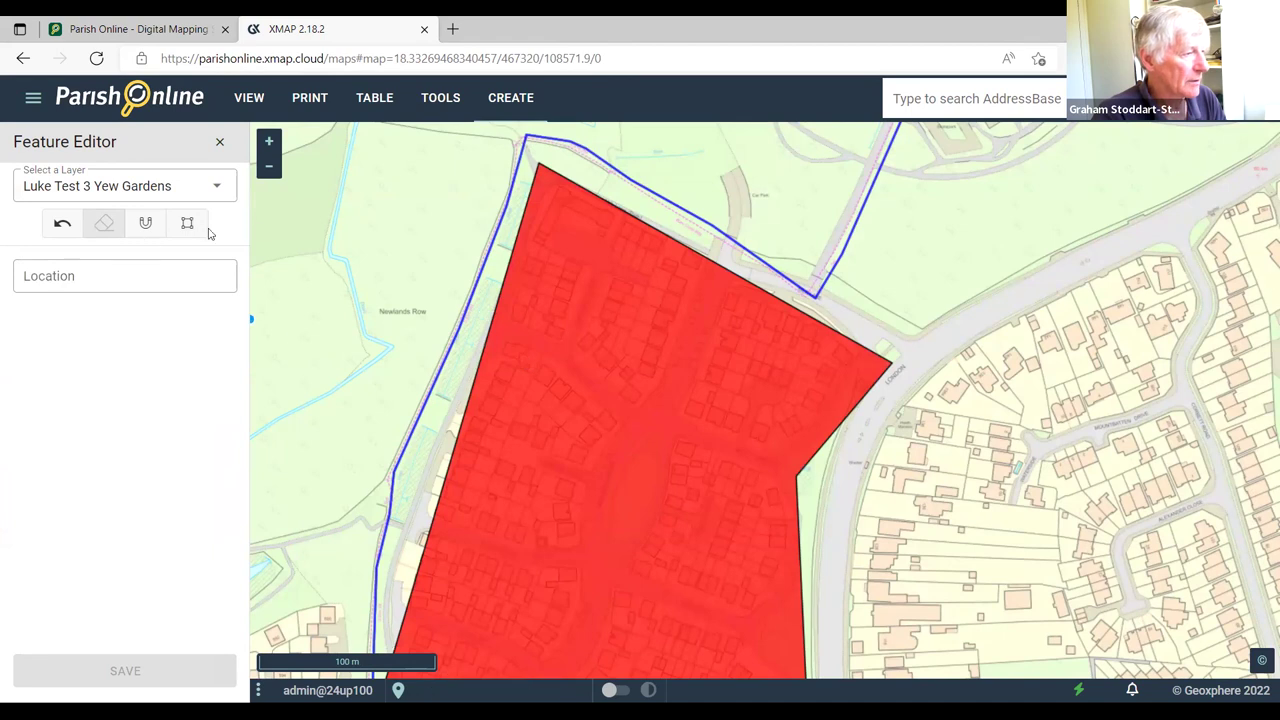
left_click(220, 141)
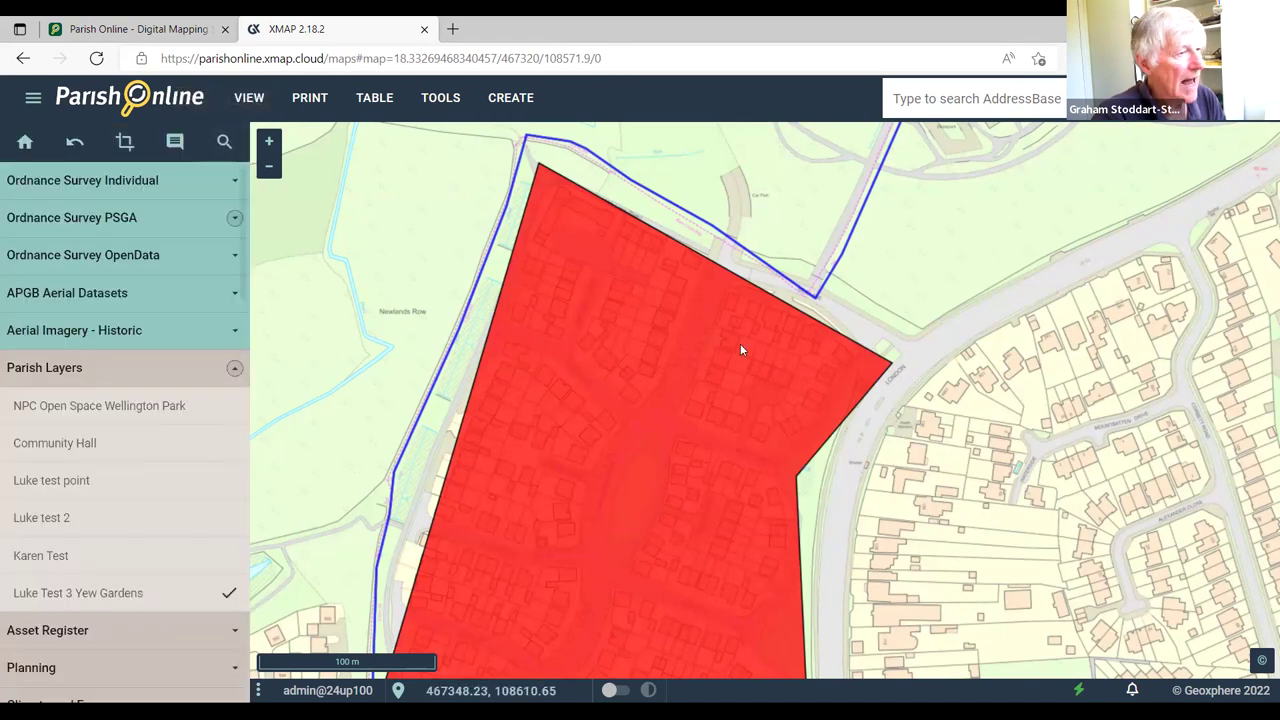
Open the saved Yew Gardens Defined polygon for editing and pull its western edge out to the parish boundary near Rivers Street.
left_click(268, 166)
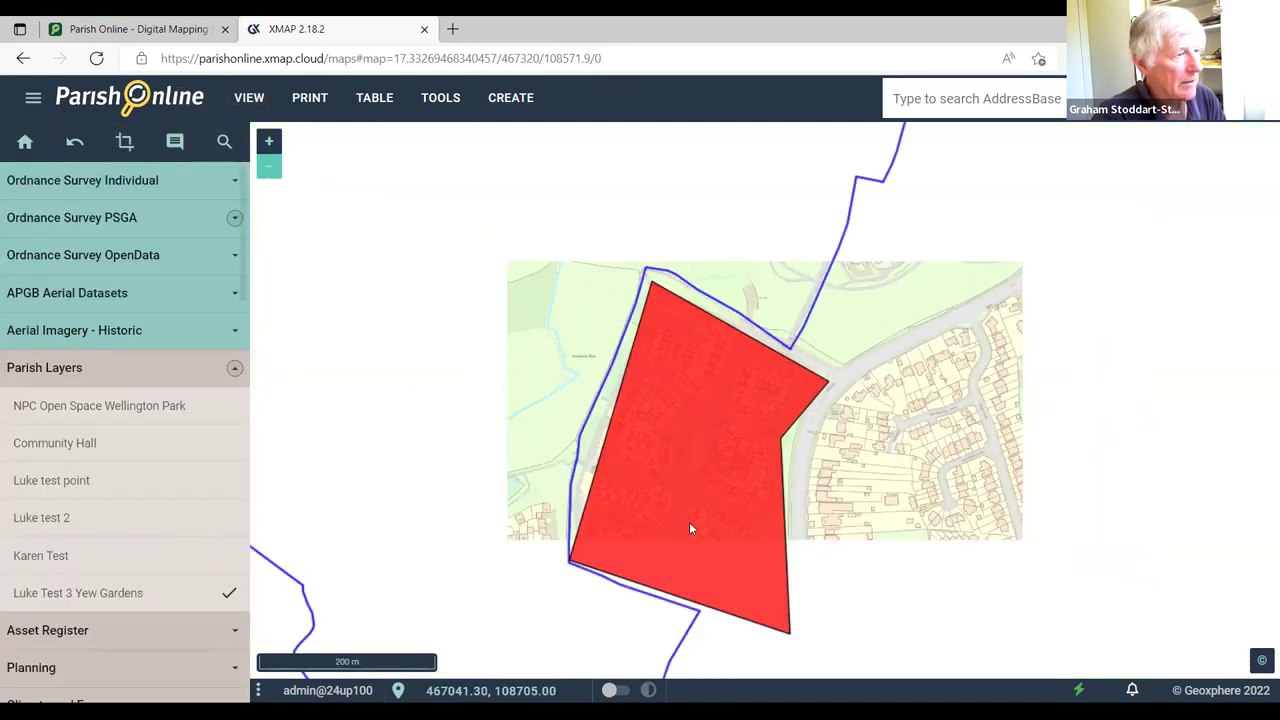
left_click(666, 405)
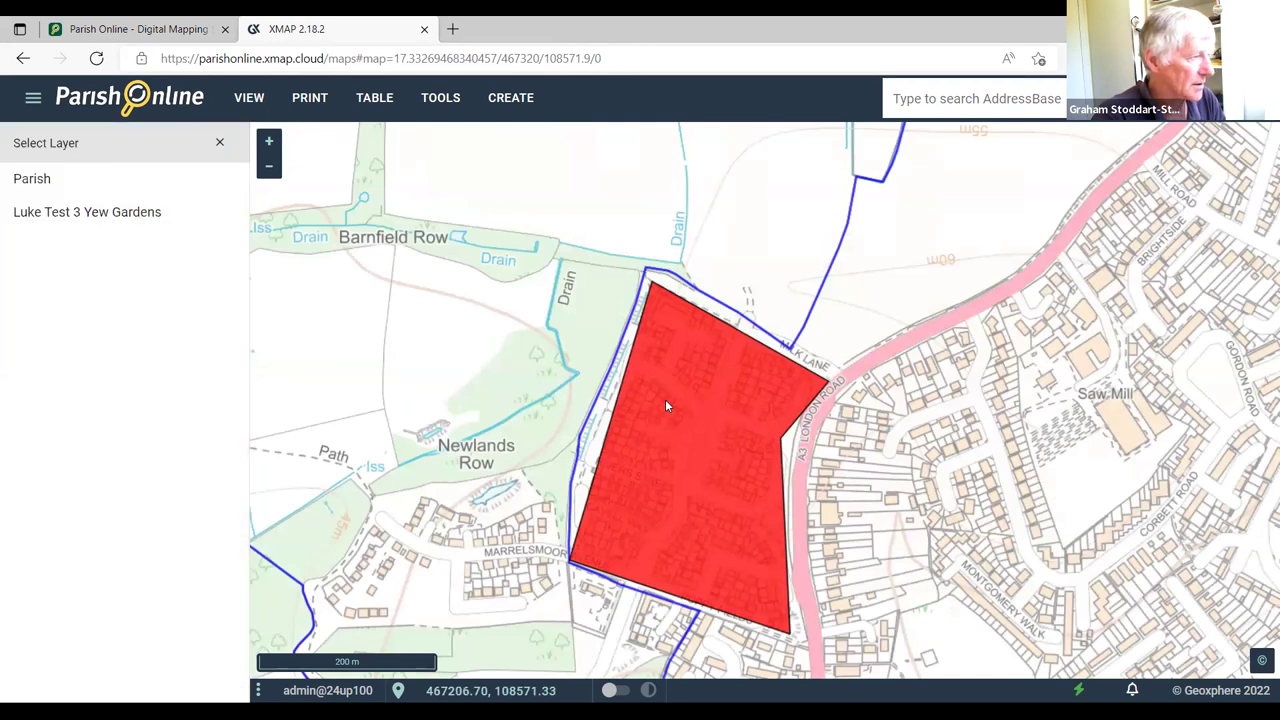
left_click(179, 212)
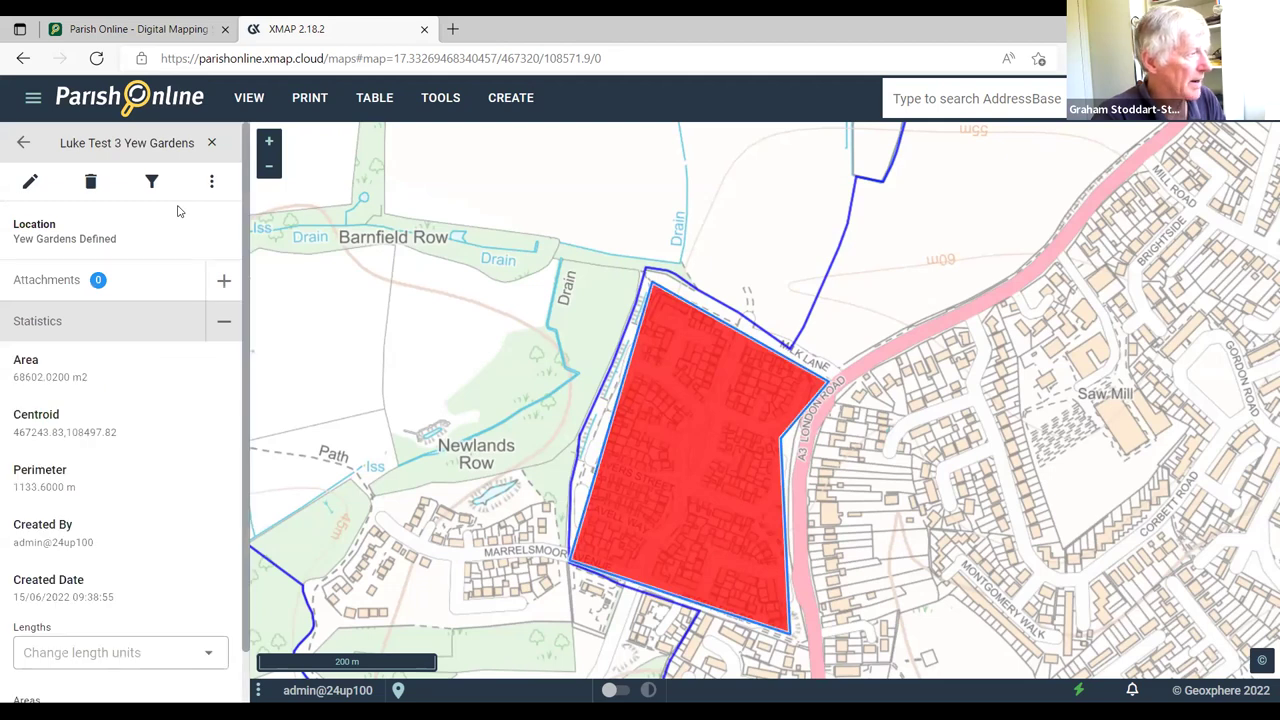
left_click(33, 185)
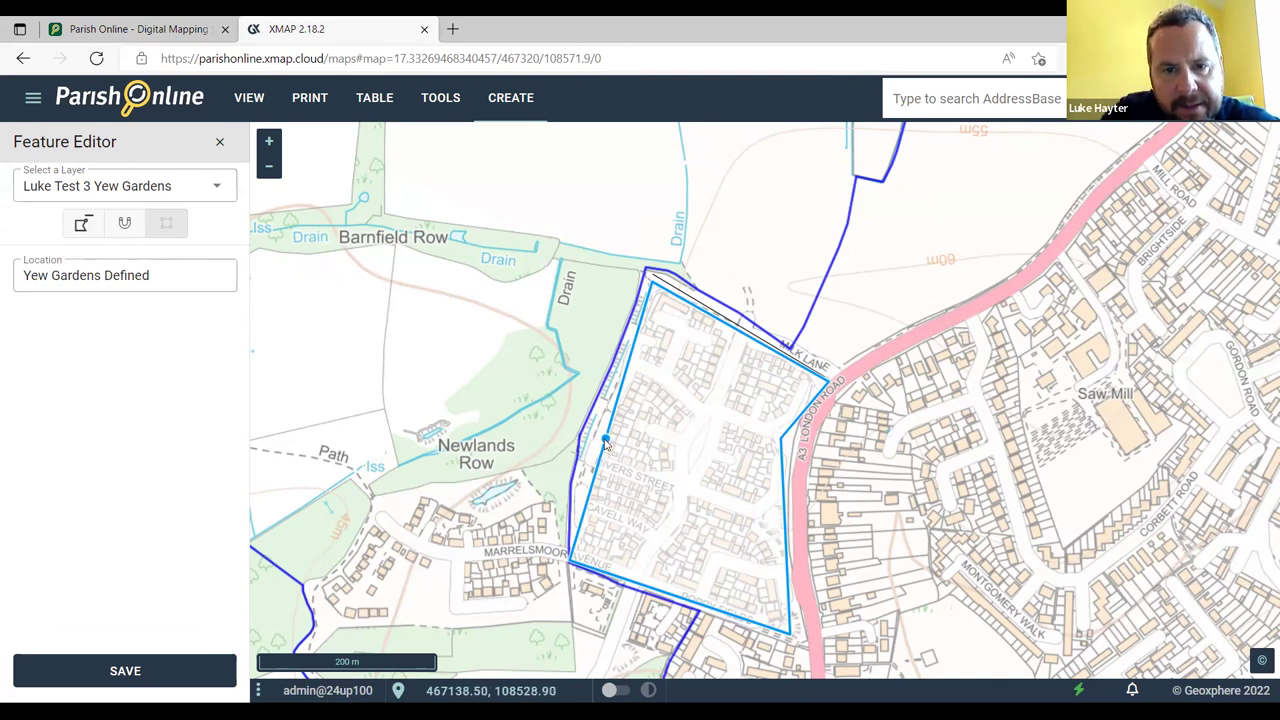
left_click_drag(605, 445, 577, 484)
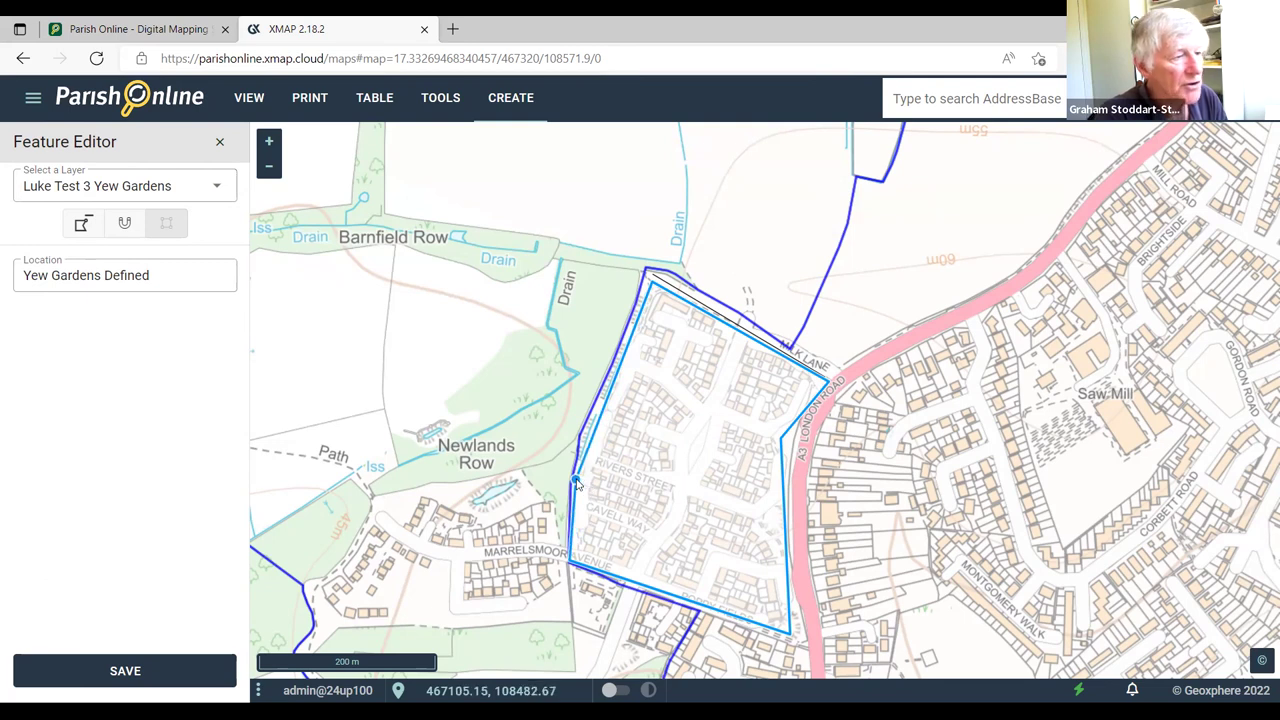
Adjust the polygon's two corners beside London Road, pull its northern edge out to Milk Lane, and save the feature.
left_click(269, 168)
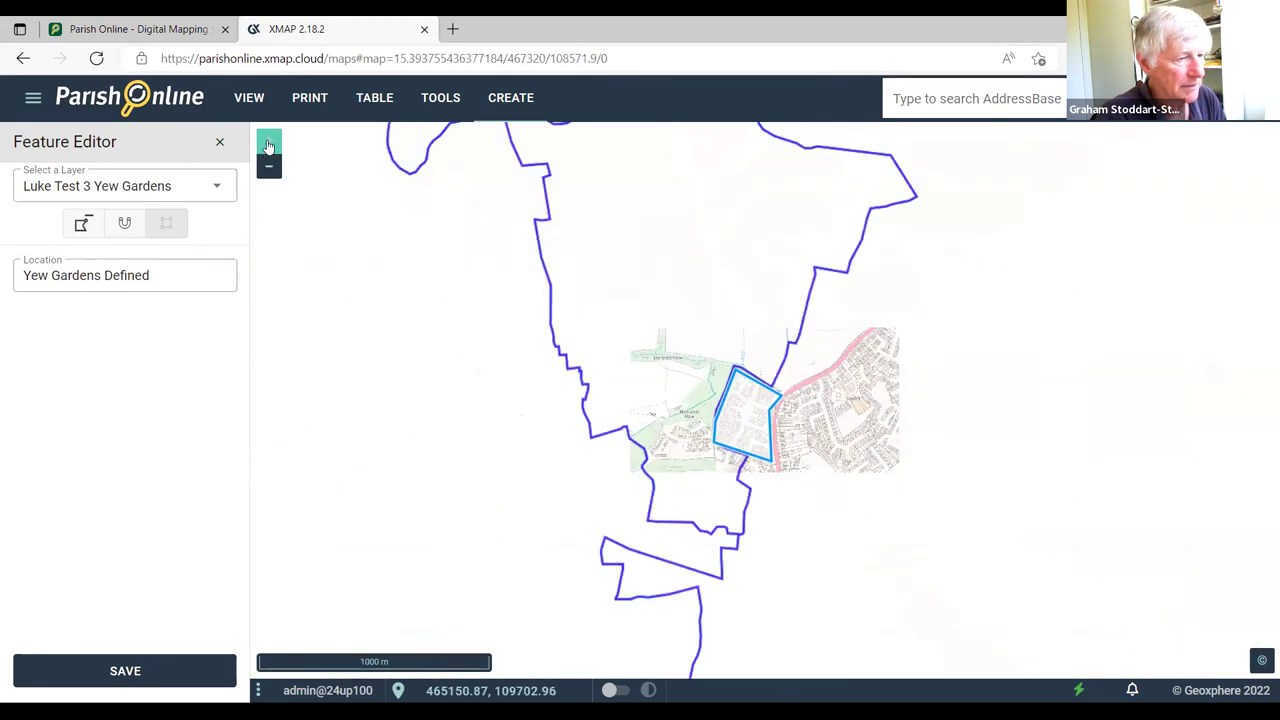
left_click(268, 145)
left_click(268, 145)
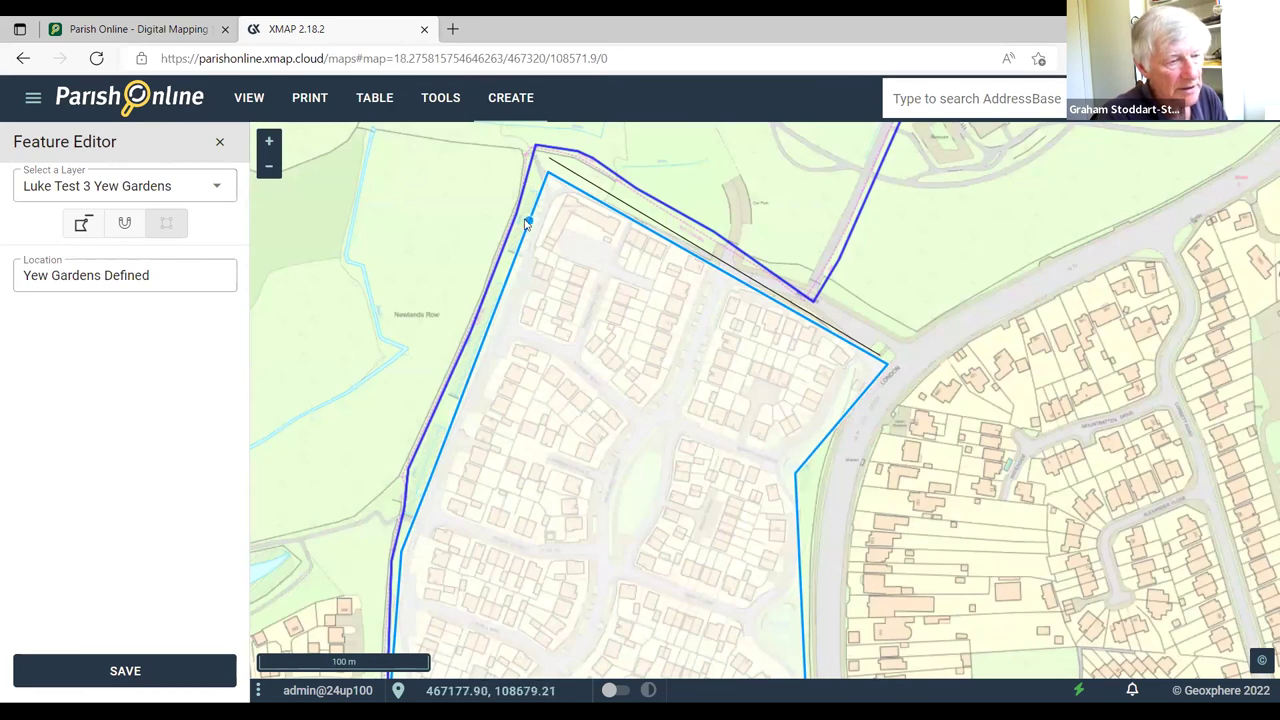
left_click(268, 142)
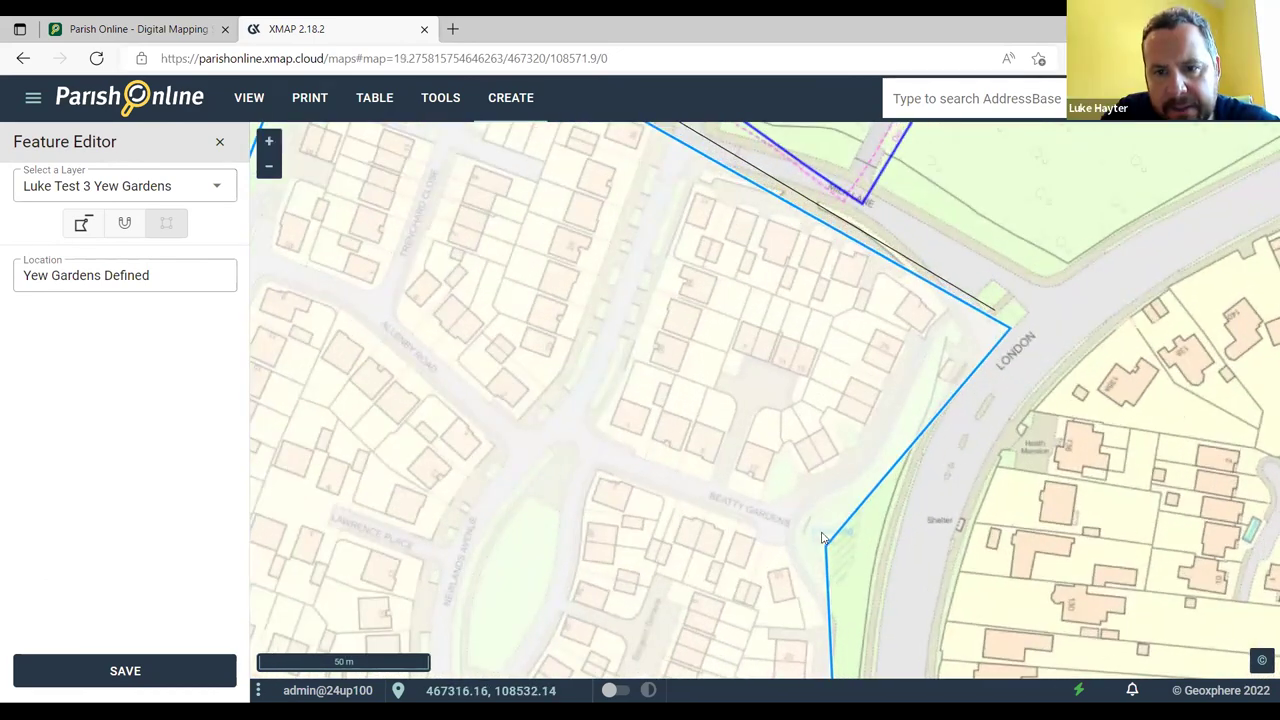
left_click_drag(828, 551, 861, 568)
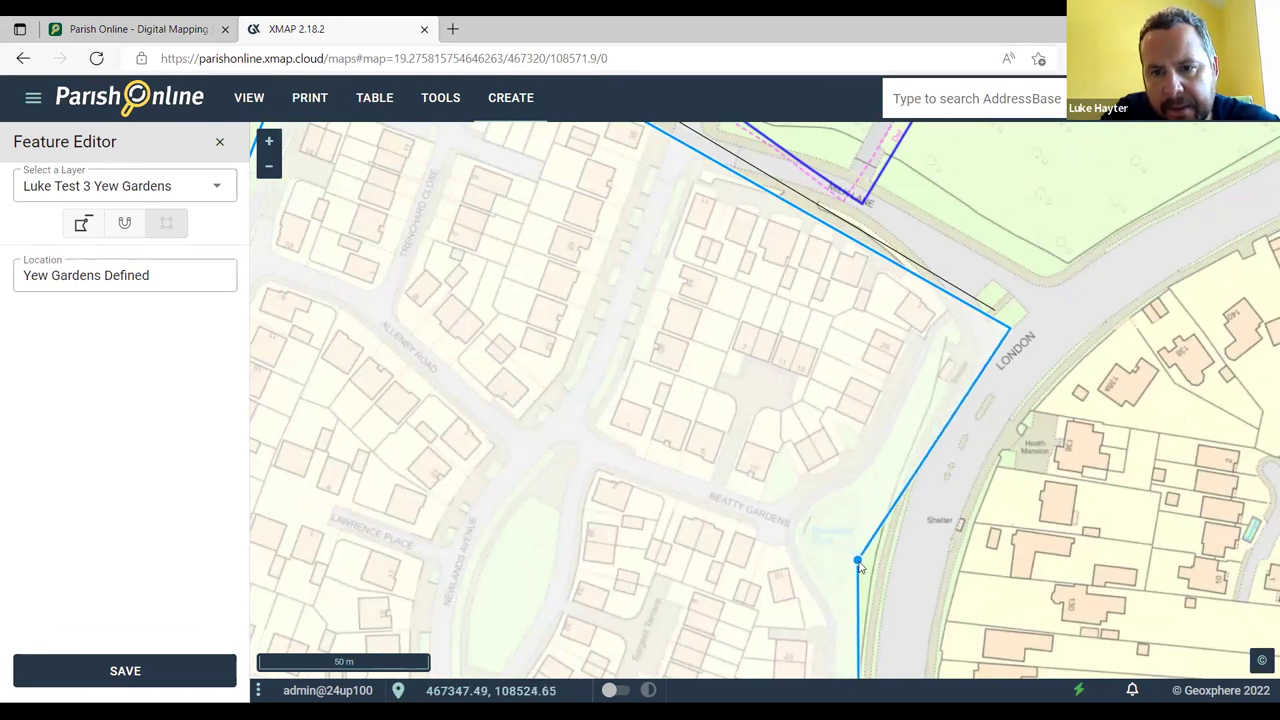
mouse_move(1008, 333)
left_mouse_down()
mouse_move(975, 342)
mouse_move(991, 317)
left_mouse_up()
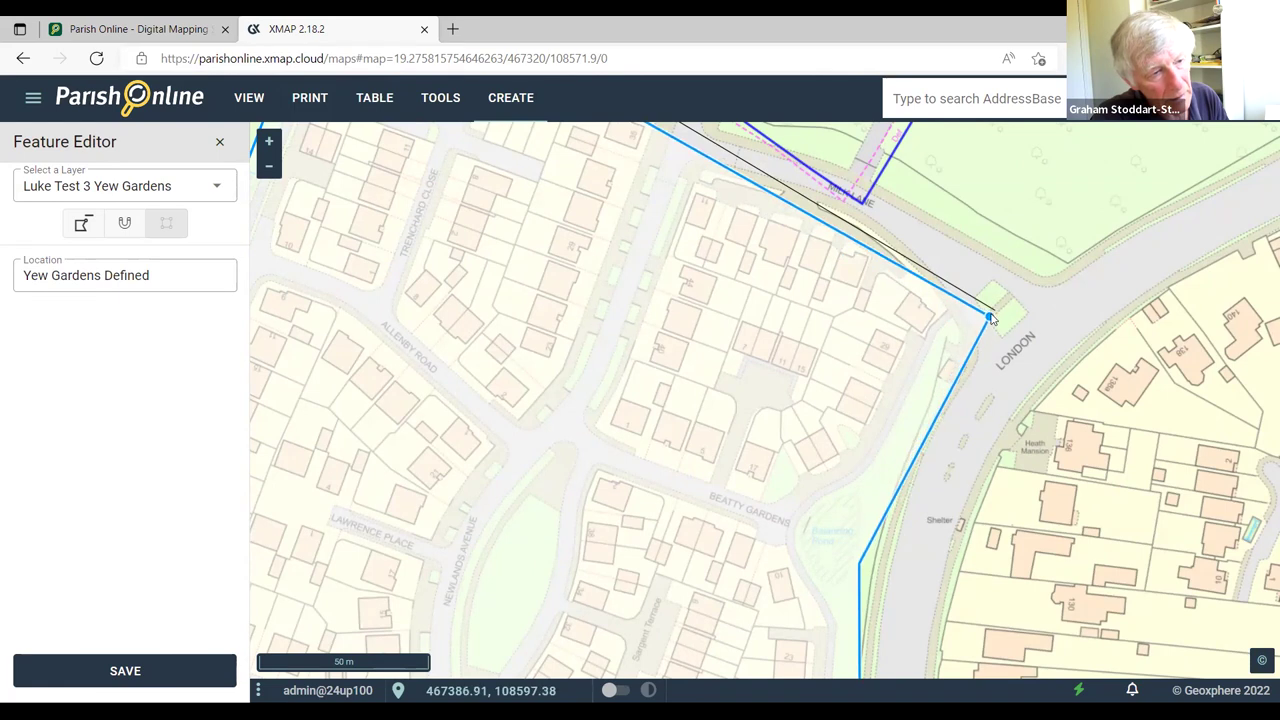
left_click_drag(780, 198, 815, 184)
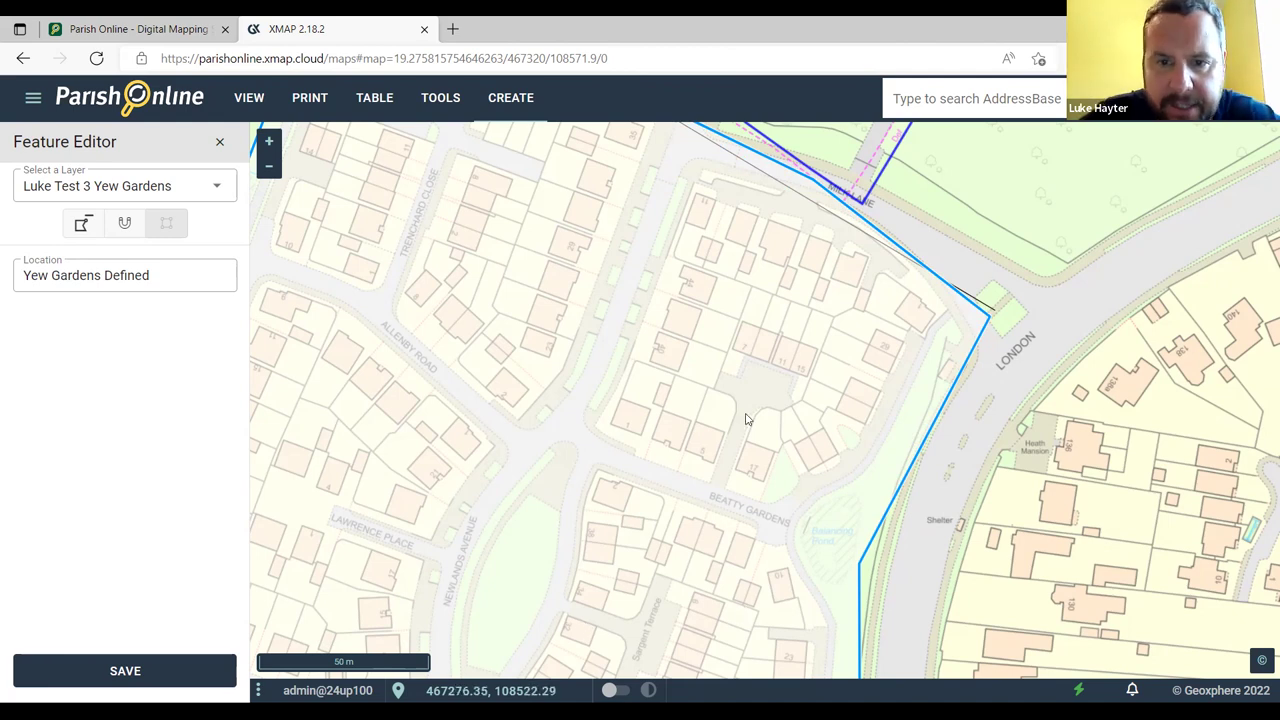
left_click_drag(675, 537, 734, 206)
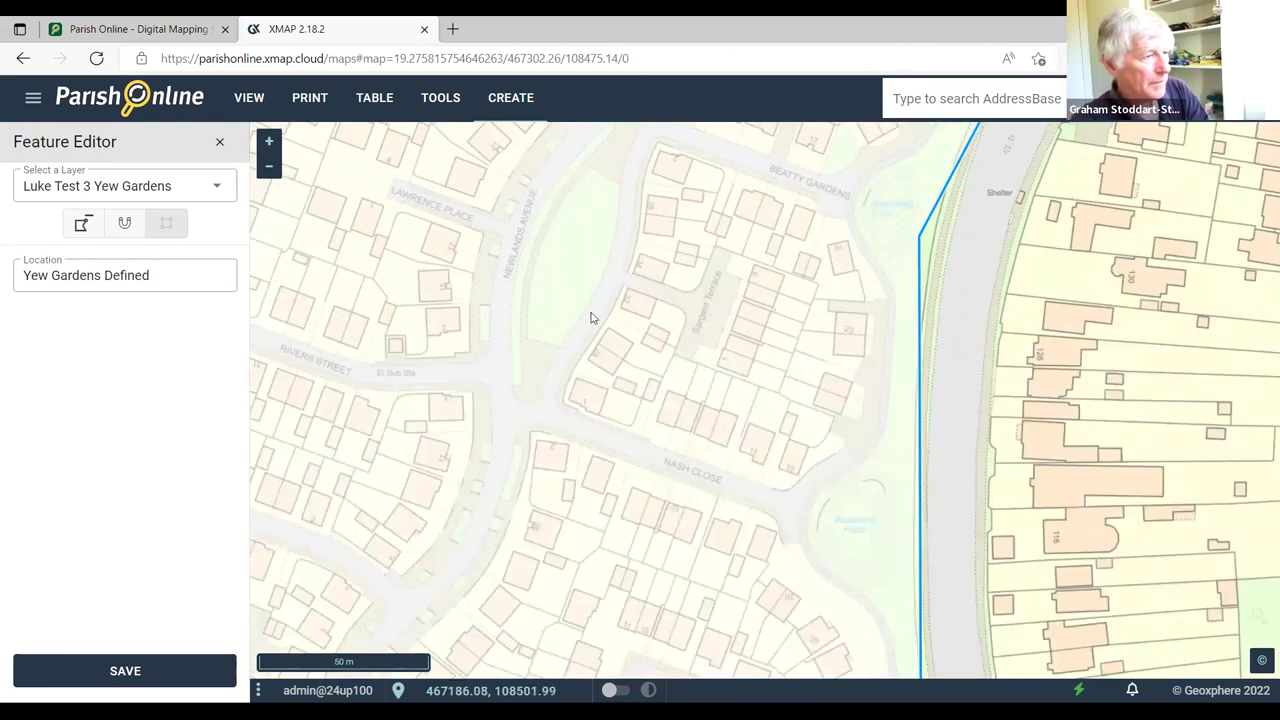
double_click(274, 172)
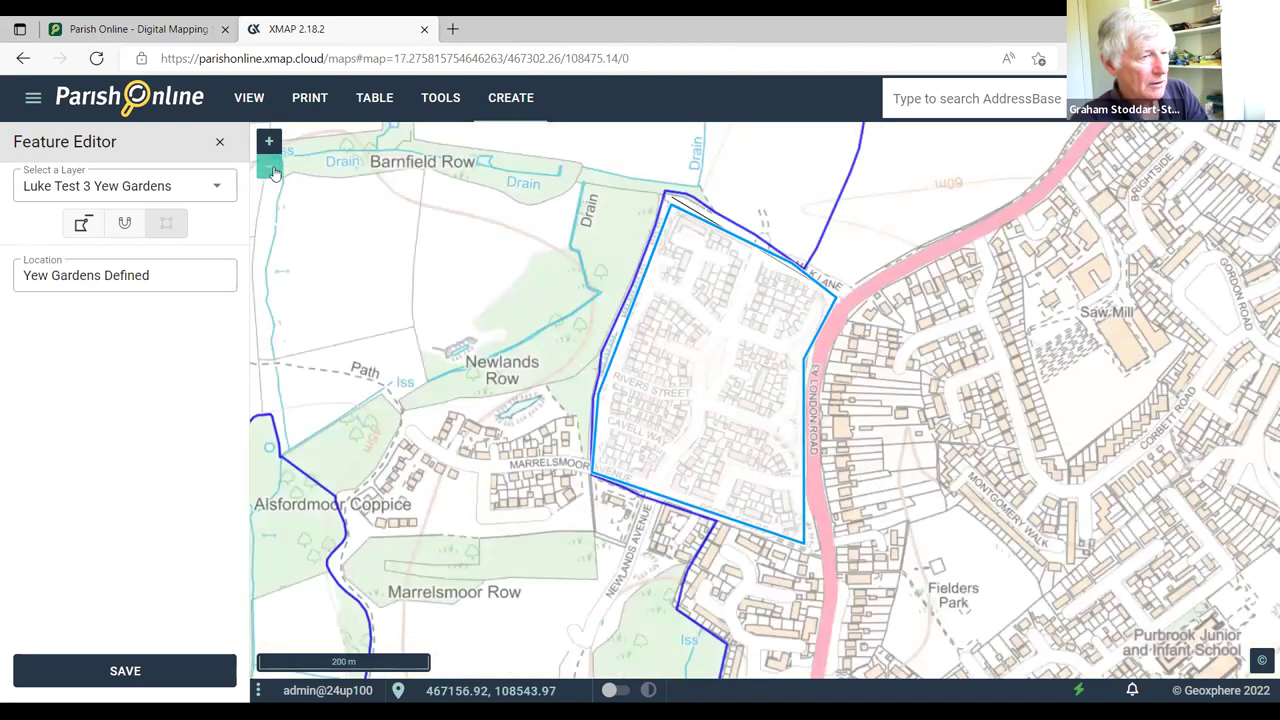
left_click(110, 677)
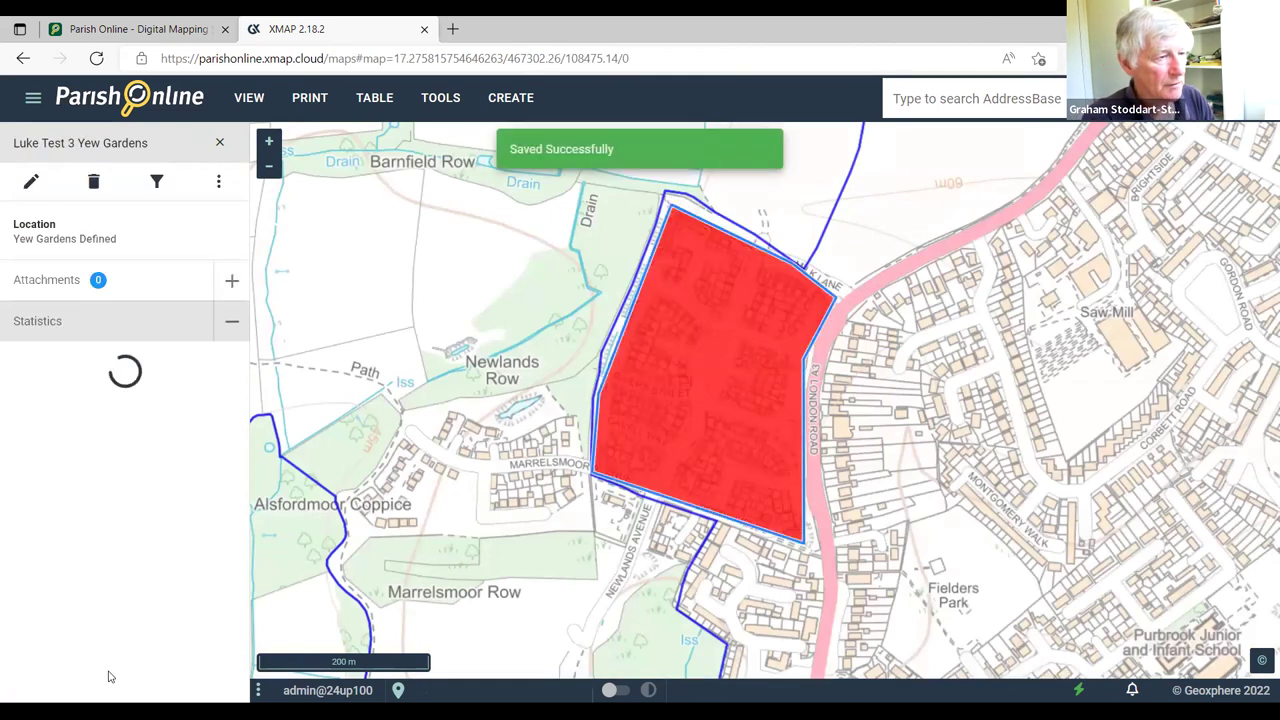
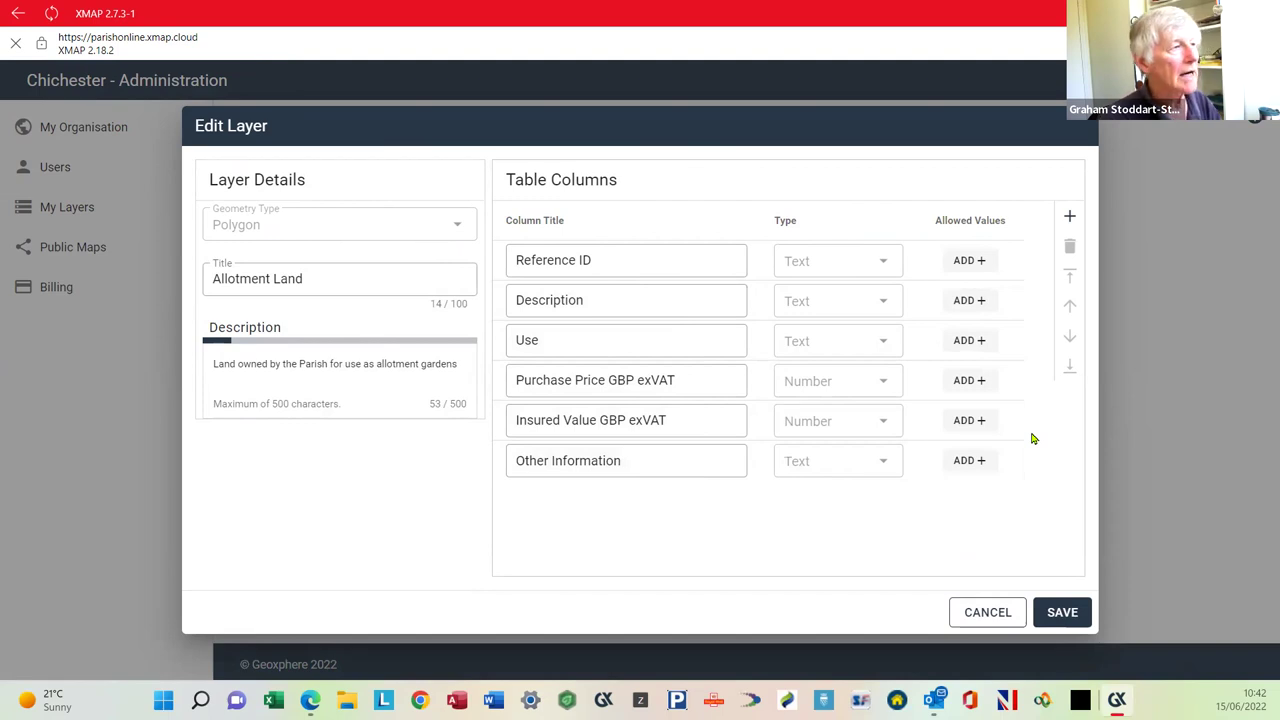
Leave the Allotment Land layer's editor without saving and view the base map options of the Chichester City Council allotment sites public map.
left_click(987, 613)
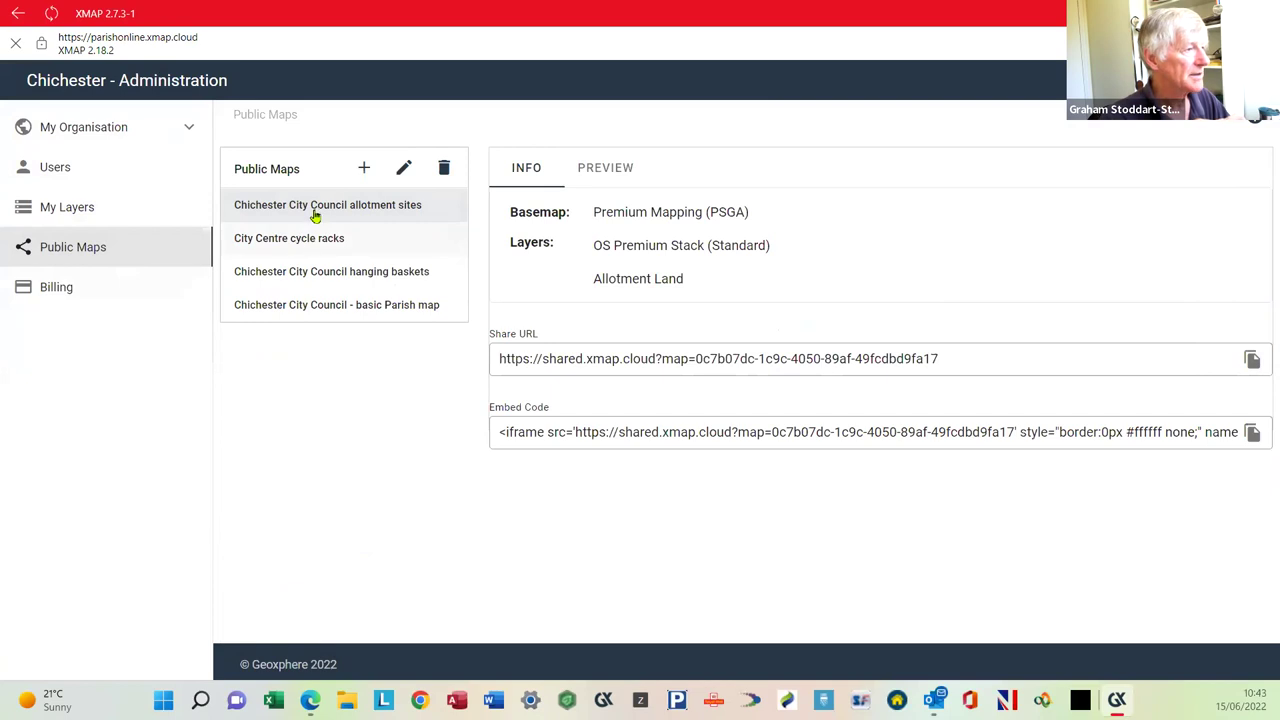
left_click(402, 172)
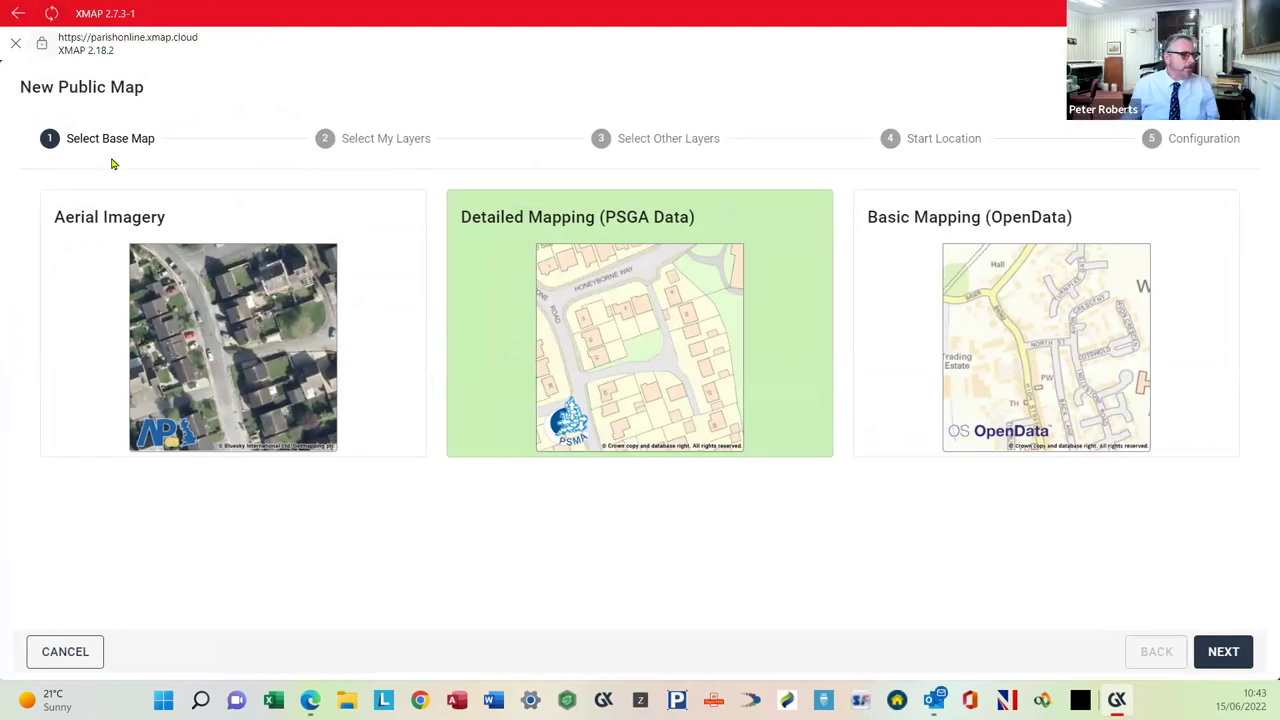
left_click(84, 657)
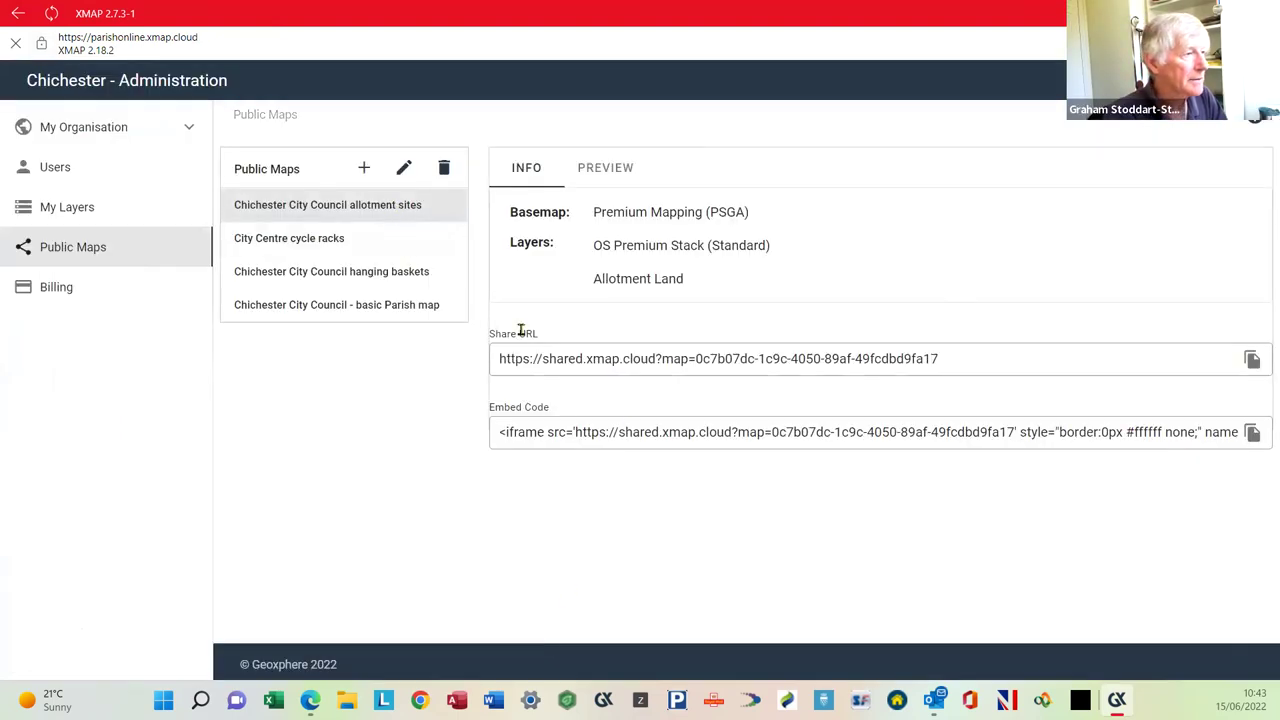
Edit the Chichester City Council allotment sites public map to disable the Layer Control and Layer Query tools, and save it.
left_click(403, 178)
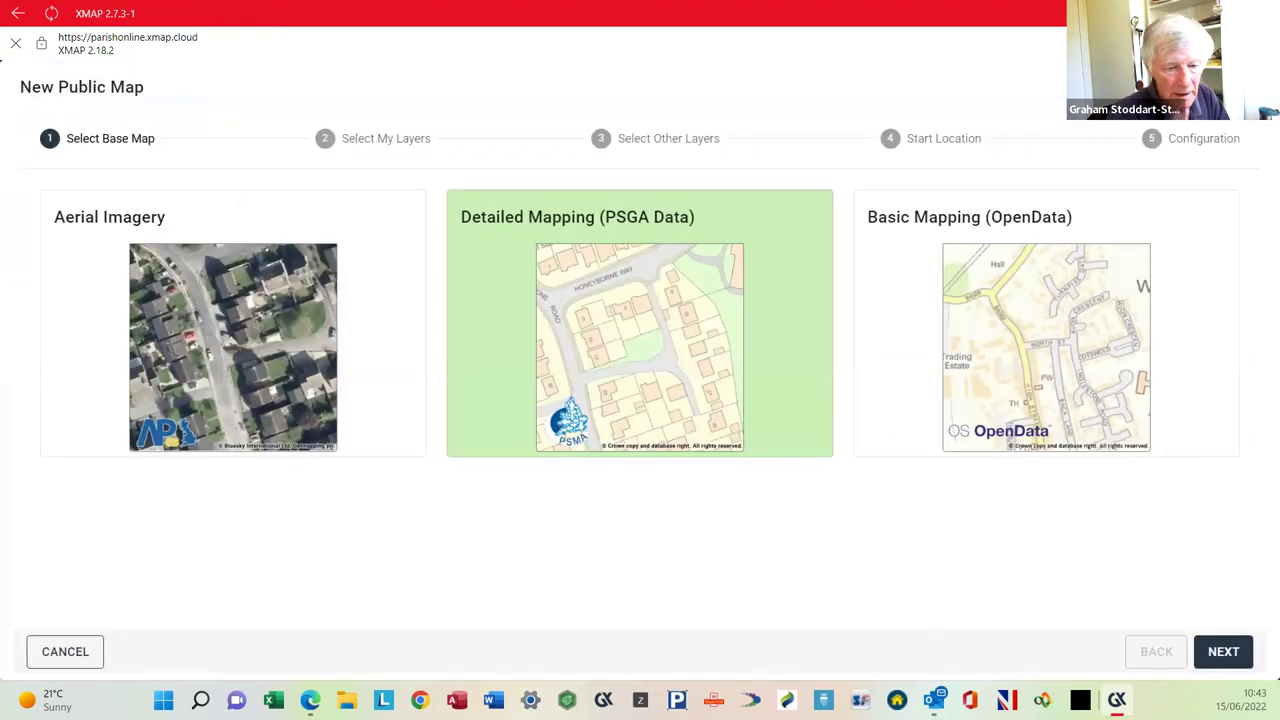
left_click(1226, 652)
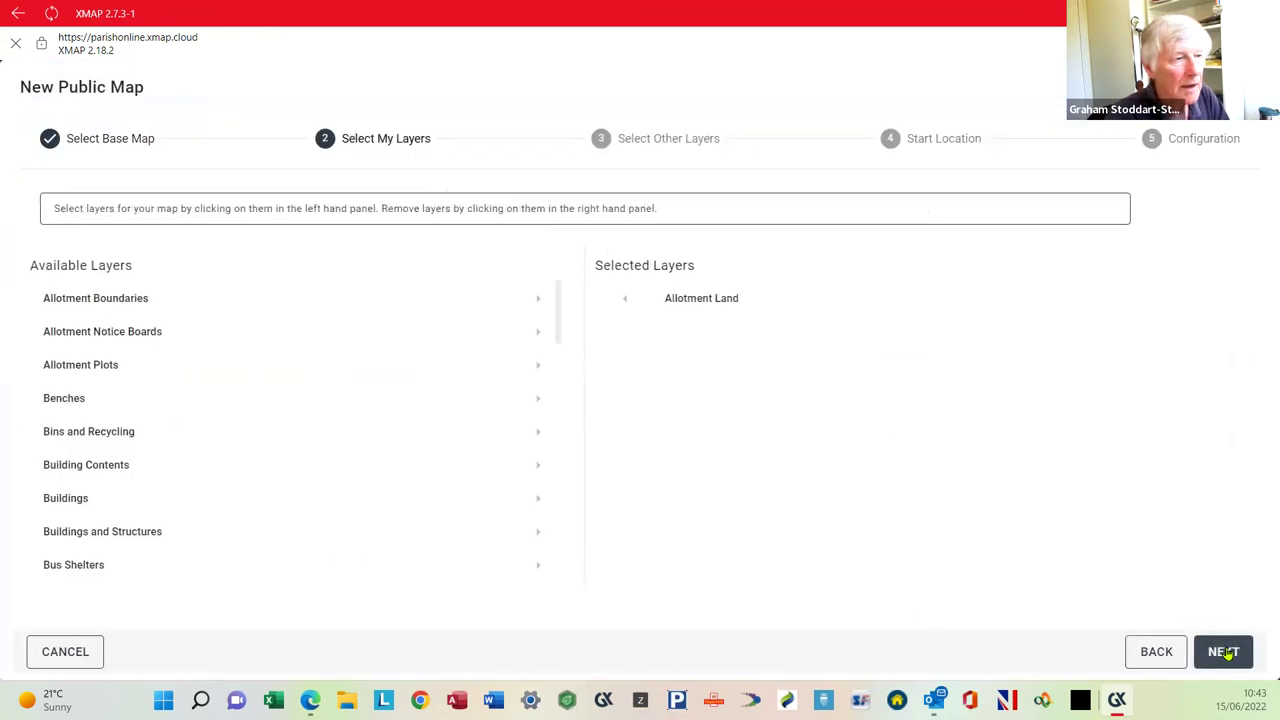
left_click(1226, 652)
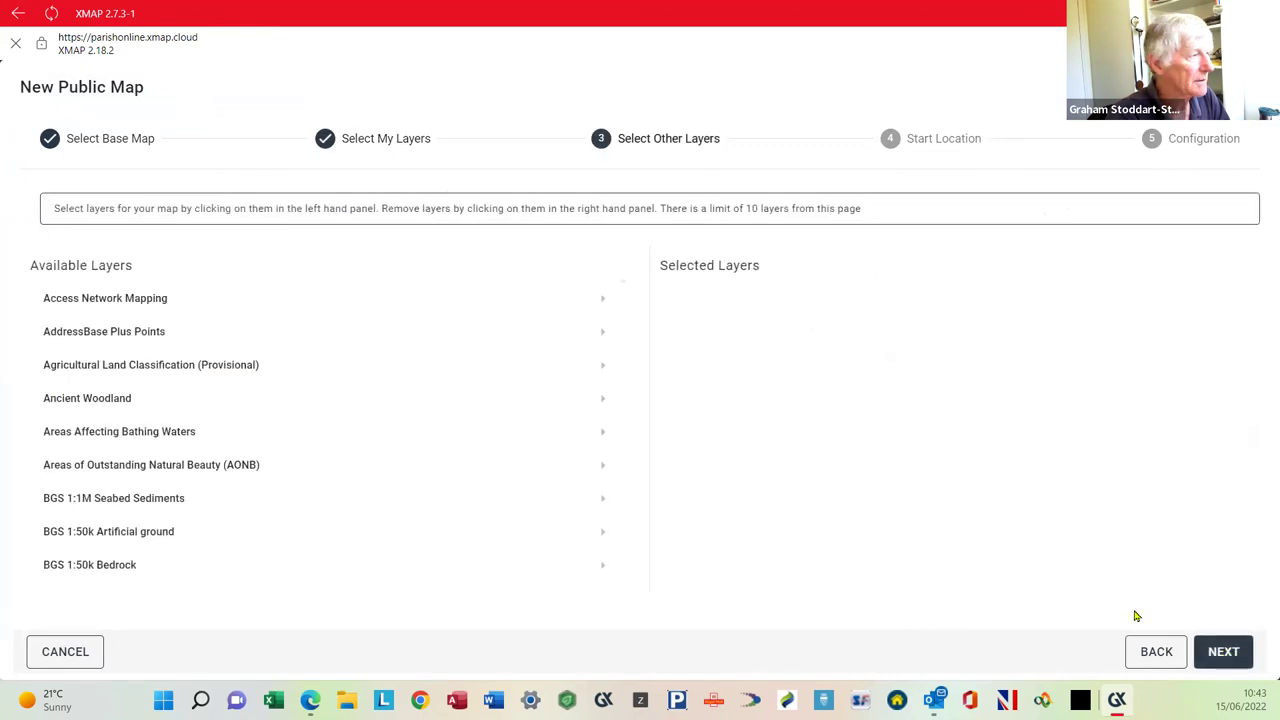
left_click(1228, 652)
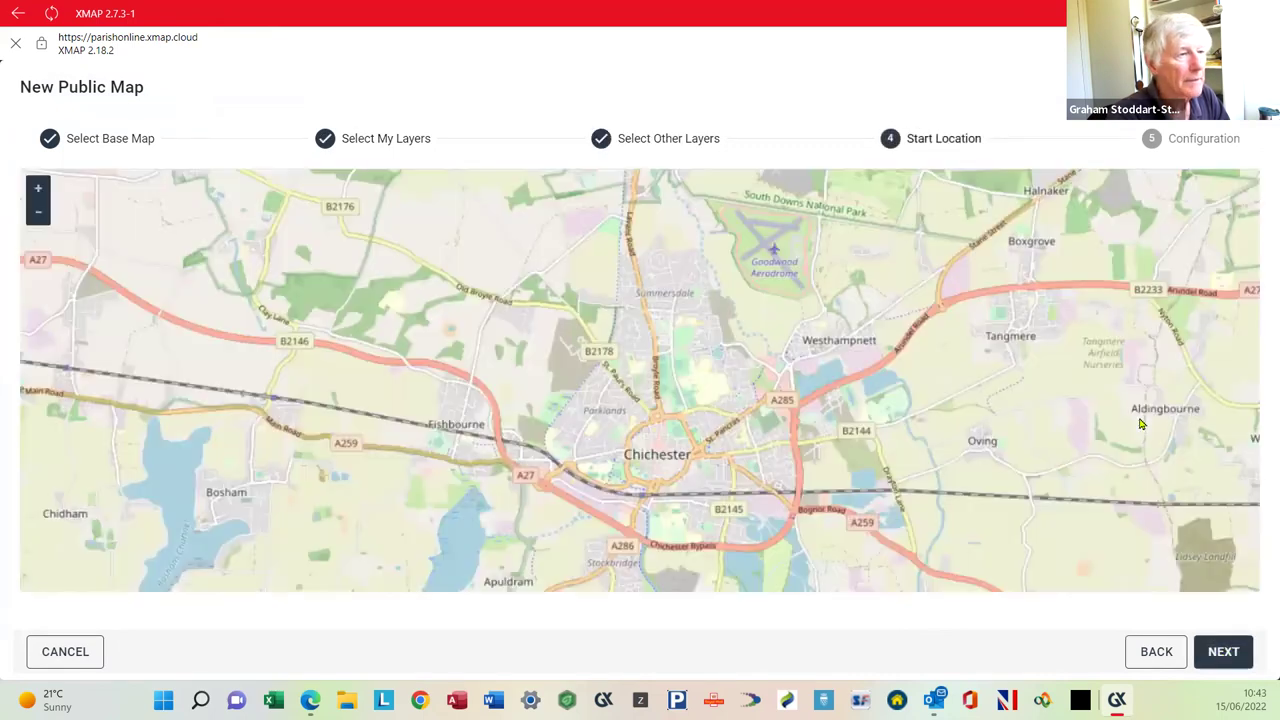
left_click(1231, 651)
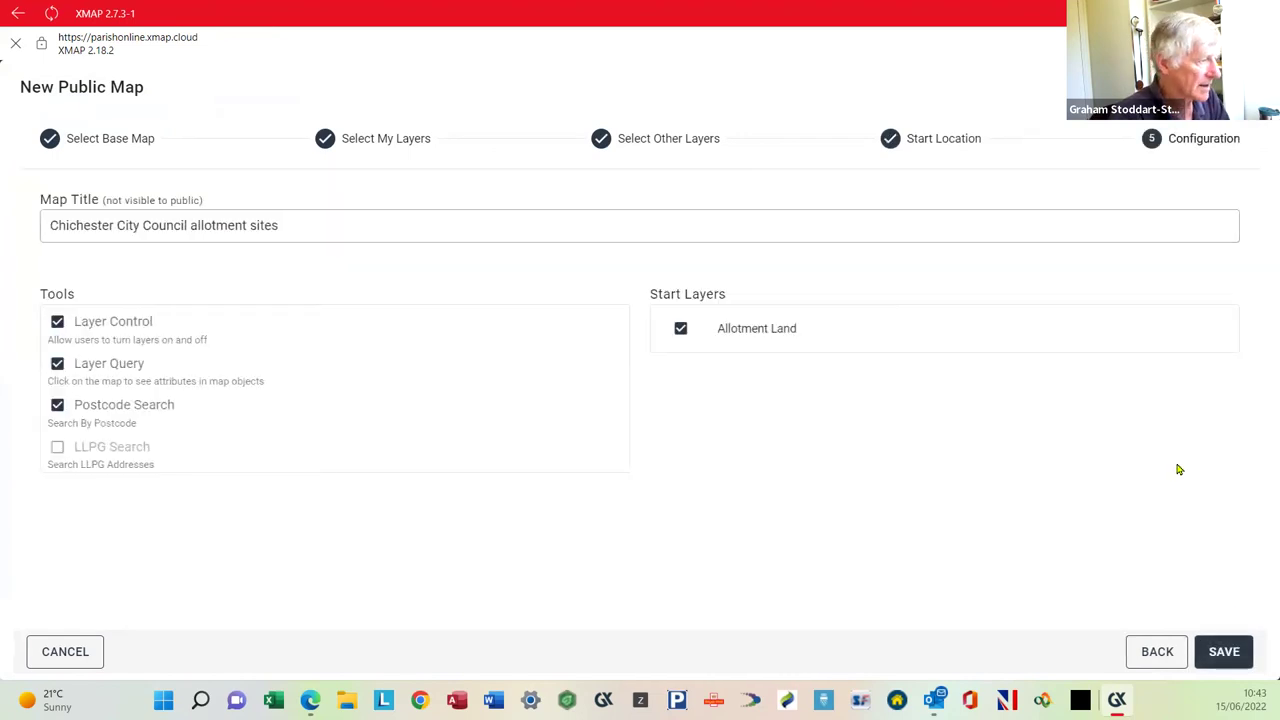
left_click(57, 322)
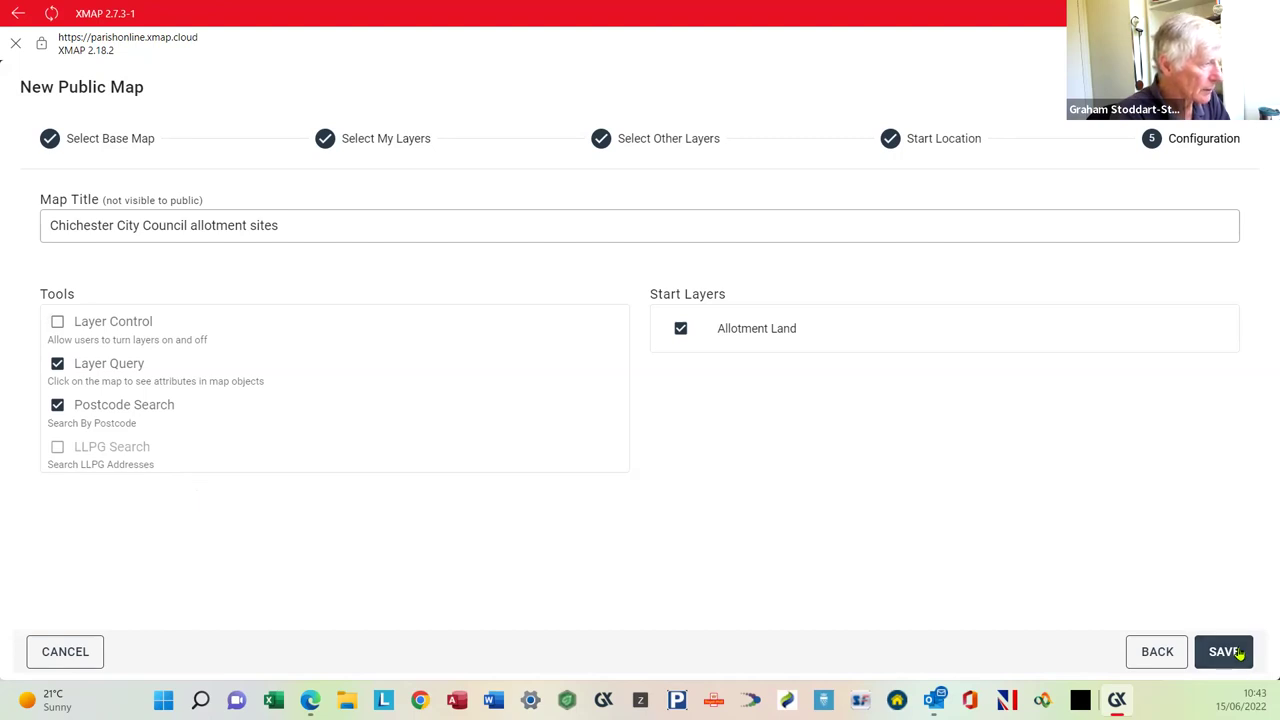
left_click(57, 364)
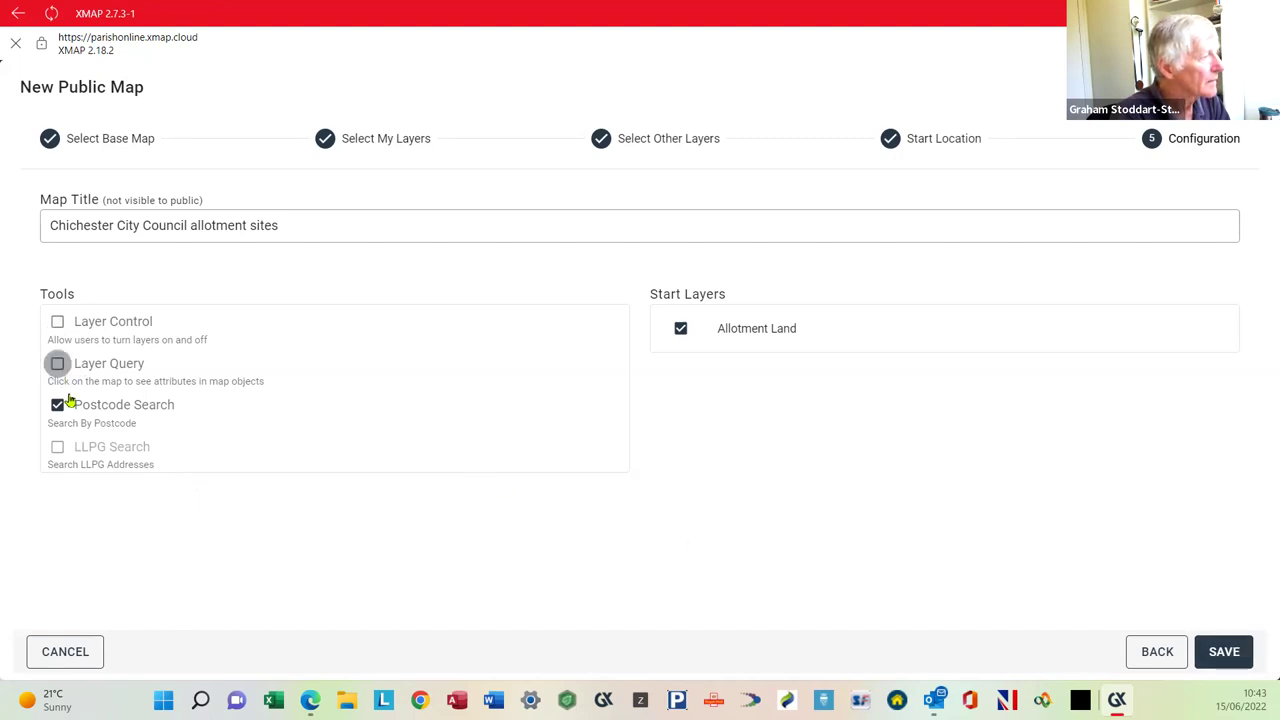
left_click(1221, 655)
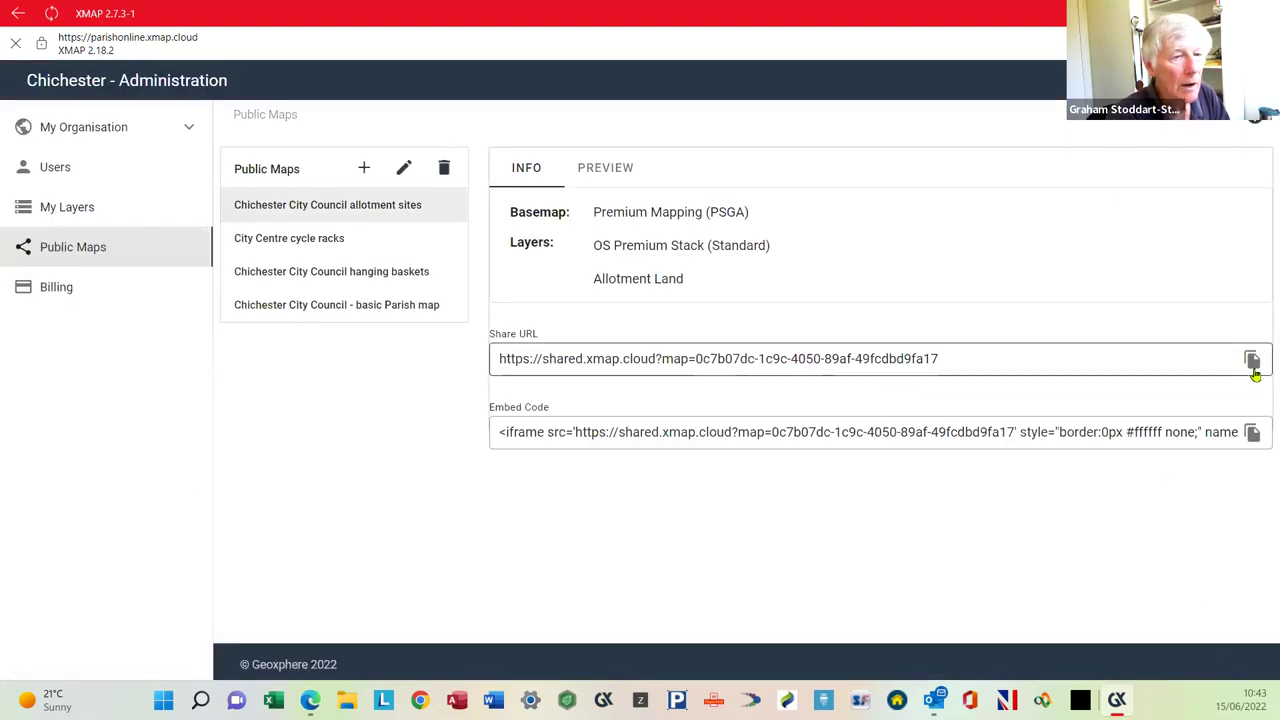
Copy the allotment sites public map's share URL and preview the map.
left_click(1251, 359)
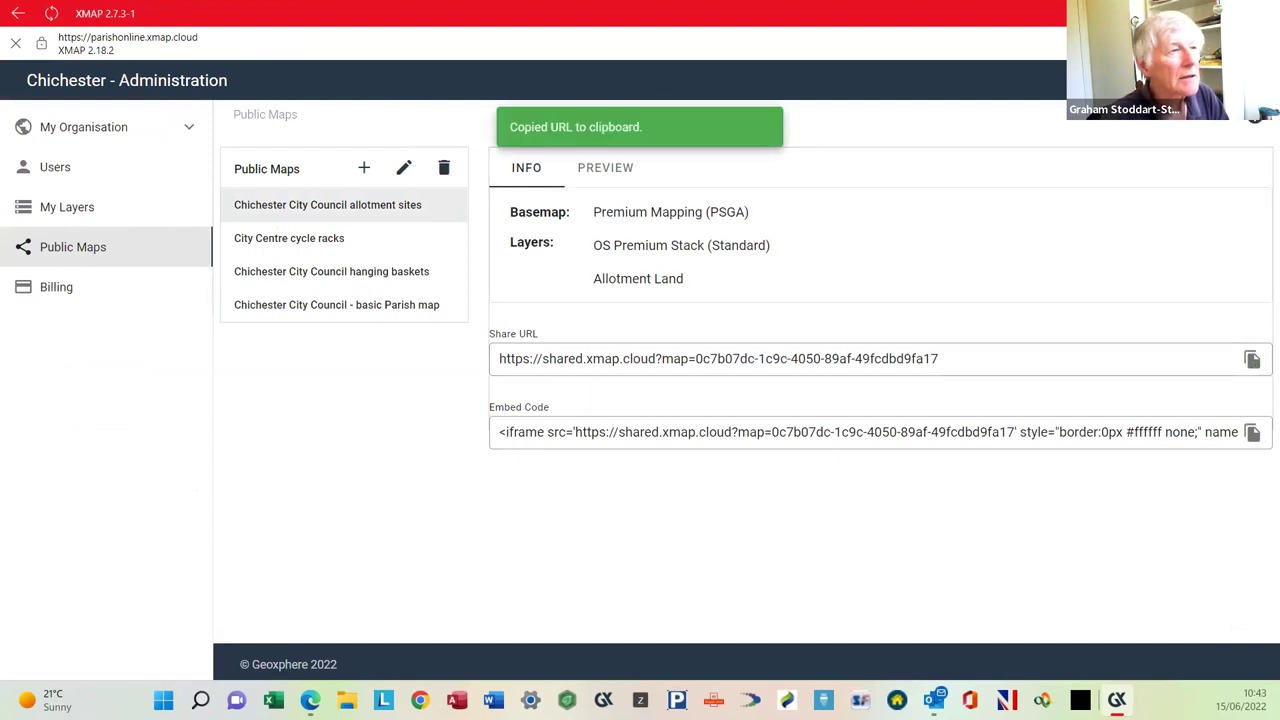
left_click(310, 699)
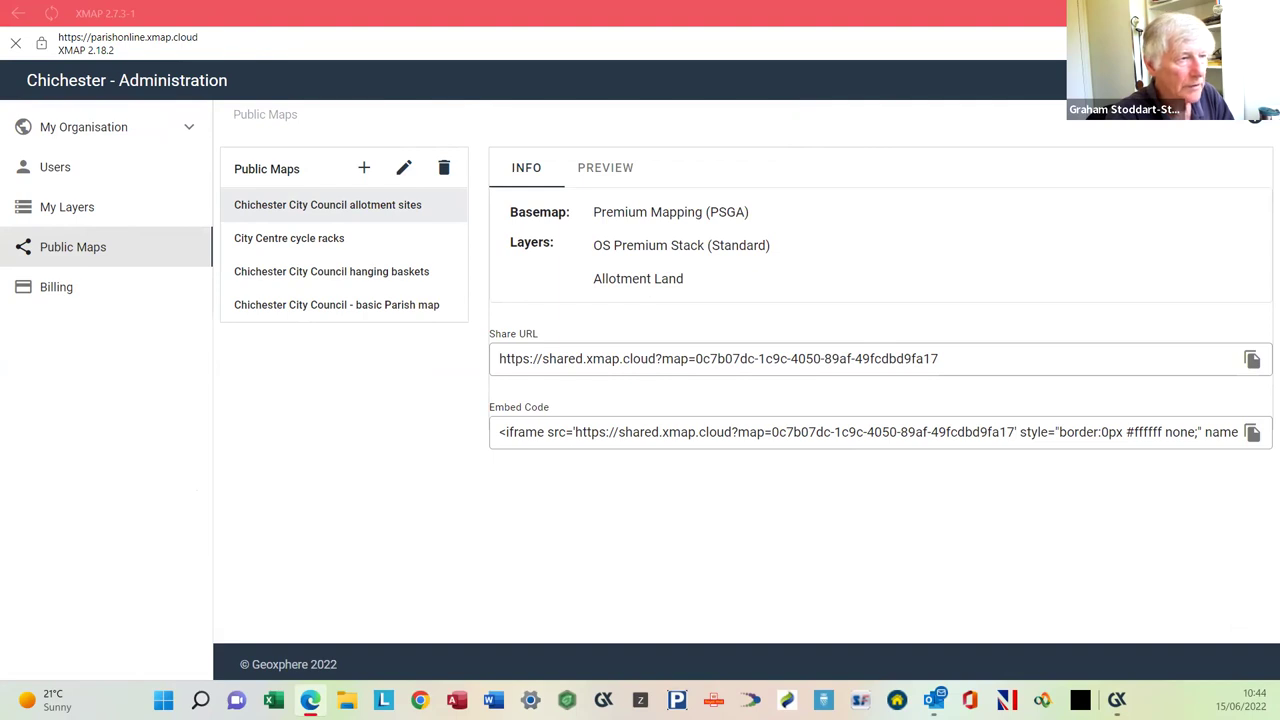
left_click(609, 172)
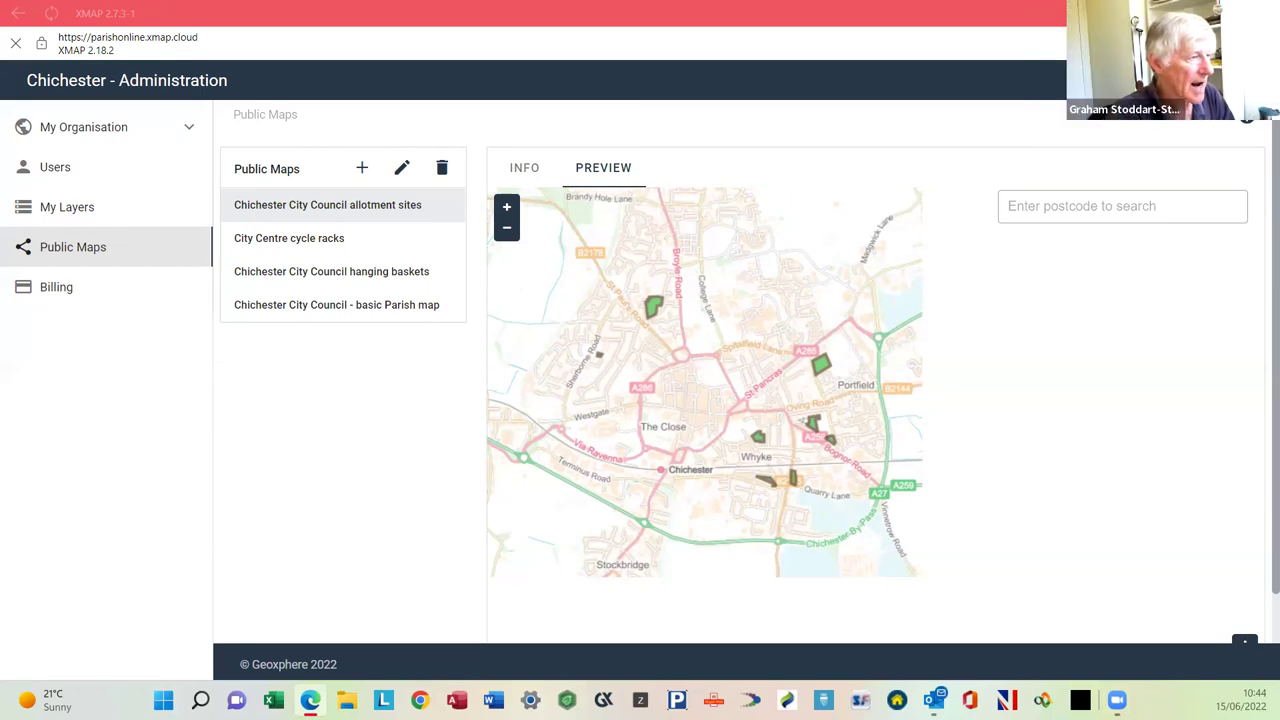
Edit the allotment sites public map again to enable the Layer Control and Layer Query tools, and save it.
left_click(402, 168)
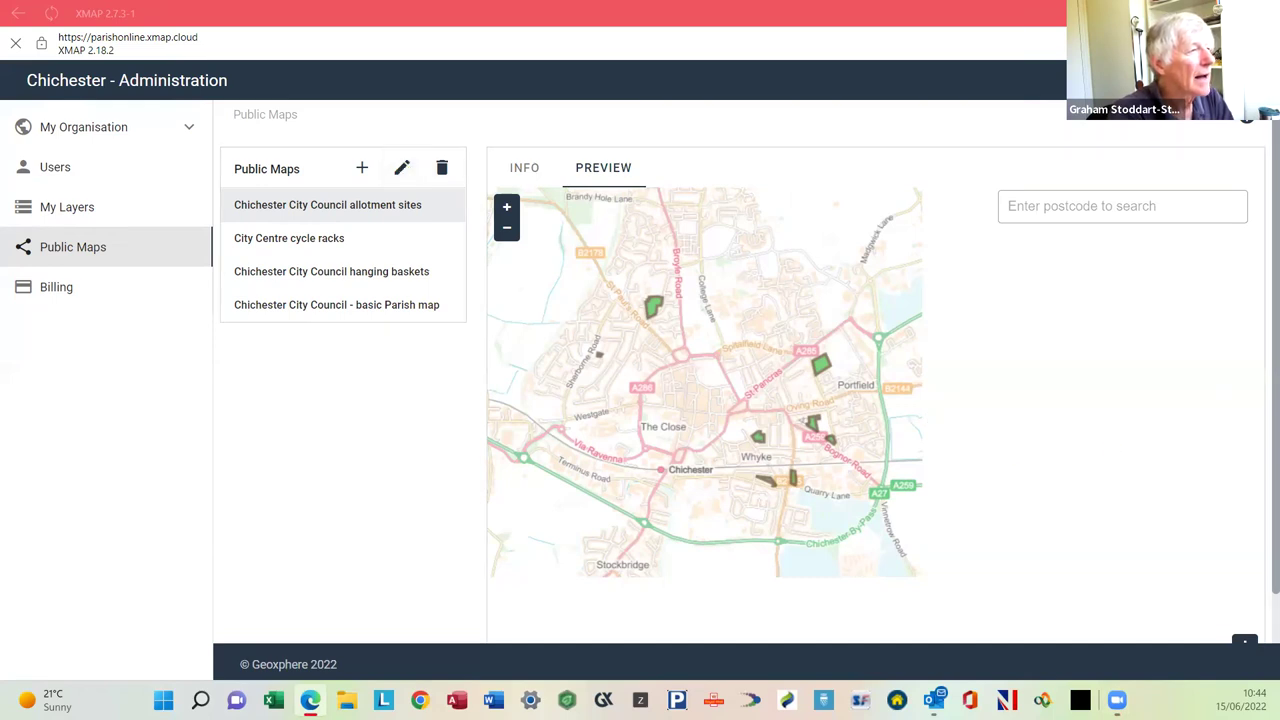
left_click(402, 168)
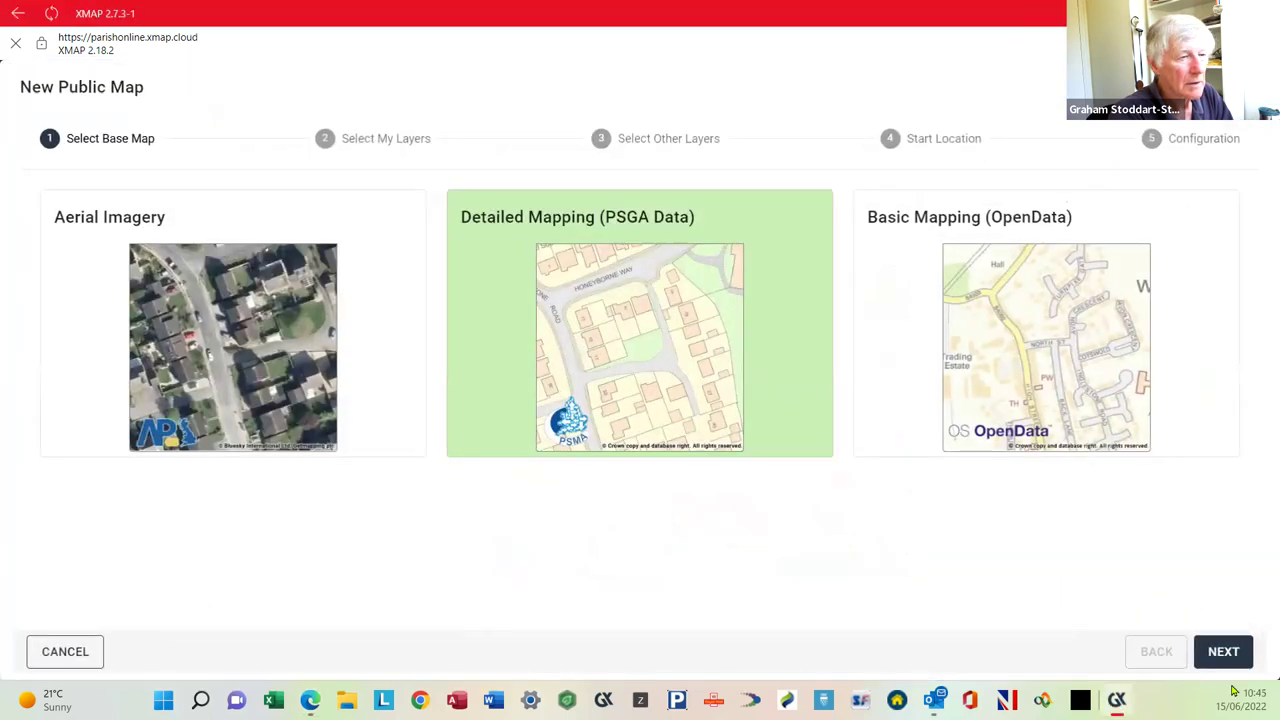
left_click(1224, 654)
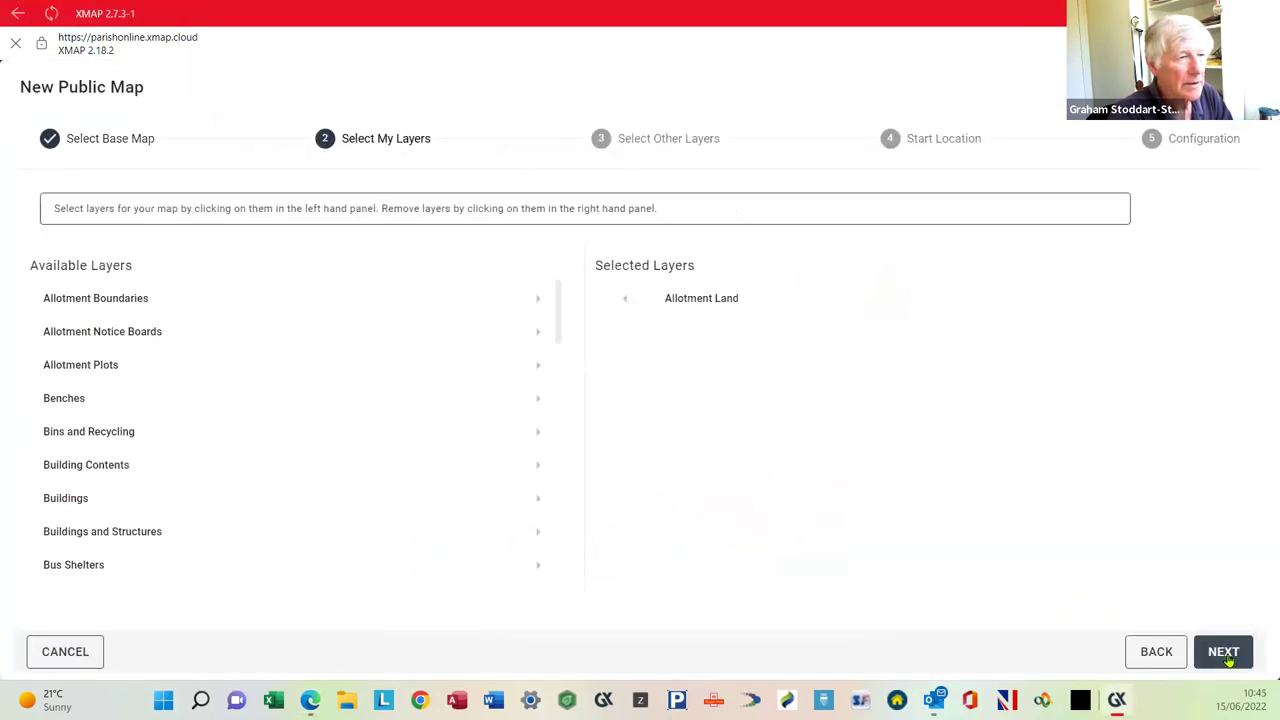
left_click(1224, 652)
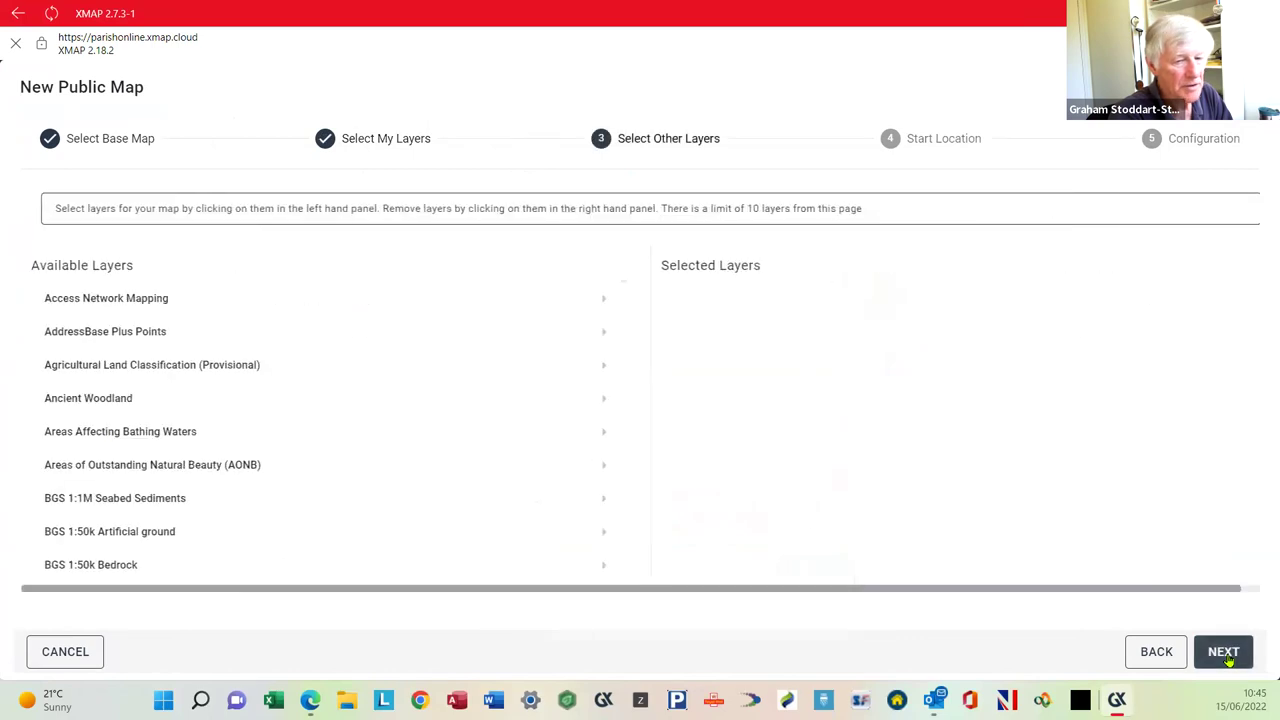
left_click(1224, 652)
left_click(1224, 652)
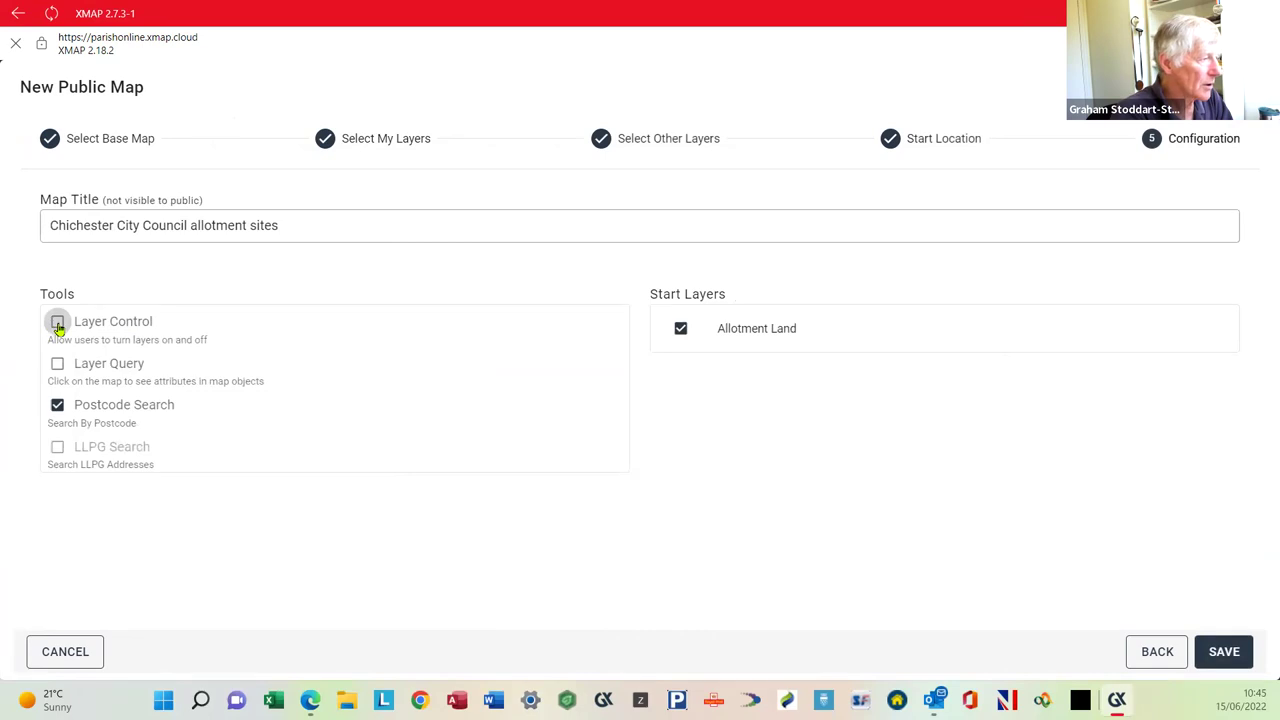
left_click(57, 323)
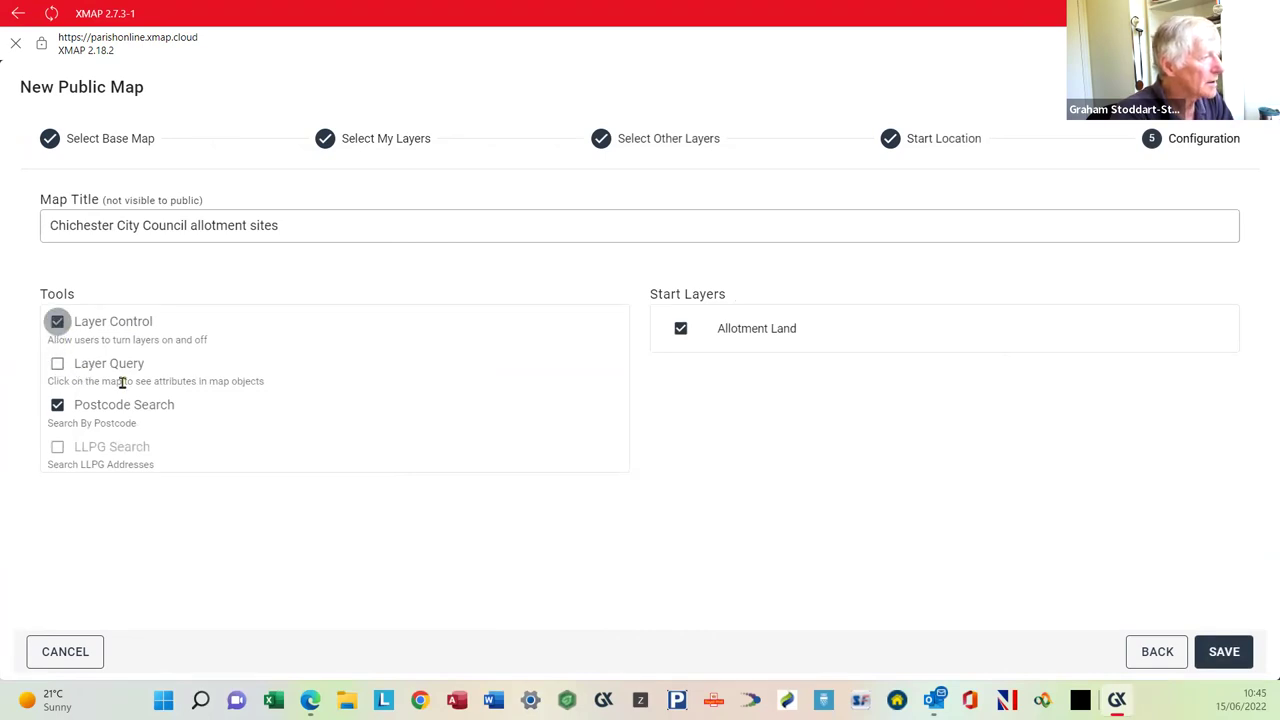
left_click(57, 364)
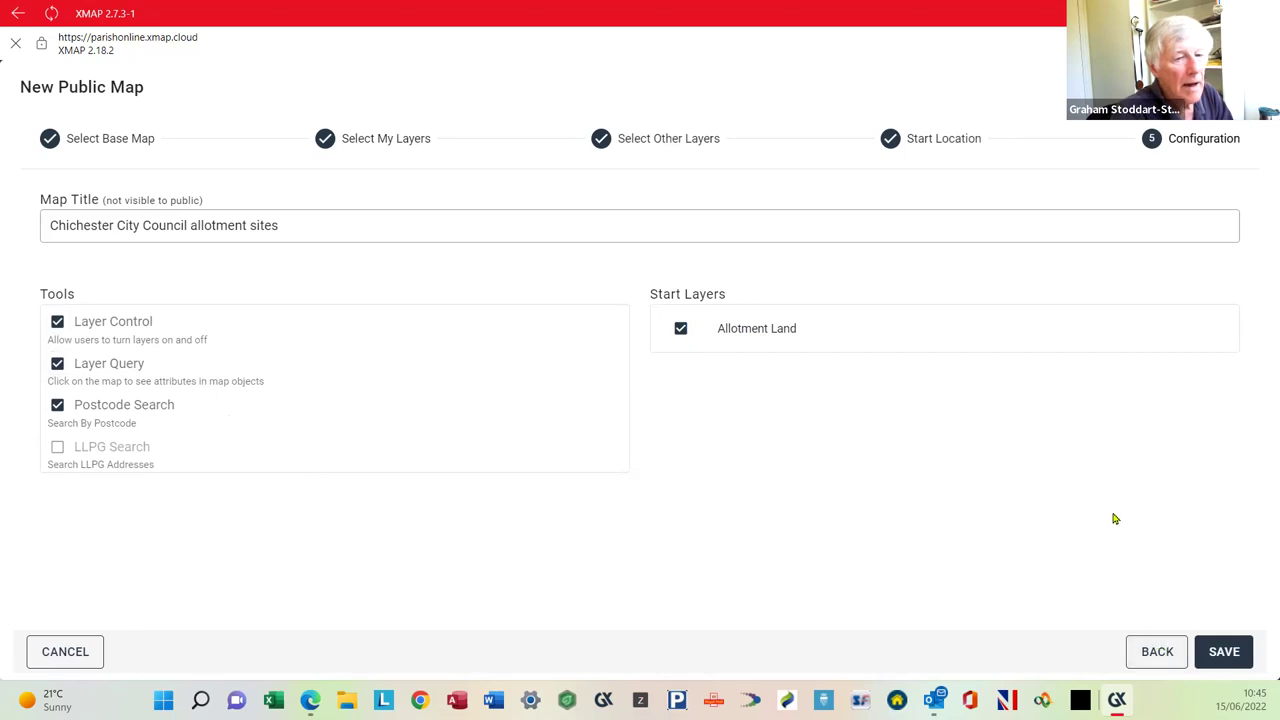
left_click(1222, 651)
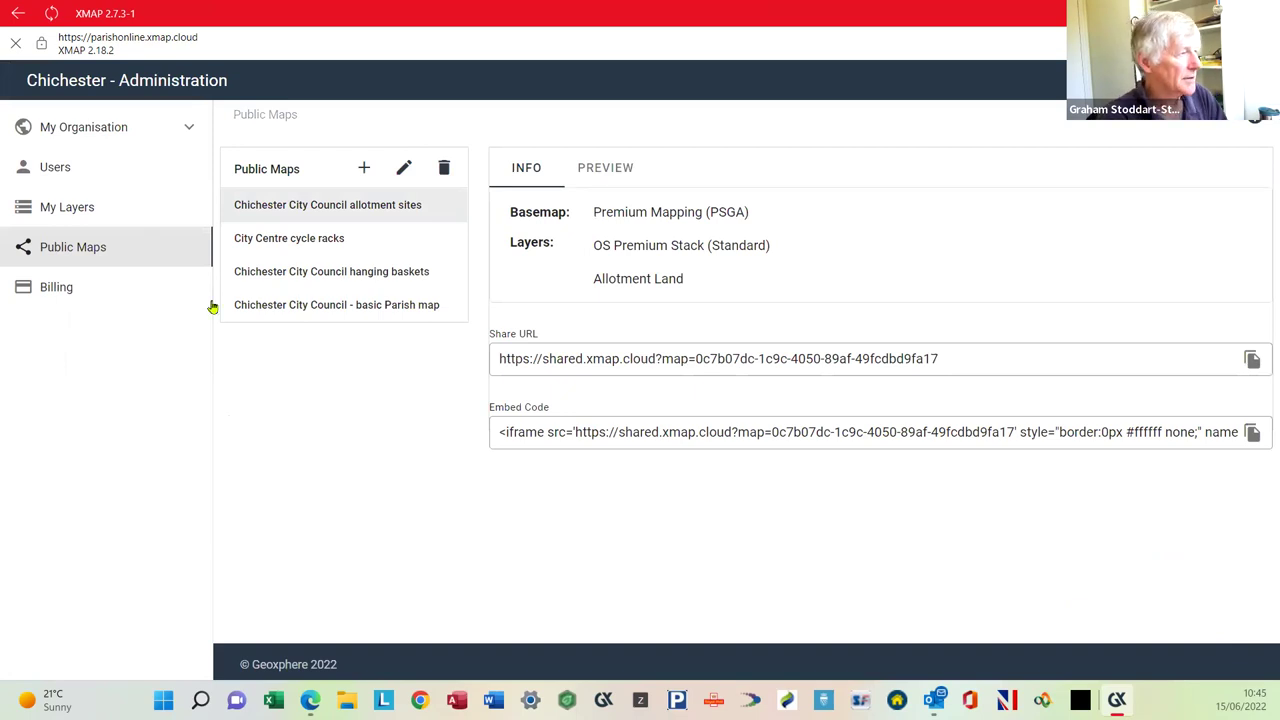
Review which columns of the Allotment Land layer are queryable and public, and save the layer changes.
left_click(79, 209)
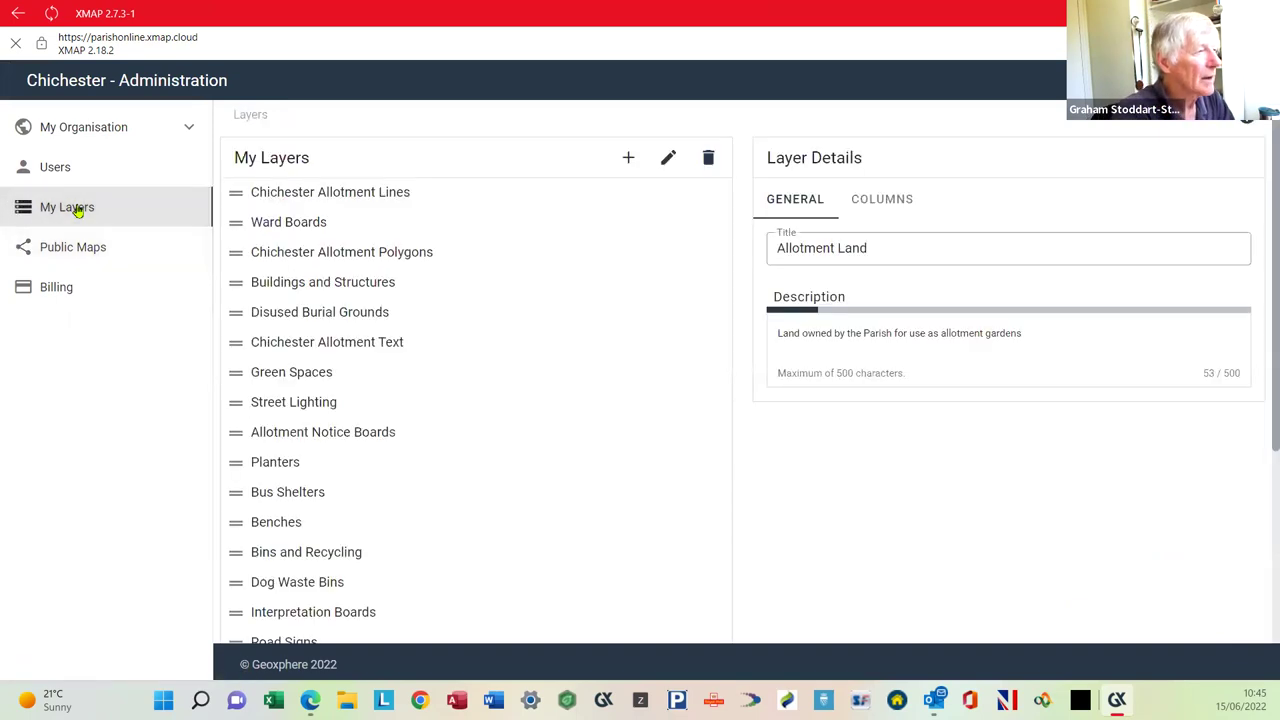
scroll(331, 409, "down", 3)
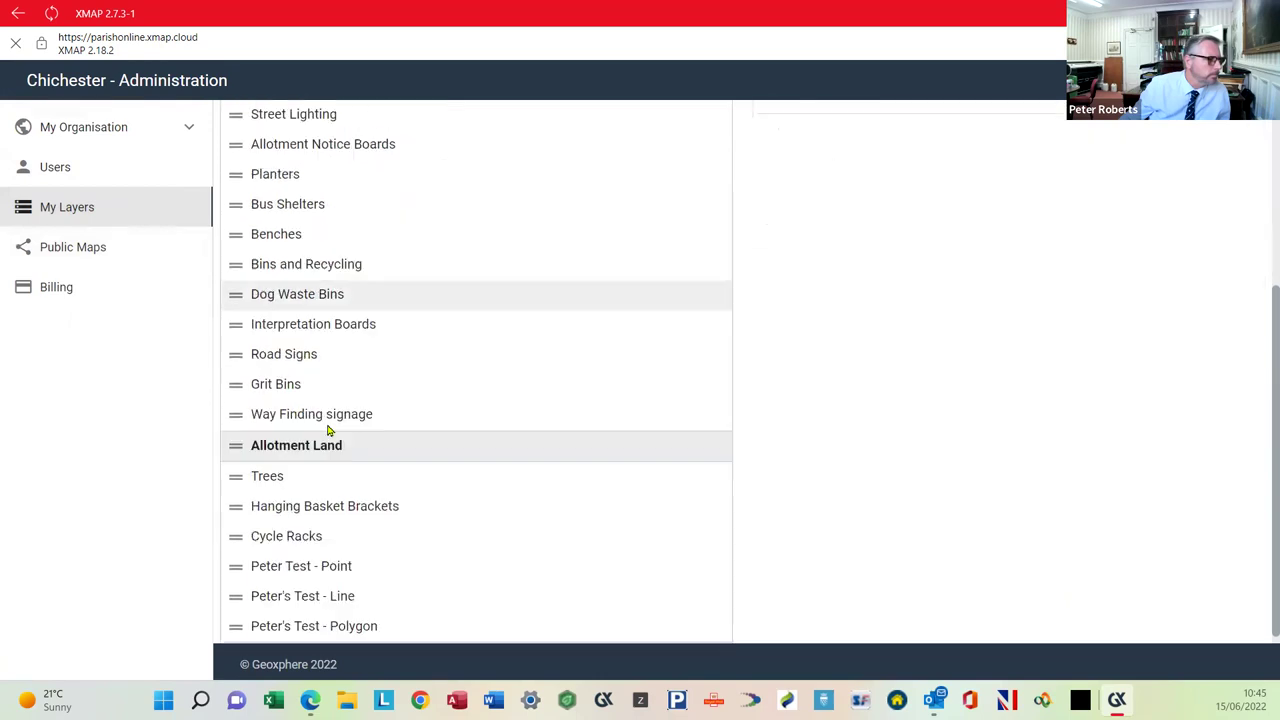
scroll(870, 470, "up", 3)
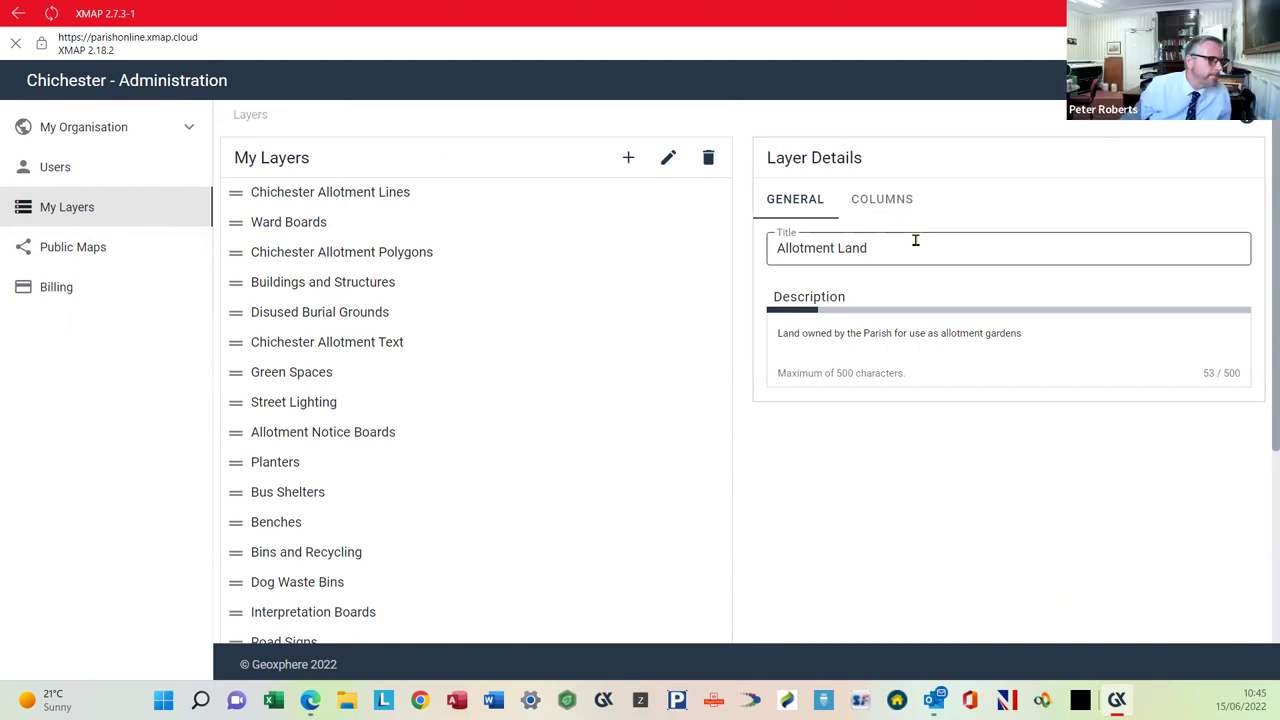
left_click(876, 201)
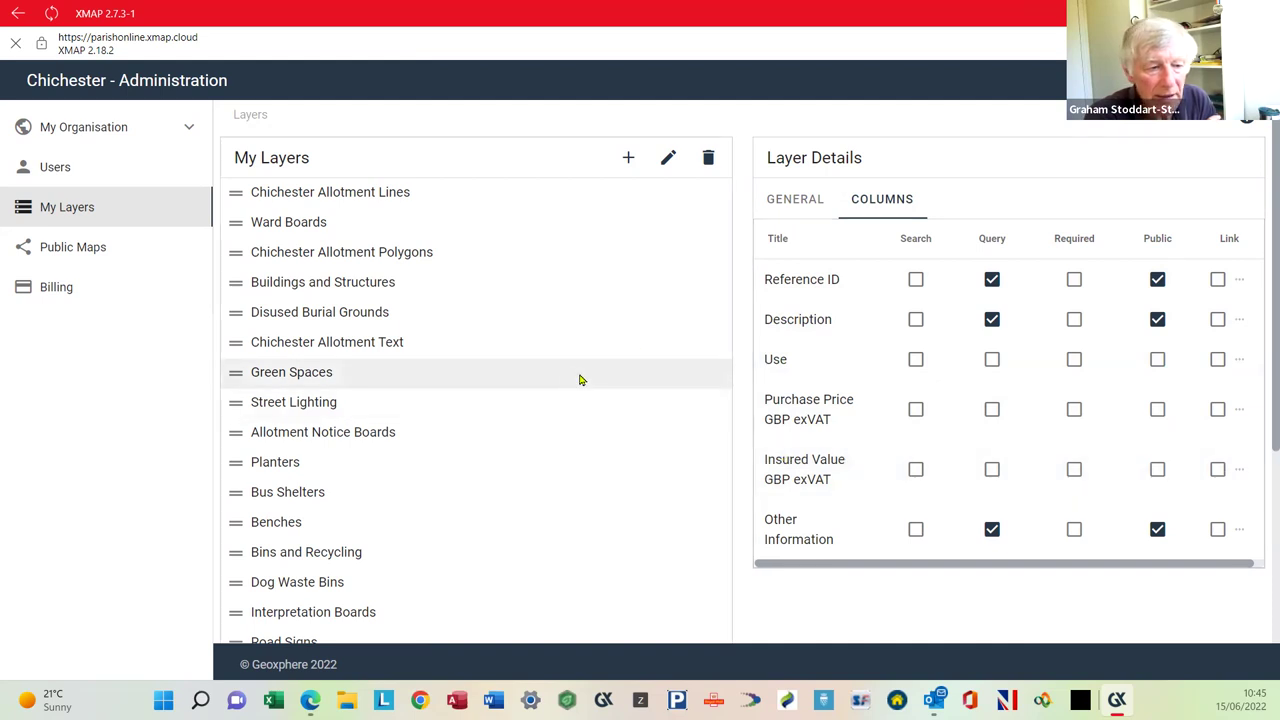
scroll(997, 445, "down", 3)
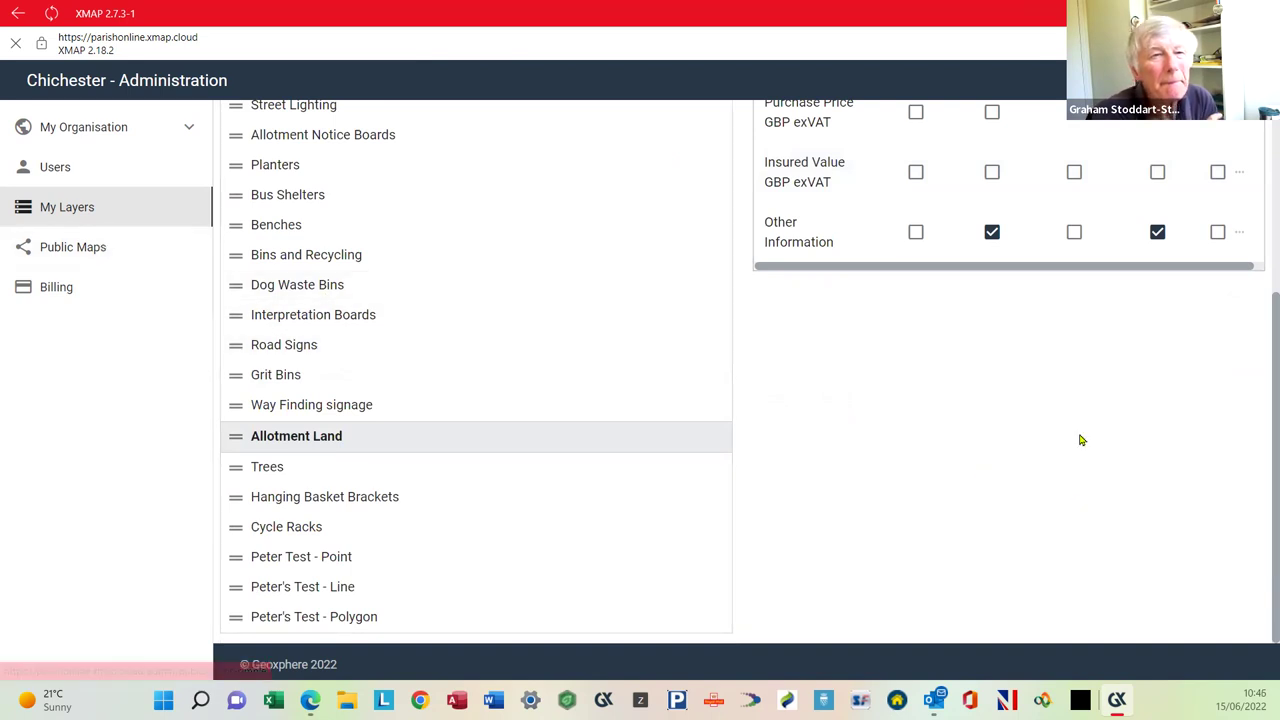
scroll(1080, 437, "up", 1)
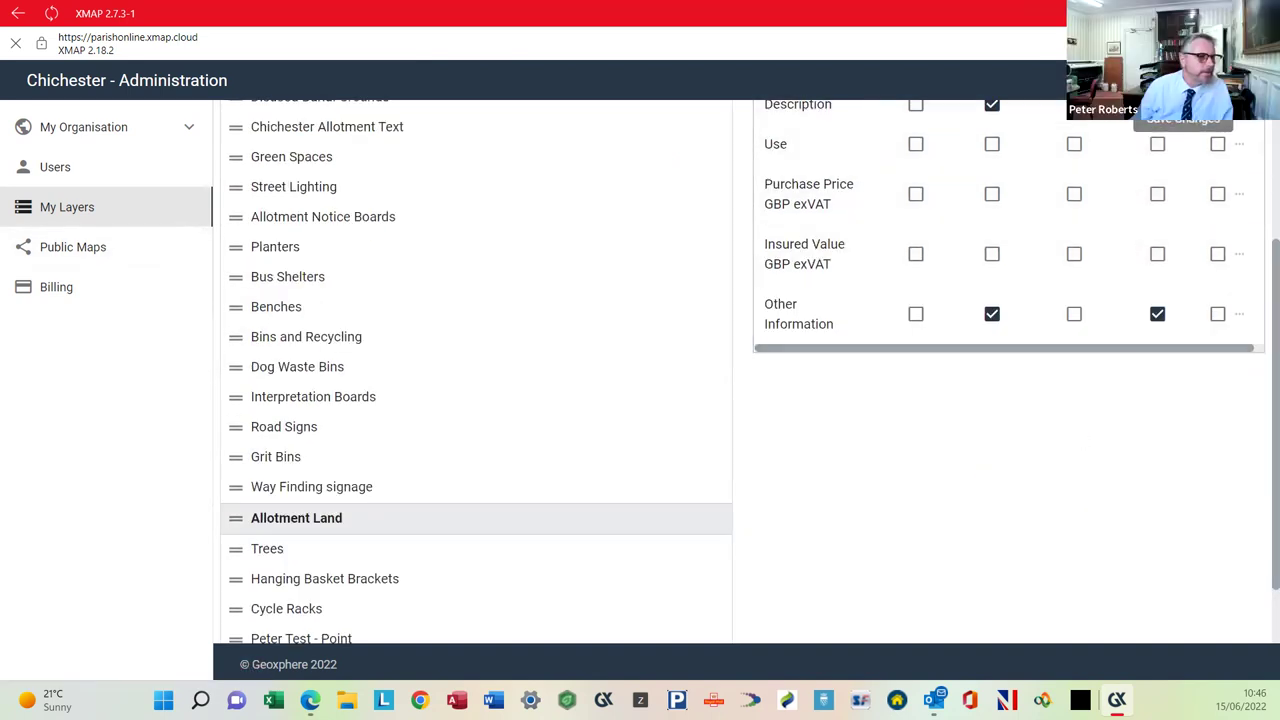
left_click(1183, 118)
left_click(706, 400)
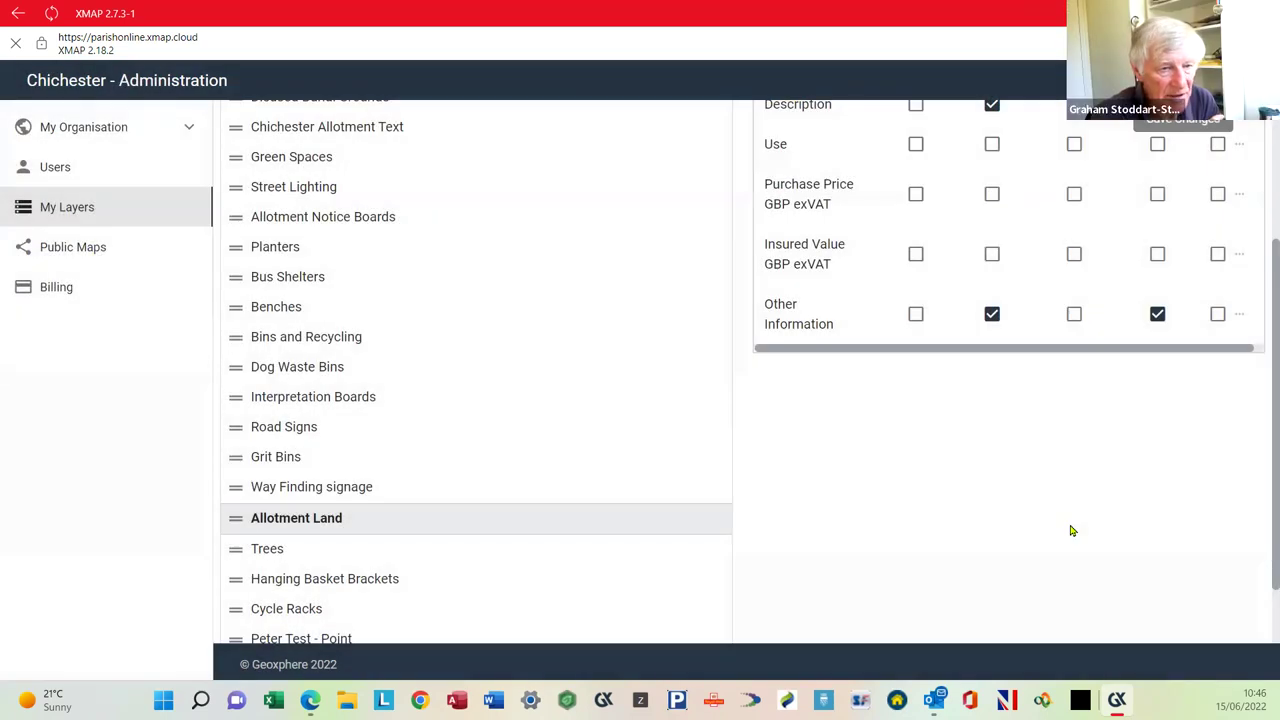
Copy the allotment sites map's share URL and view the attributes of the small Parklands allotment site on the shared map in the web browser.
left_click(72, 252)
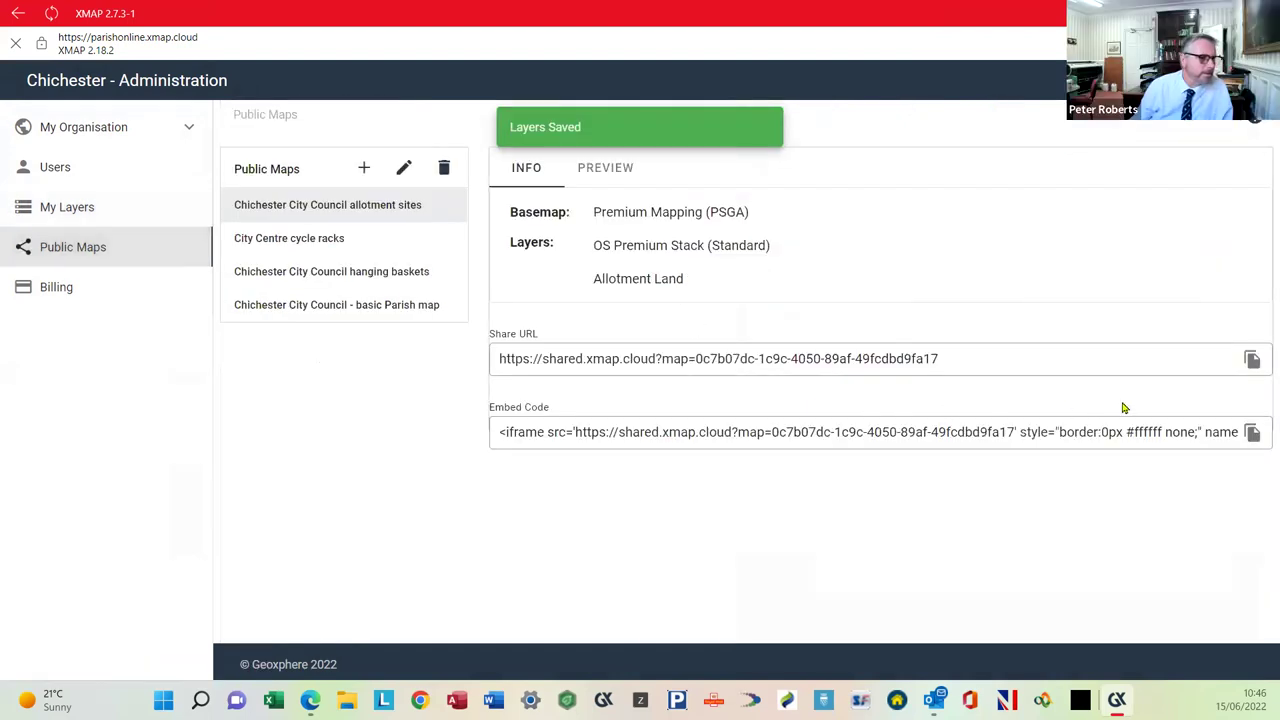
left_click(1254, 361)
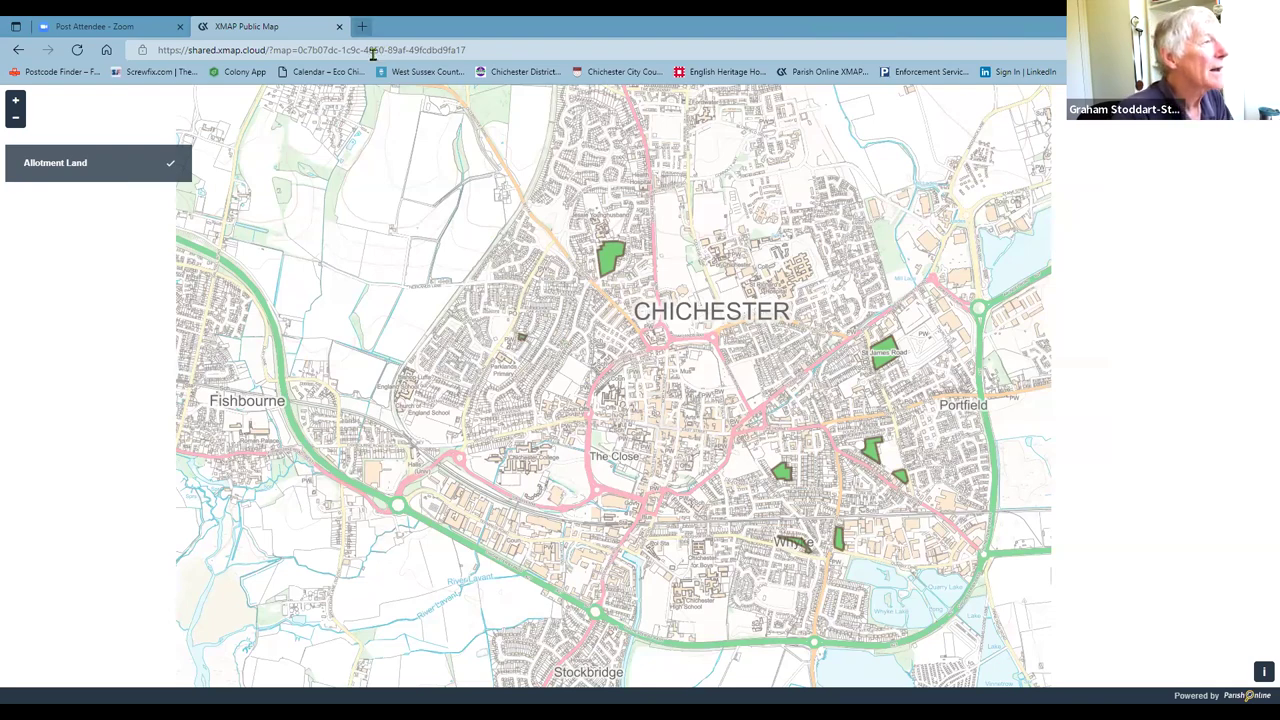
key("ctrl+t")
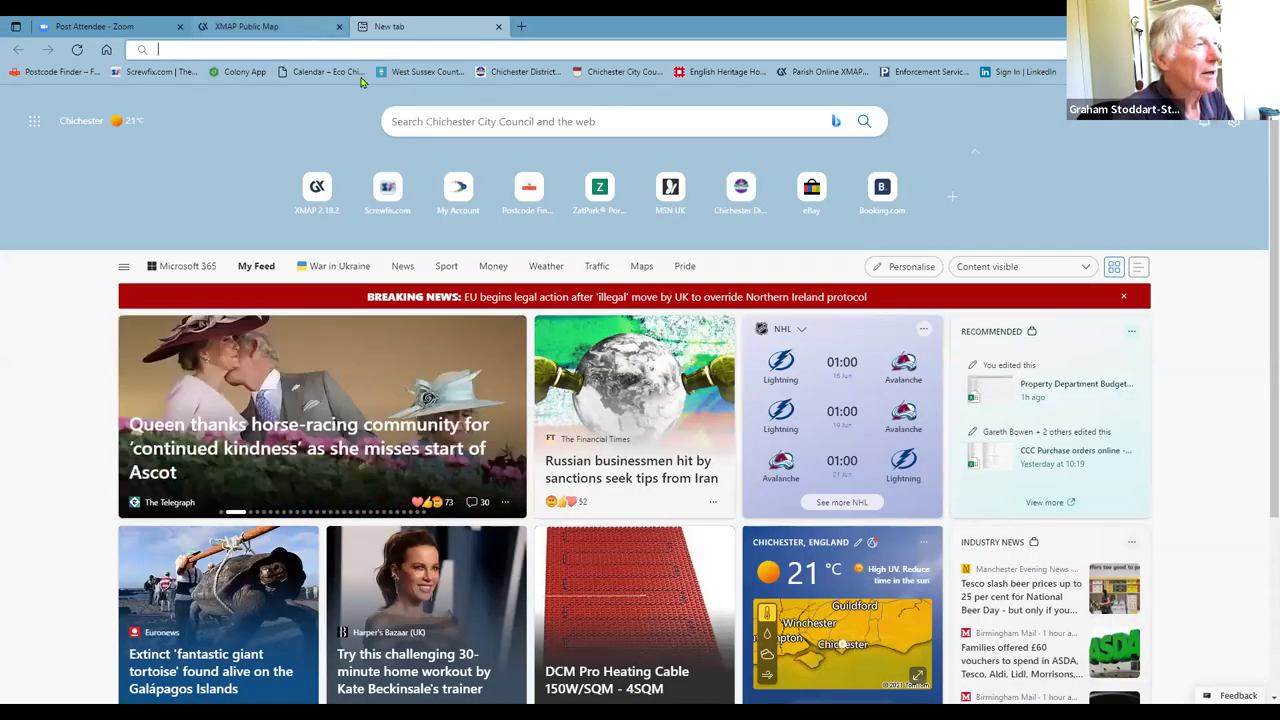
left_click(317, 28)
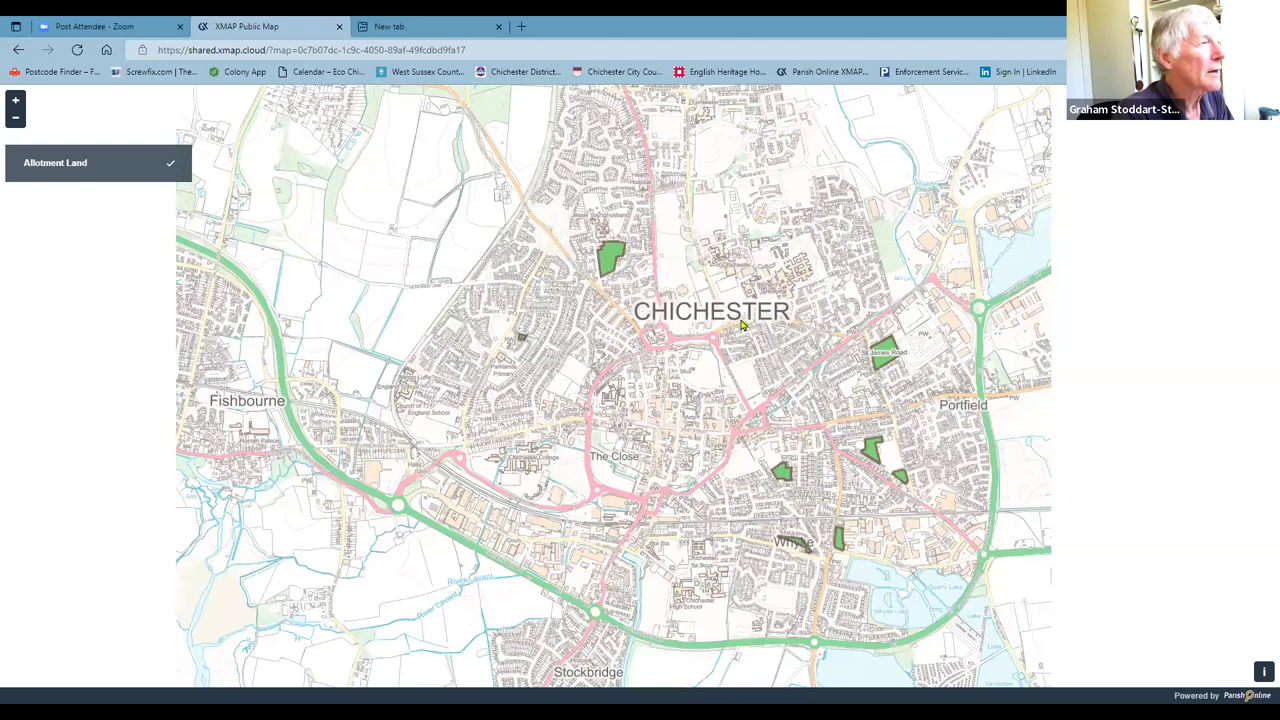
left_click(521, 339)
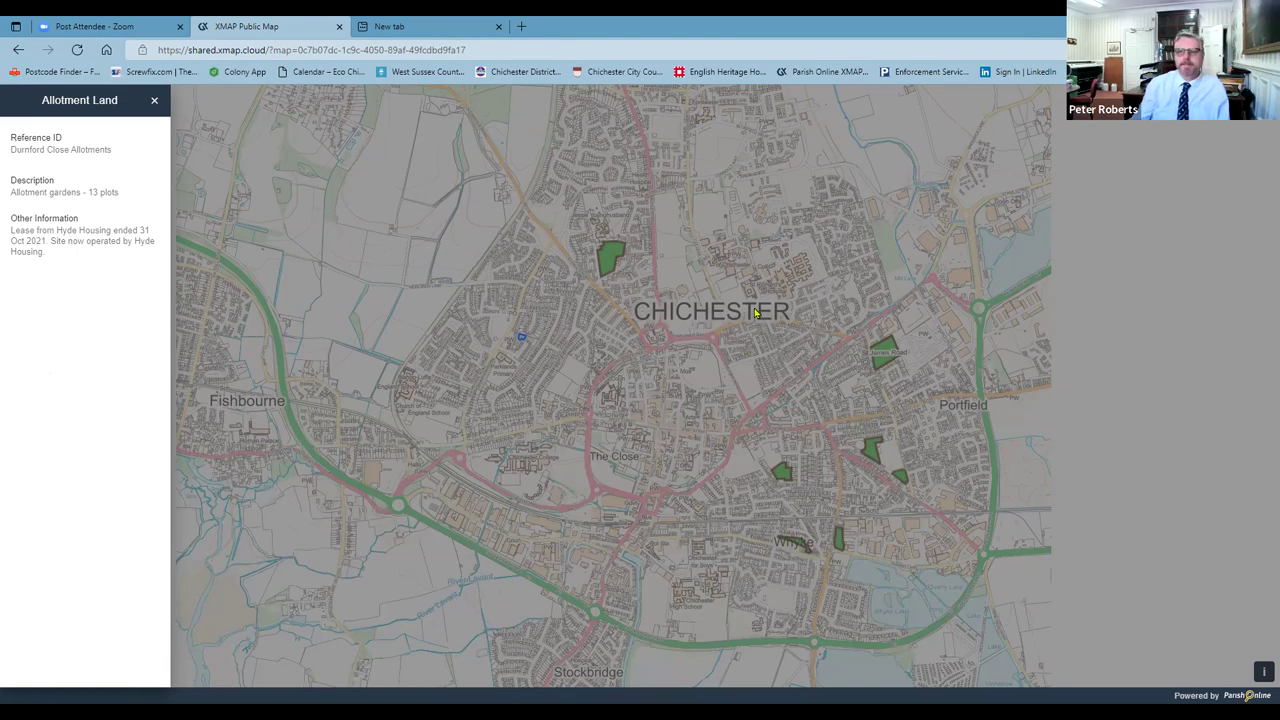
left_click(156, 103)
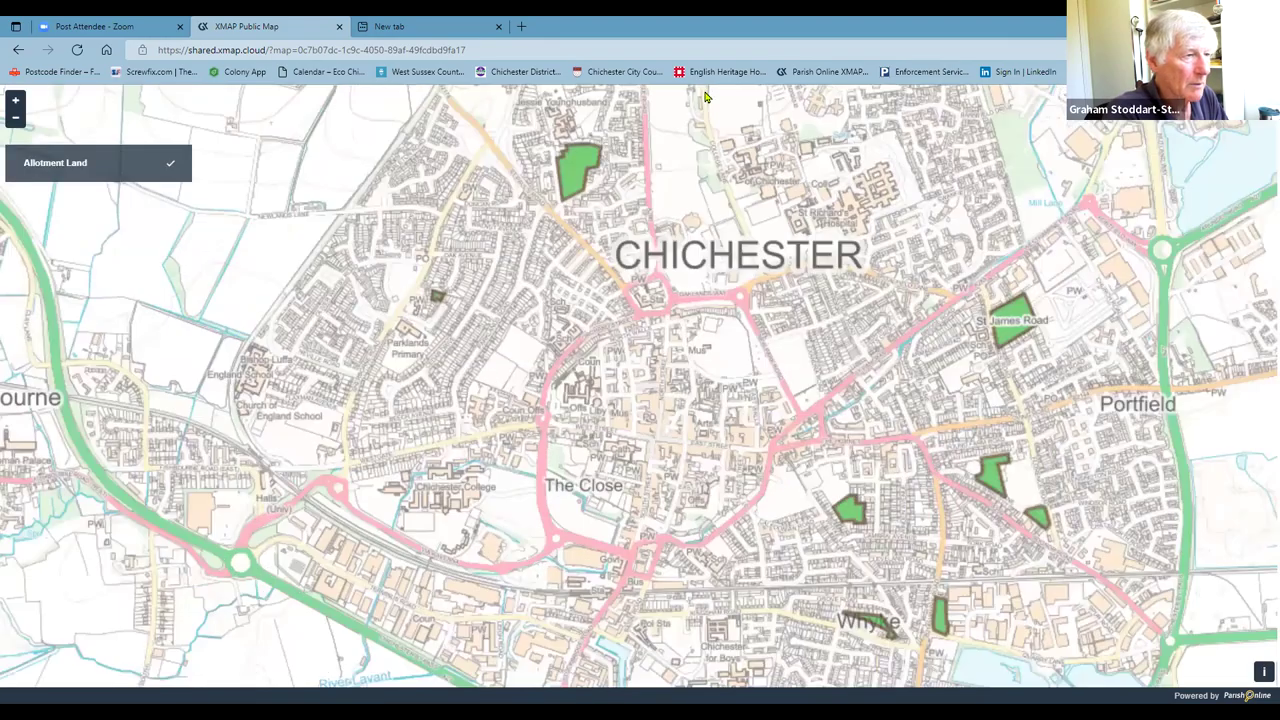
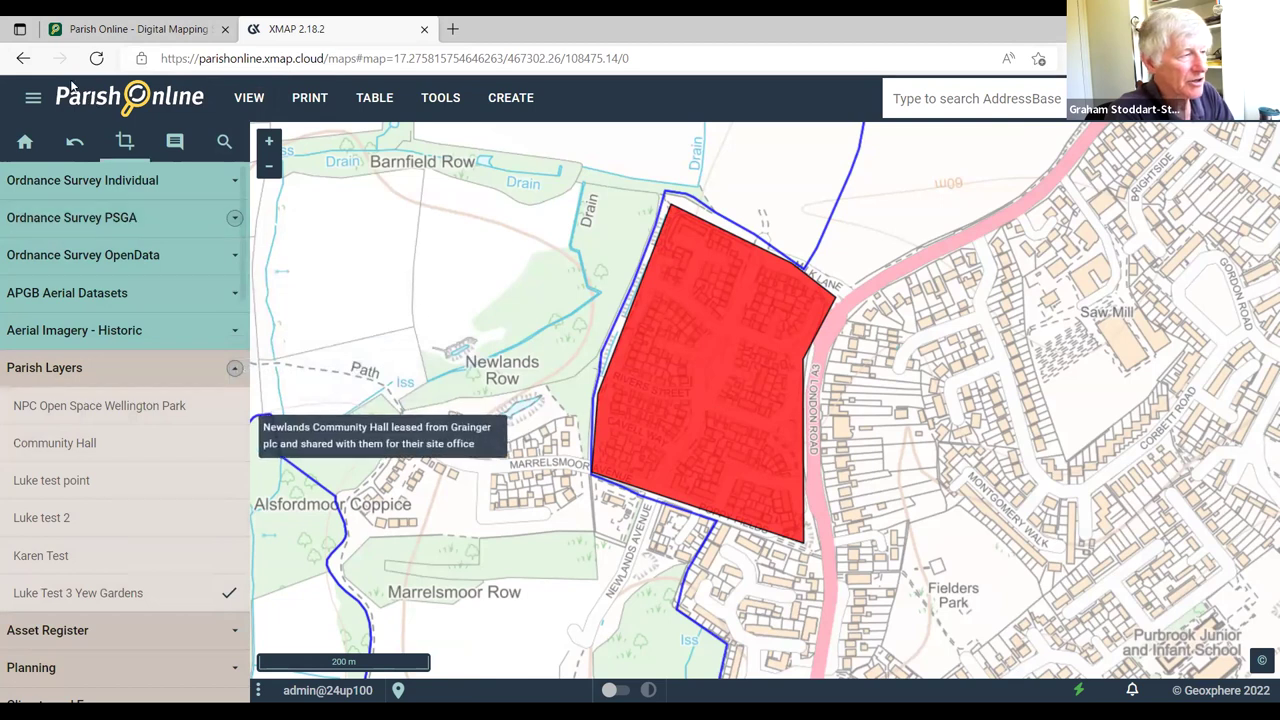
Open the public maps in Administration and copy the embed code of the Parish Boundary map.
left_click(1250, 97)
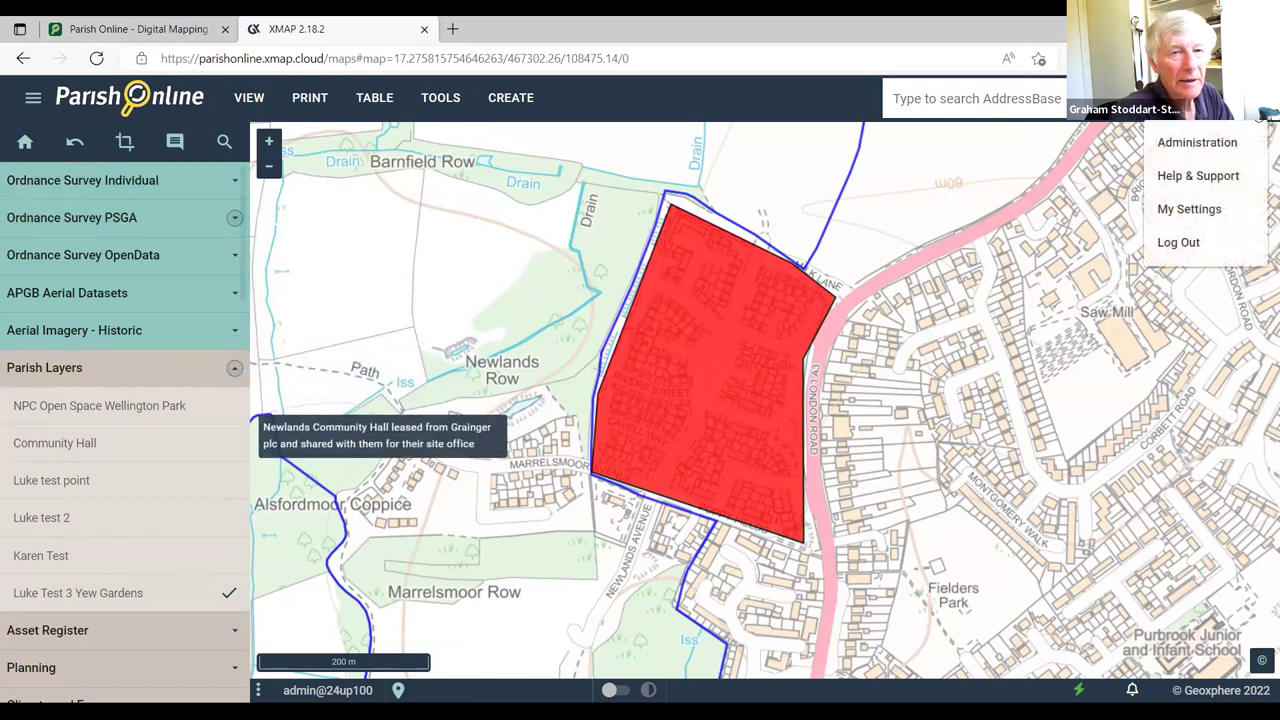
left_click(1197, 143)
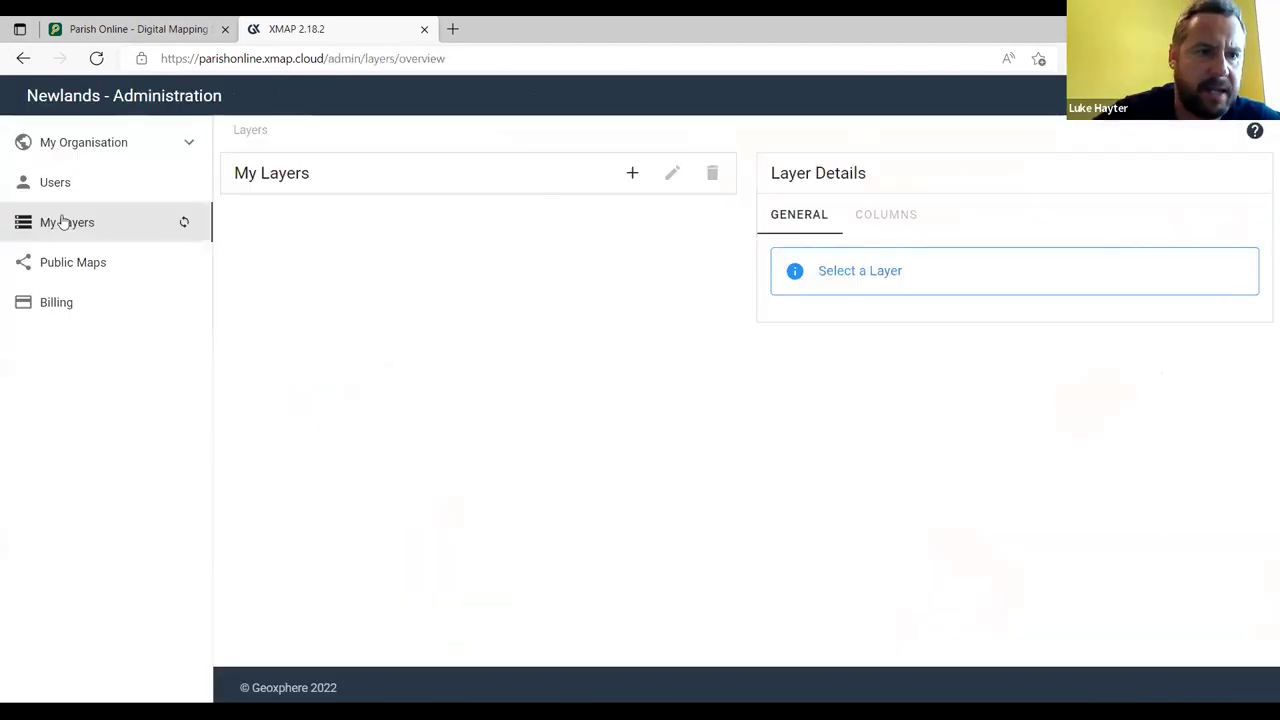
left_click(116, 275)
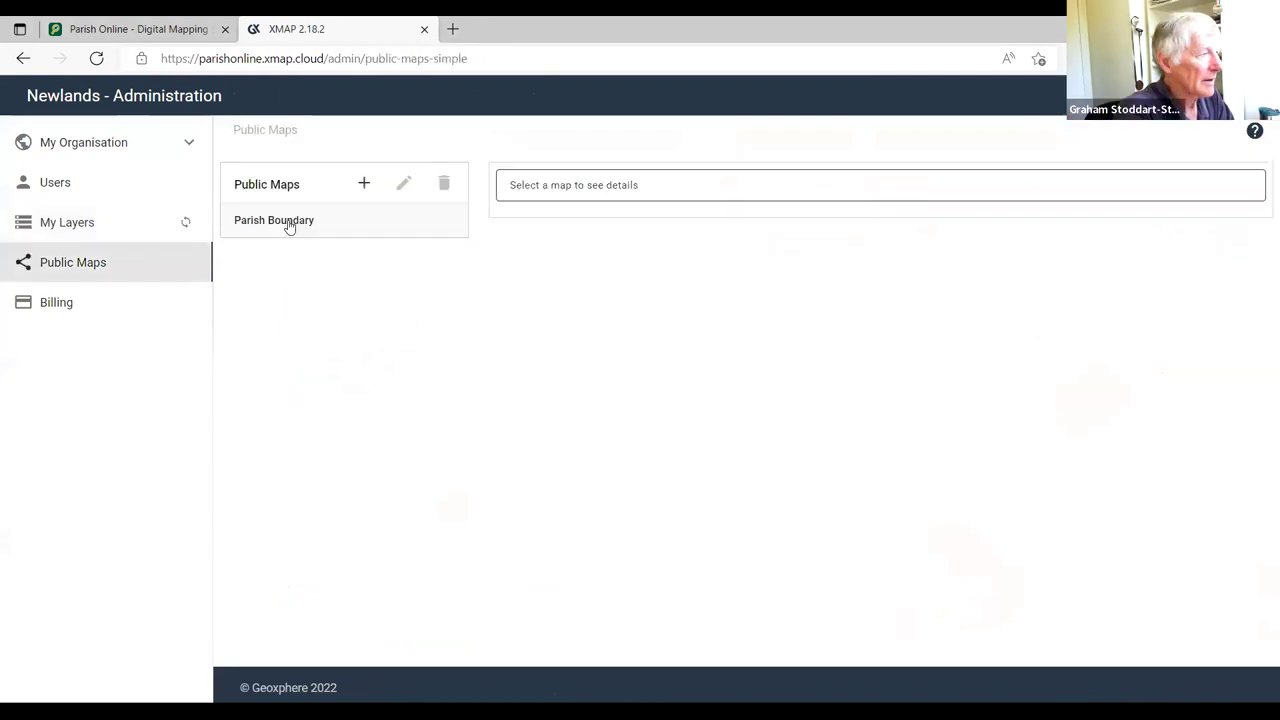
left_click(287, 222)
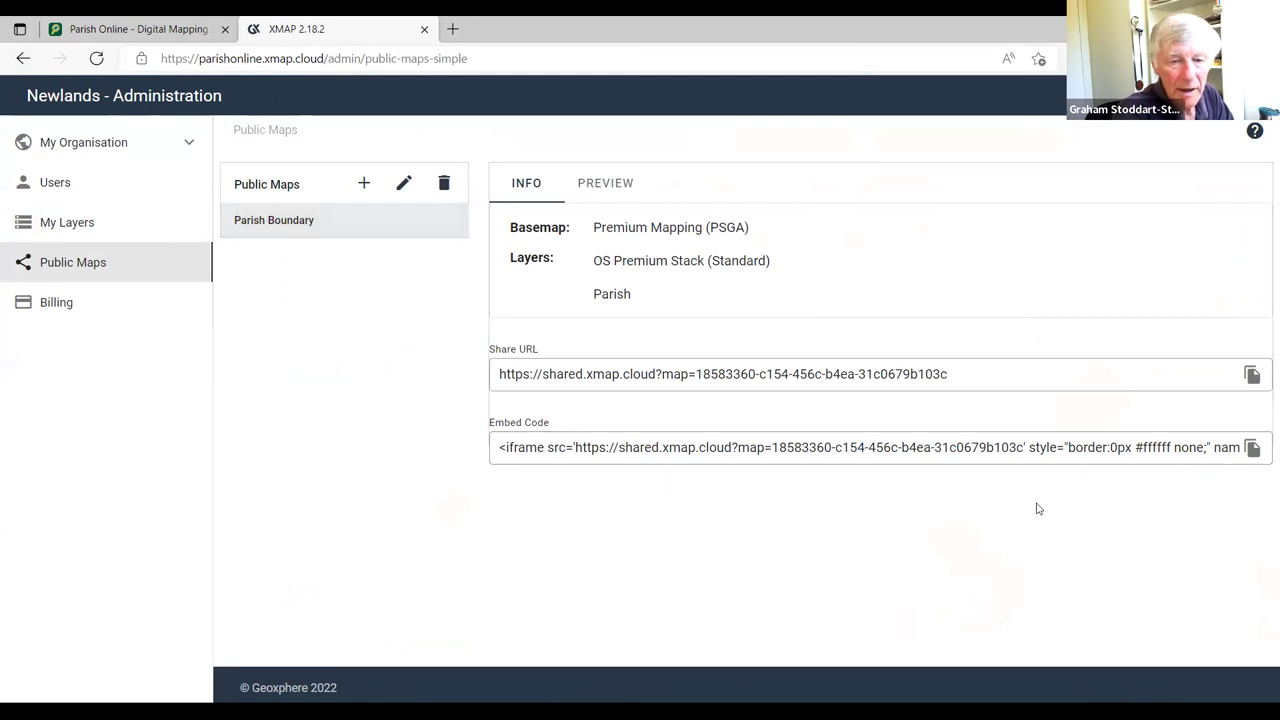
left_click(1251, 449)
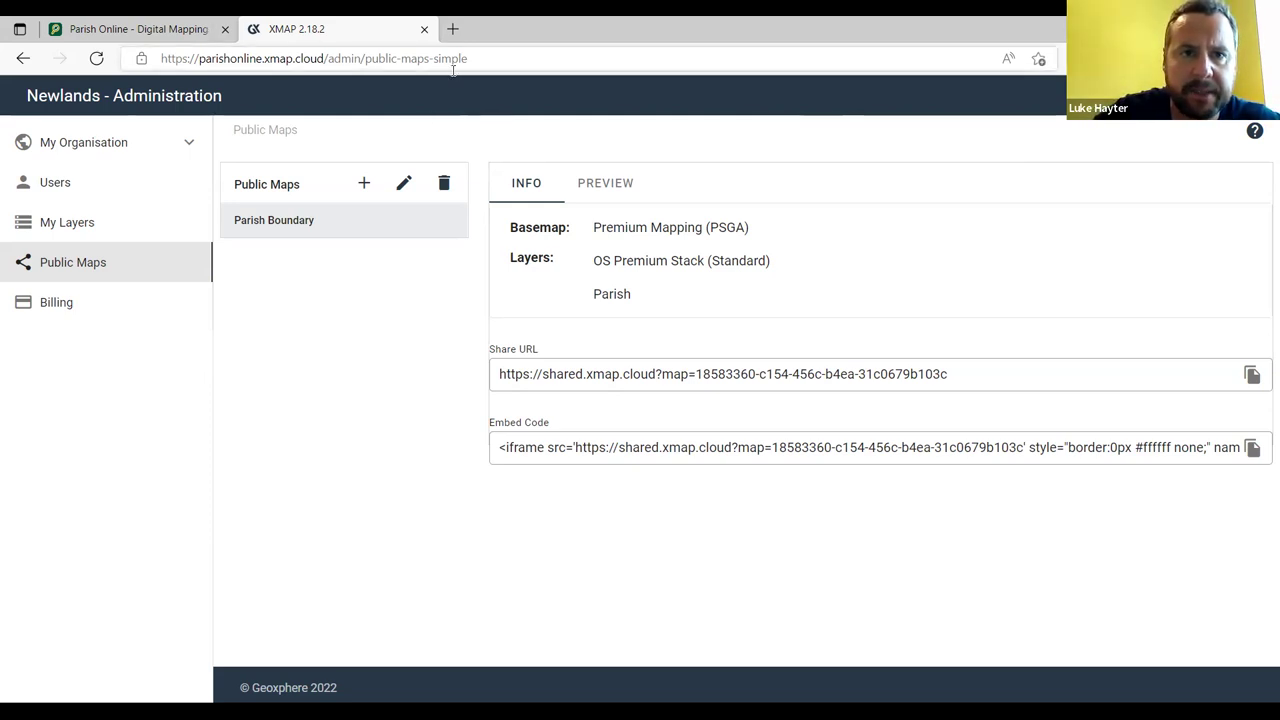
Open the Newlands Parish Council website's dashboard in a new browser tab and log in to WordPress with the saved credentials.
left_click(452, 29)
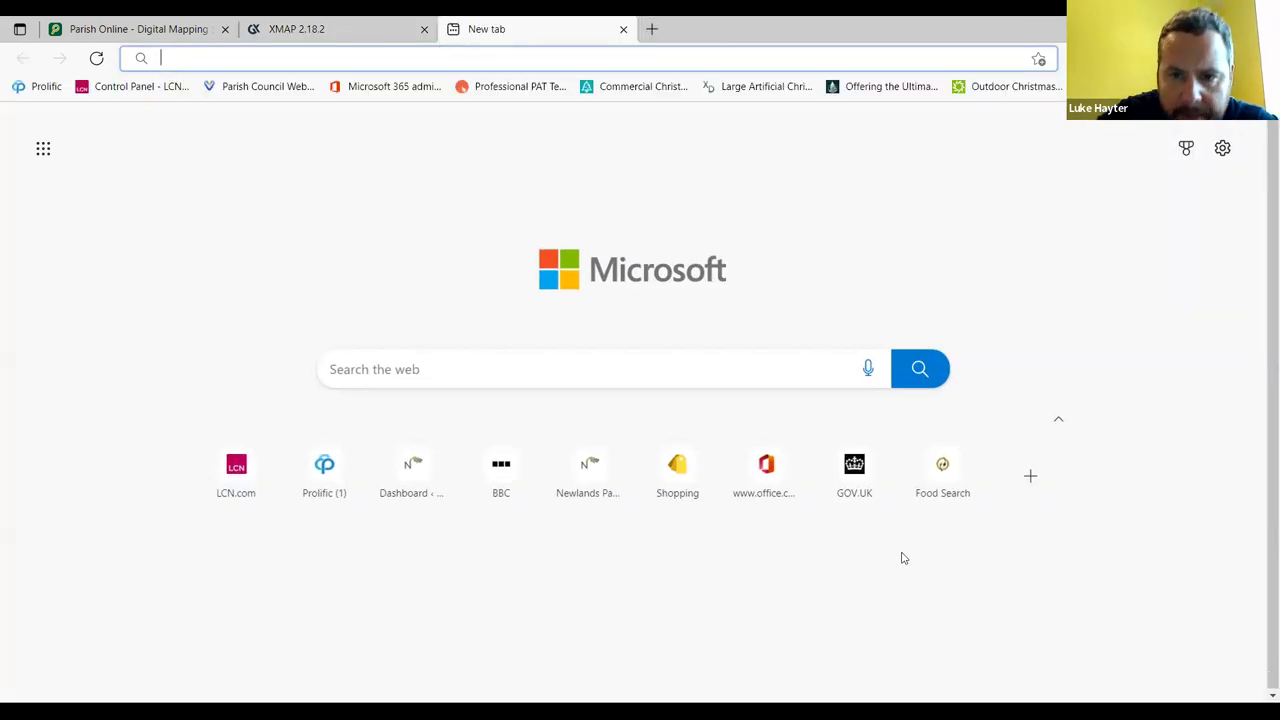
left_click(417, 471)
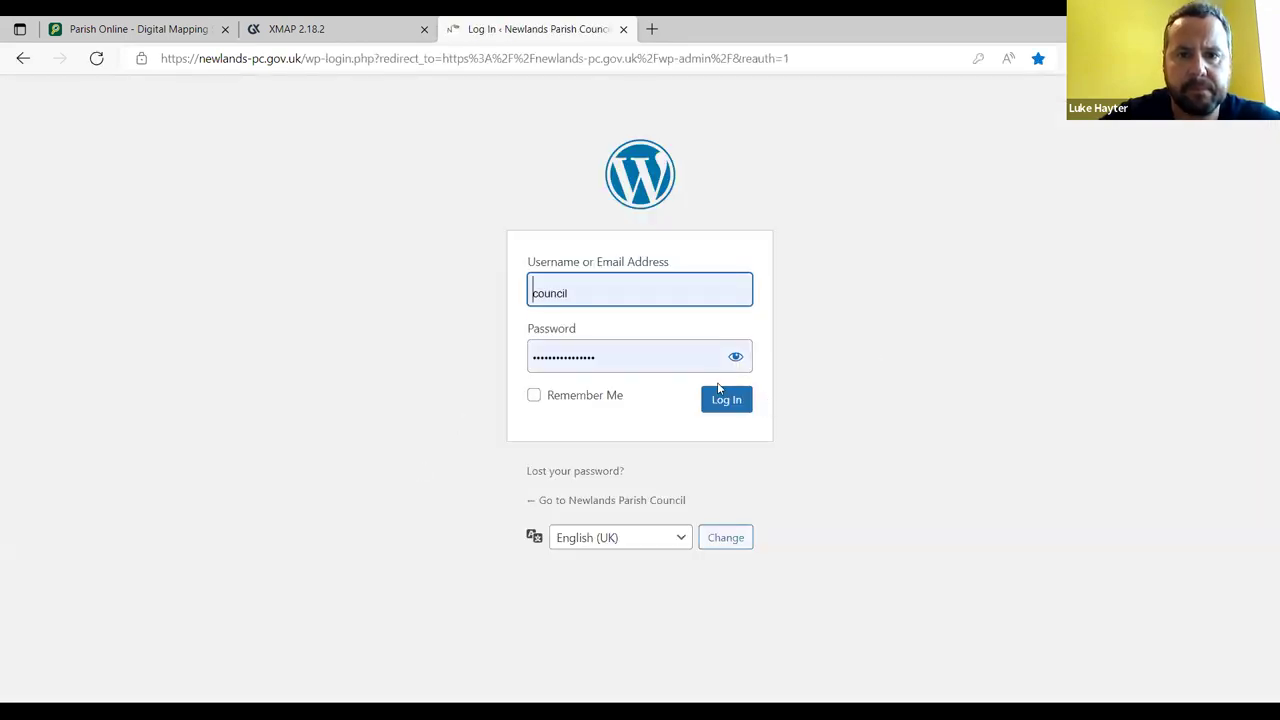
left_click(726, 401)
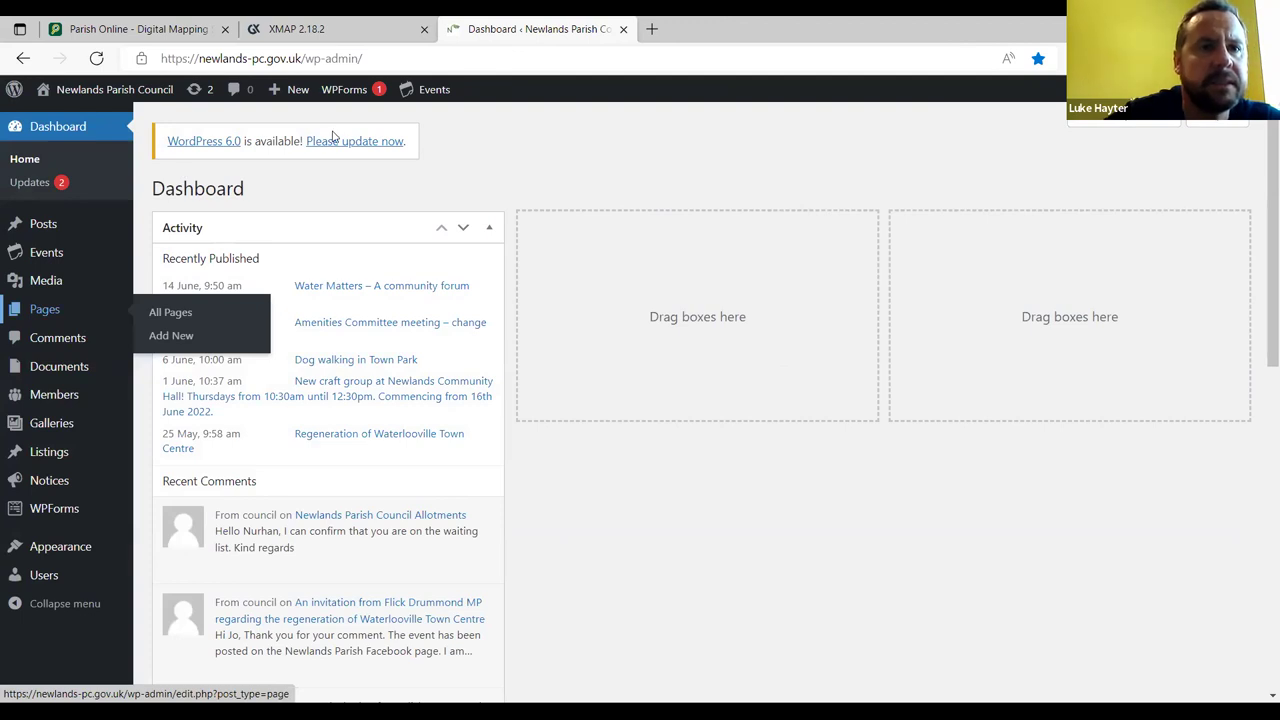
Visit the Newlands Parish Council site's Maps page and open that gallery for editing.
left_click(133, 88)
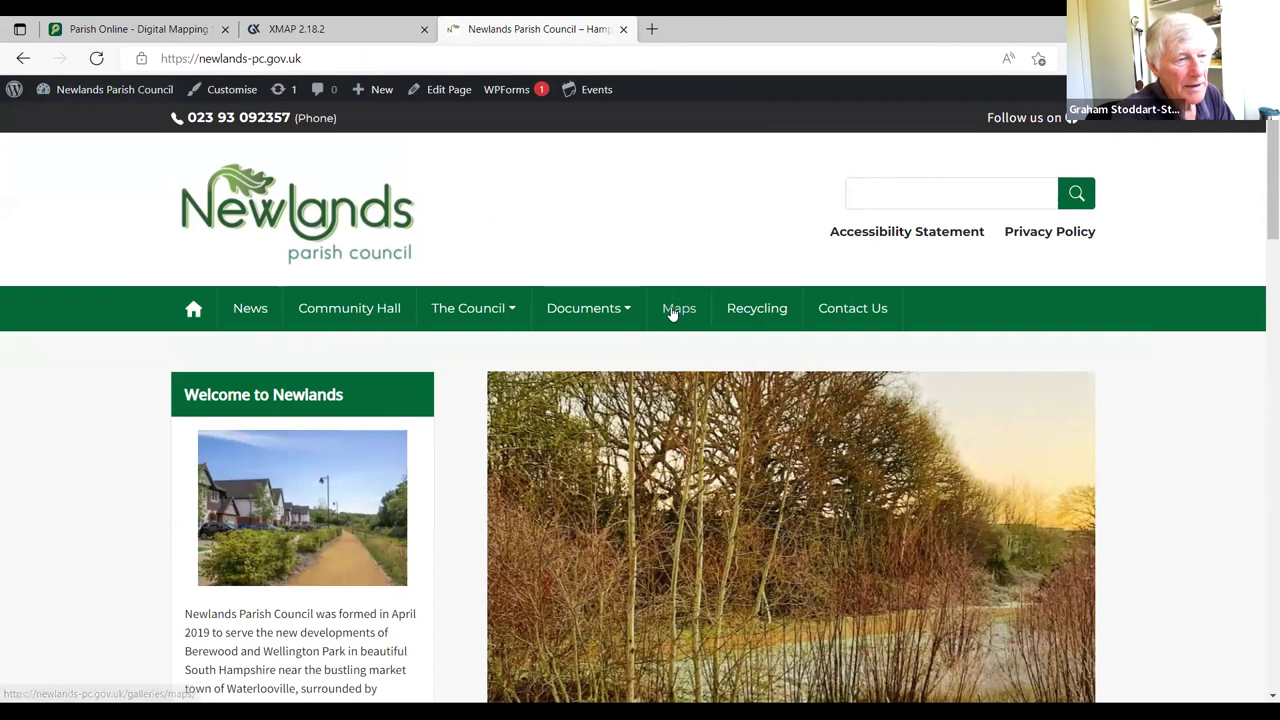
left_click(681, 311)
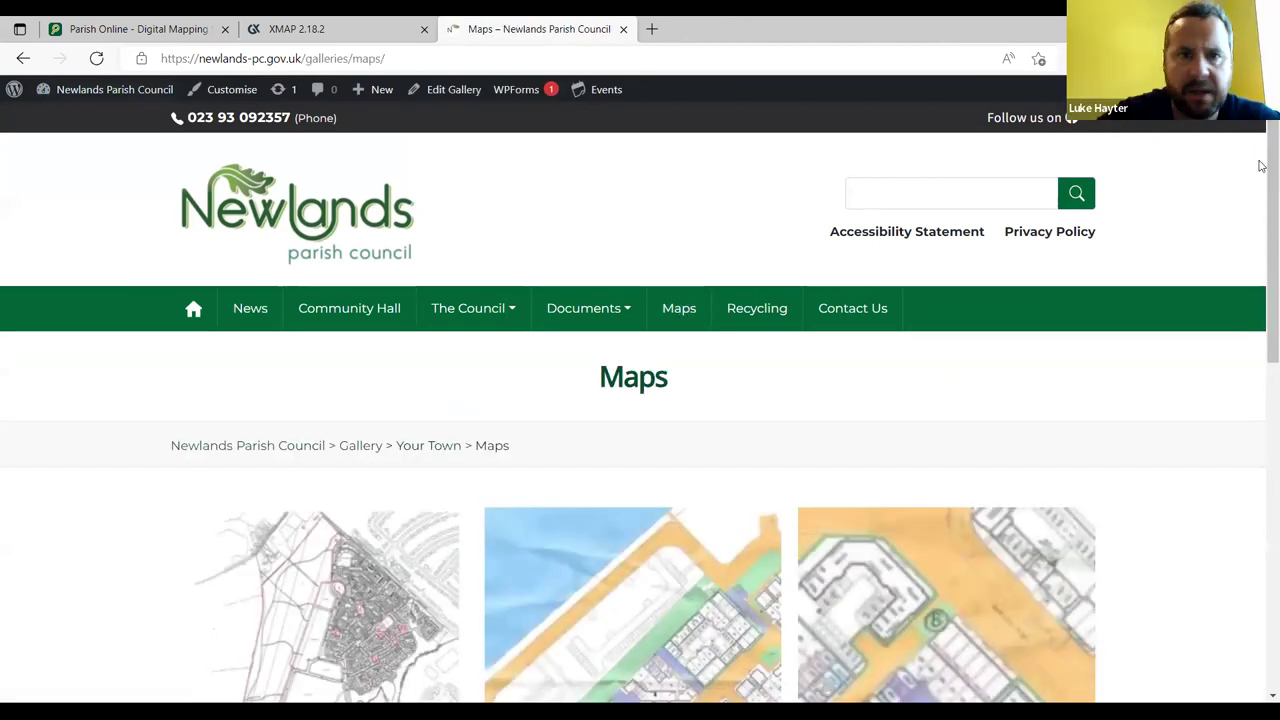
left_click(456, 94)
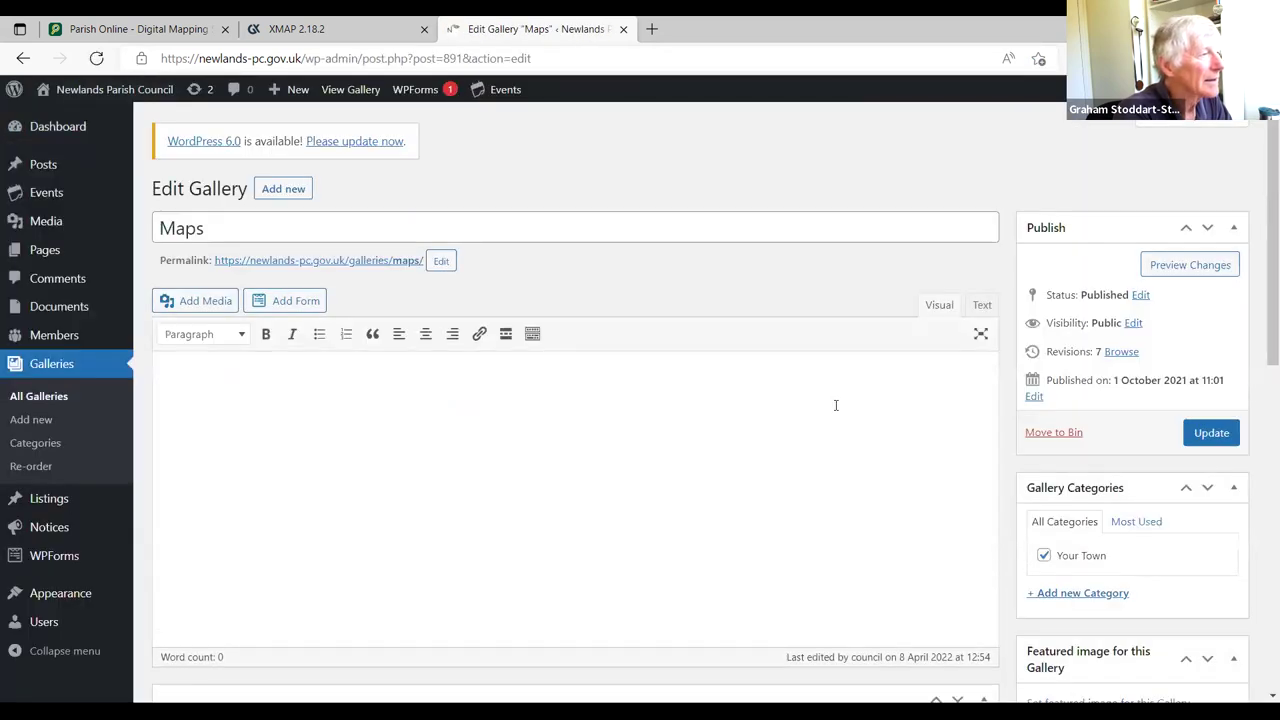
Examine the Maps gallery's images and the media insertion options for a place to embed the map.
left_click_drag(1260, 147, 1260, 181)
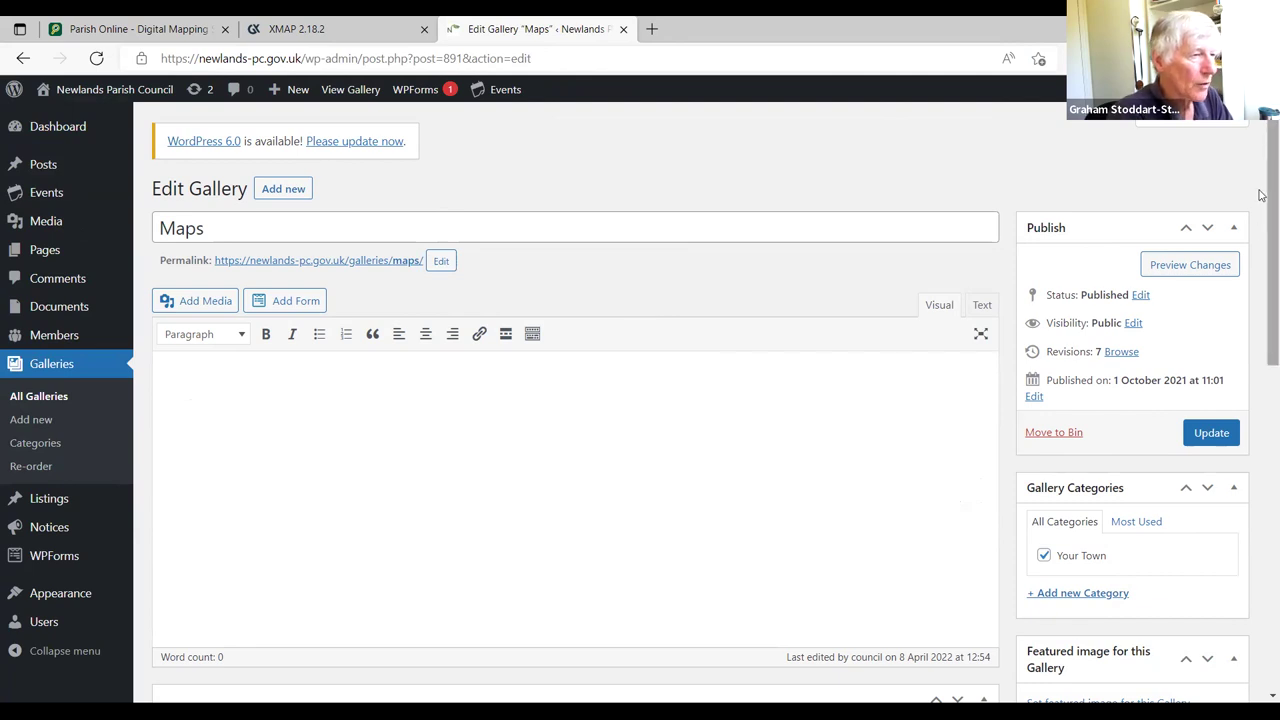
left_click_drag(1262, 195, 1261, 363)
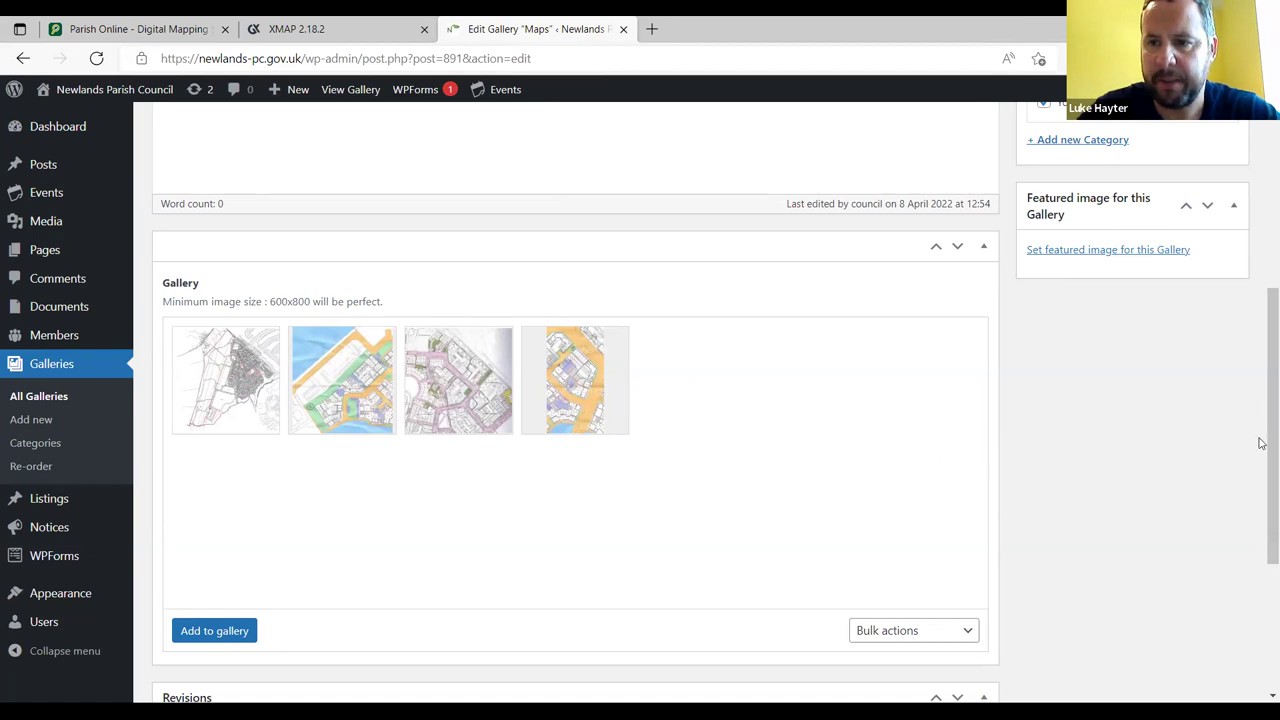
left_click_drag(1261, 443, 1261, 199)
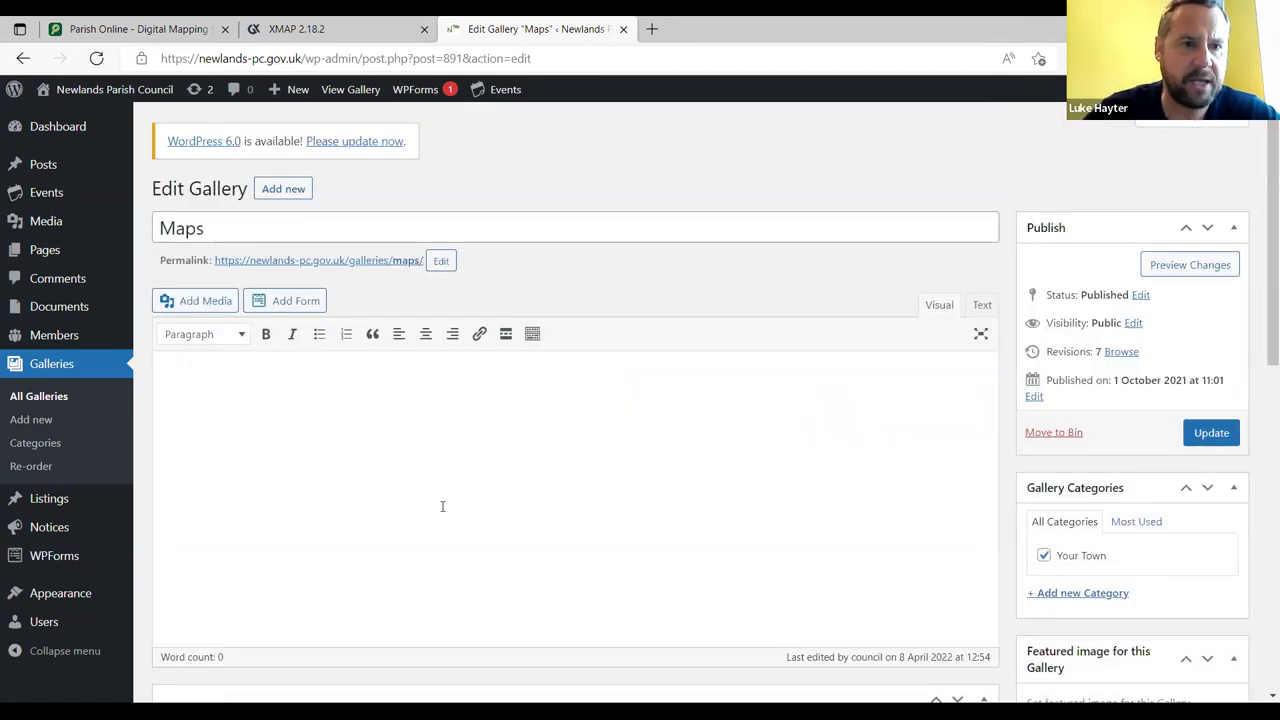
left_click(197, 304)
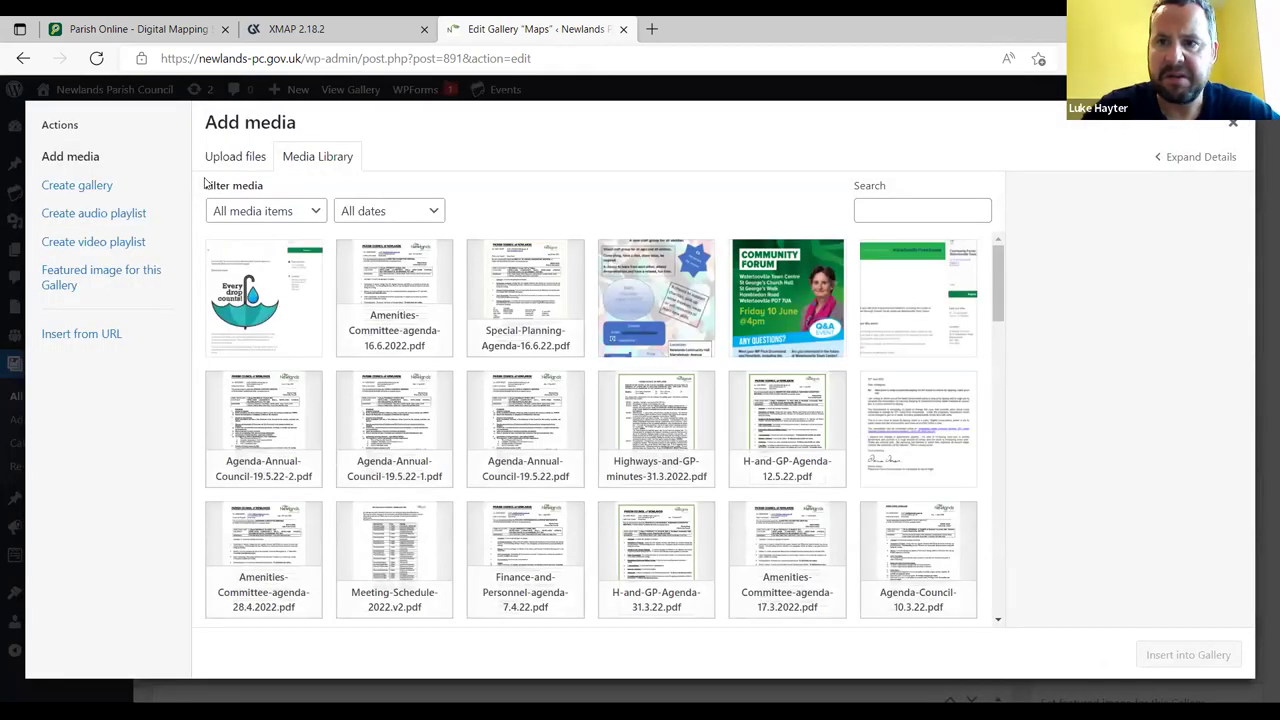
left_click(1235, 130)
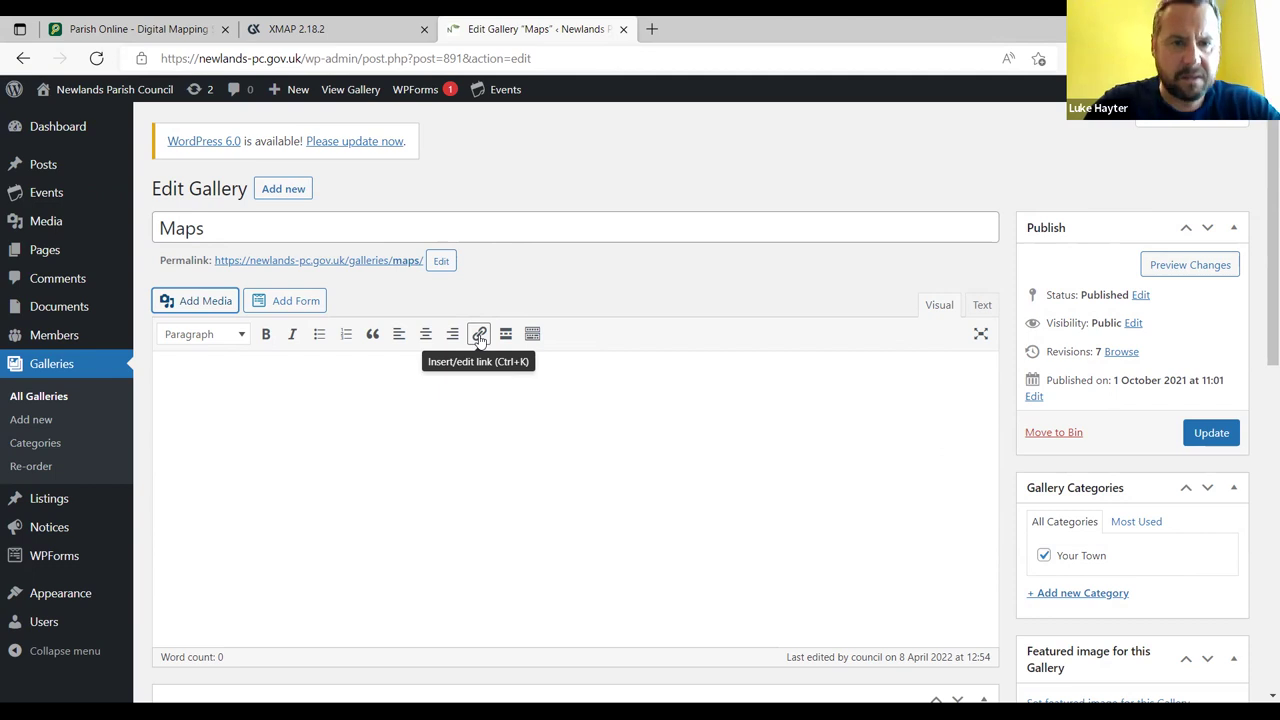
Switch the Maps gallery's content editor to Text mode and check the form and media insertion options without inserting anything.
left_click(981, 305)
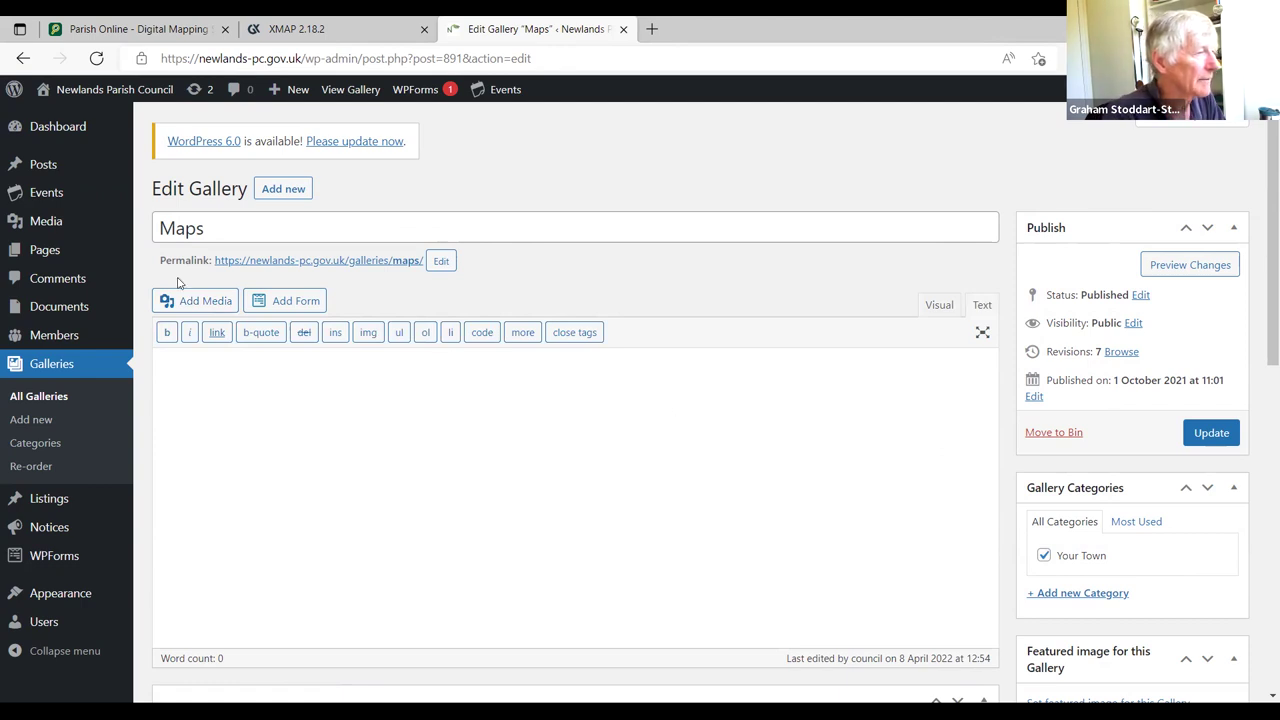
left_click(284, 301)
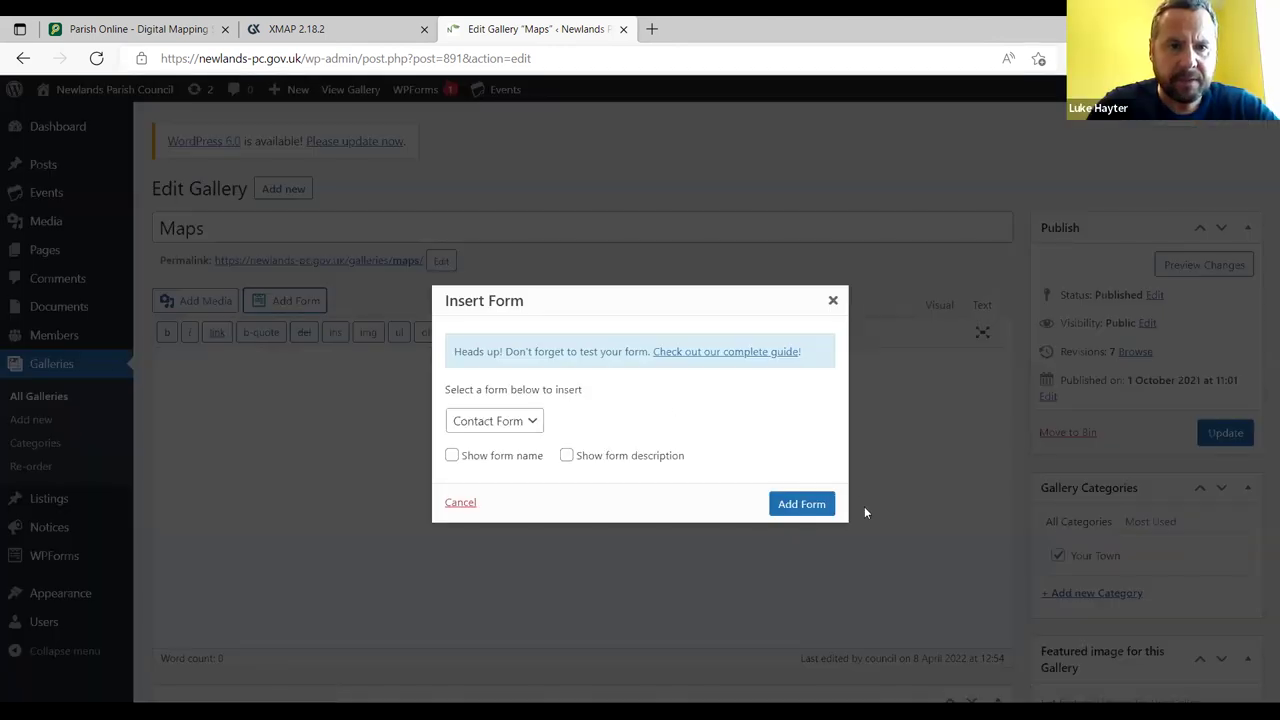
left_click(462, 503)
left_click(226, 300)
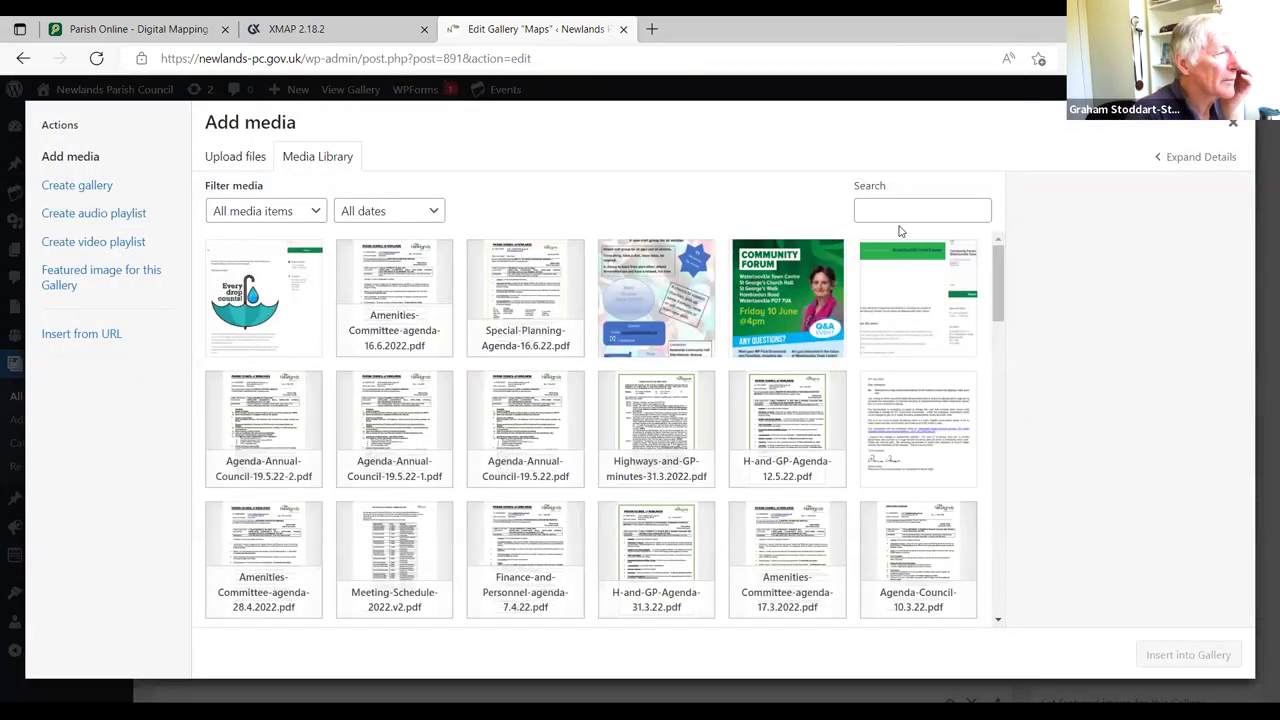
left_click(1233, 130)
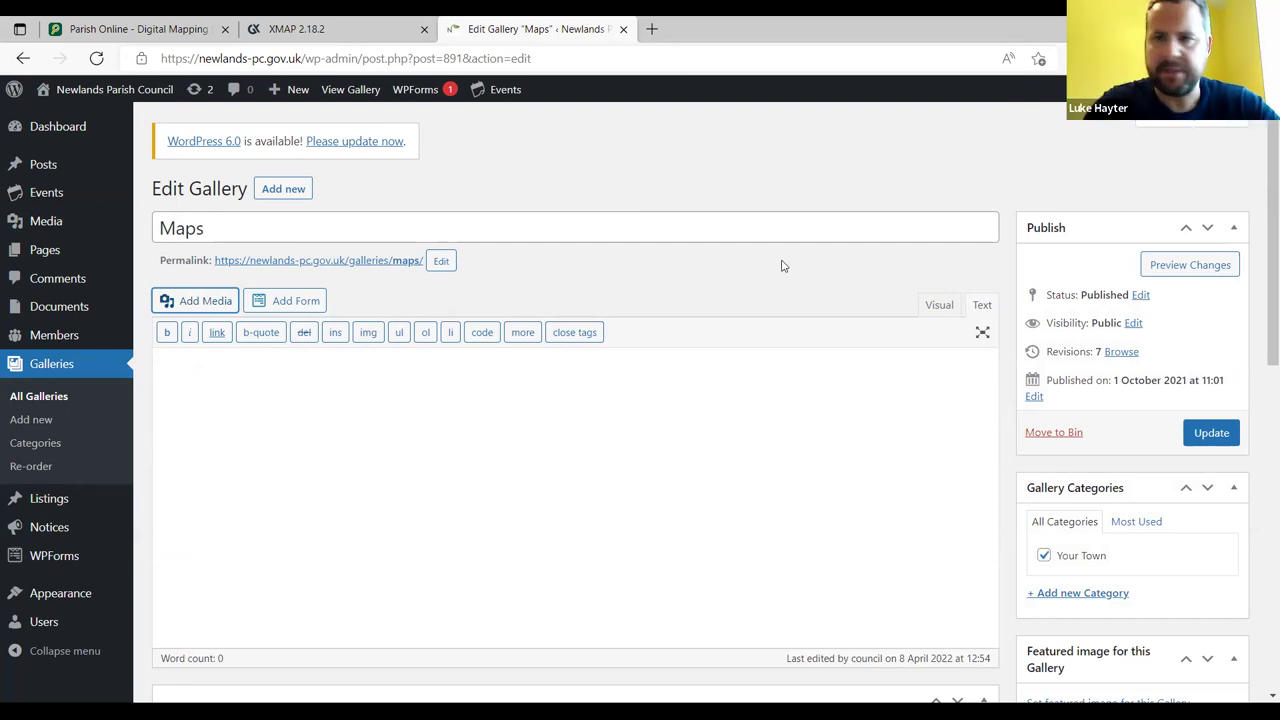
left_click_drag(1262, 194, 1262, 135)
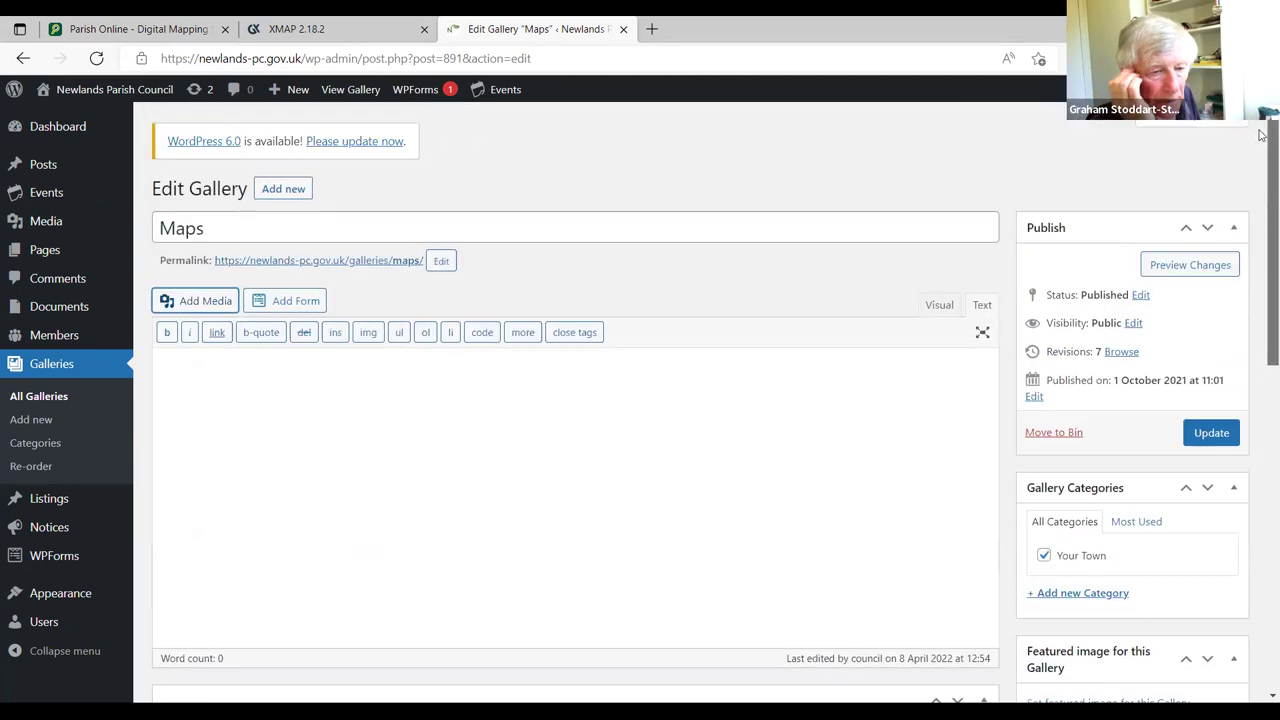